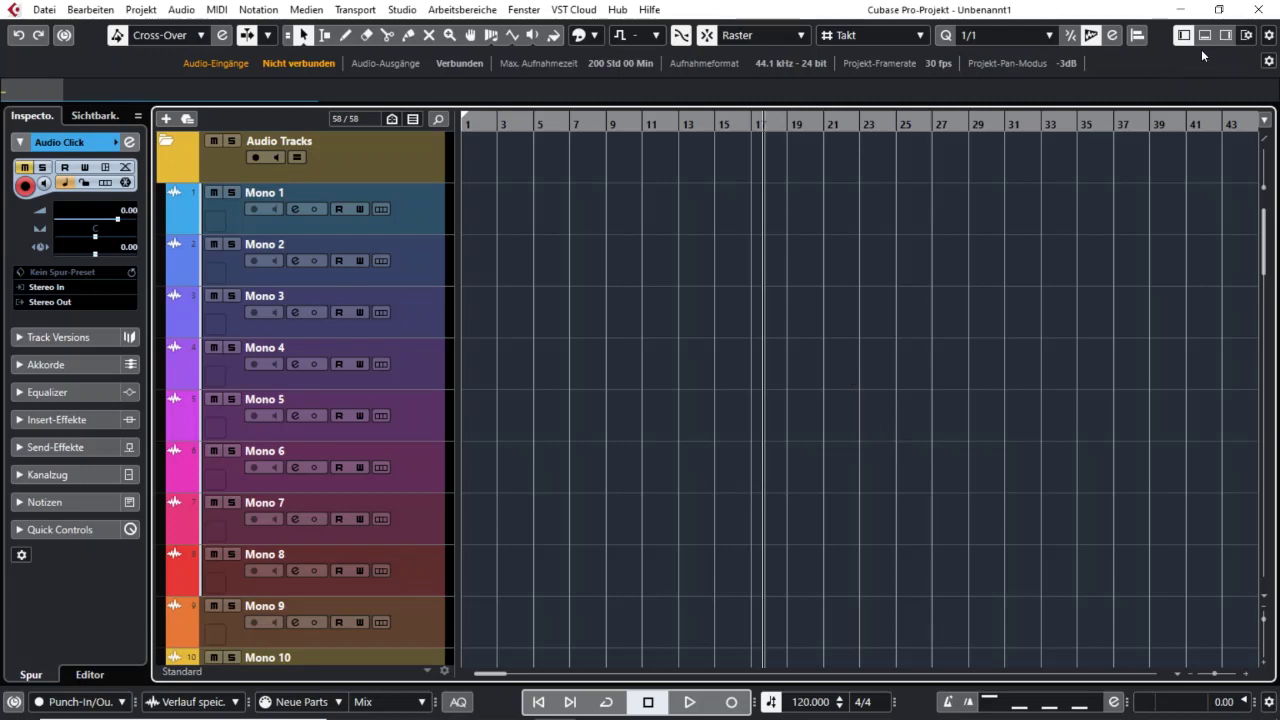
# - Show the media browser and open the Hard Knocks set in Loops und Samples
pyautogui.click(1224, 37)
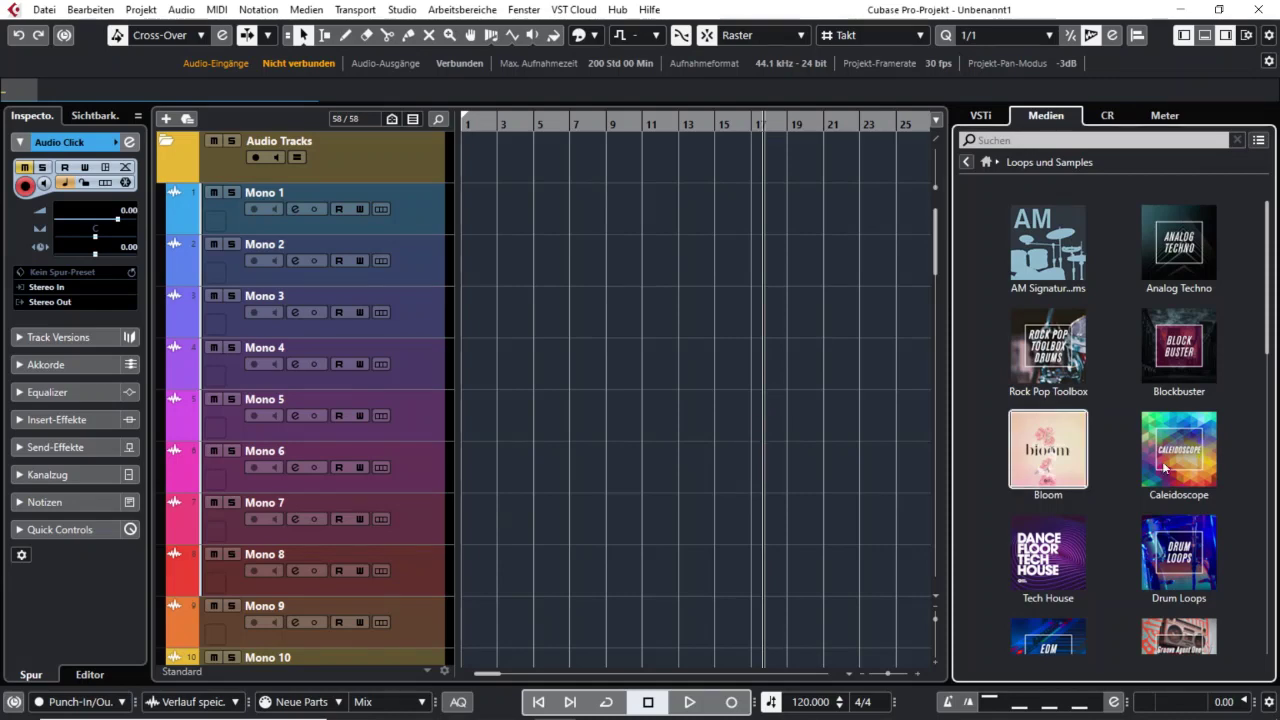
pyautogui.scroll(-3, 1124, 428)
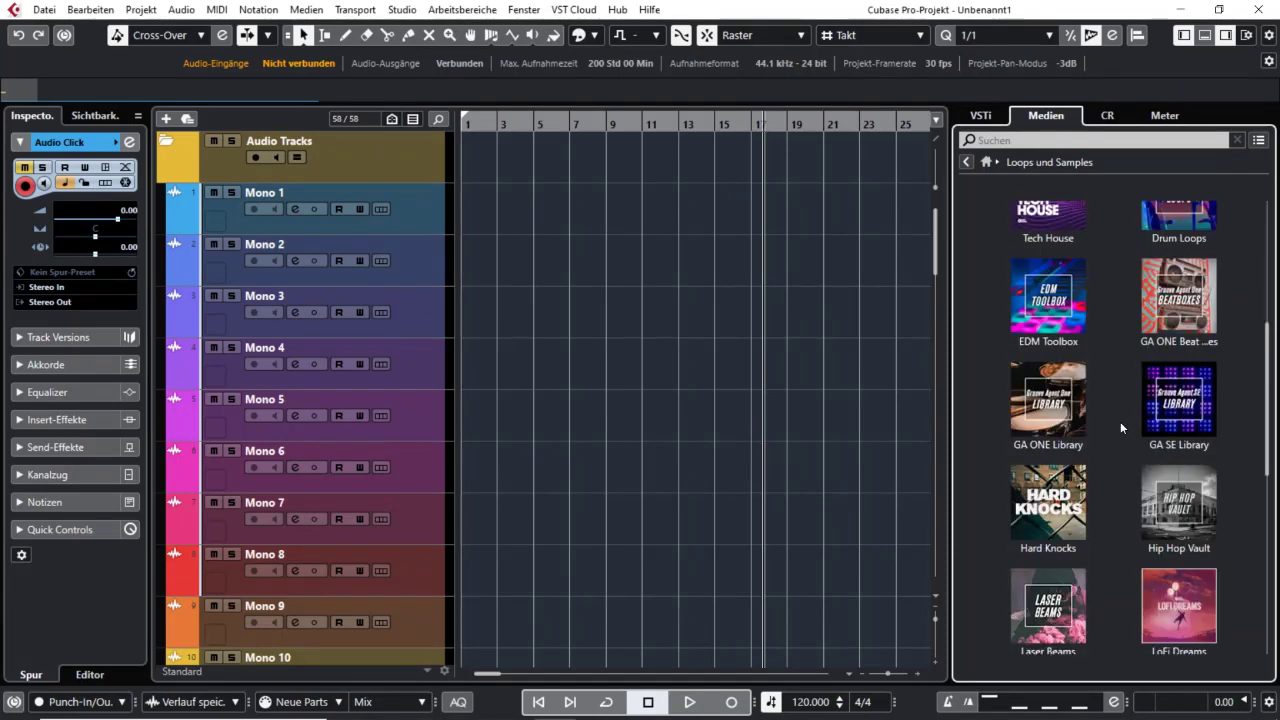
pyautogui.click(1048, 500)
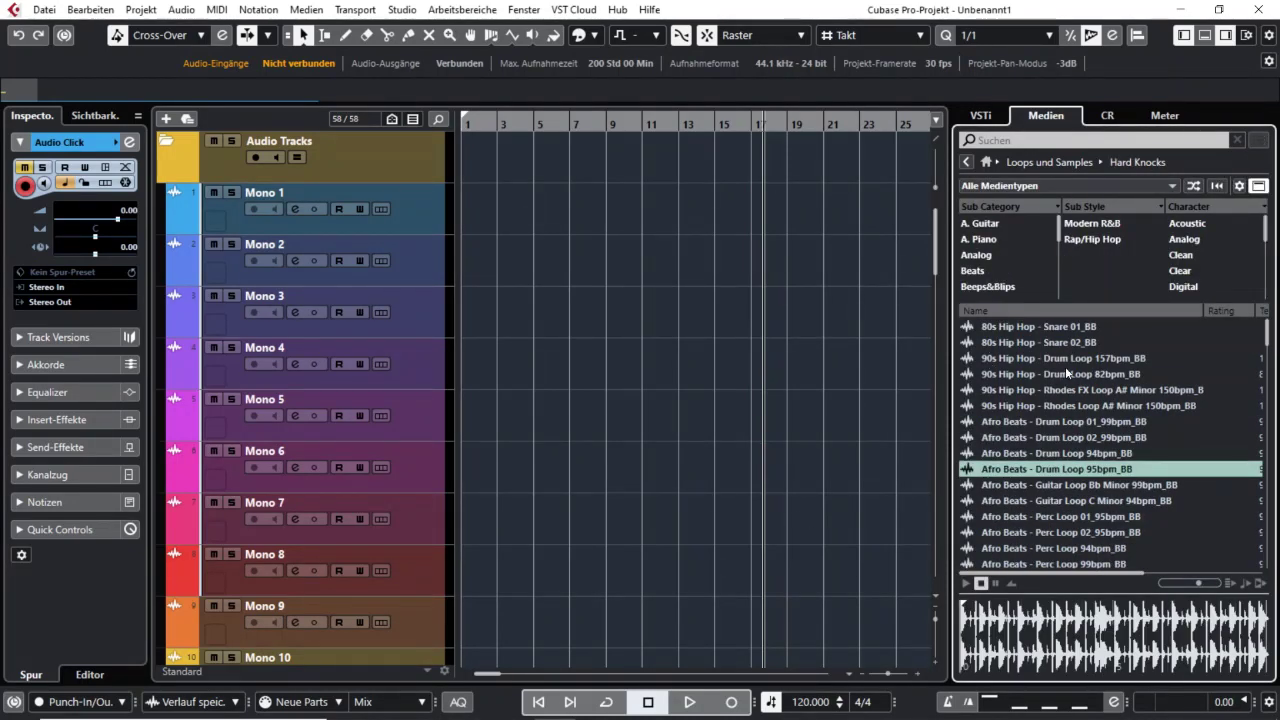
# - Select several Hard Knocks loops, ending on Afro Beats - Drum Loop 95bpm_BB, and examine the Tempo and Key columns
pyautogui.click(1076, 405)
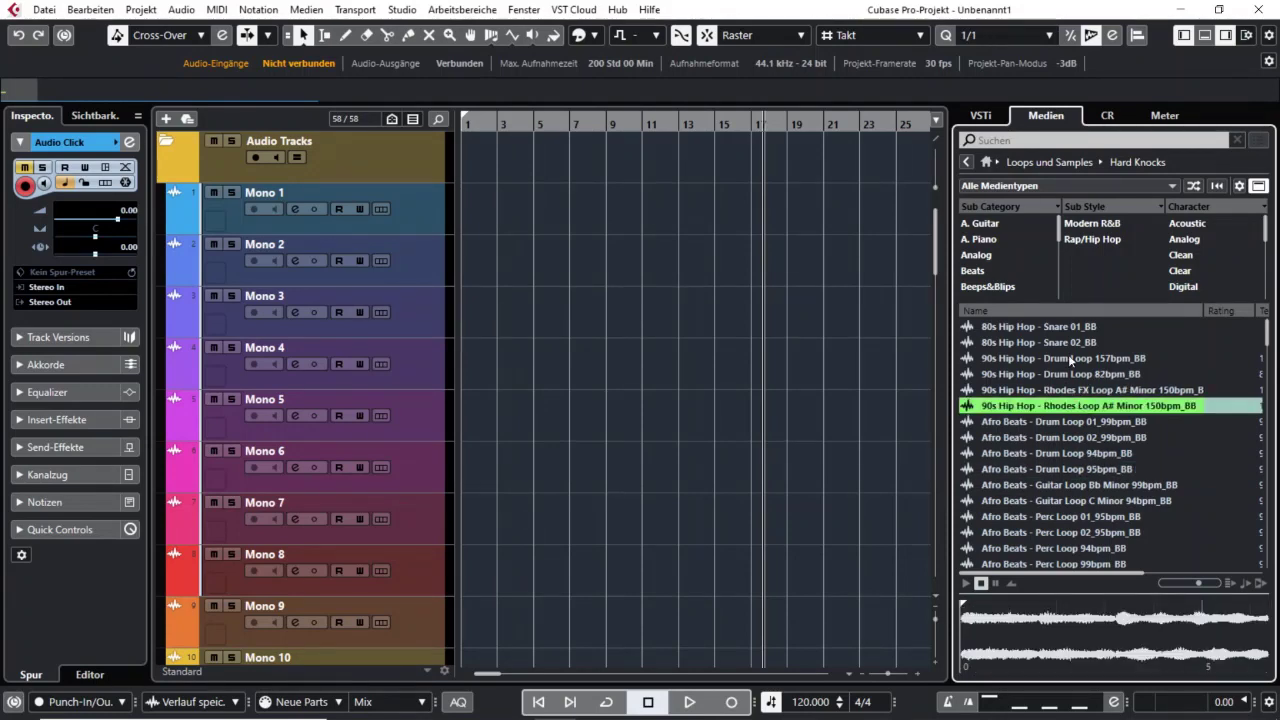
pyautogui.click(1068, 357)
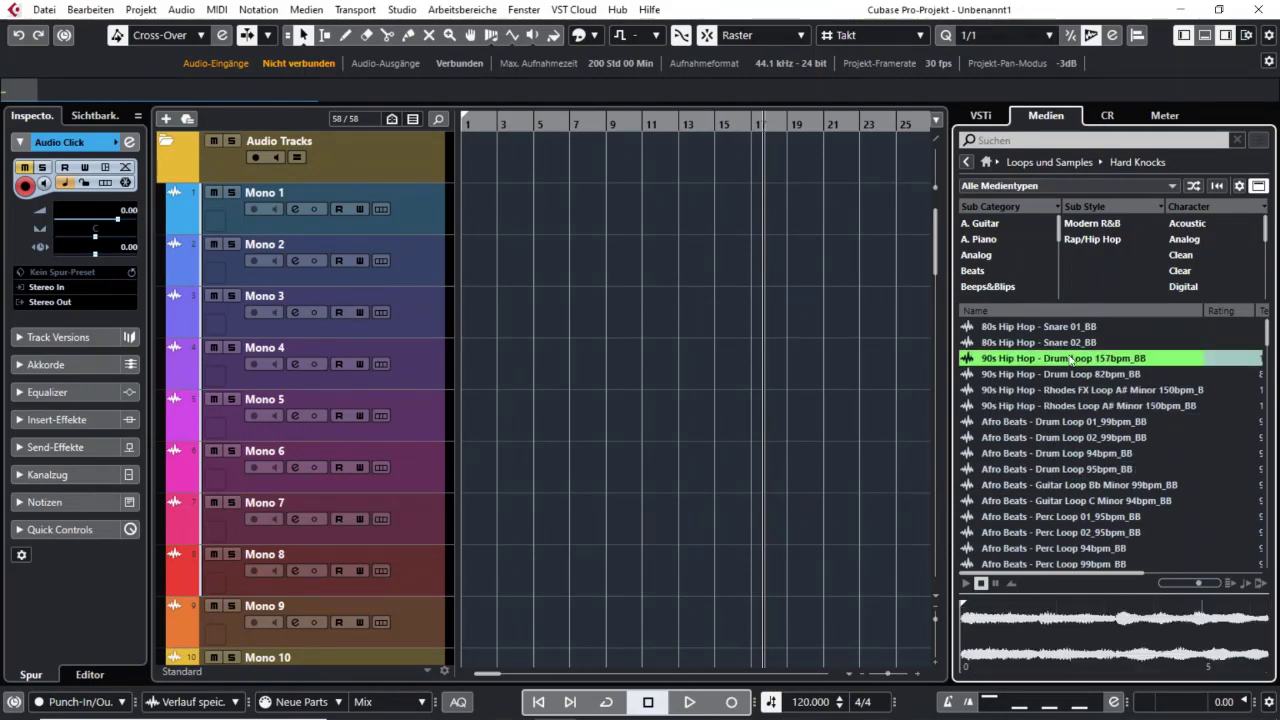
pyautogui.click(1055, 469)
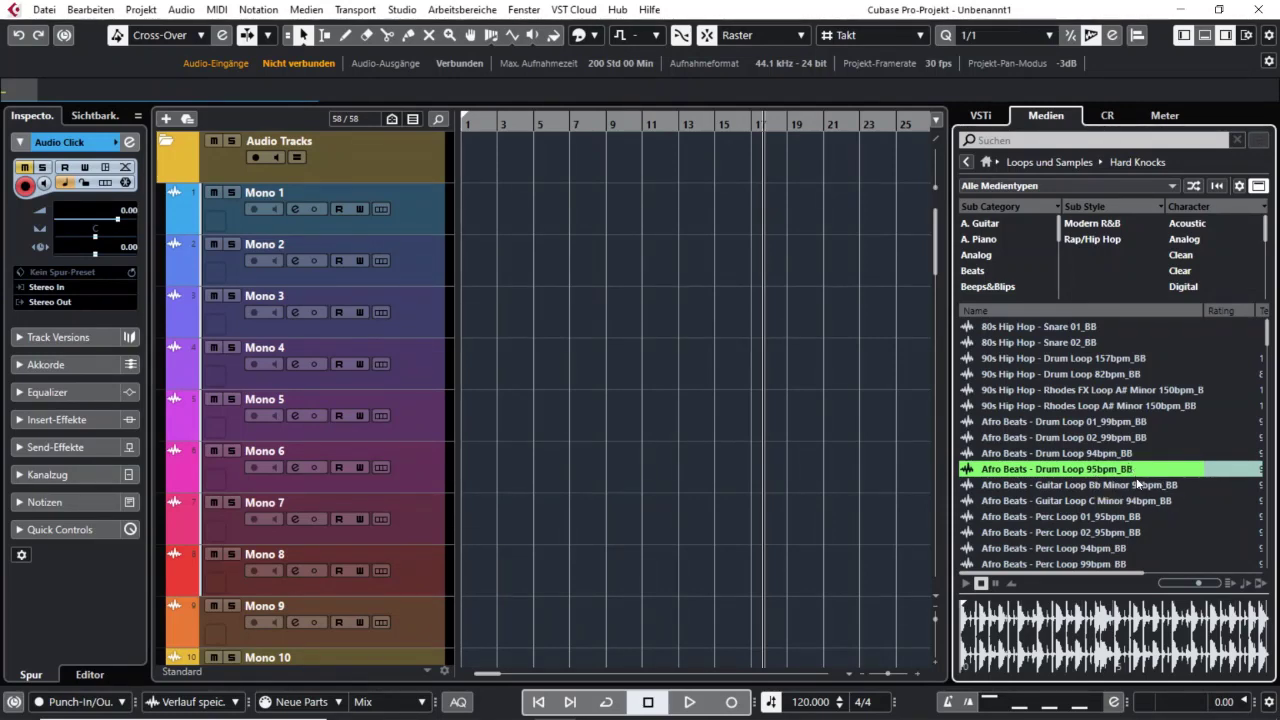
pyautogui.moveTo(1095, 578); pyautogui.dragTo(1198, 504)
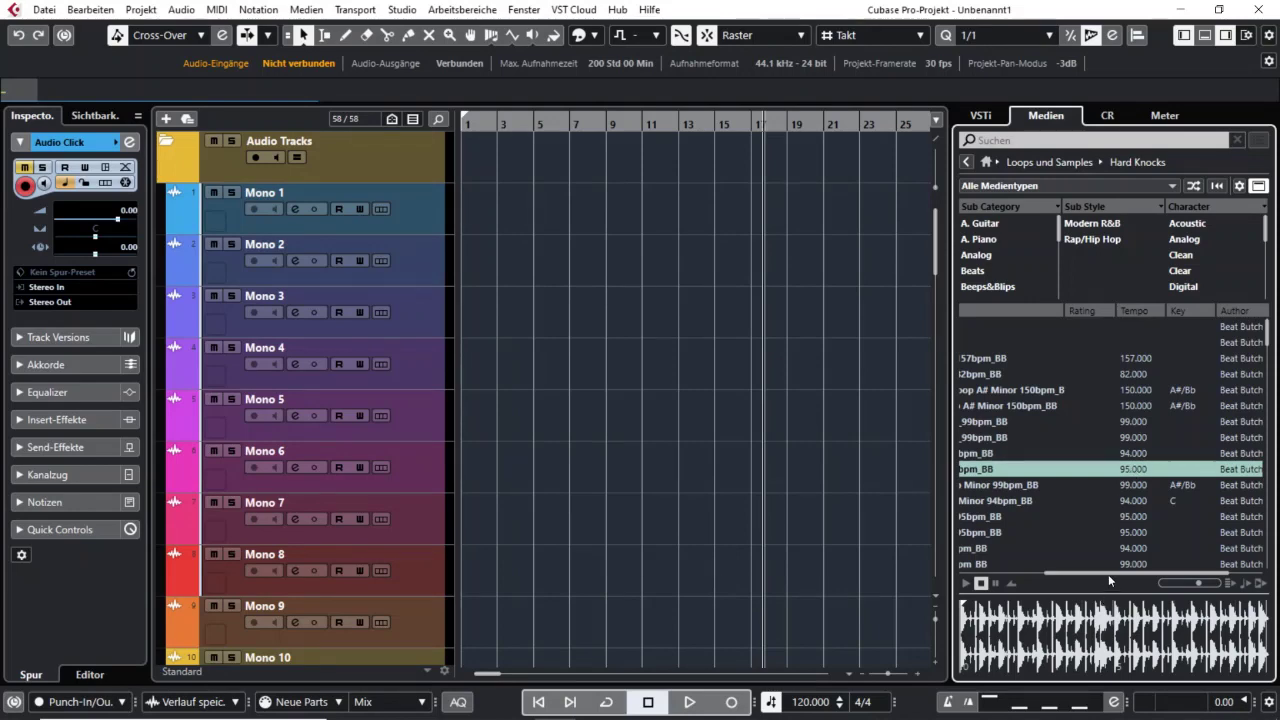
pyautogui.moveTo(1110, 578); pyautogui.dragTo(1025, 575)
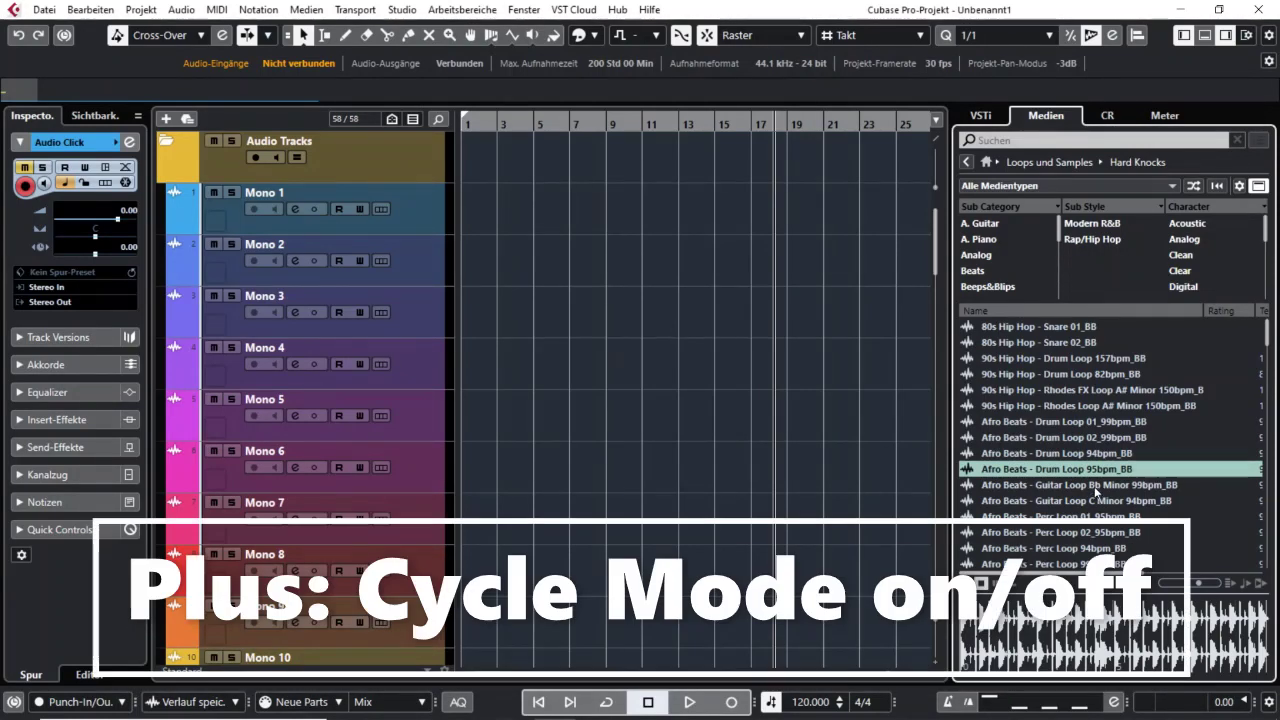
# - Preview Afro Beats - Drum Loop 95bpm_BB and stop its playback
pyautogui.click(1094, 484)
pyautogui.press('Up')
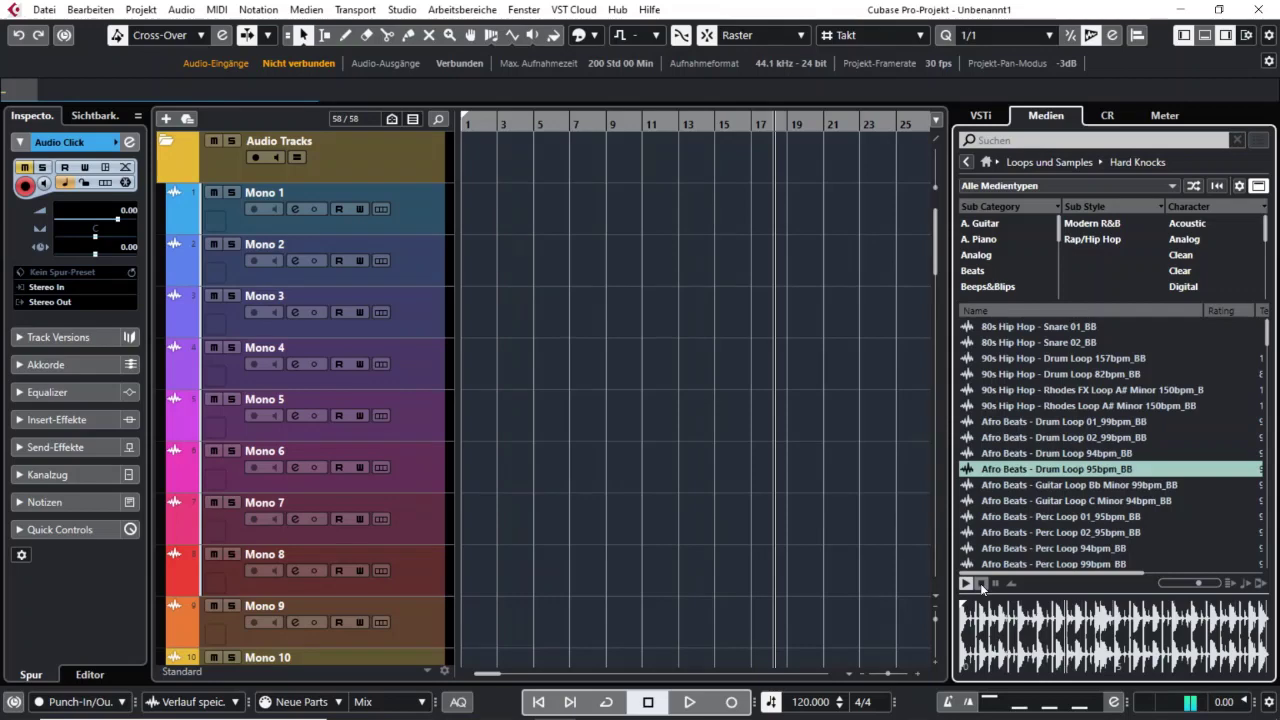
pyautogui.click(981, 584)
pyautogui.moveTo(1199, 583)
pyautogui.mouseDown()
pyautogui.moveTo(1183, 583)
pyautogui.moveTo(1197, 583)
pyautogui.mouseUp()
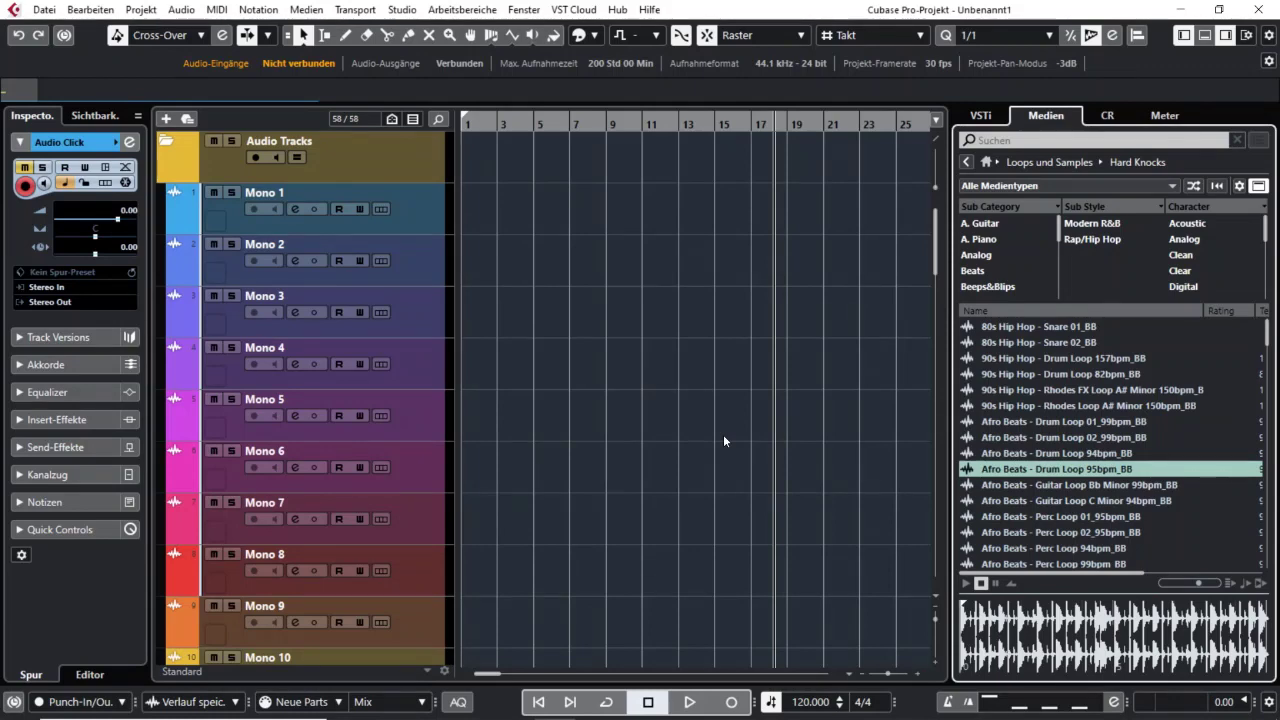
# - Turn on automatic preview playback and audition Afro Beats - Perc Loop 02_95bpm_BB and 90s Hip Hop - Drum Loop 82bpm_BB
pyautogui.click(1229, 583)
pyautogui.click(1040, 531)
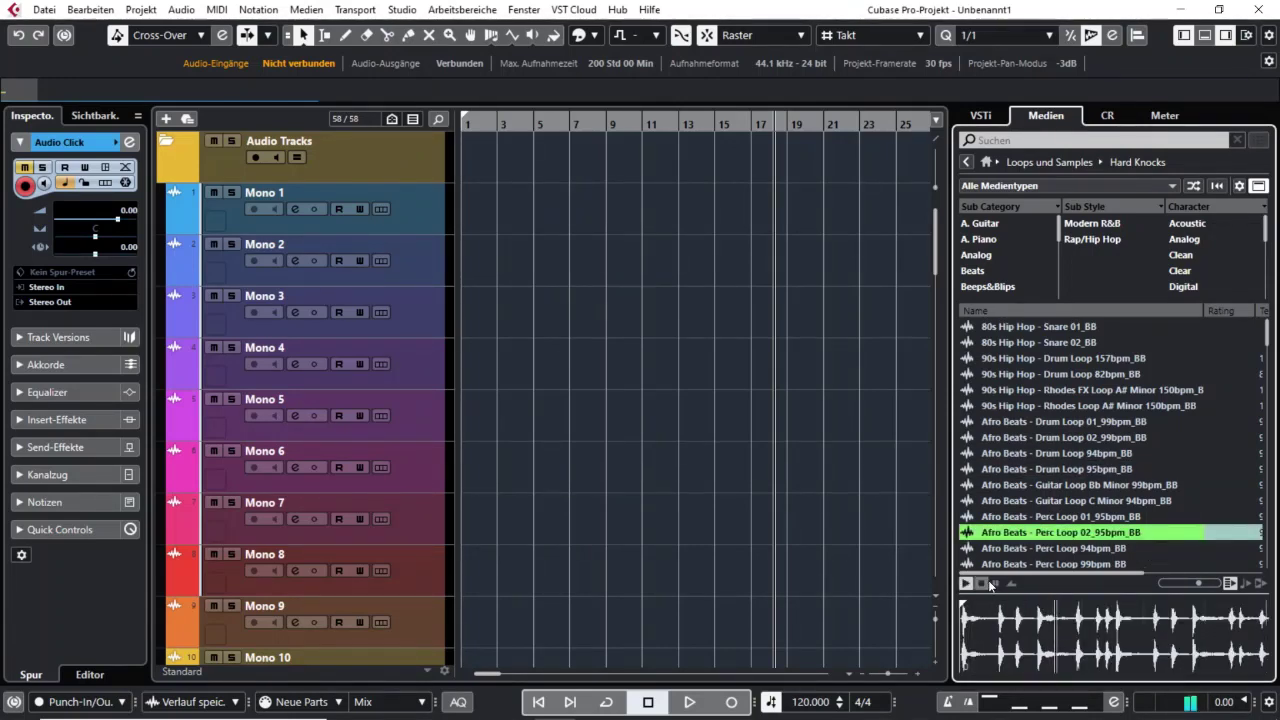
pyautogui.click(1025, 376)
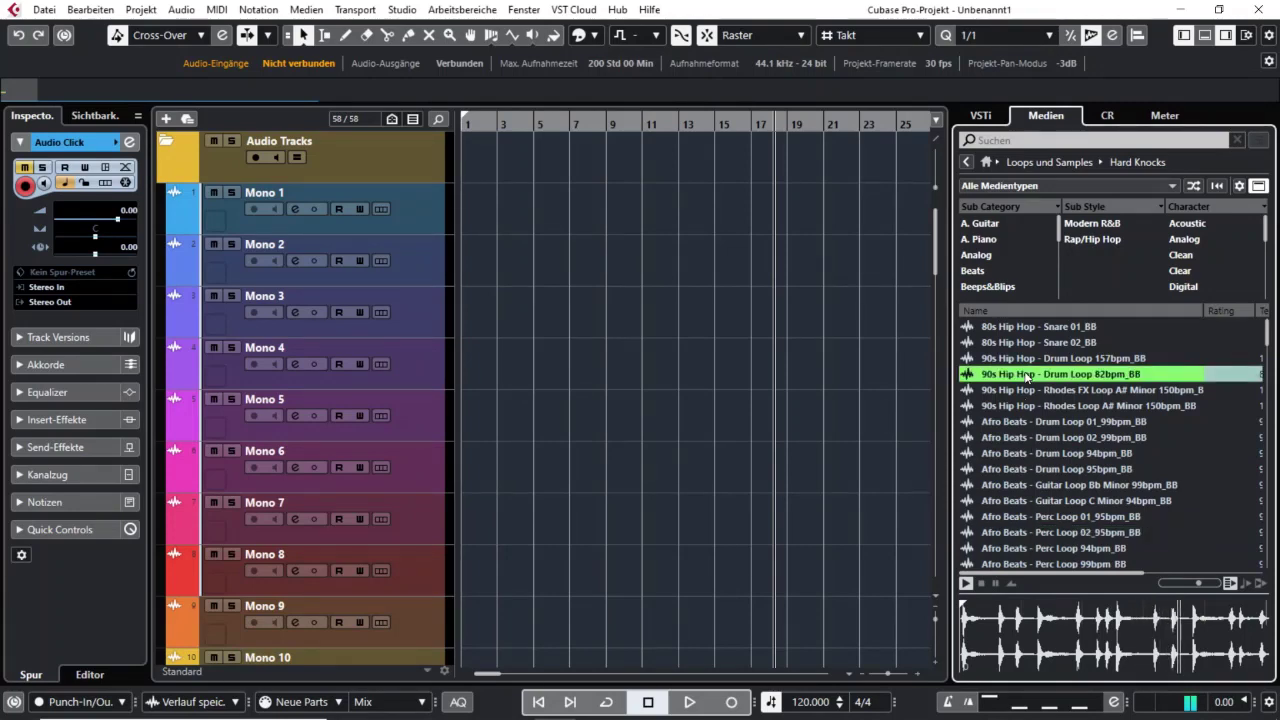
pyautogui.click(981, 583)
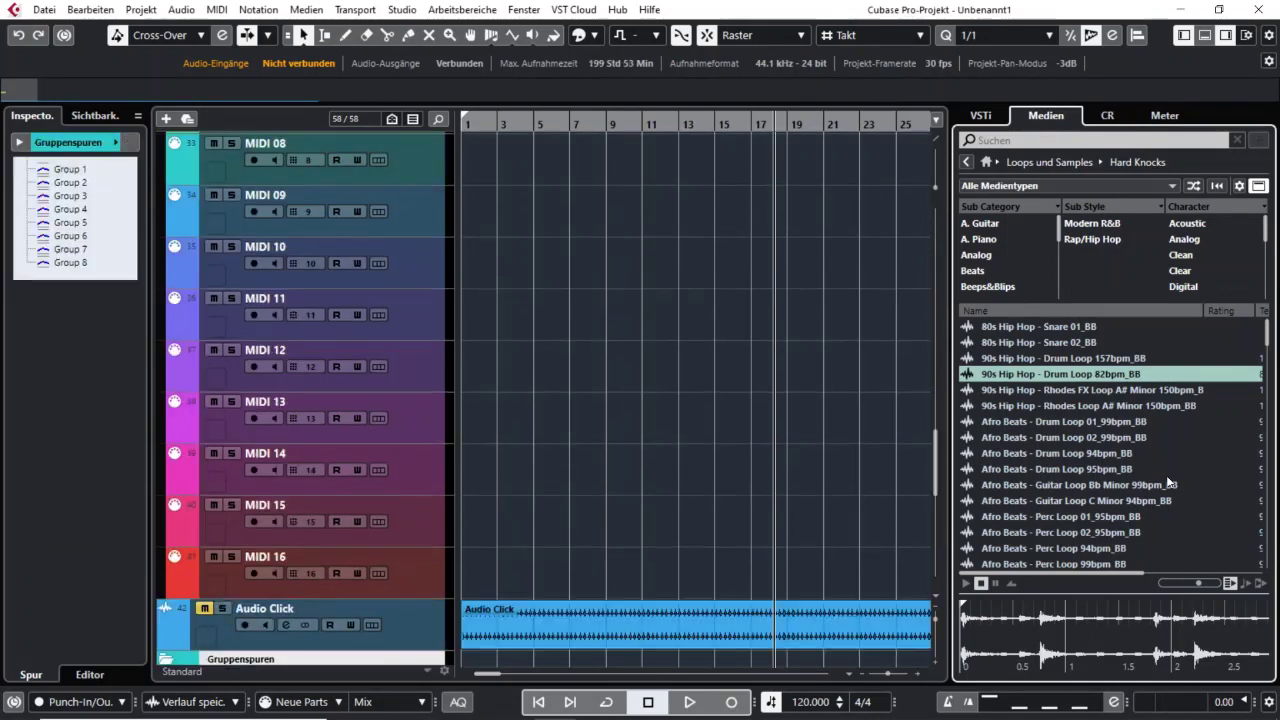
# - Audition the loops one after another from 90s Hip Hop - Rhodes Loop A# Minor 150bpm_BB to Afro Beats - Perc Loop 01_95bpm_BB
pyautogui.click(1118, 405)
pyautogui.press('Down')
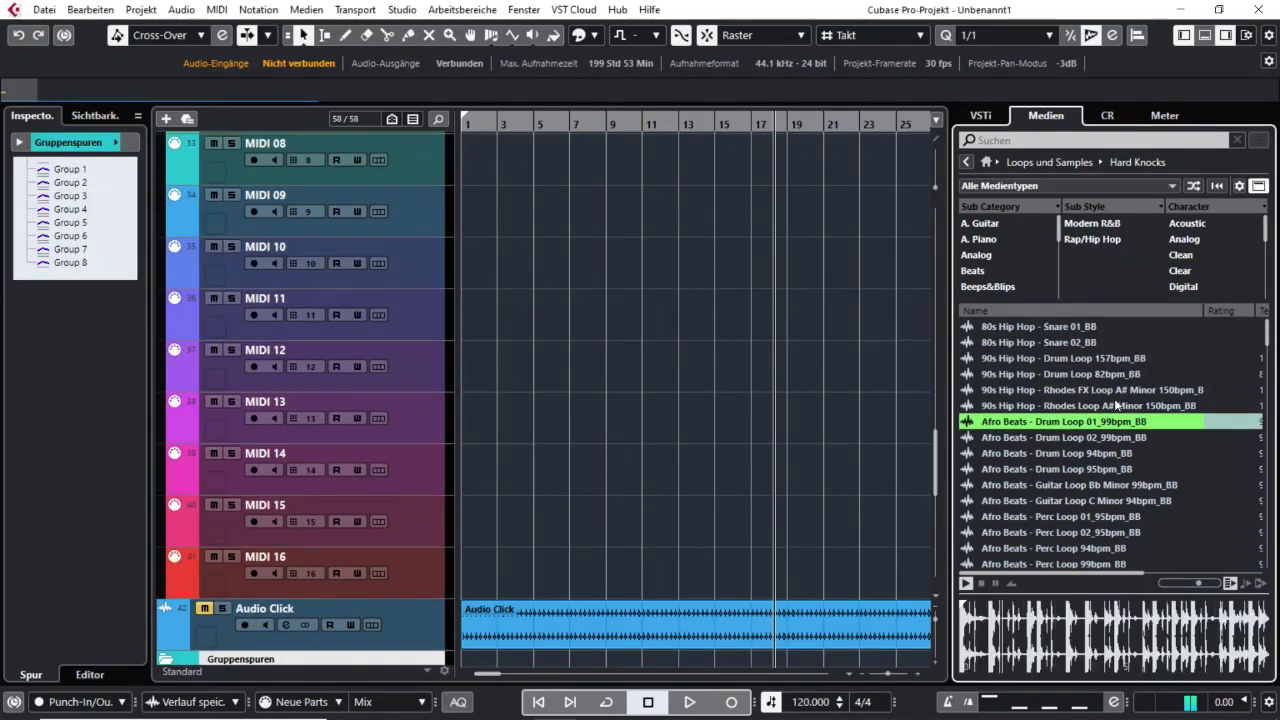
pyautogui.press('Down')
pyautogui.press('Down')
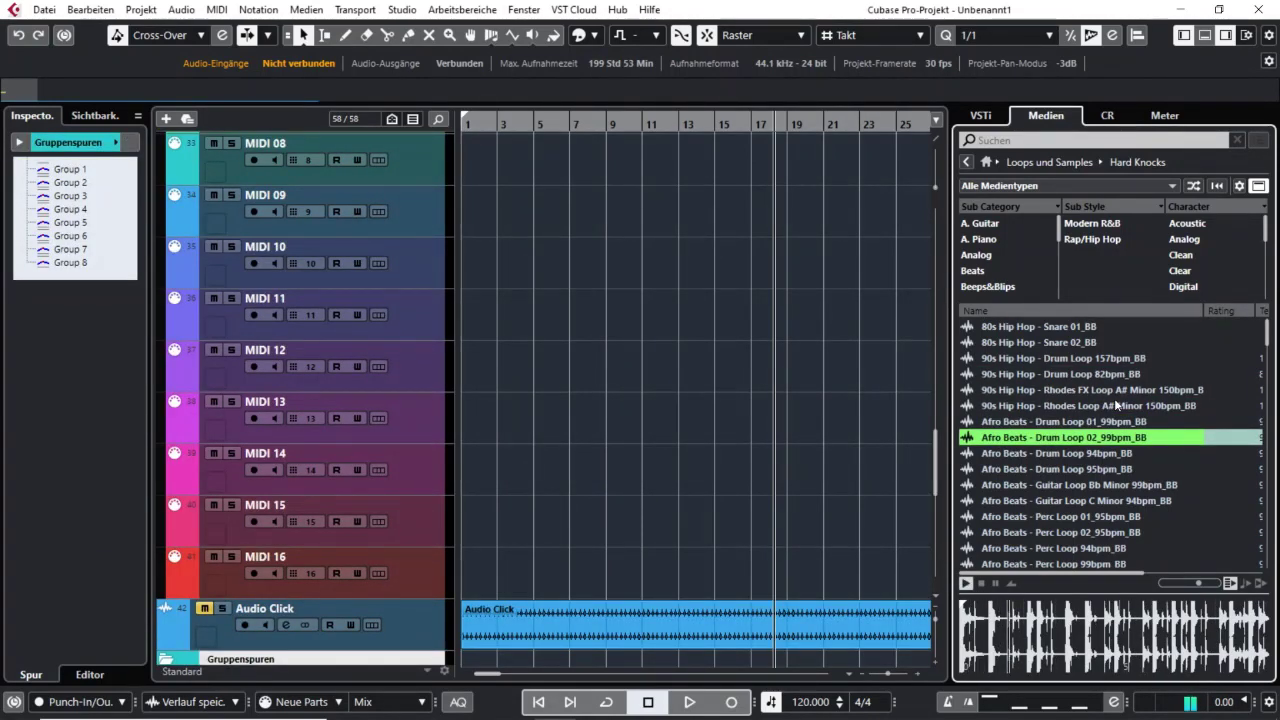
pyautogui.press('Down')
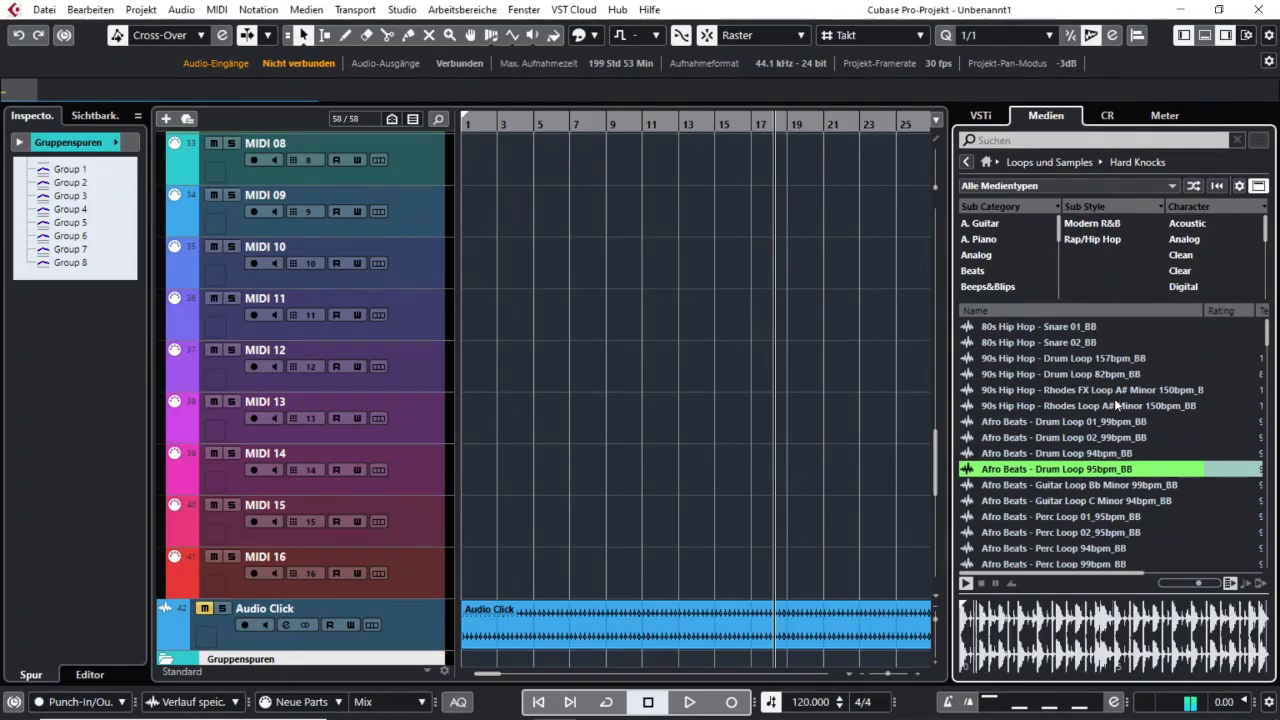
pyautogui.press('Down')
pyautogui.press('Down')
pyautogui.press('Down')
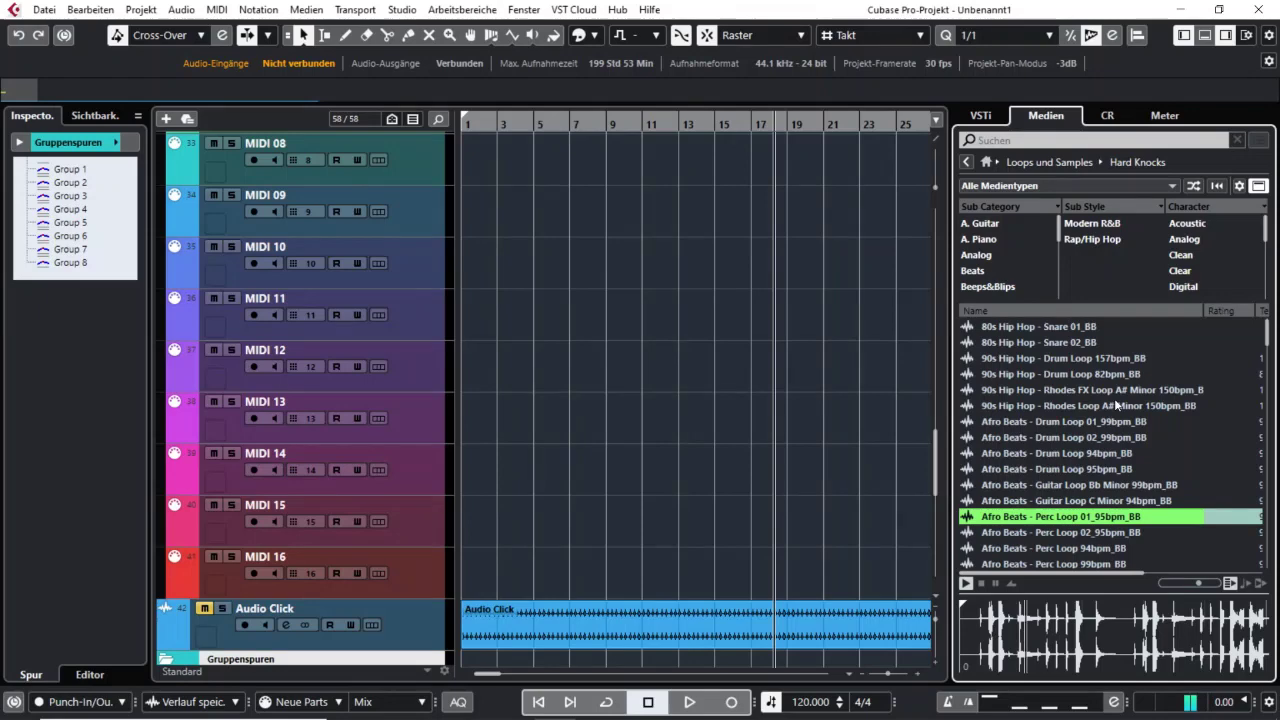
pyautogui.click(791, 367)
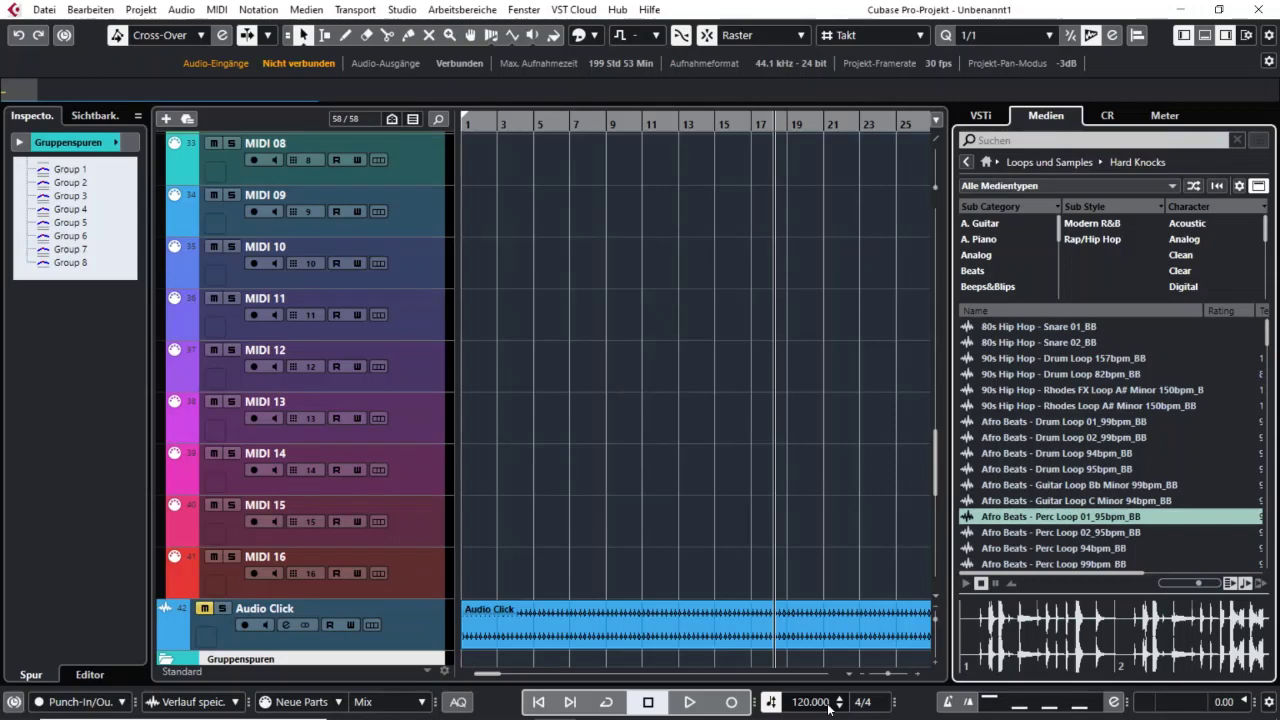
# - Audition Perc Loop 01_95bpm, Drum Loop 94bpm, Rhodes Loop A# Minor 150bpm and Drum Loop 82bpm with beats aligned to the project
pyautogui.click(1101, 516)
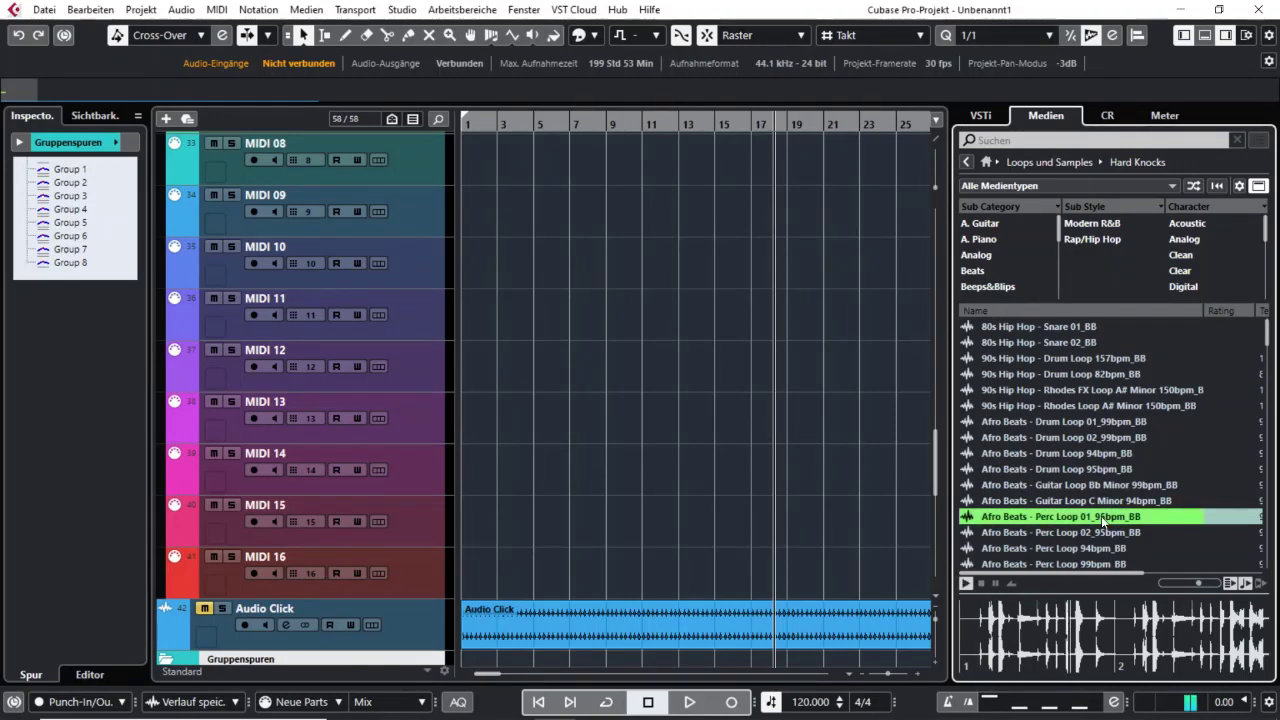
pyautogui.click(1045, 454)
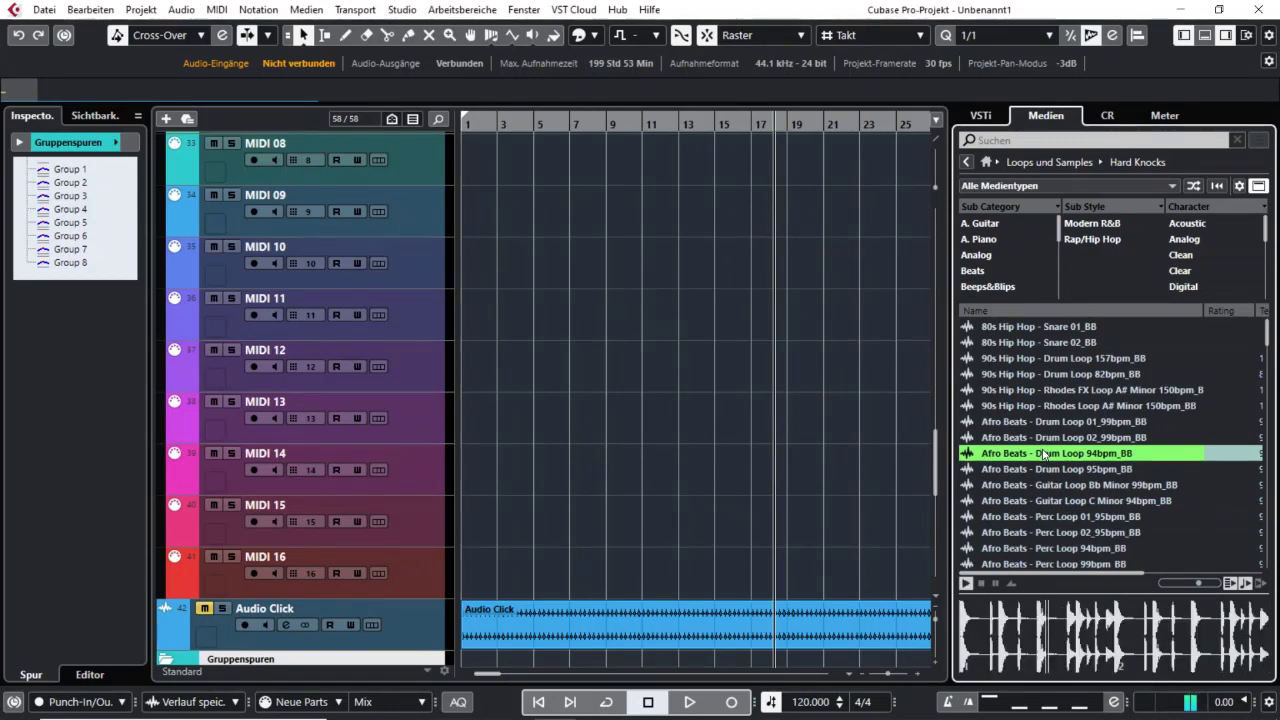
pyautogui.click(1059, 405)
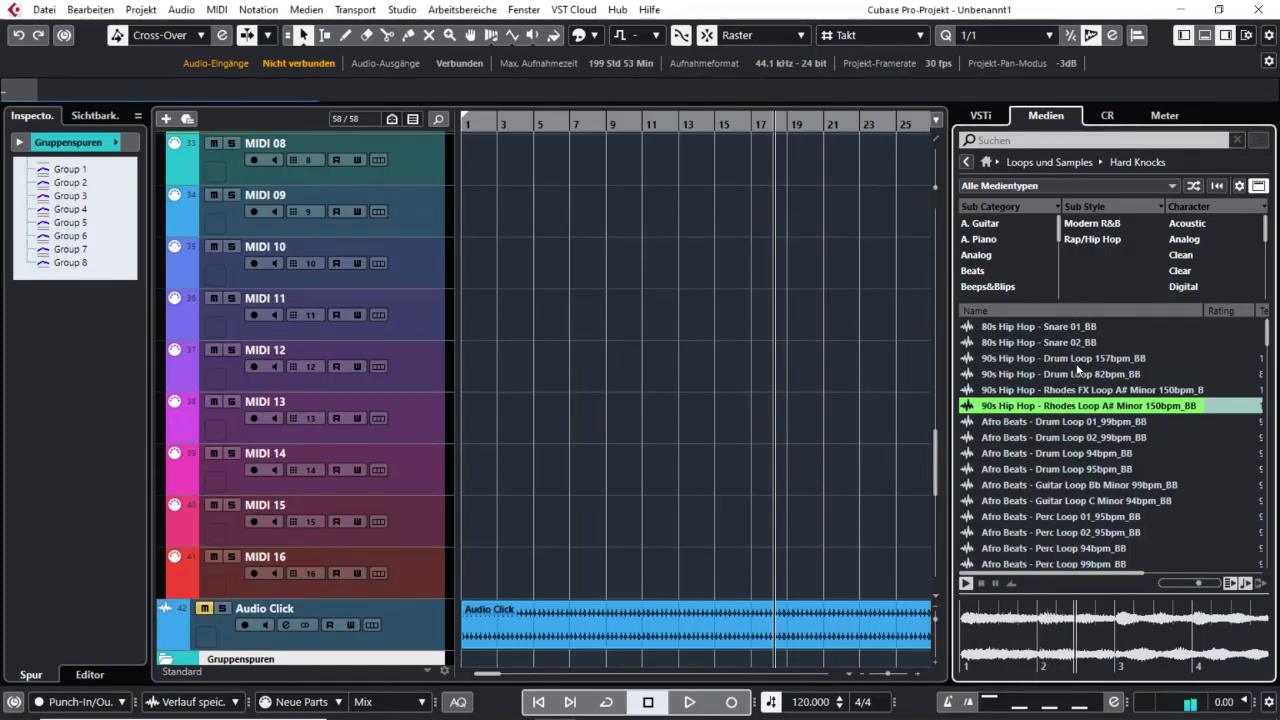
pyautogui.click(1070, 374)
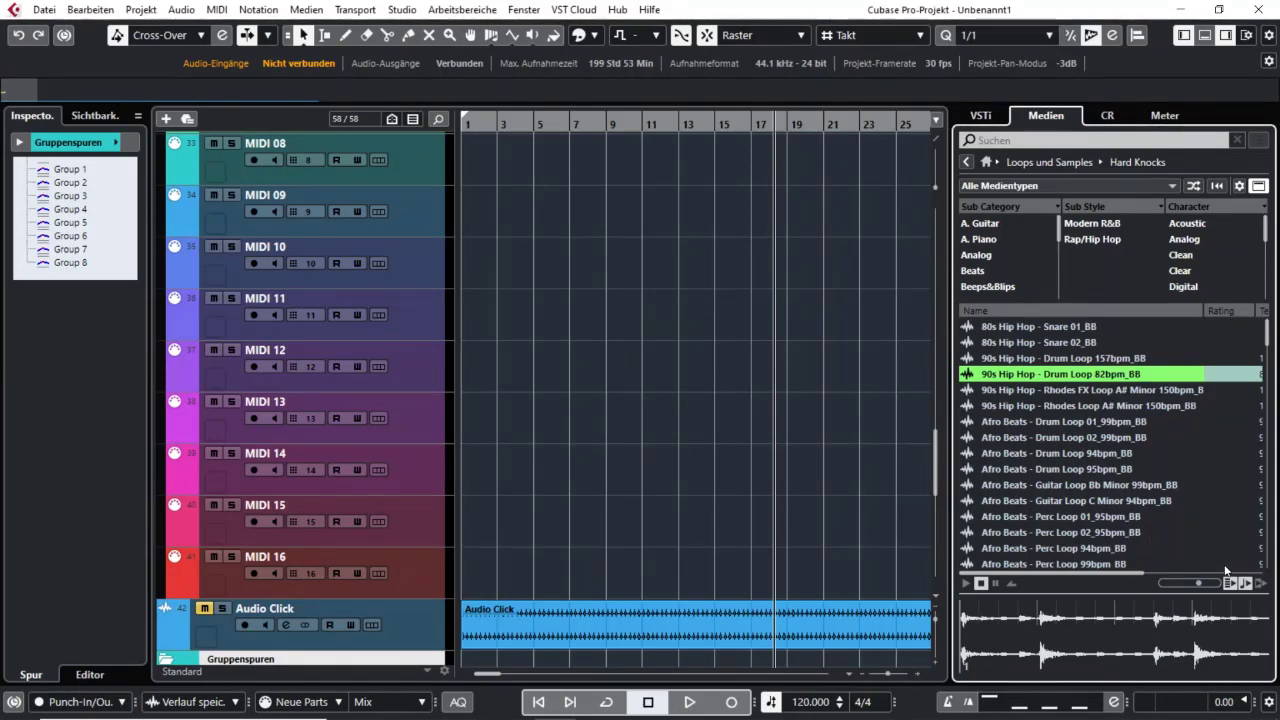
# - Make the loop preview wait for project playback and test it with the 82 bpm drum loop from bar 7
pyautogui.click(1259, 585)
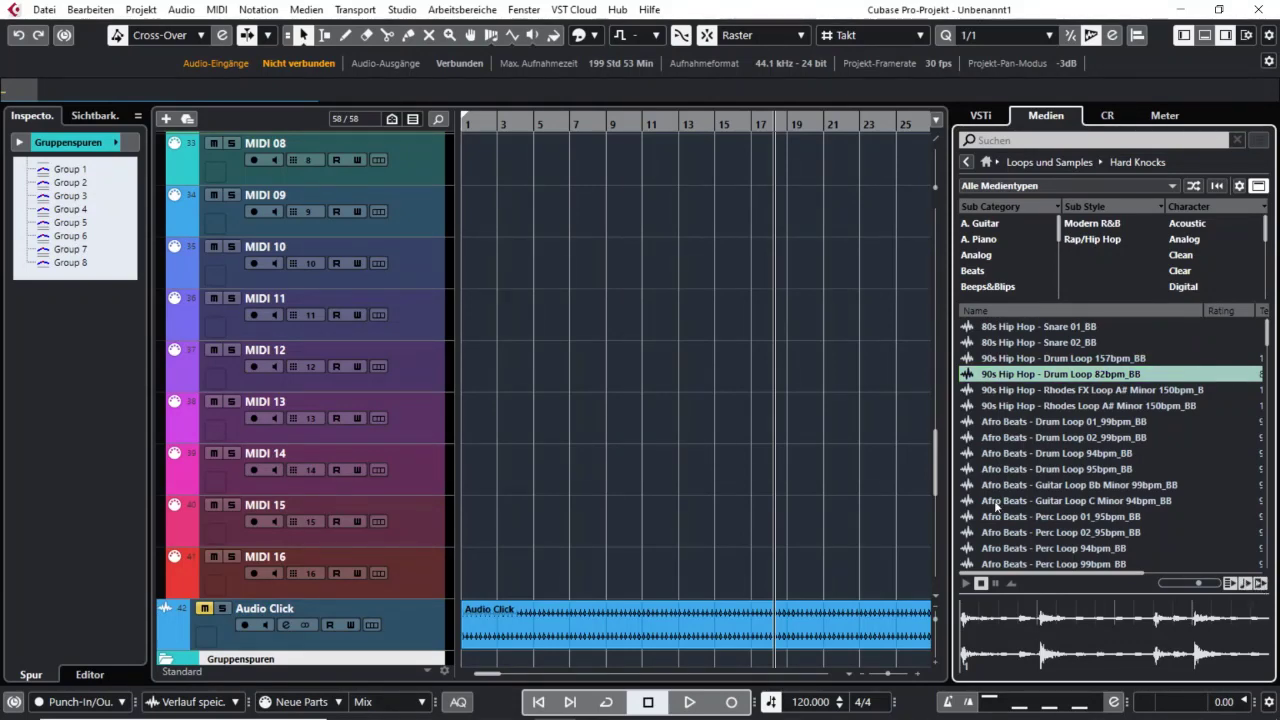
pyautogui.click(569, 127)
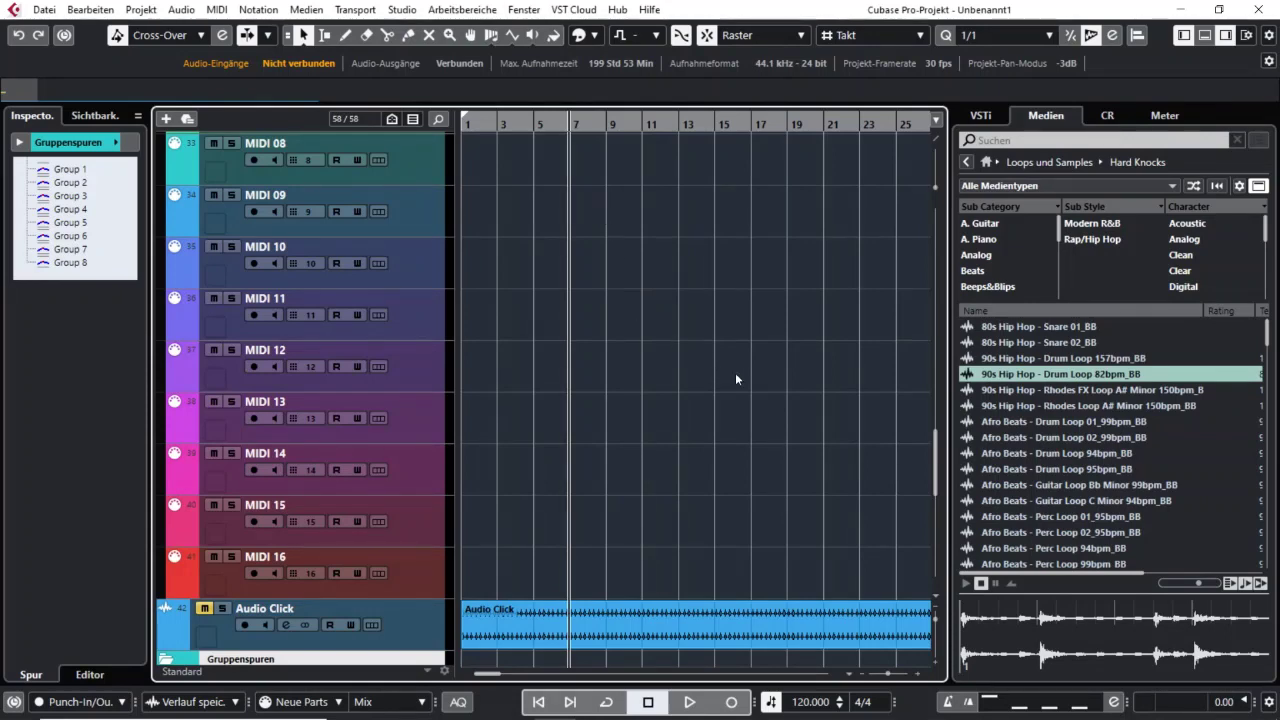
pyautogui.press('space')
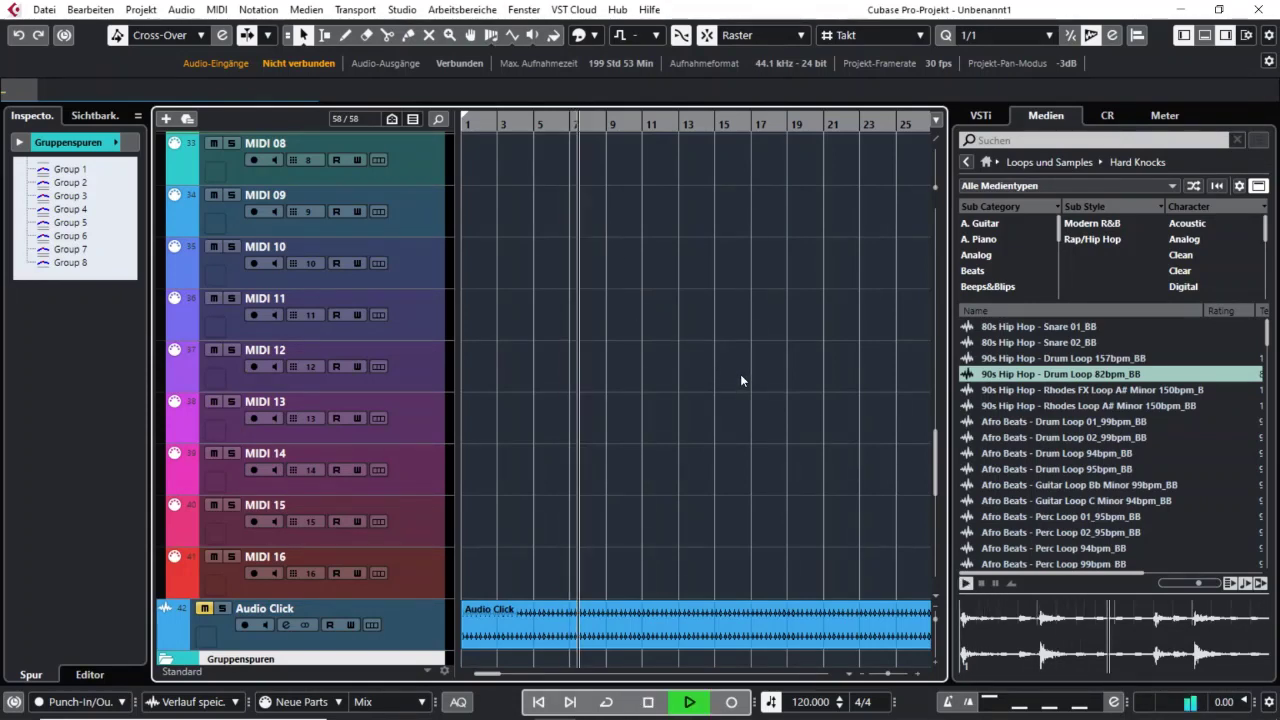
pyautogui.press('space')
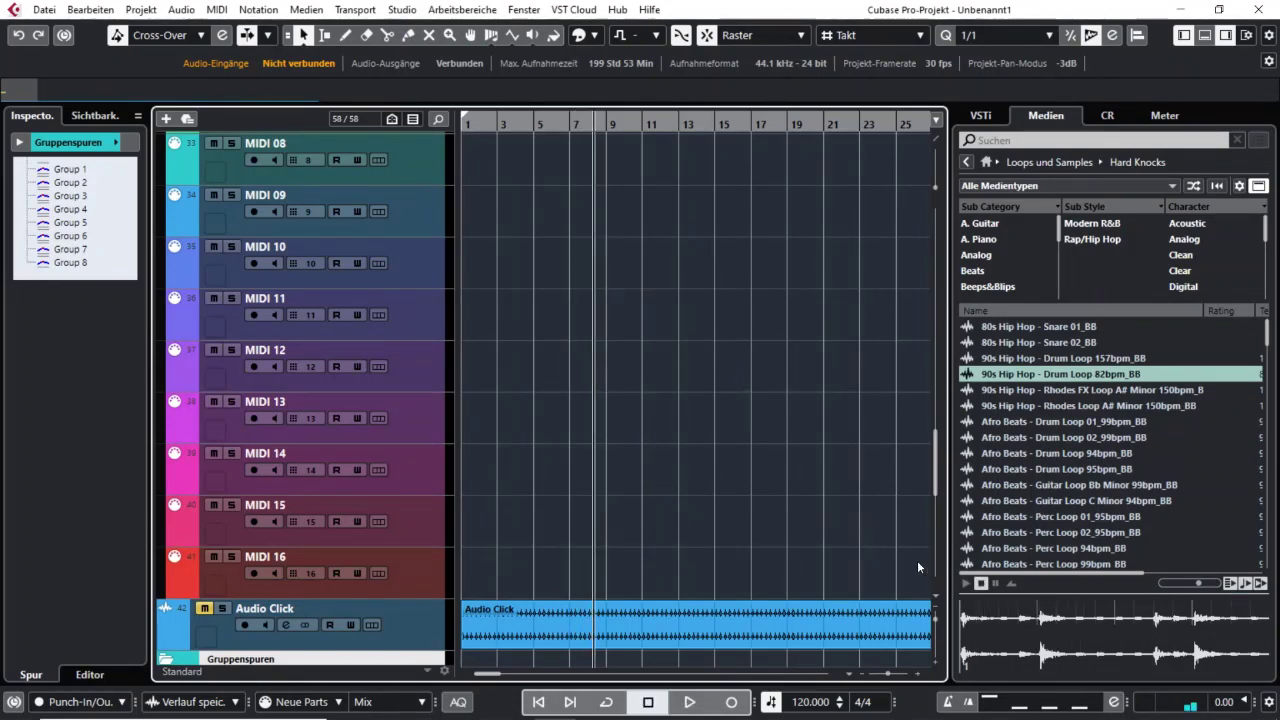
pyautogui.click(692, 706)
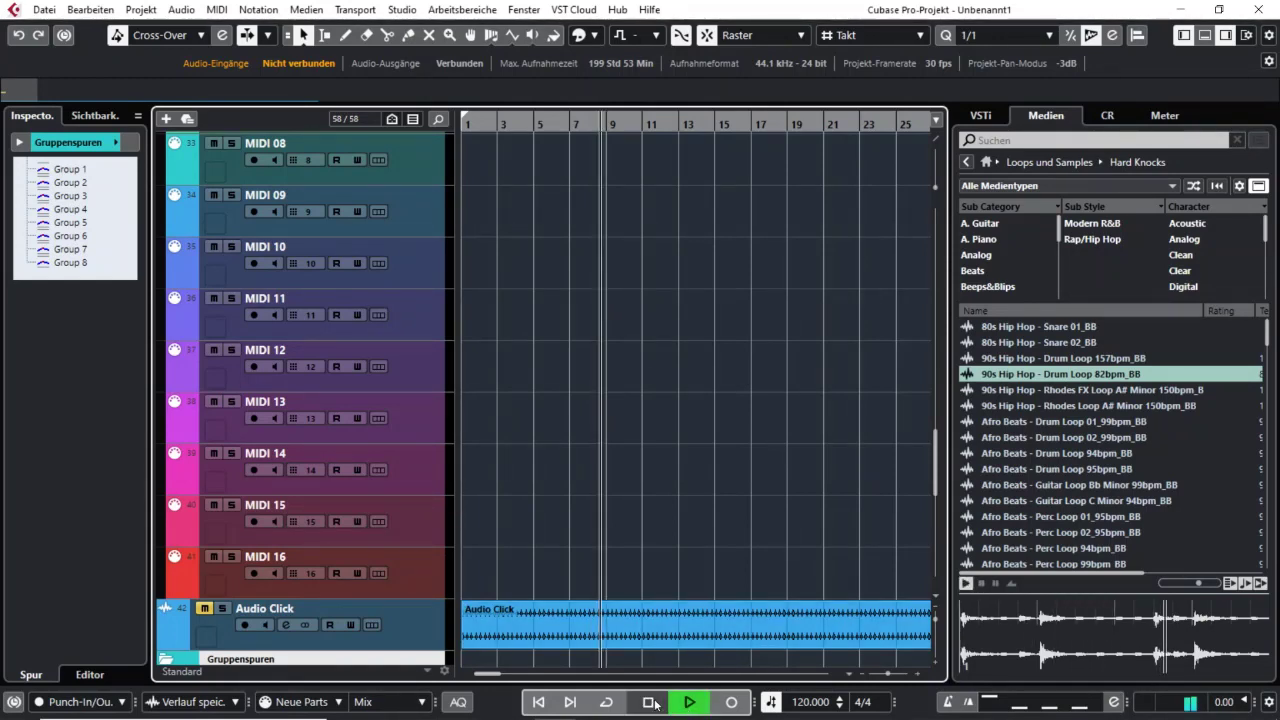
pyautogui.click(652, 704)
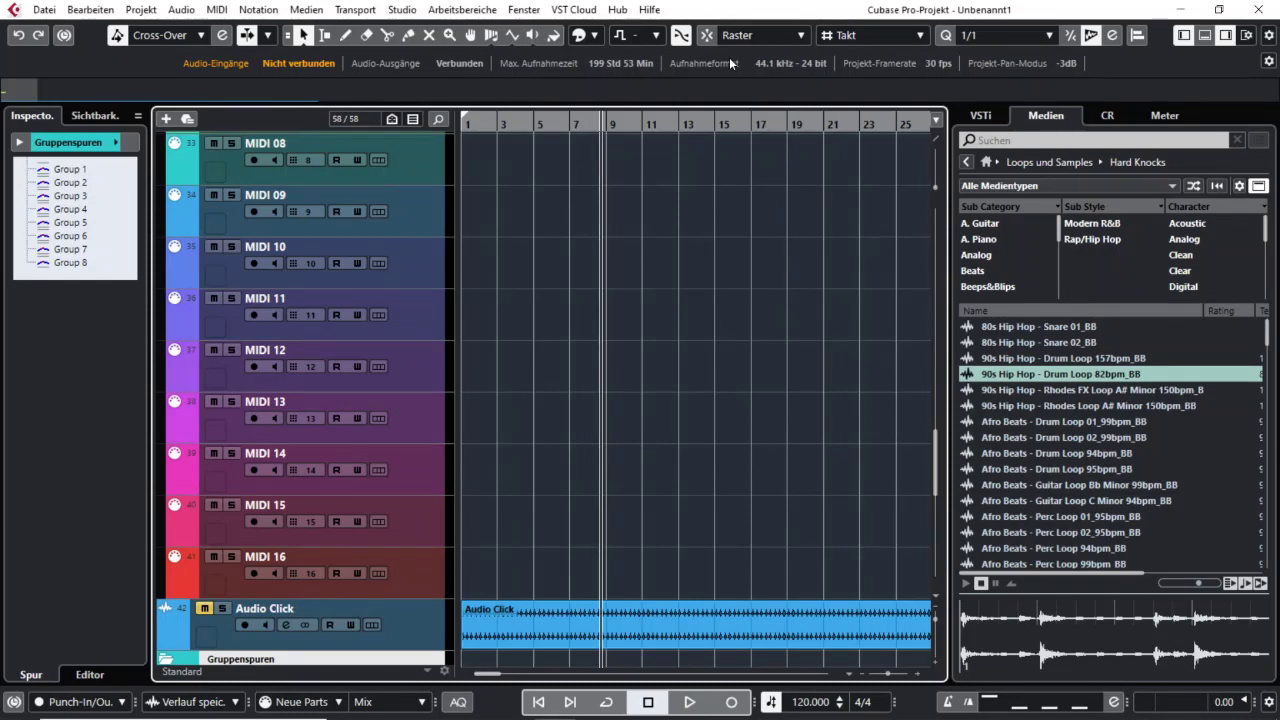
# - Play the project with the synced loop preview from partway through bar 11, and return the playhead there
pyautogui.moveTo(648, 122); pyautogui.dragTo(644, 150)
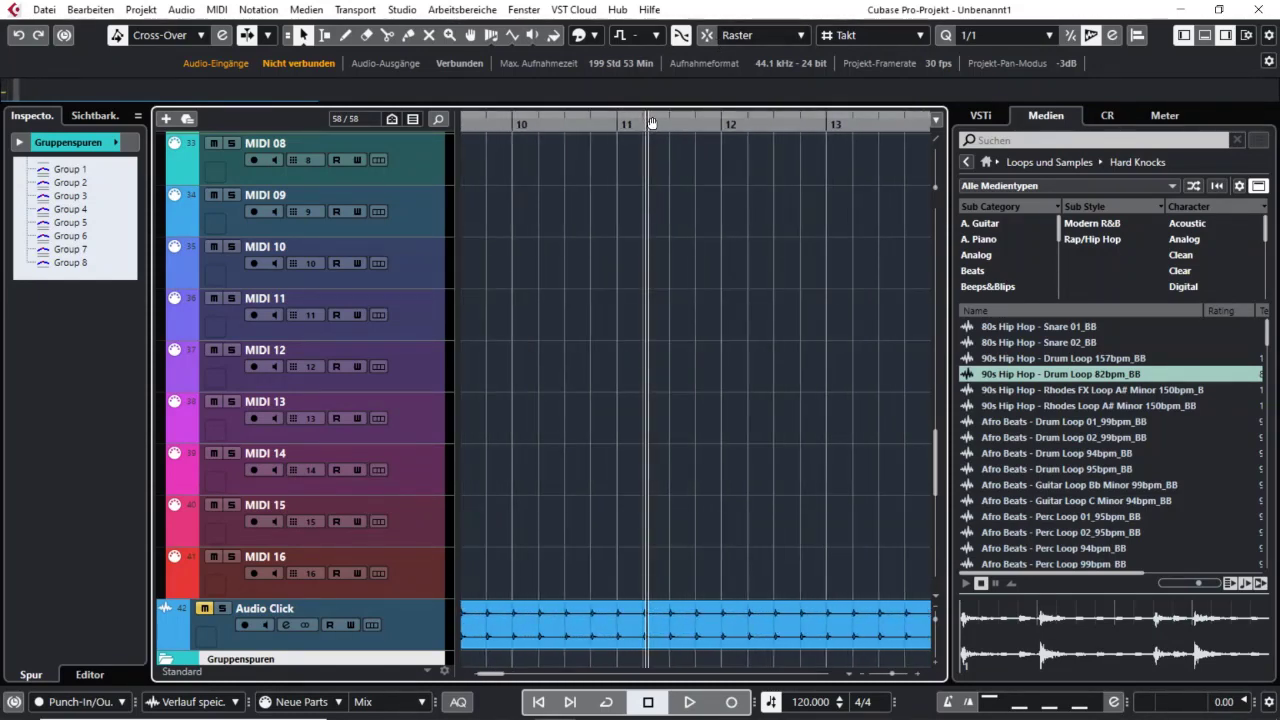
pyautogui.click(688, 702)
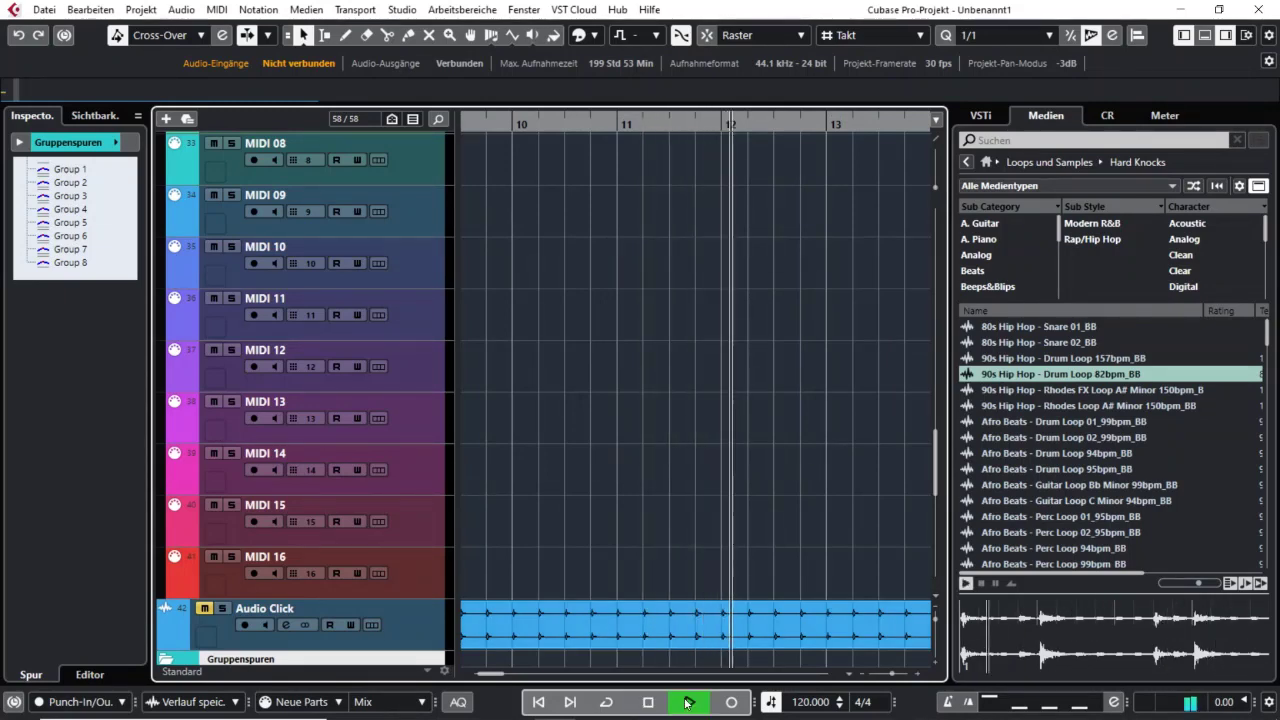
pyautogui.press('space')
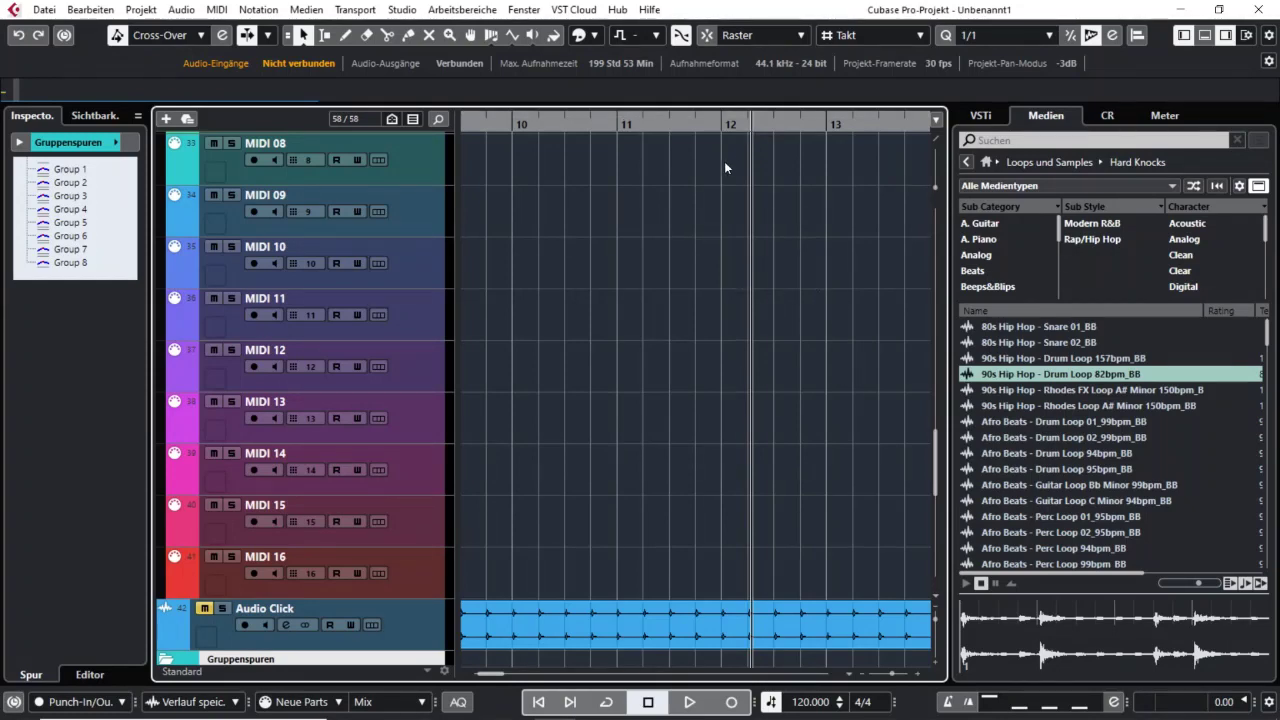
pyautogui.moveTo(767, 126); pyautogui.dragTo(643, 148)
# - Hide the media browser and collapse all track folders in the track list
pyautogui.hotkey('ctrl', 'alt', 'r')
pyautogui.scroll(-5, 646, 432)
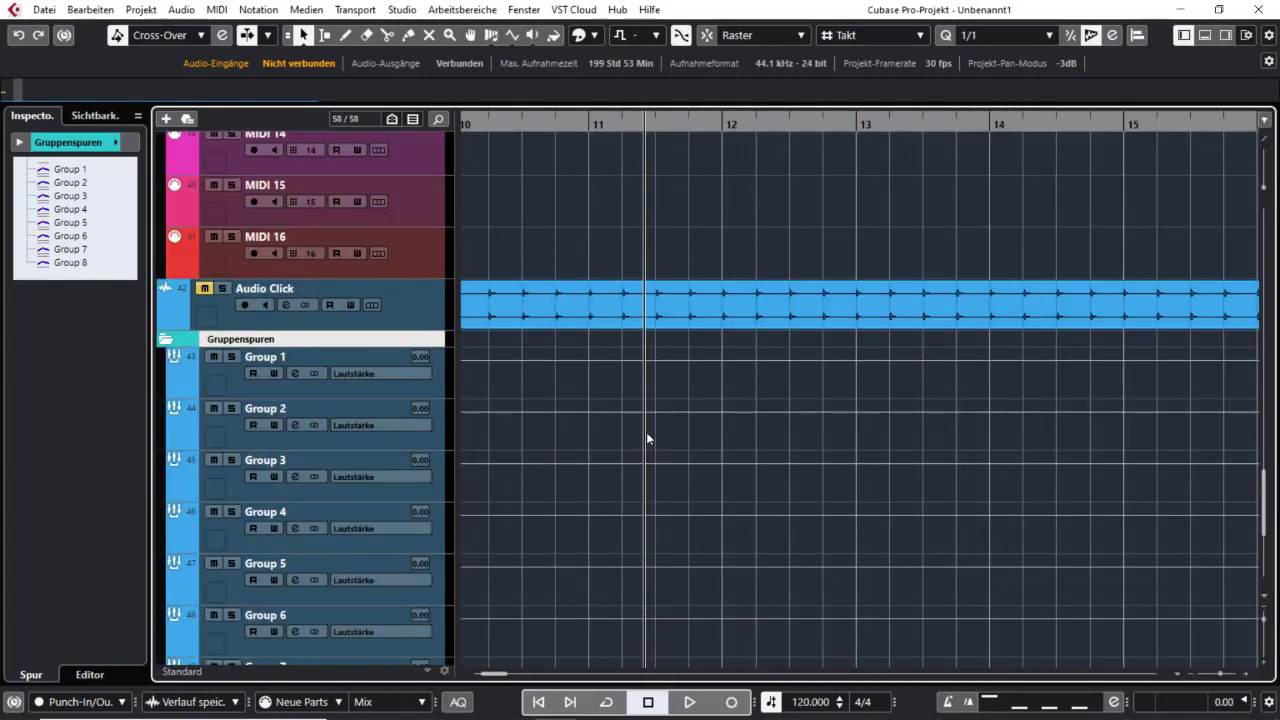
pyautogui.click(162, 340)
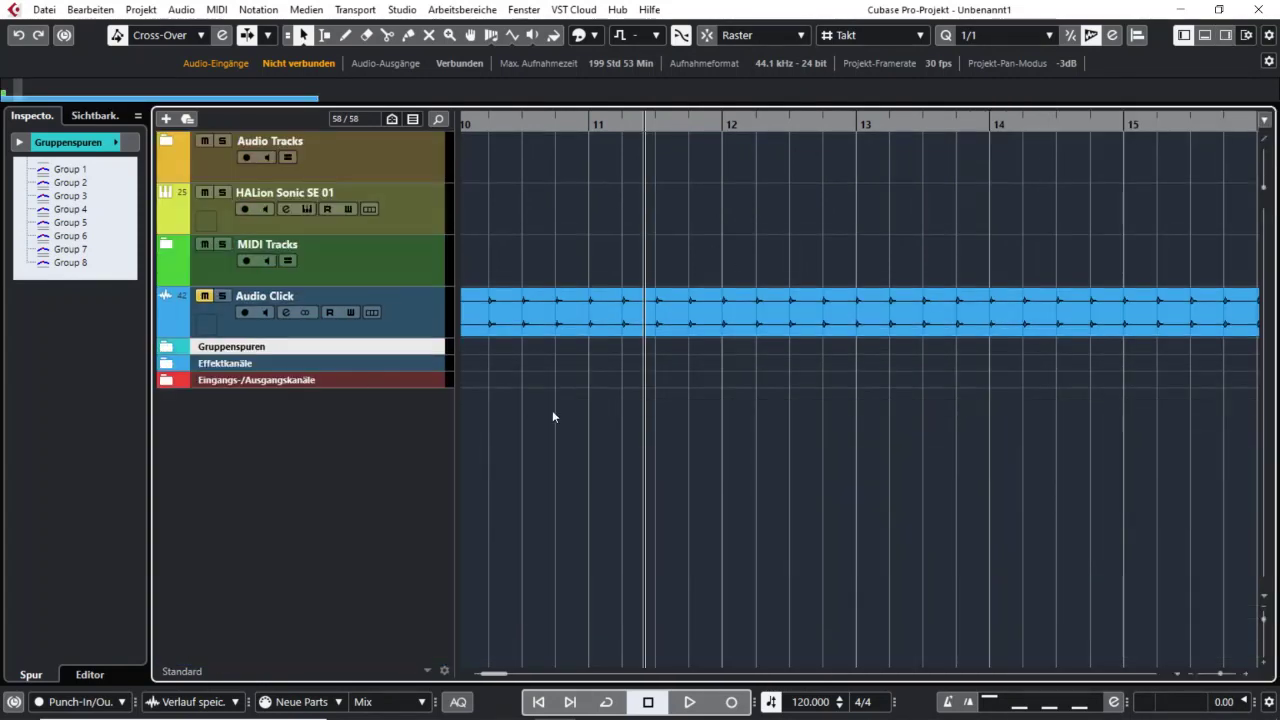
# - Select the HALion Sonic SE 01 track and open its instrument window
pyautogui.click(441, 201)
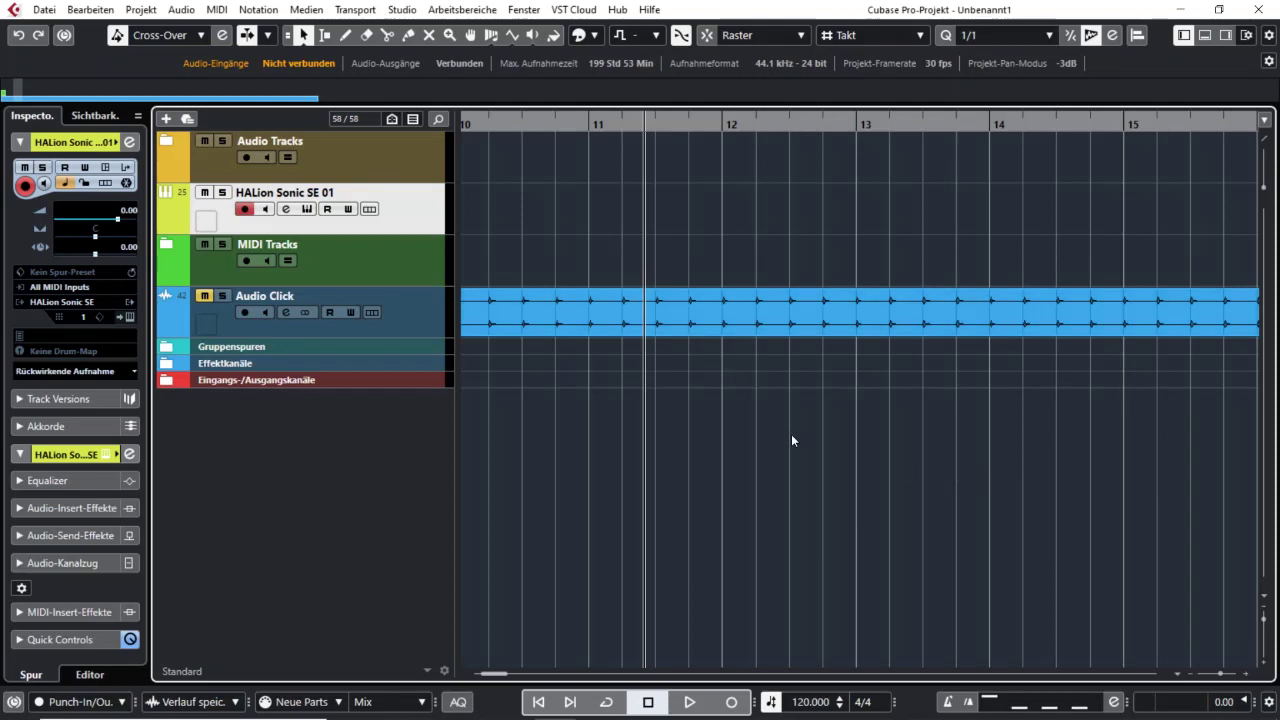
pyautogui.click(700, 334)
pyautogui.click(743, 473)
pyautogui.click(106, 455)
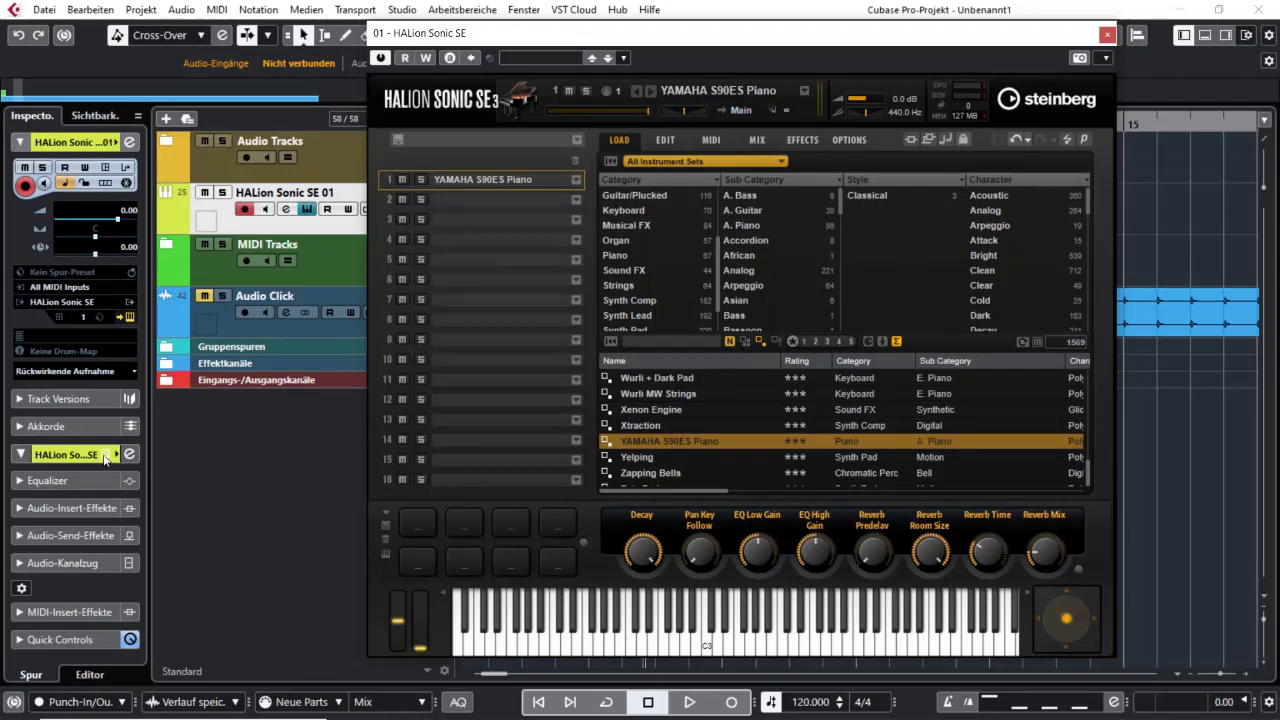
# - Close the HALion Sonic SE window, then show and close it again from the track's Inspector
pyautogui.click(1107, 34)
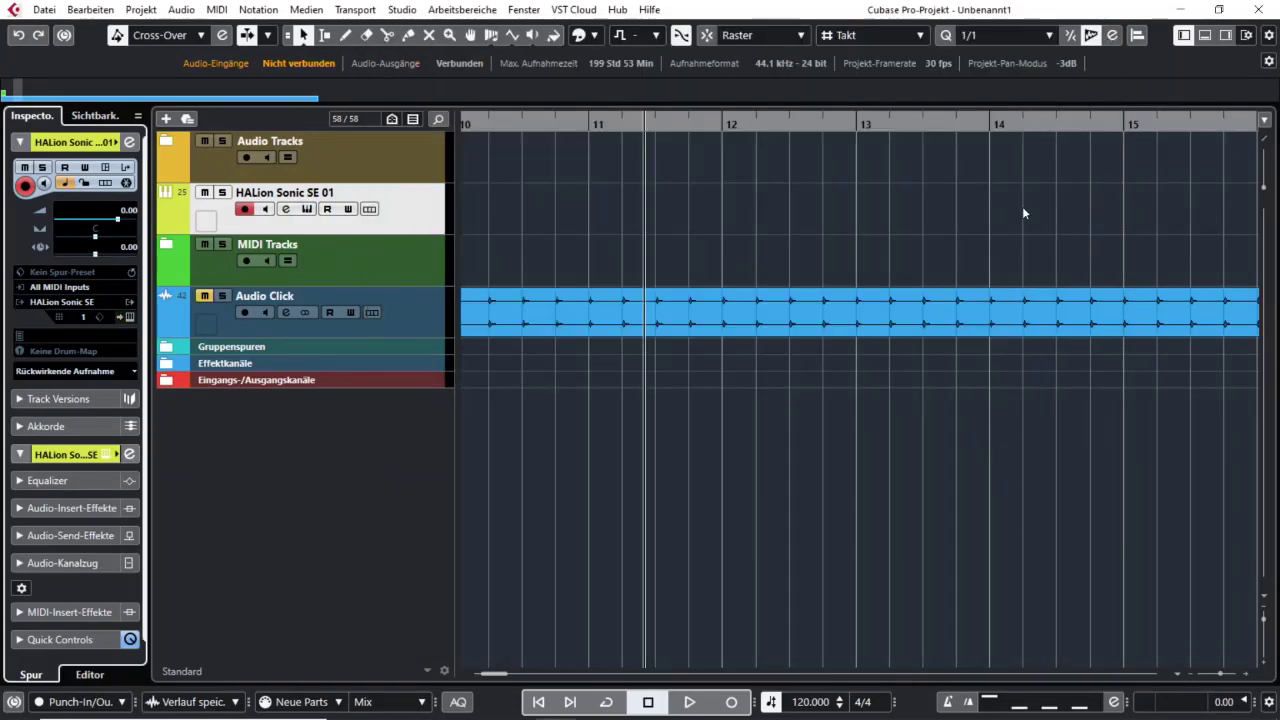
pyautogui.click(129, 316)
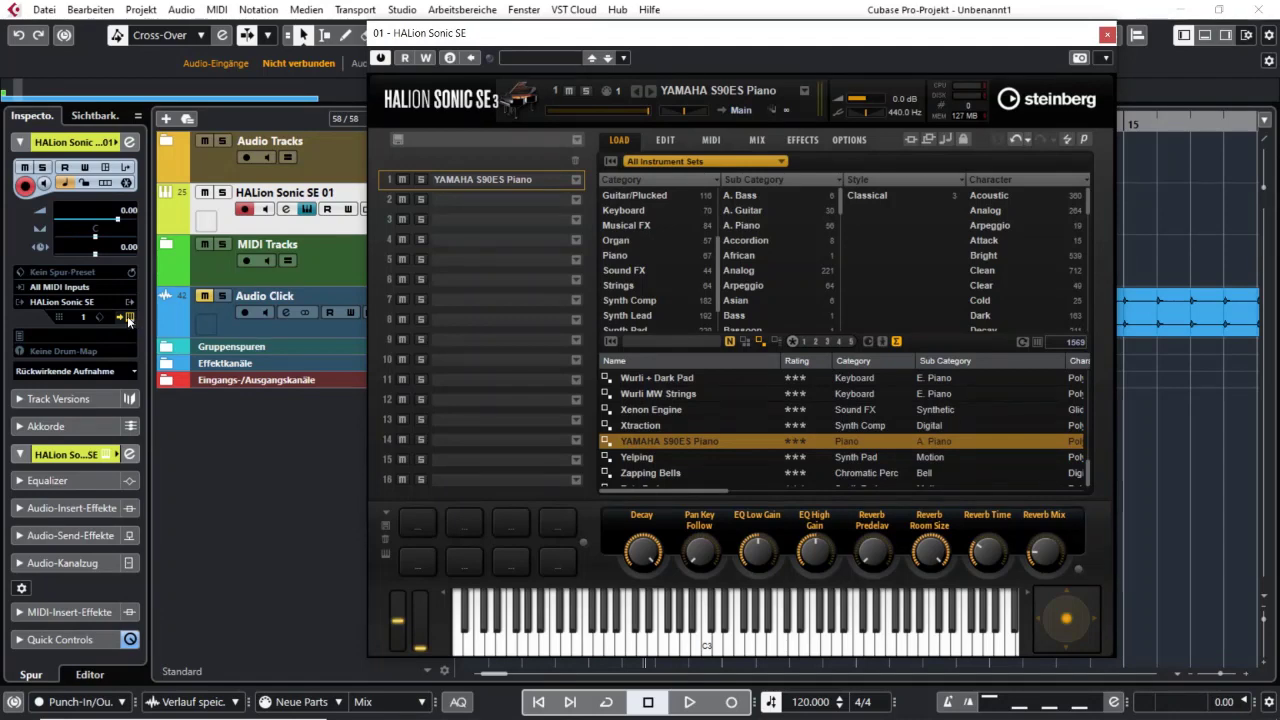
pyautogui.click(1107, 34)
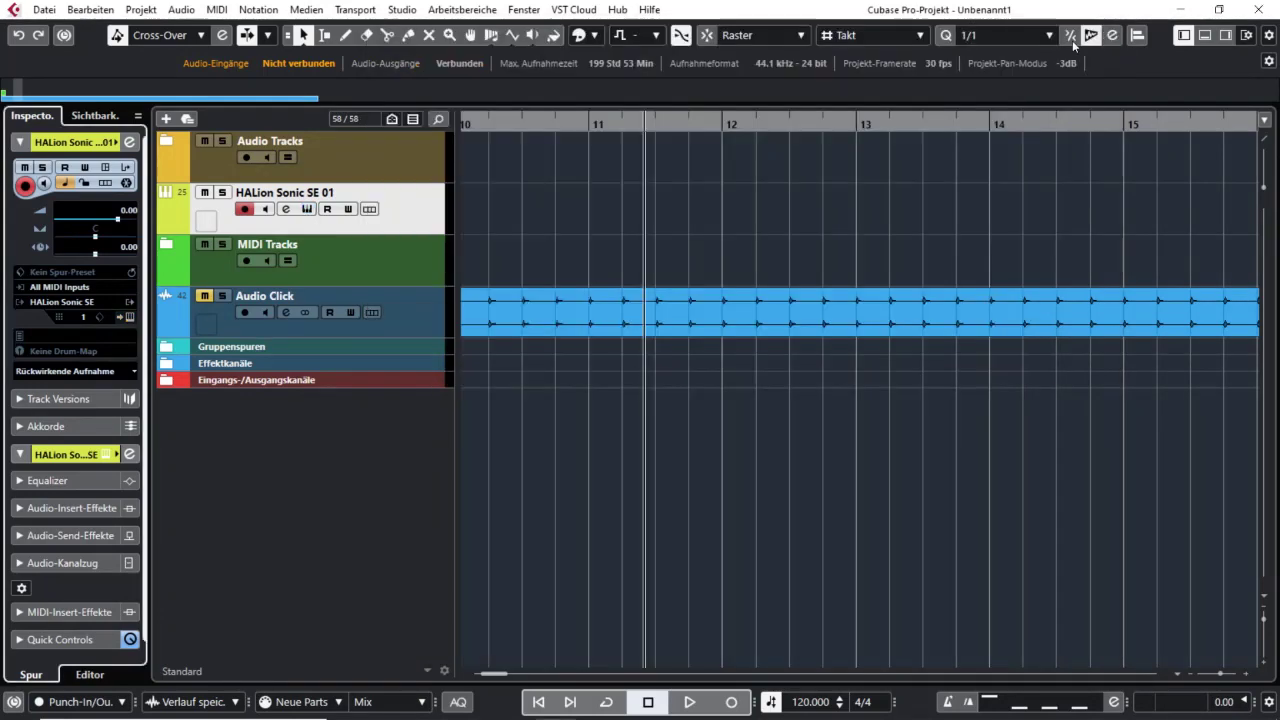
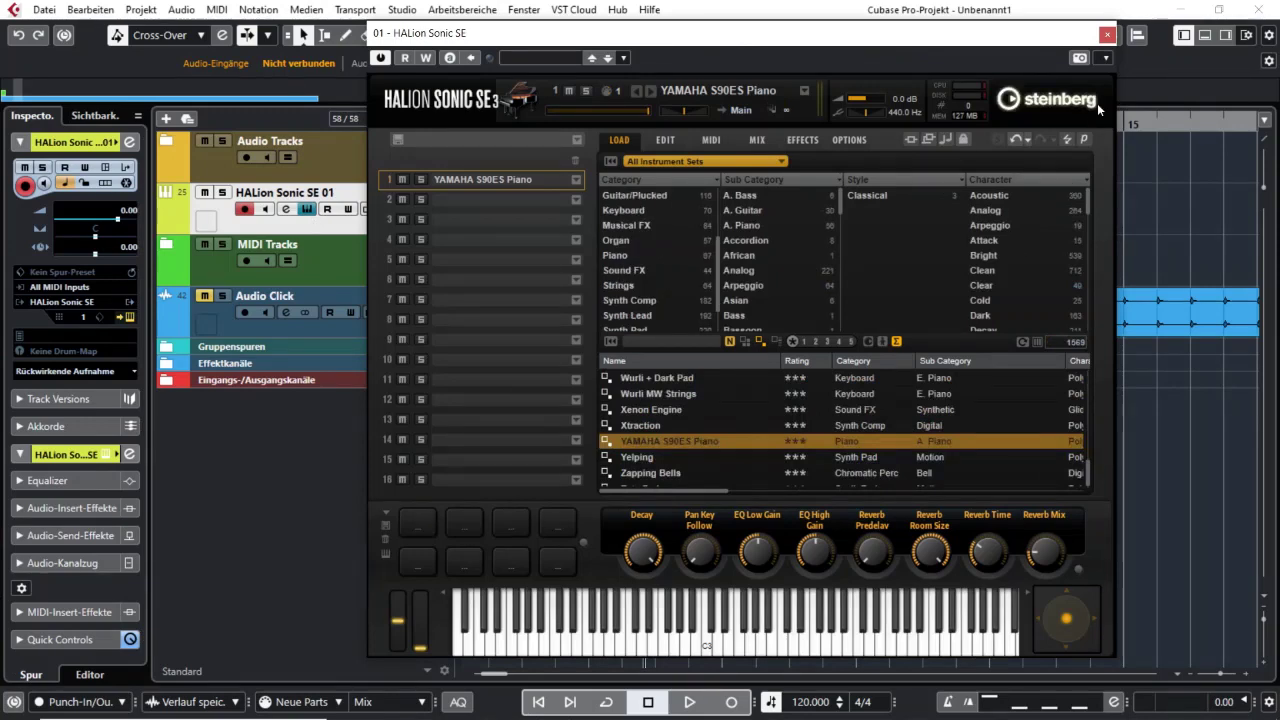
pyautogui.click(1107, 34)
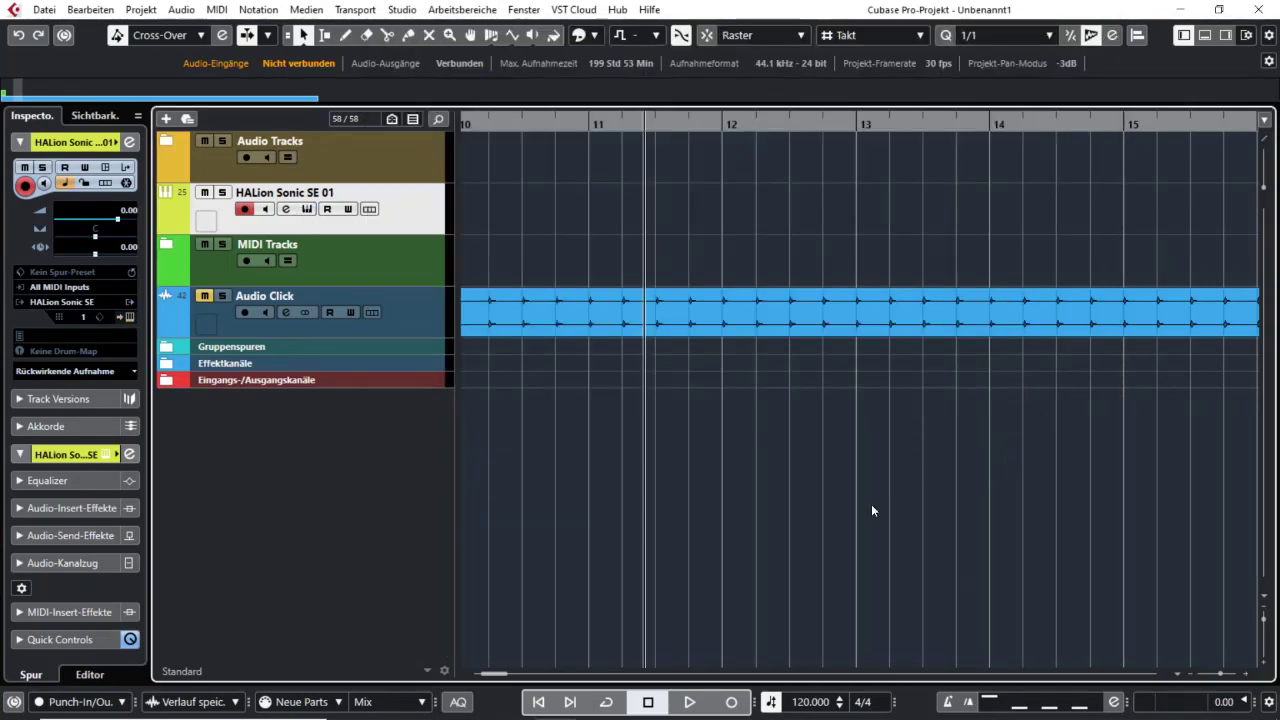
# - Create an empty MIDI part on the HALion Sonic SE 01 track, view it in the Key Editor and close the editor
pyautogui.click(684, 206)
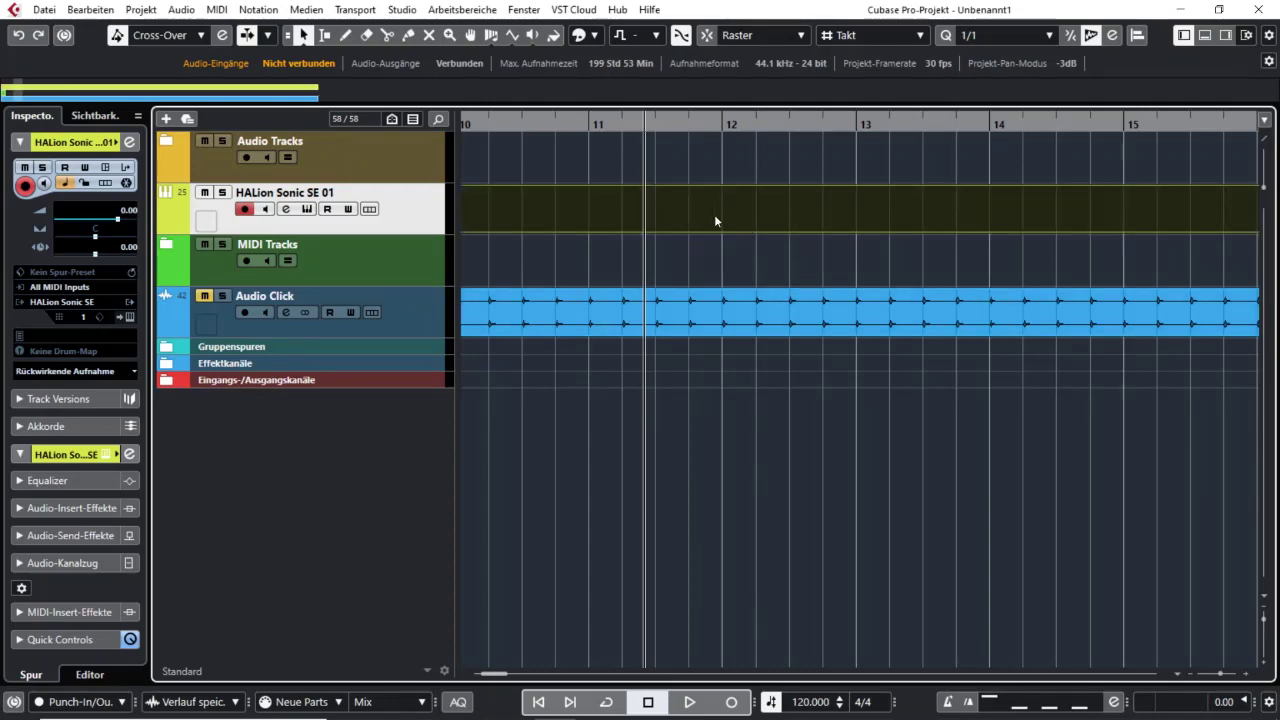
pyautogui.doubleClick(761, 214)
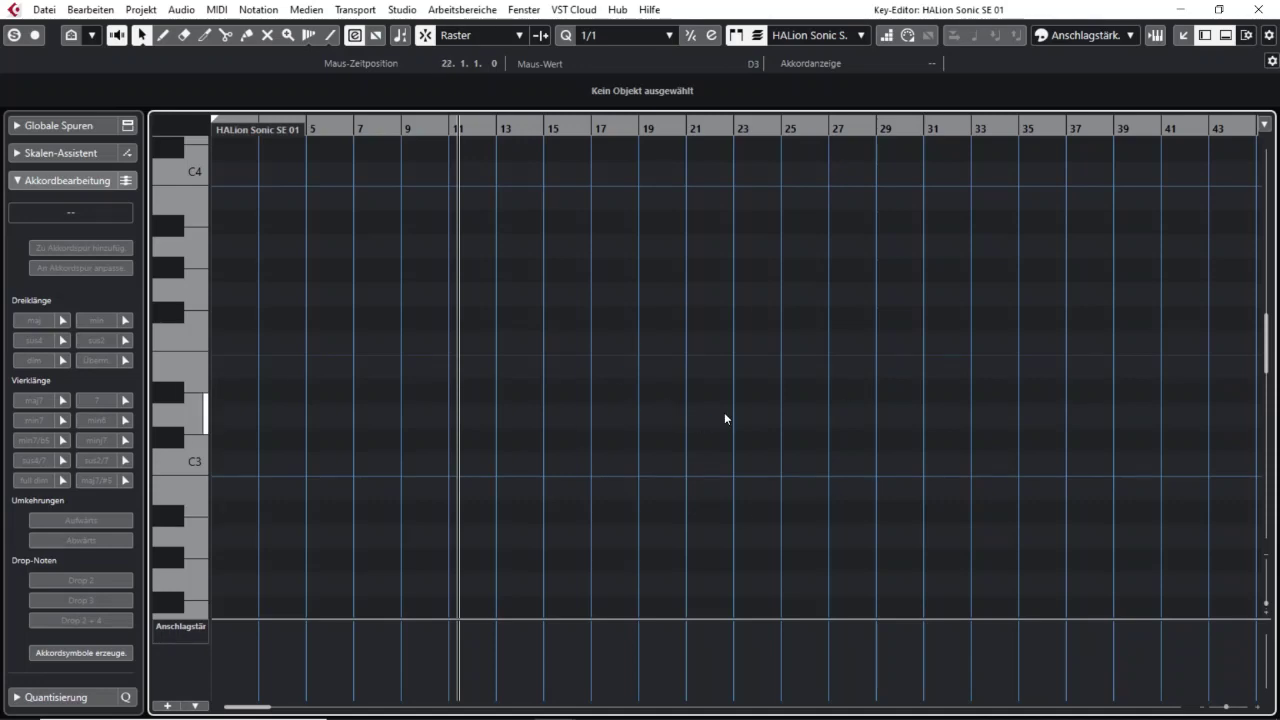
pyautogui.click(1258, 9)
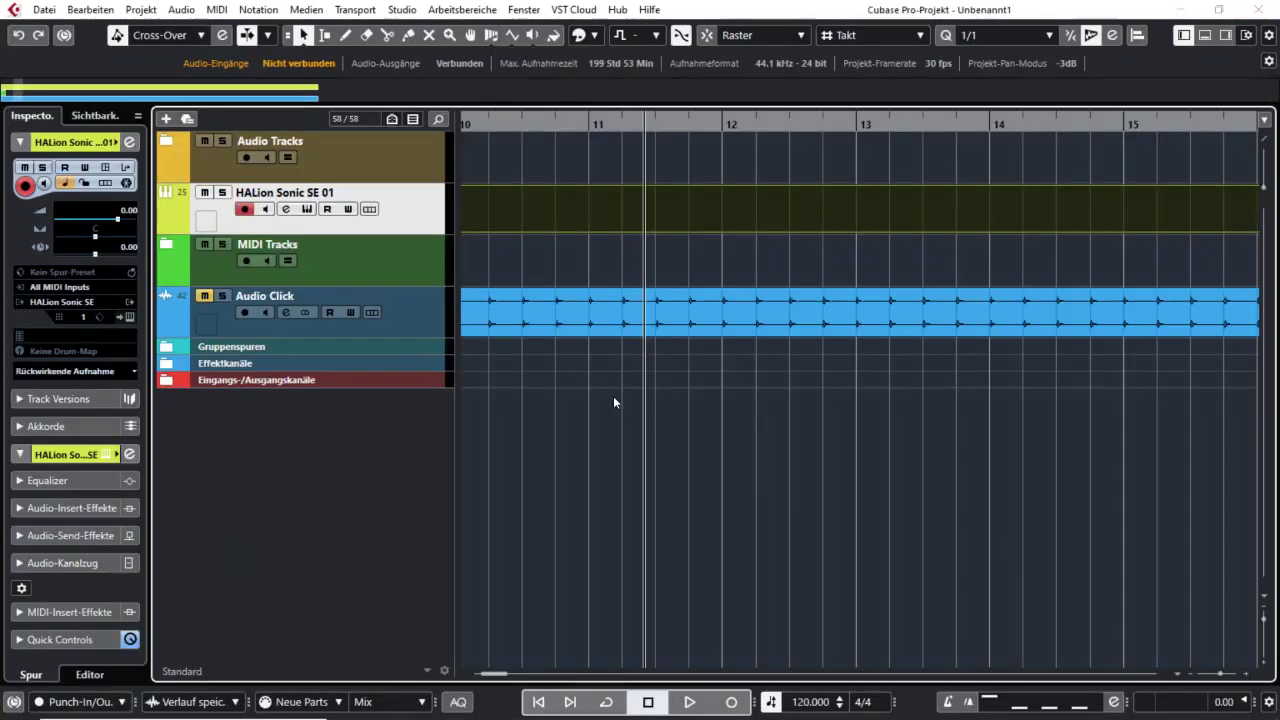
# - Show the instrument window using the HALion Sonic SE 01 track's own controls in the track list, and close it
pyautogui.click(306, 209)
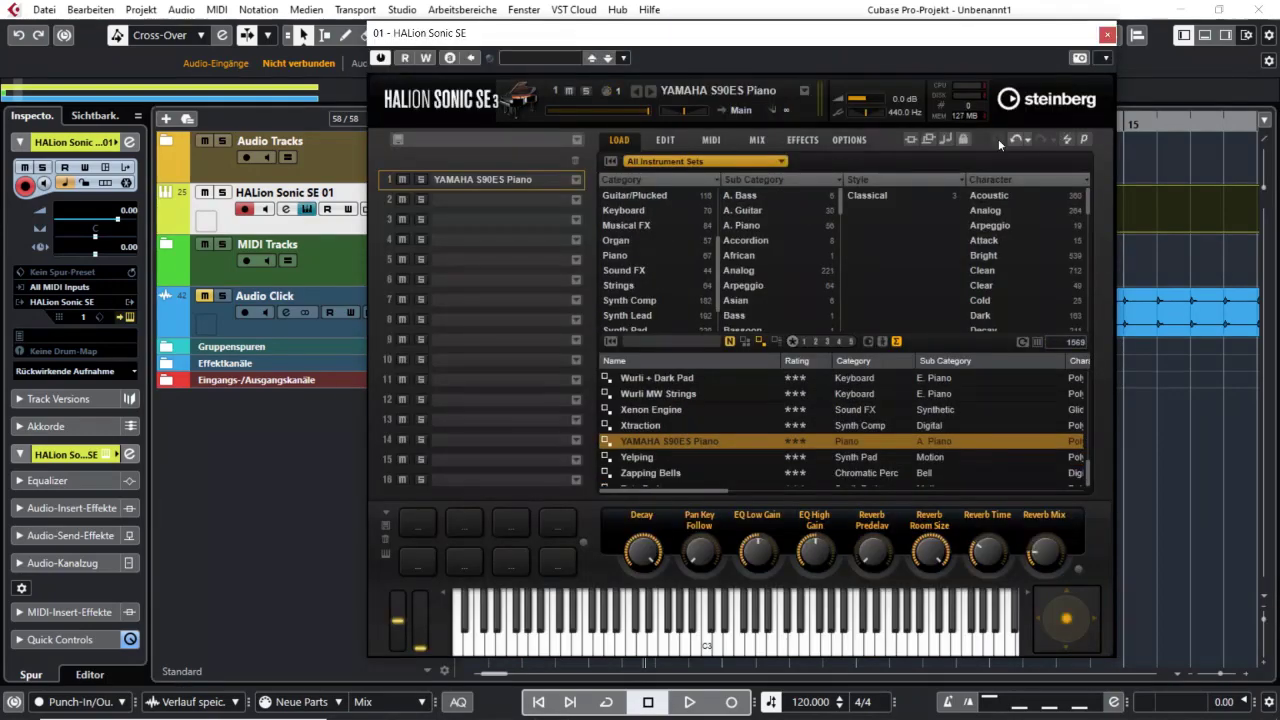
pyautogui.click(1106, 36)
# - Reopen the MIDI part in the Key Editor and check that VST-Instrument bearbeiten is among its displayed toolbar elements
pyautogui.doubleClick(1077, 202)
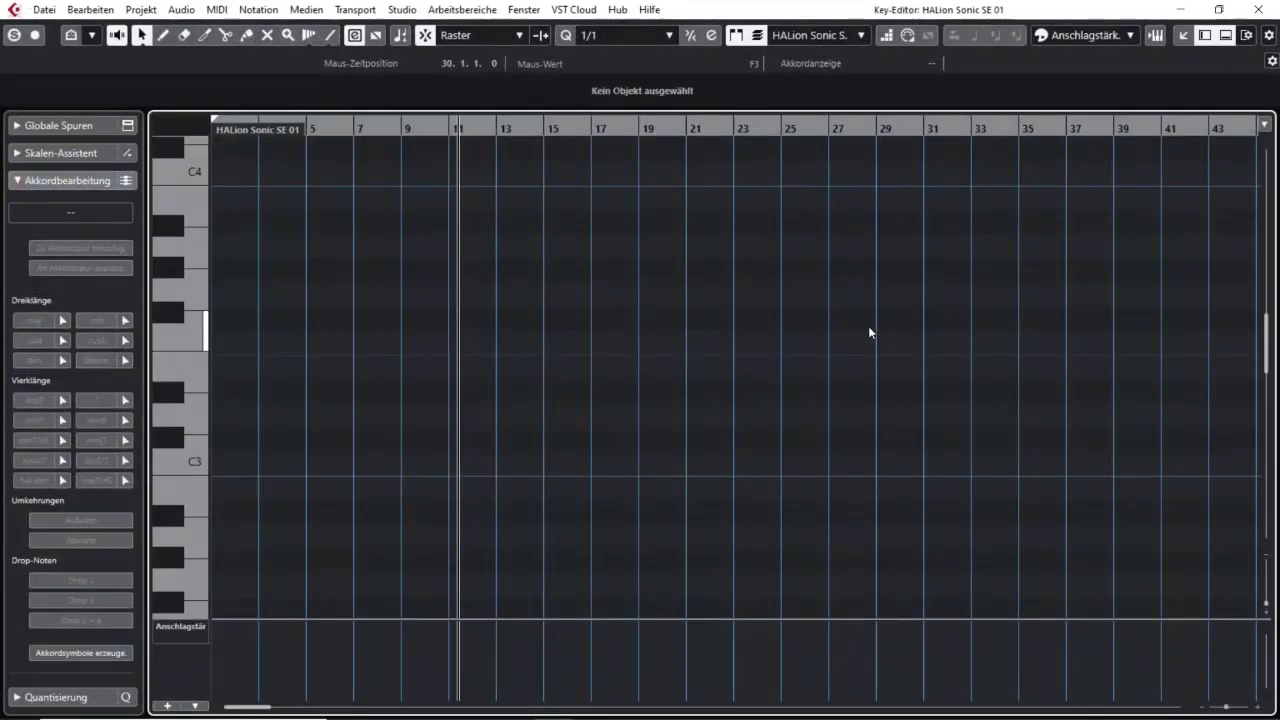
pyautogui.click(1269, 35)
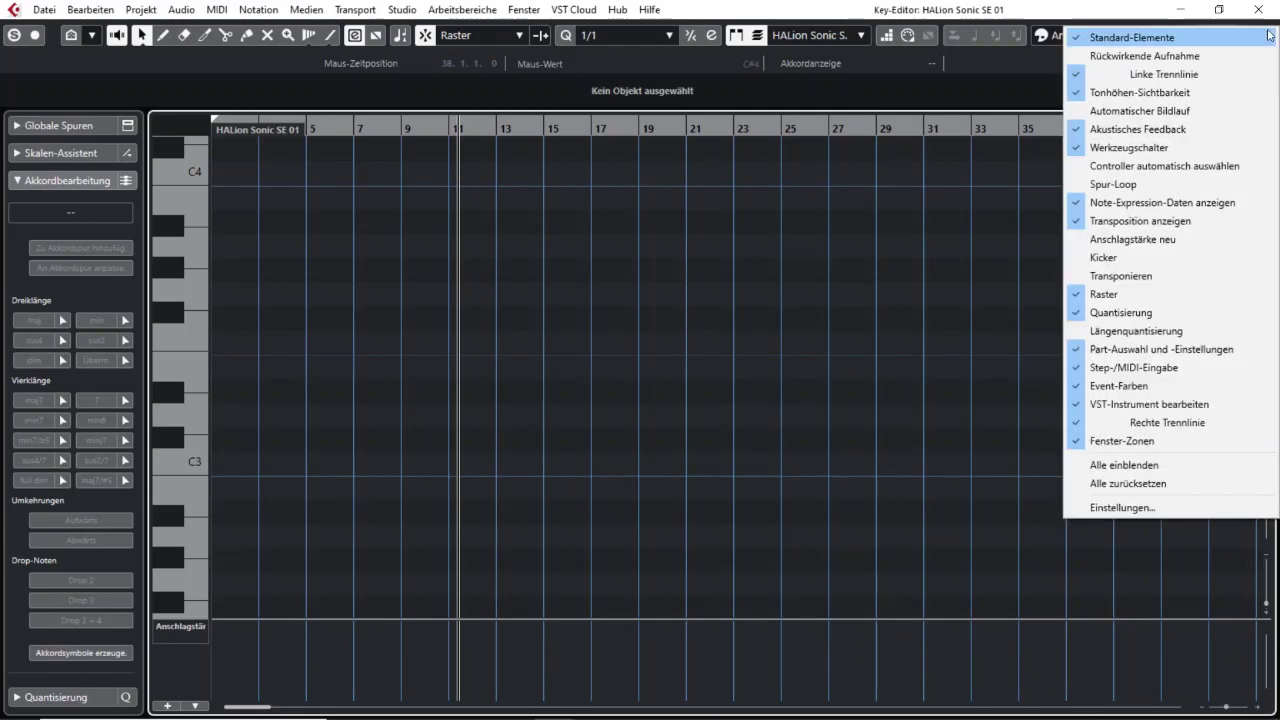
pyautogui.click(1145, 404)
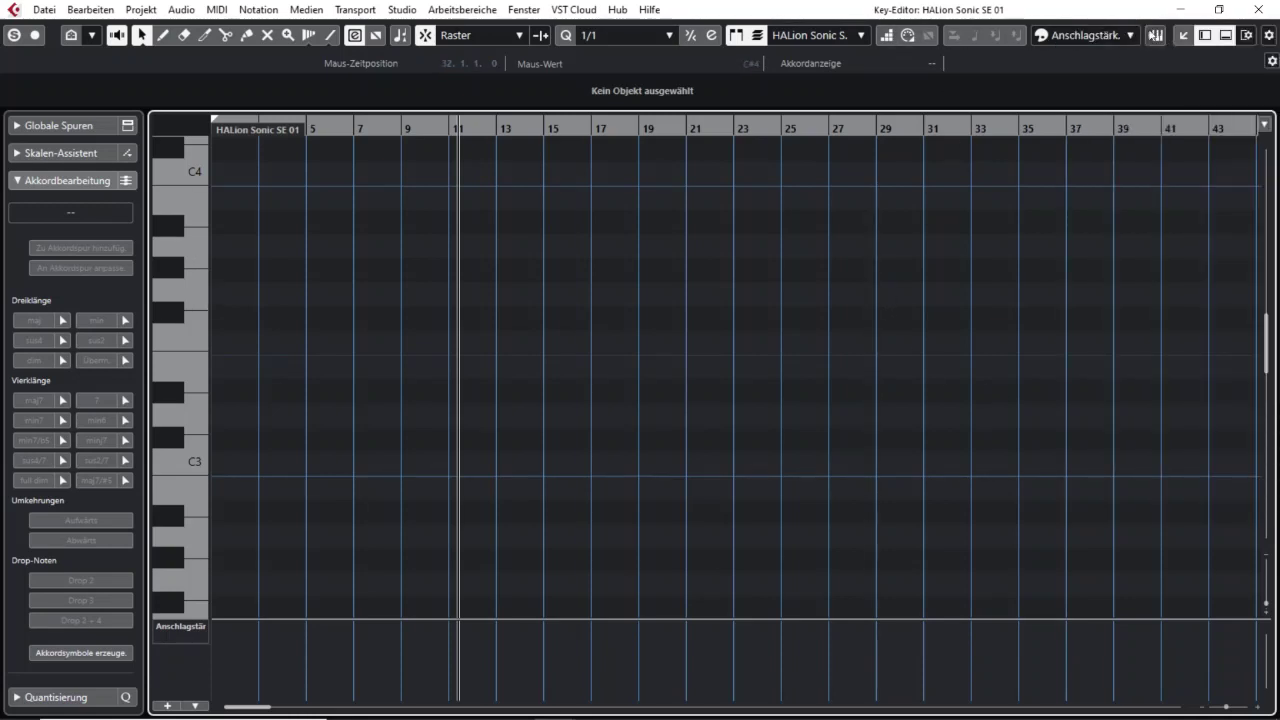
# - Open the HALion Sonic SE window from the Key Editor, reposition it, and close both the instrument and the editor
pyautogui.click(1155, 36)
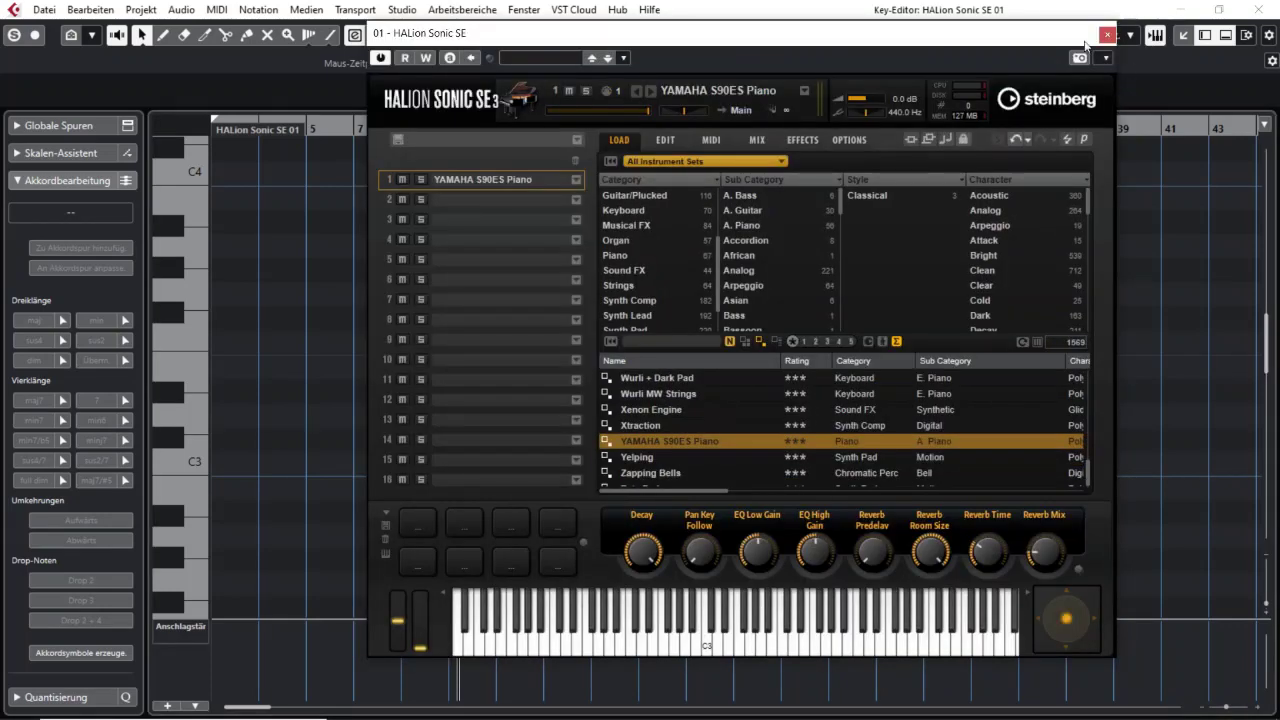
pyautogui.moveTo(1043, 45); pyautogui.dragTo(993, 67)
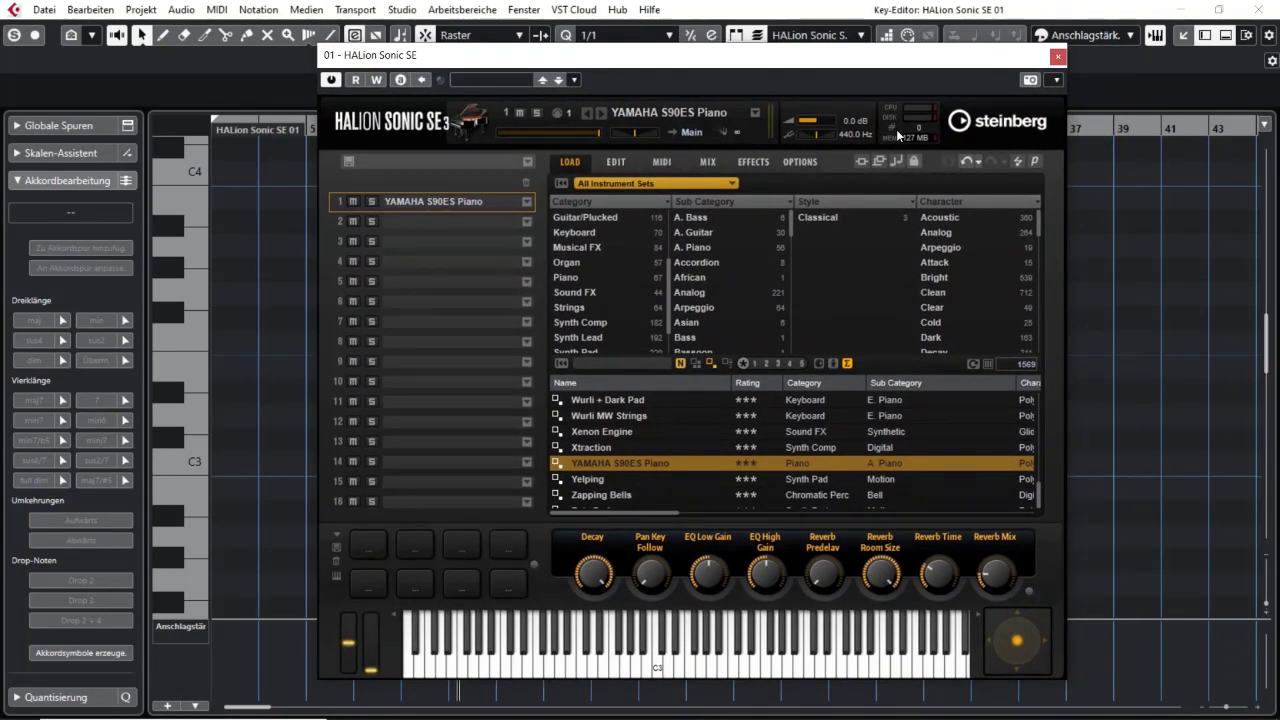
pyautogui.click(1057, 56)
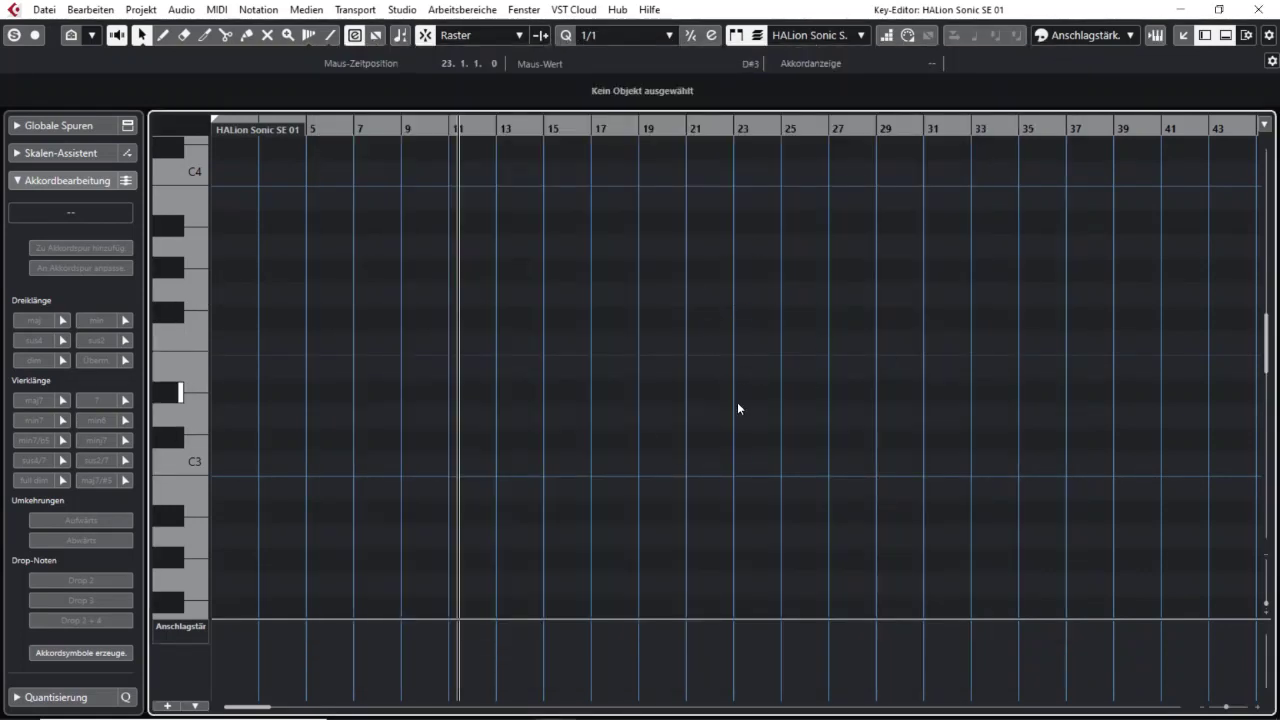
pyautogui.hotkey('ctrl', 'w')
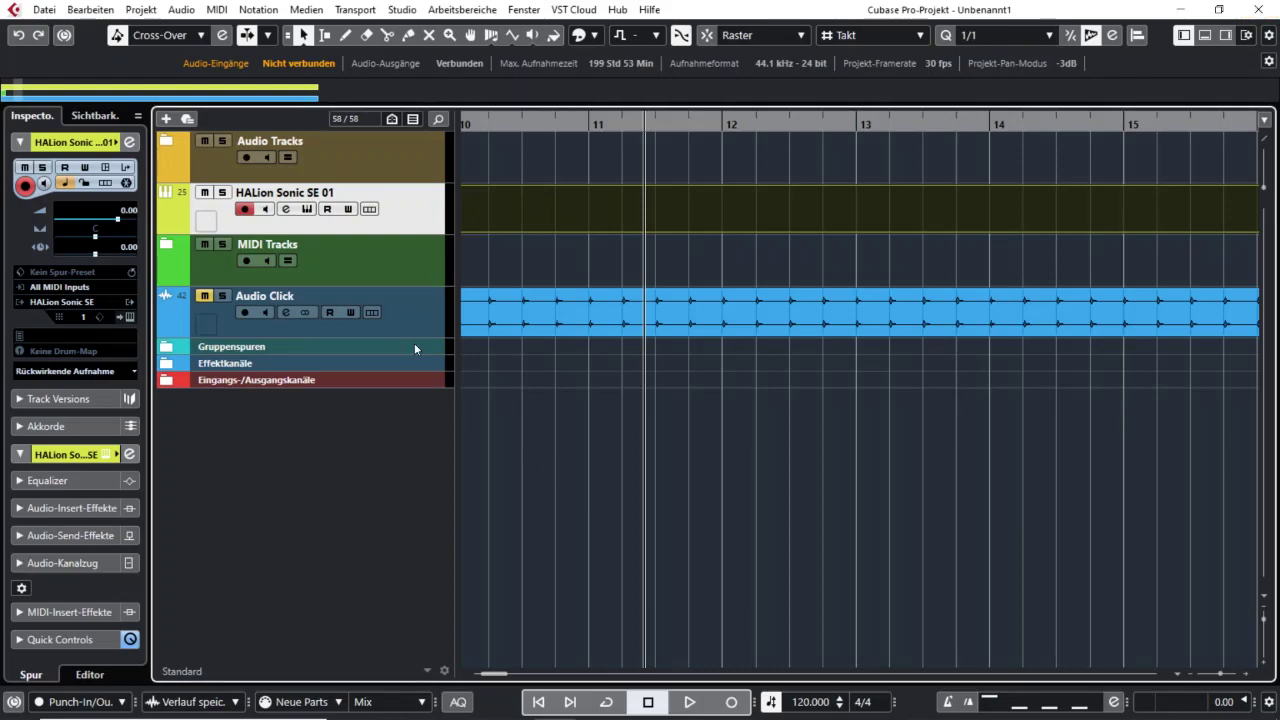
# - Open the channel settings of HALion Sonic SE 01, launch the instrument from the window's header, move it aside and close it
pyautogui.click(286, 209)
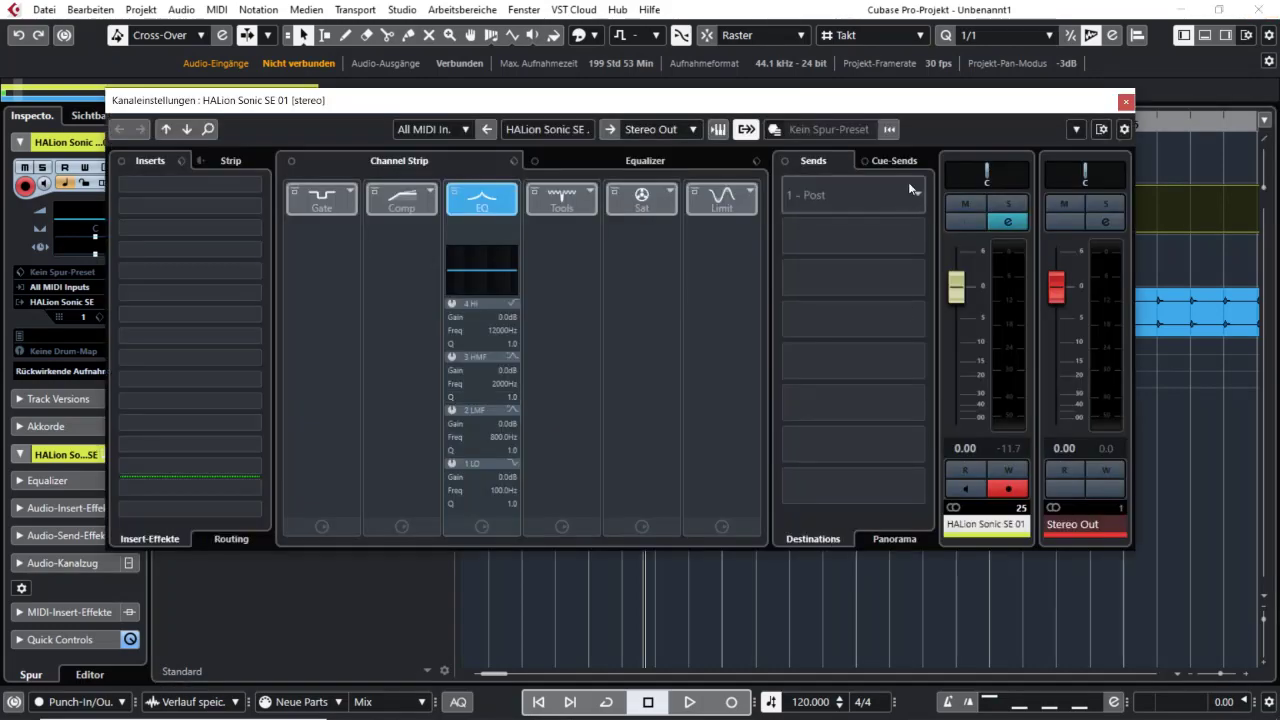
pyautogui.moveTo(900, 100); pyautogui.dragTo(964, 144)
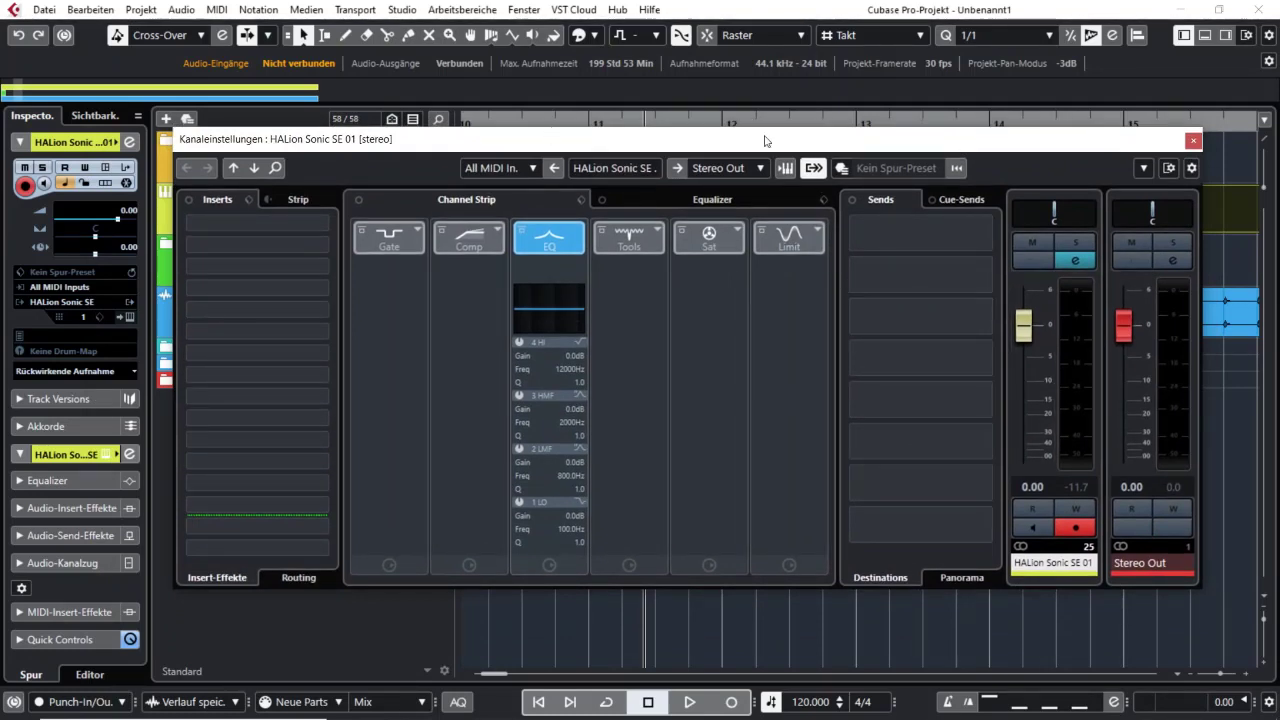
pyautogui.click(785, 168)
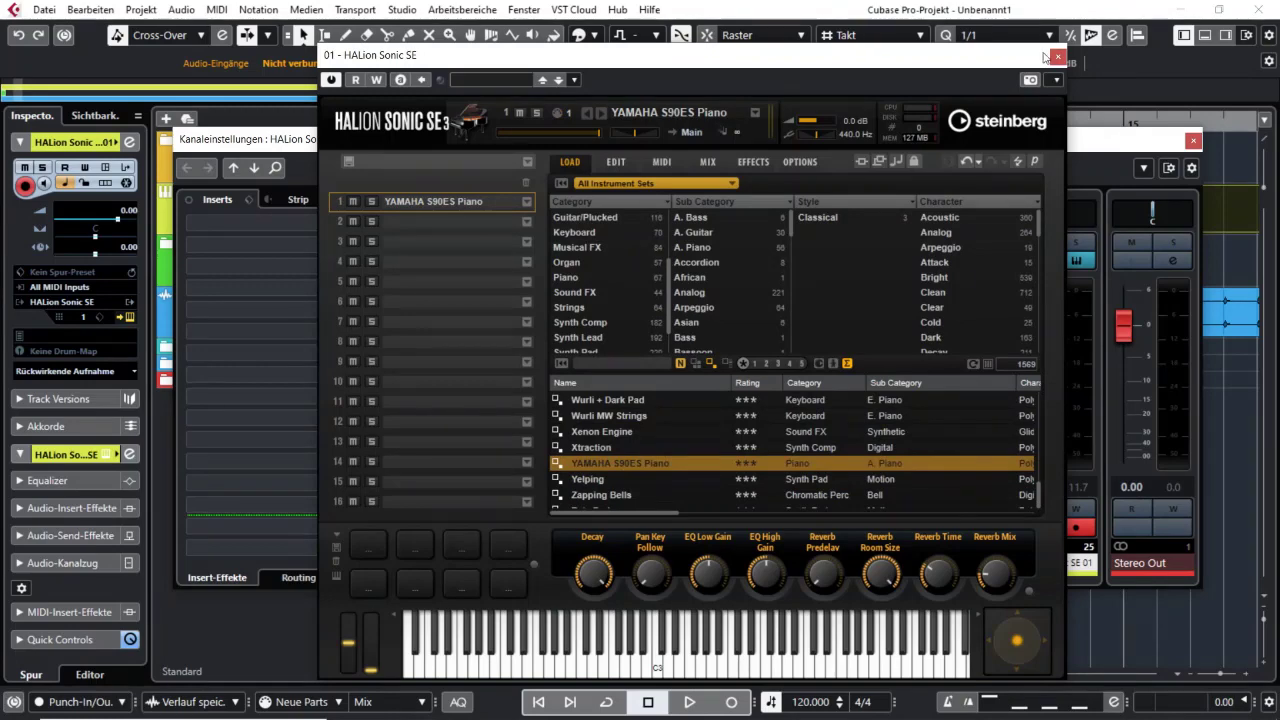
pyautogui.moveTo(1040, 55); pyautogui.dragTo(635, 87)
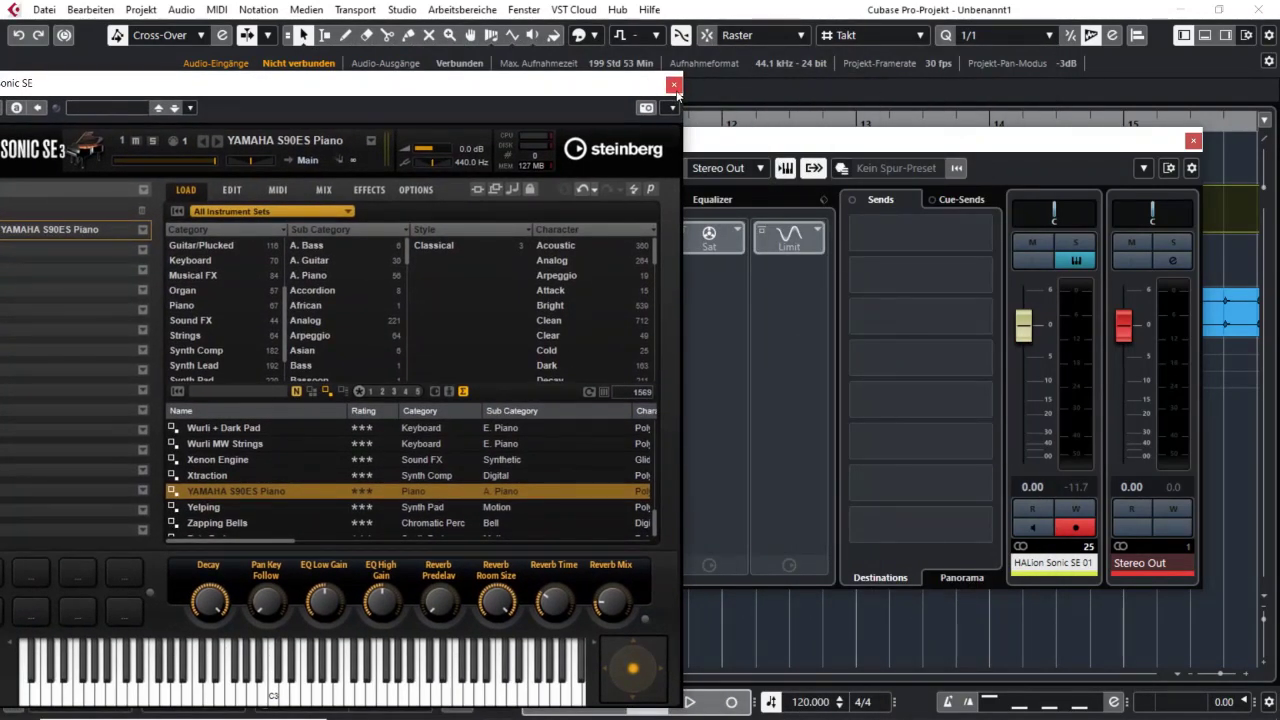
pyautogui.click(670, 83)
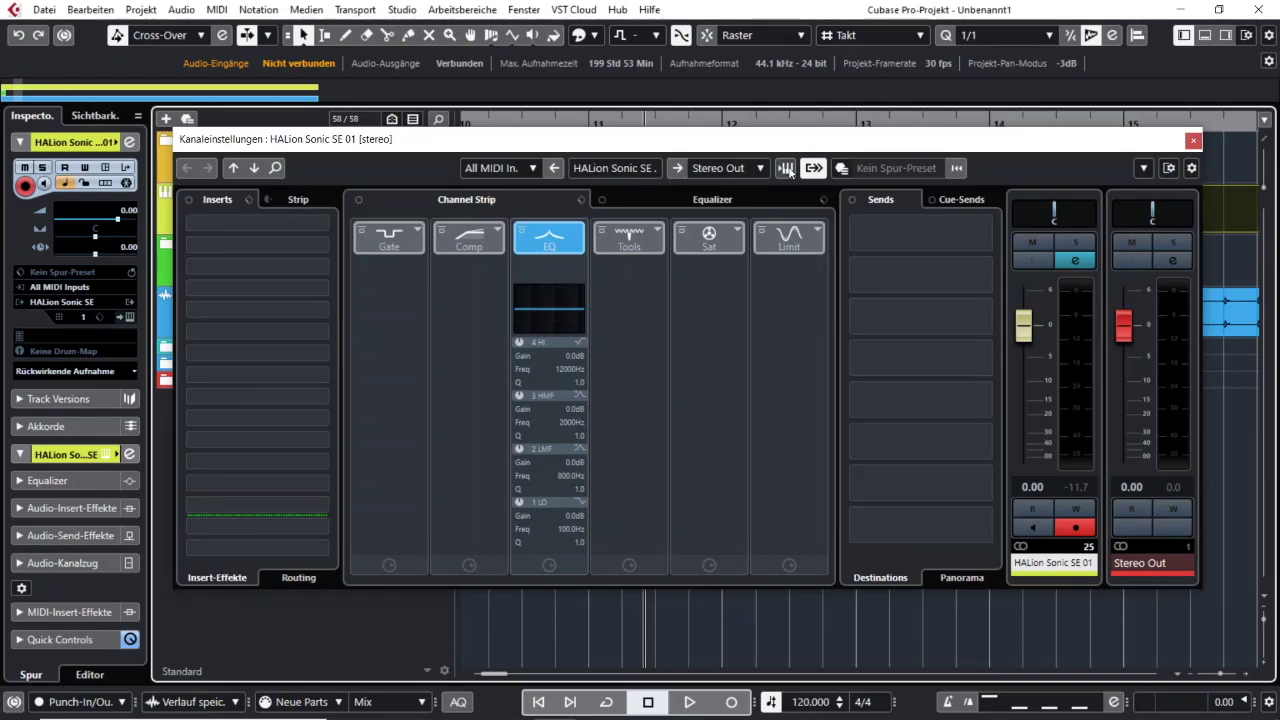
# - Show and hide the instrument repeatedly from the channel's fader section, and close the channel settings
pyautogui.click(1077, 262)
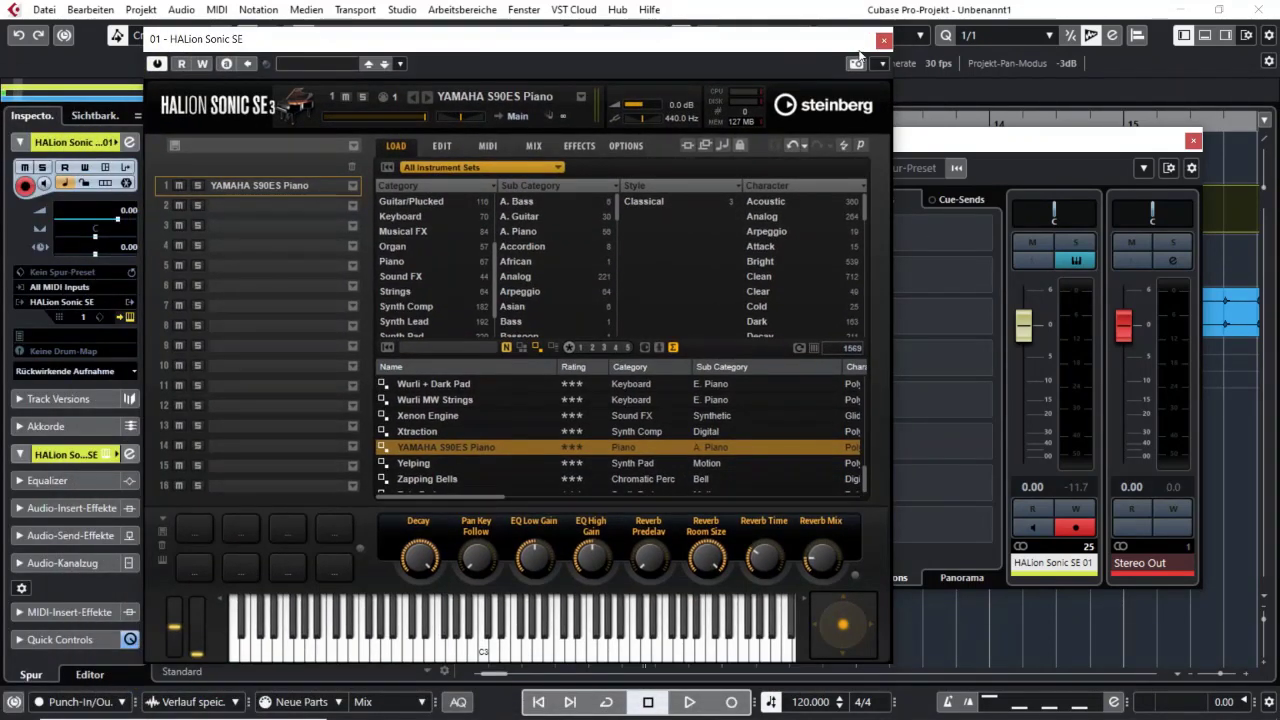
pyautogui.click(1076, 262)
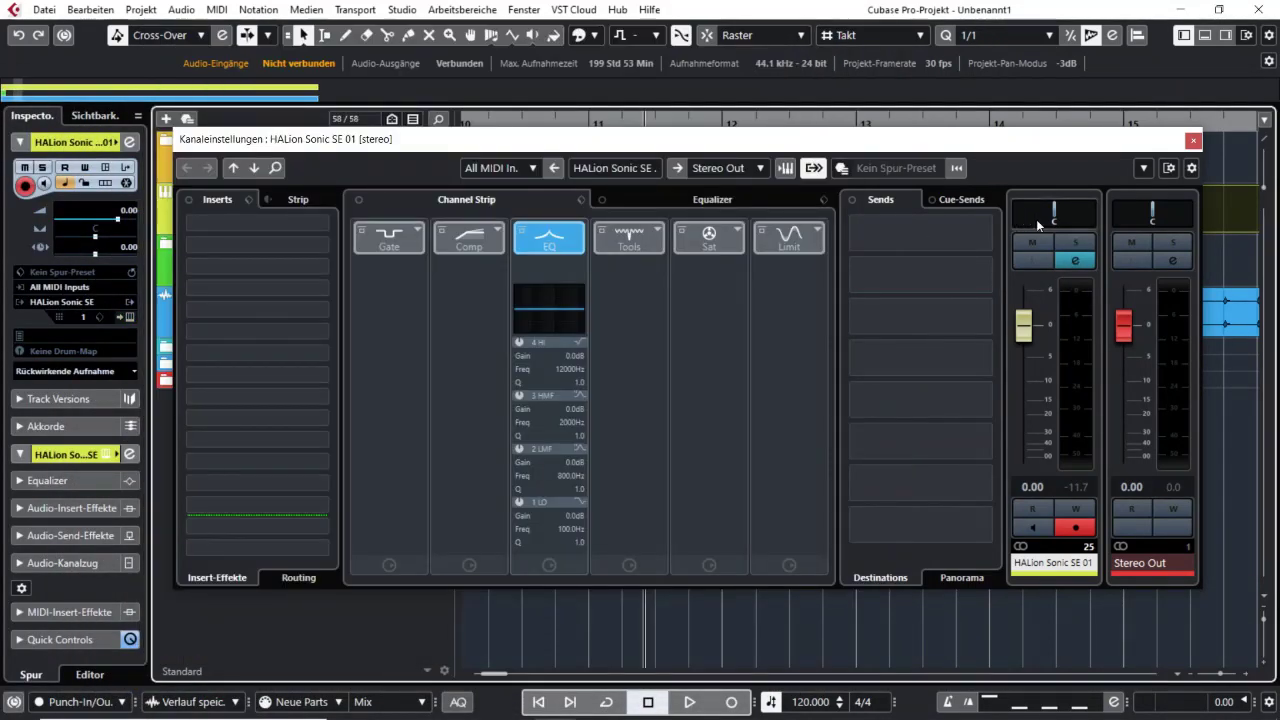
pyautogui.click(1076, 262)
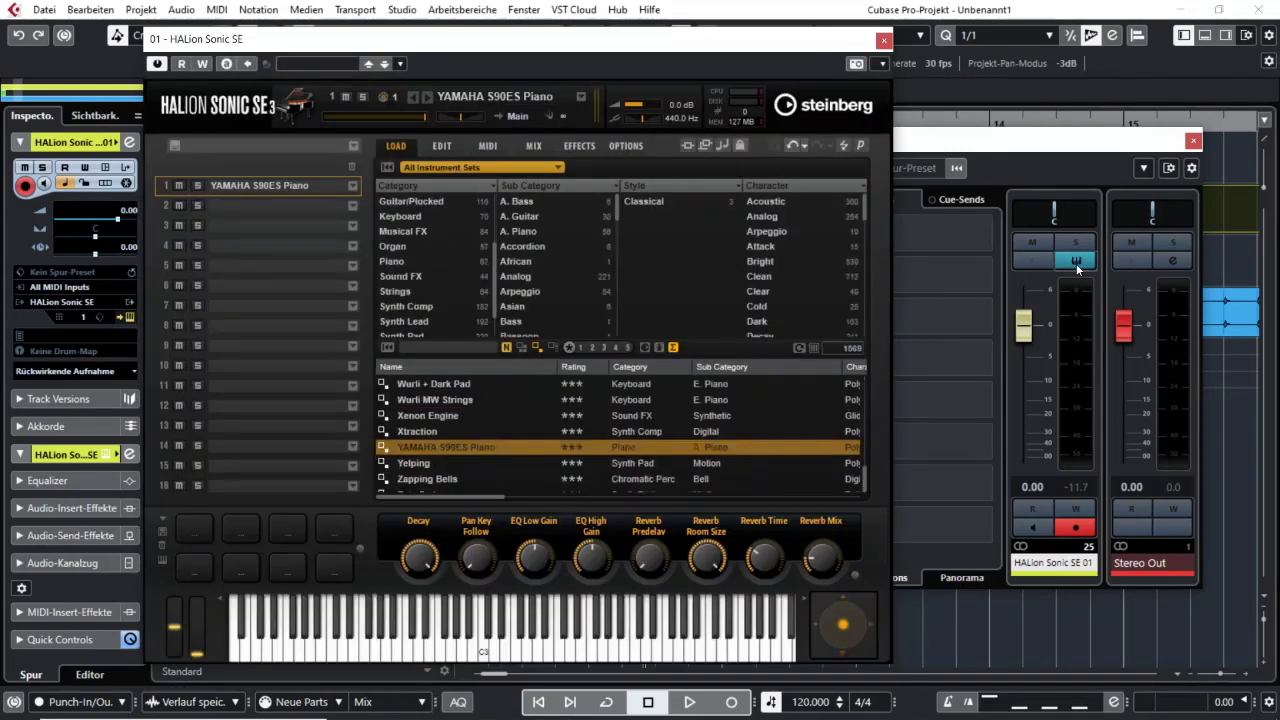
pyautogui.click(882, 41)
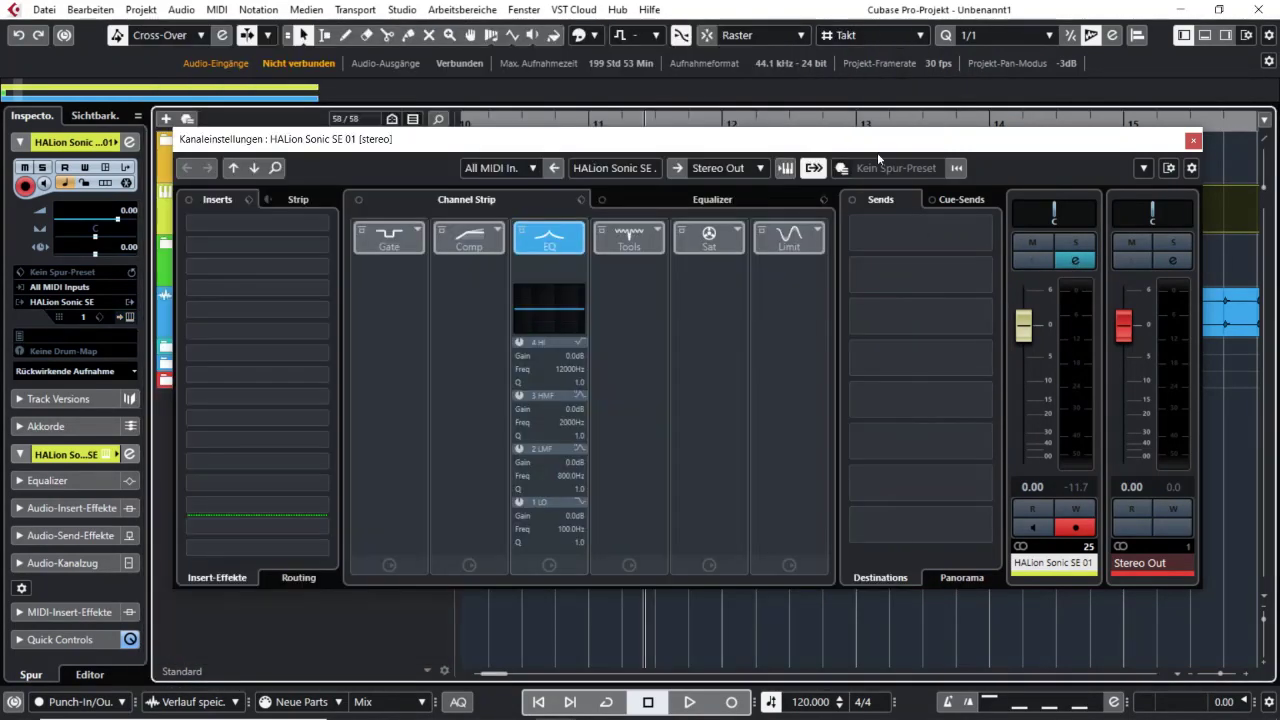
pyautogui.click(1193, 141)
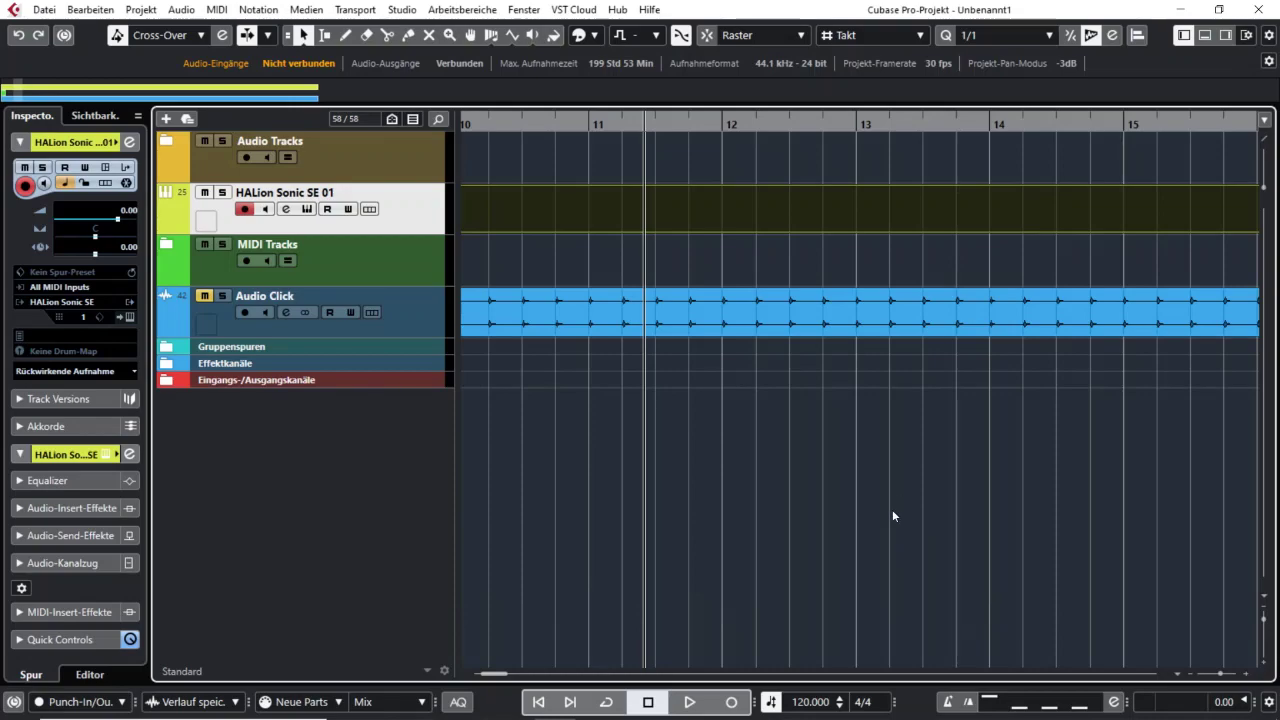
# - Open the MixConsole, bring up the channel settings for the HALion Sonic SE 01 channel and close them
pyautogui.press('F3')
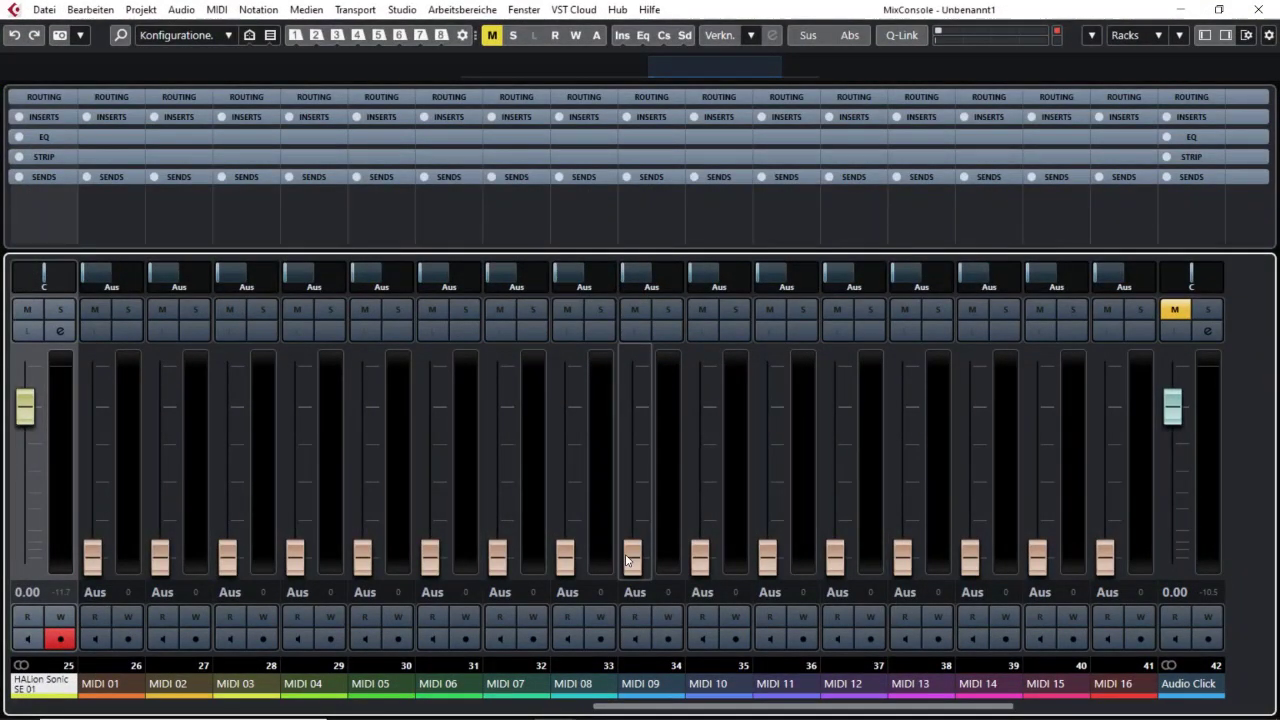
pyautogui.hscroll(-5, 630, 708)
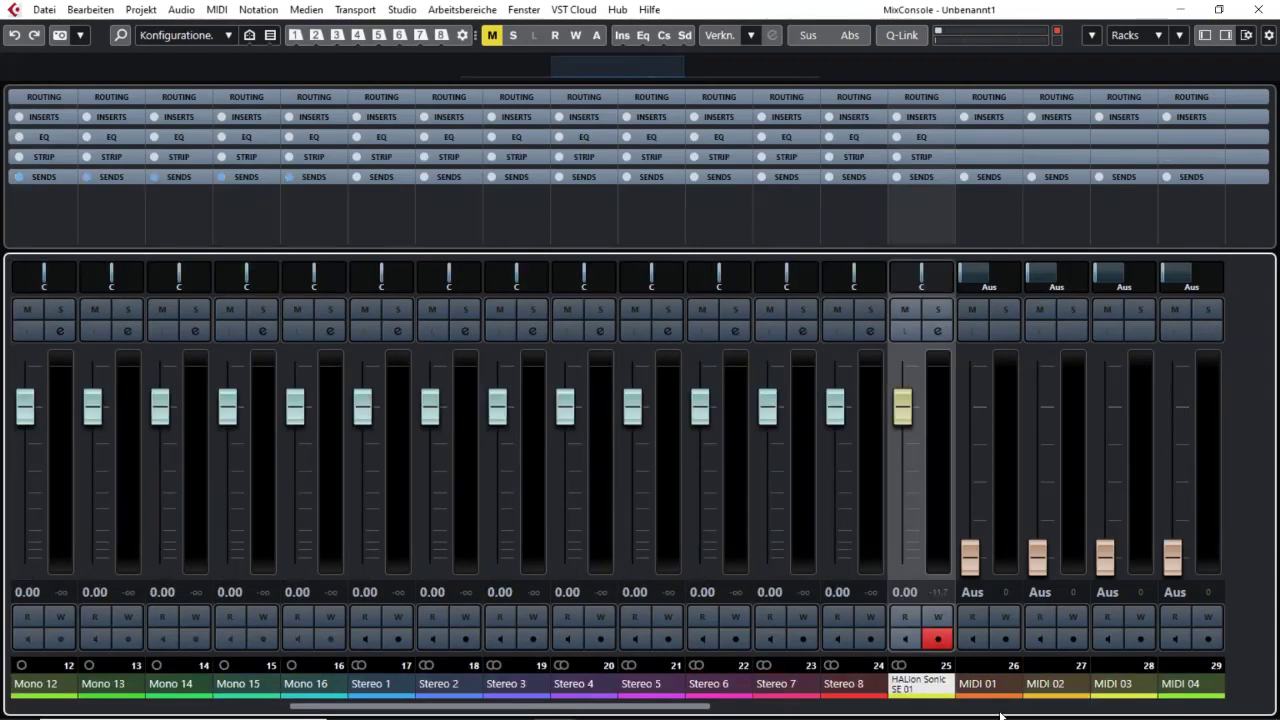
pyautogui.click(938, 334)
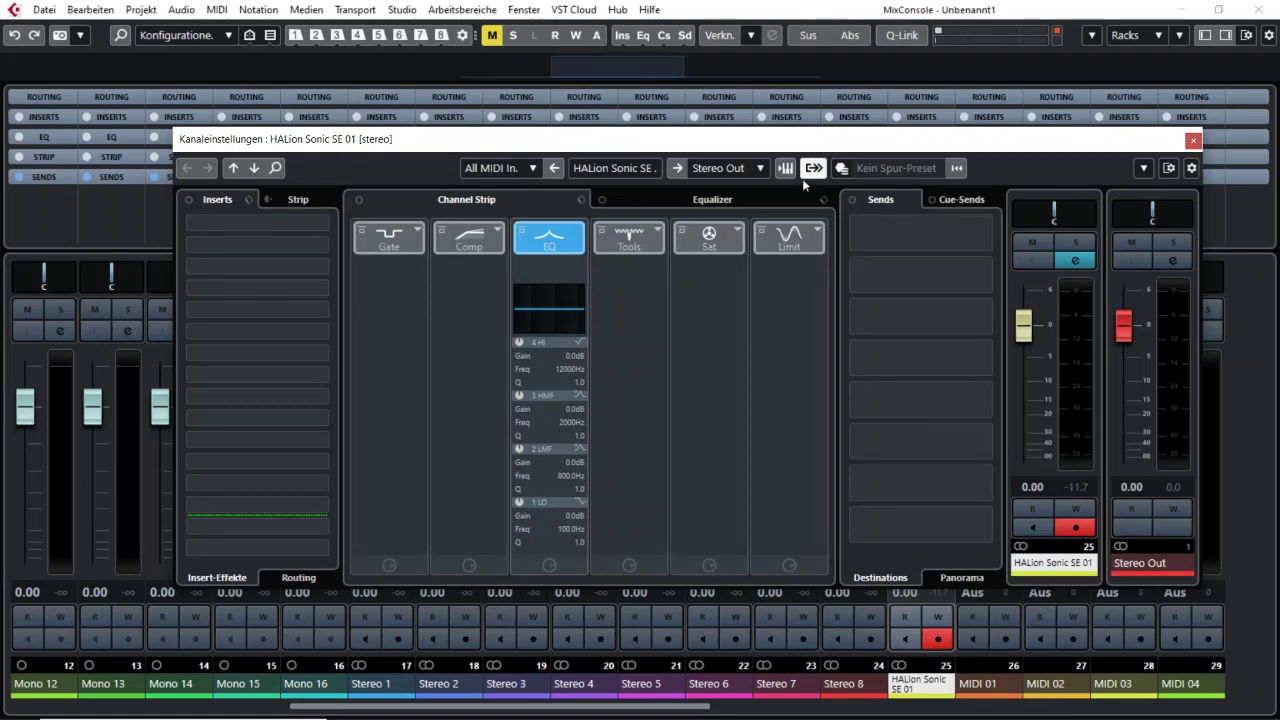
pyautogui.click(1193, 140)
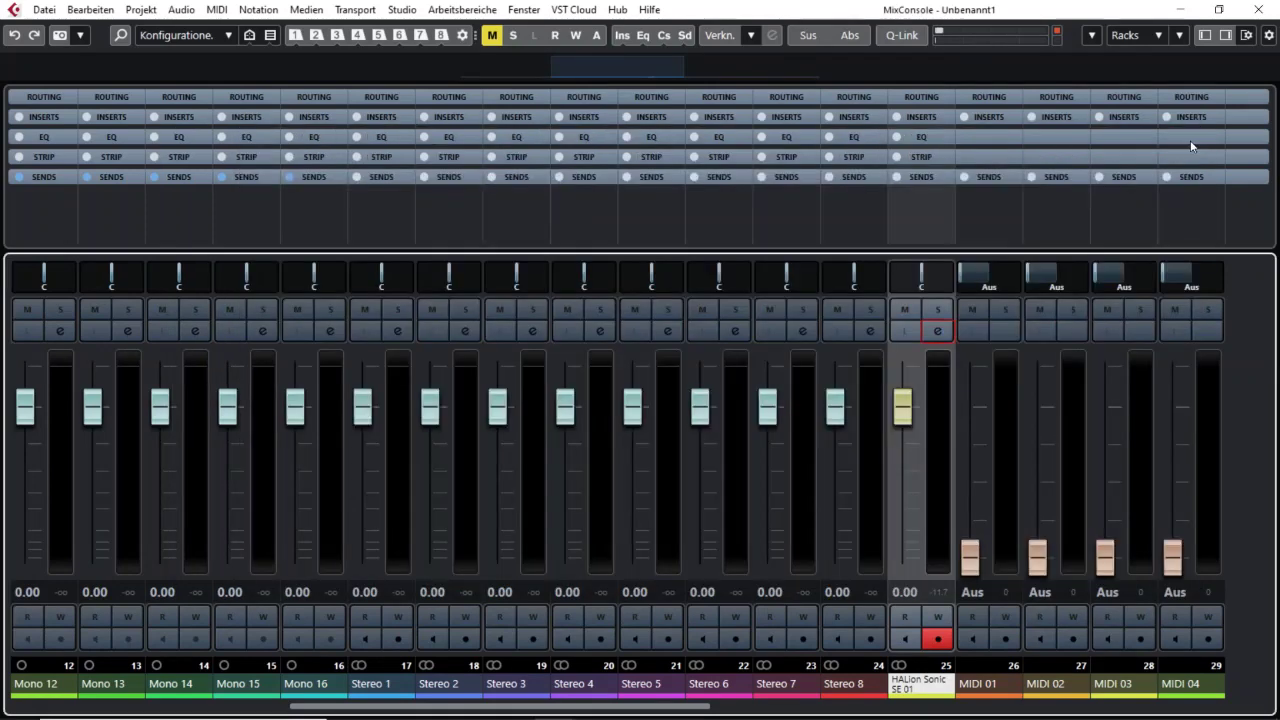
# - Reopen the HALion channel settings from the MixConsole, open the instrument from there, and close all three windows
pyautogui.click(939, 331)
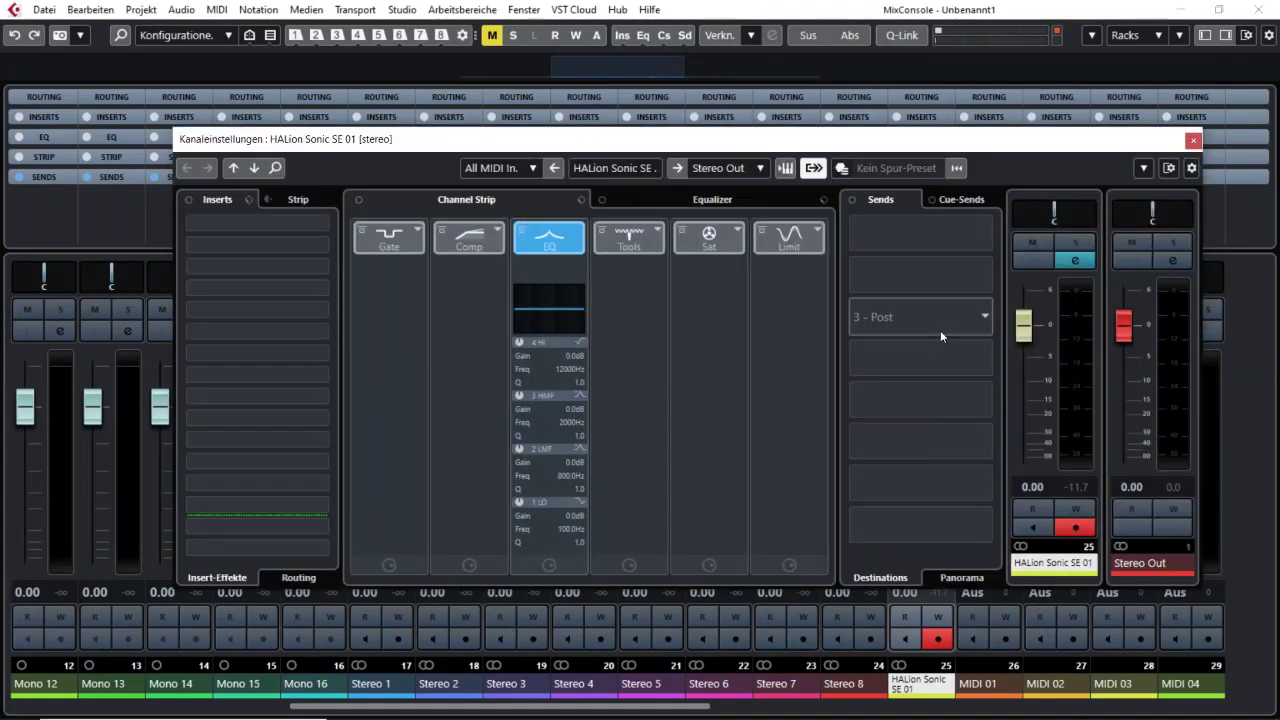
pyautogui.click(785, 169)
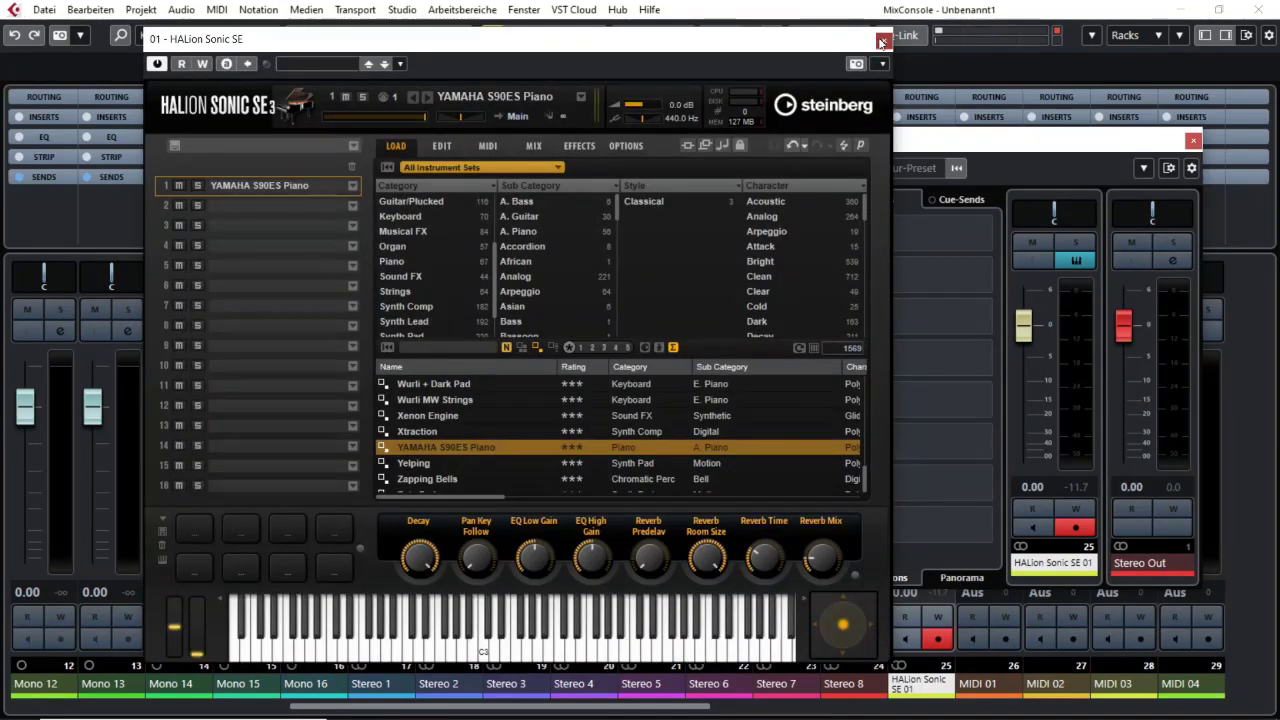
pyautogui.click(881, 41)
pyautogui.click(1193, 140)
pyautogui.click(1257, 9)
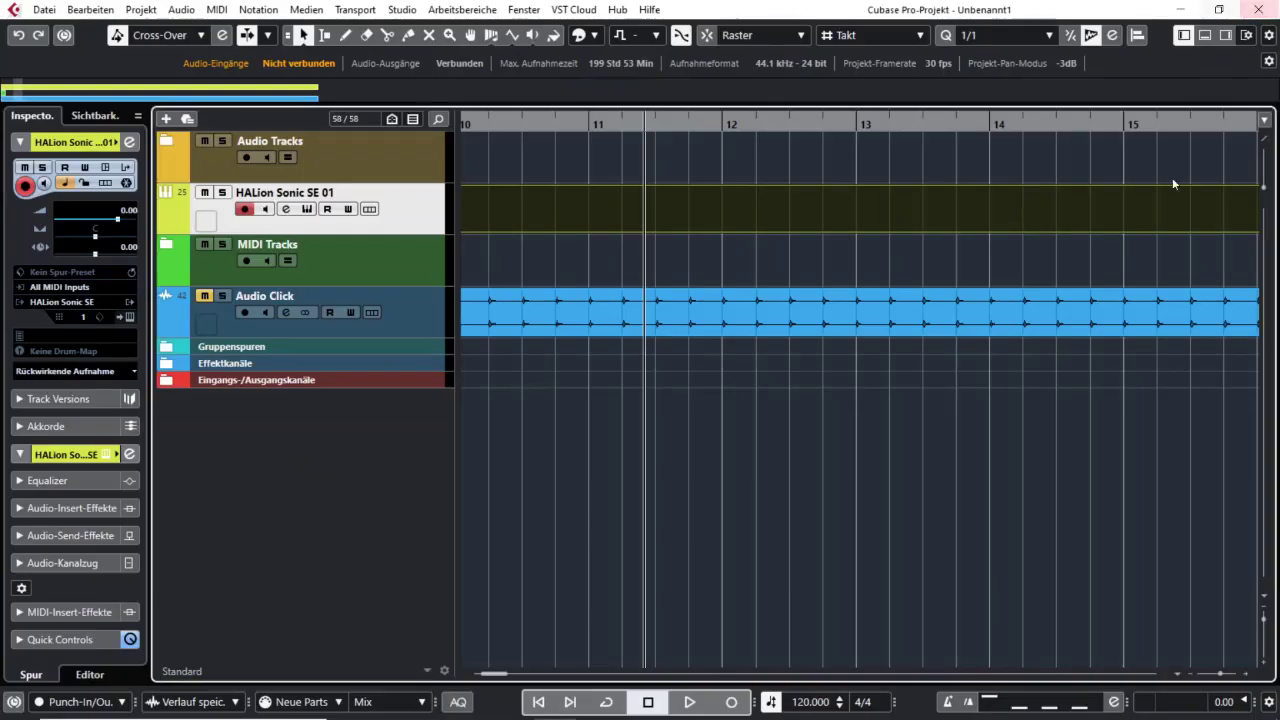
# - Open the instrument window once more from the HALion Sonic SE 01 track in the project and close it
pyautogui.click(307, 210)
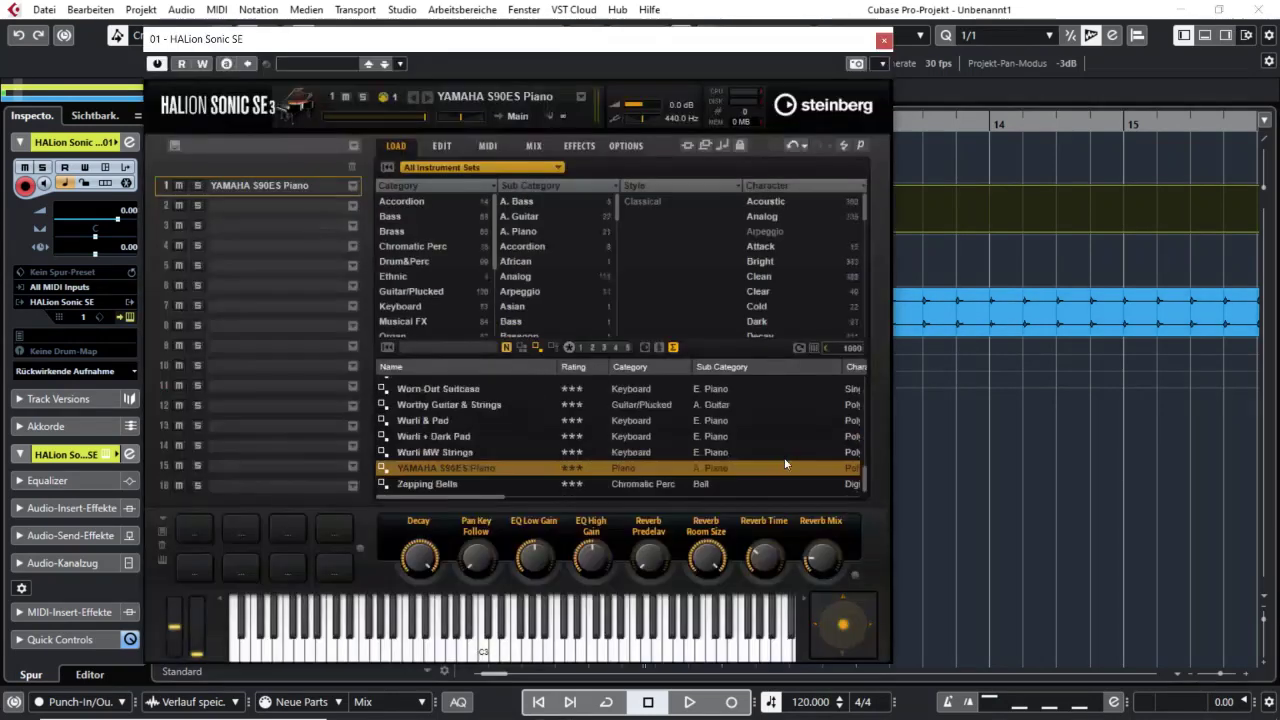
pyautogui.click(883, 41)
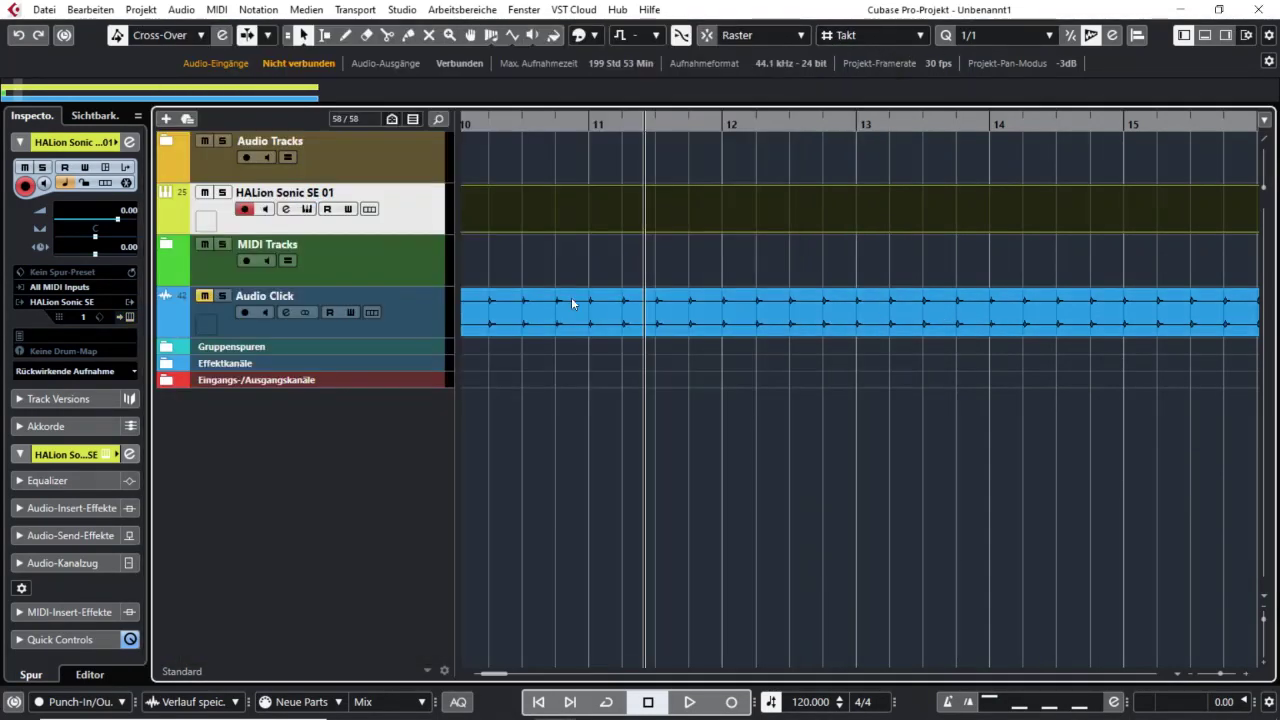
# - Bring up the MixConsole and open, hide and reopen the instrument from the HALion Sonic SE 01 channel strip, then close its window
pyautogui.click(816, 526)
pyautogui.press('F3')
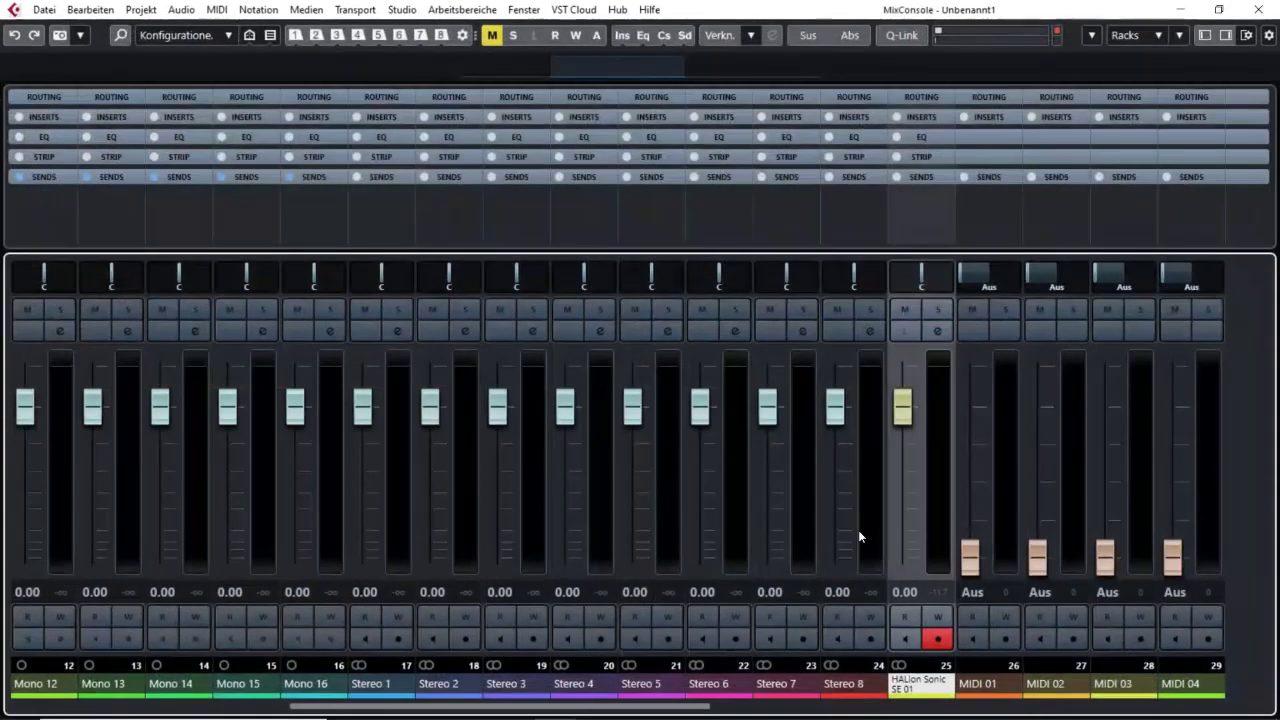
pyautogui.click(945, 333)
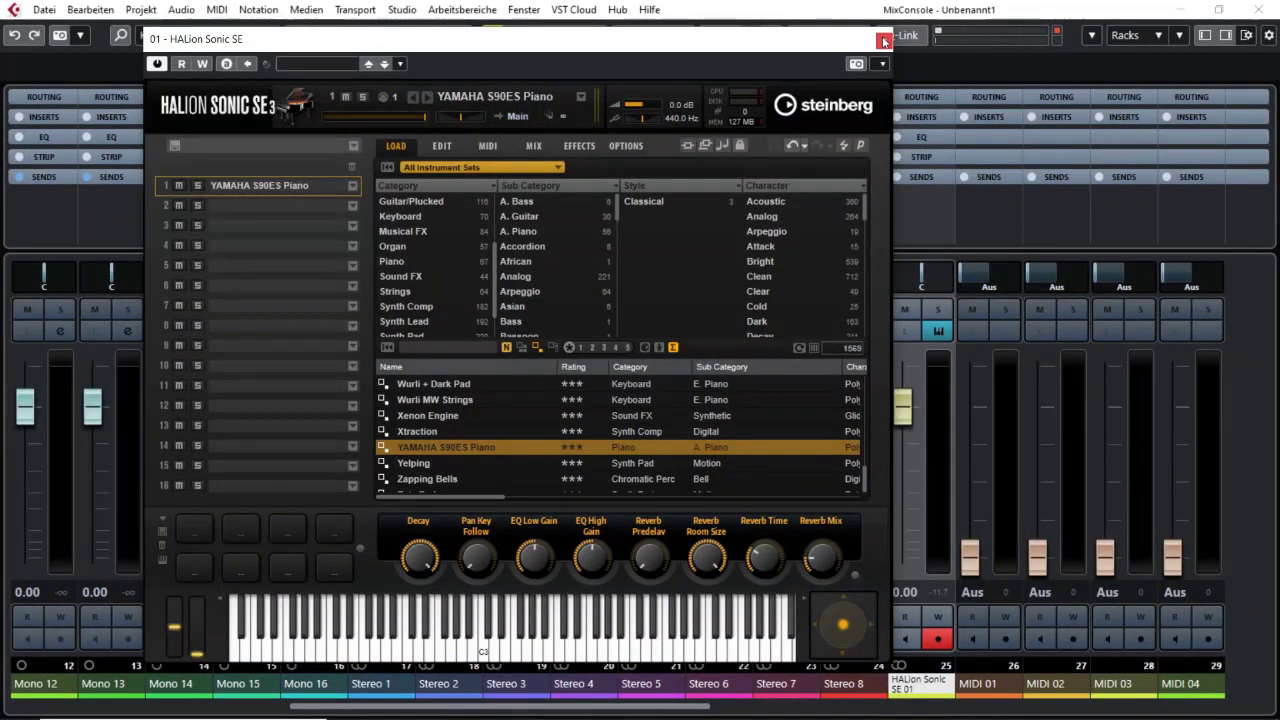
pyautogui.click(946, 331)
pyautogui.click(937, 331)
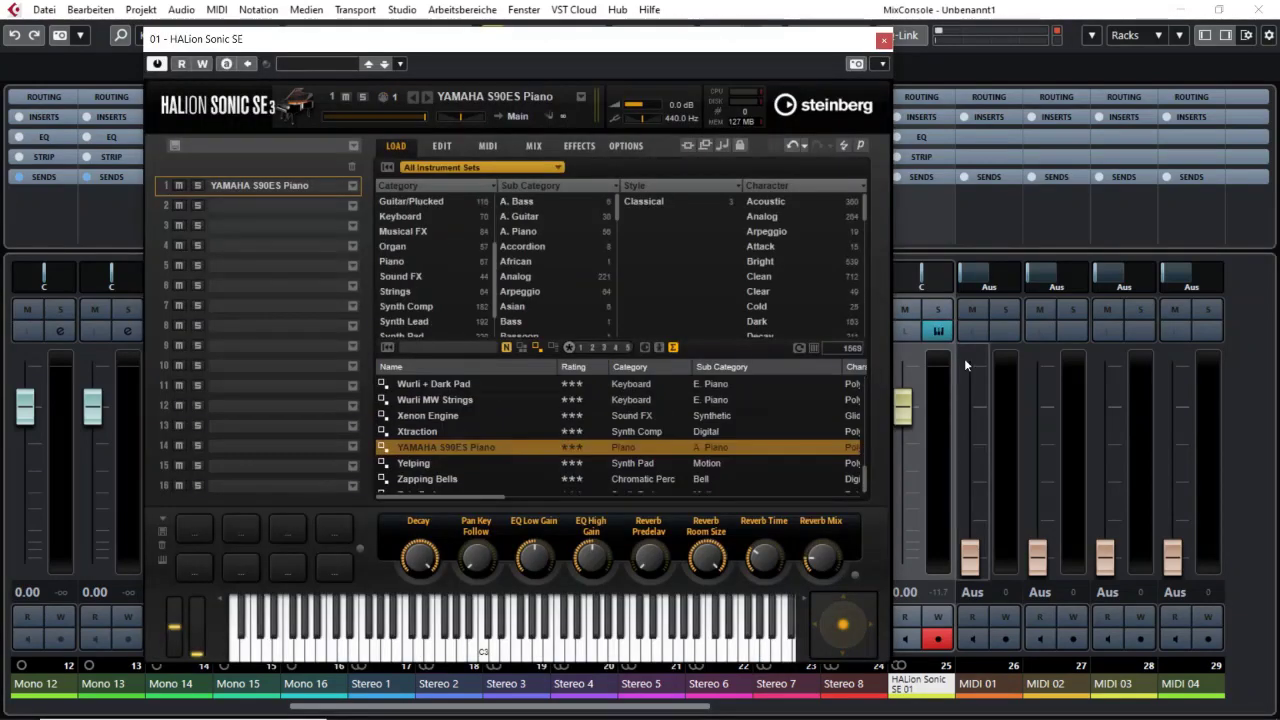
pyautogui.click(884, 40)
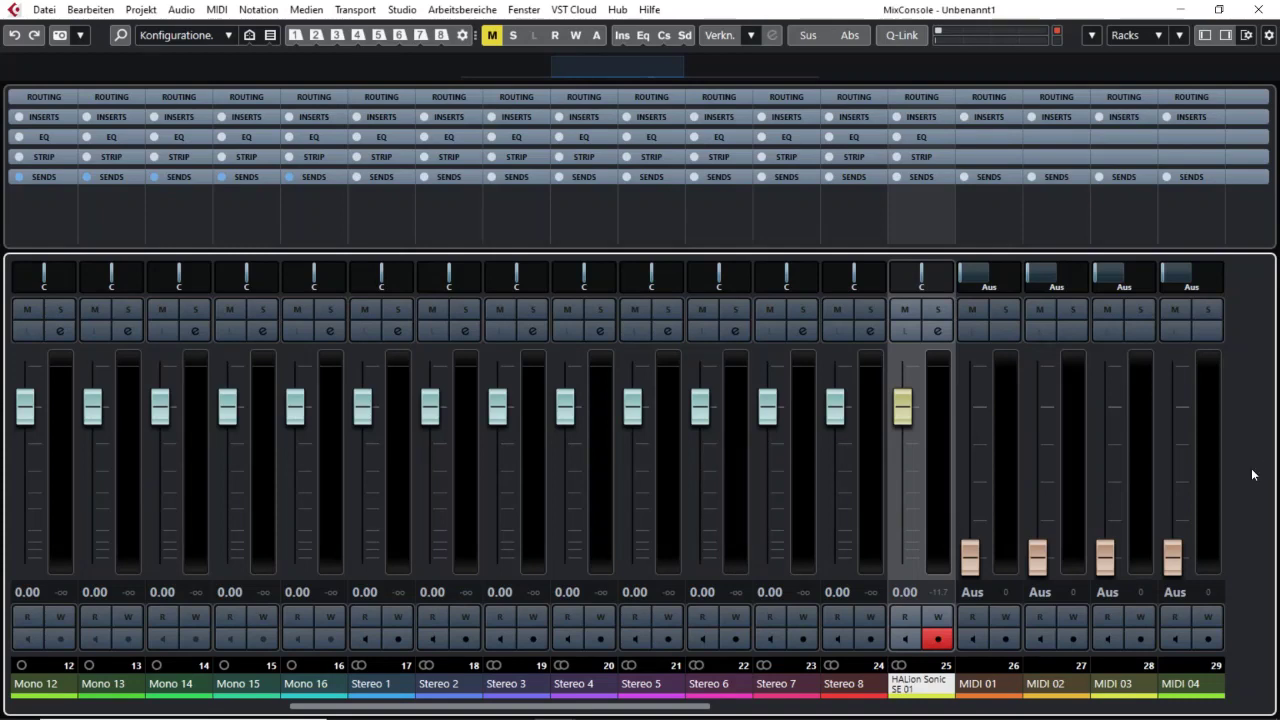
# - Select the channels Mono 1 to Mono 5 and Mono 11 to Mono 15 in the MixConsole
pyautogui.hscroll(-10, 500, 450)
pyautogui.click(128, 468)
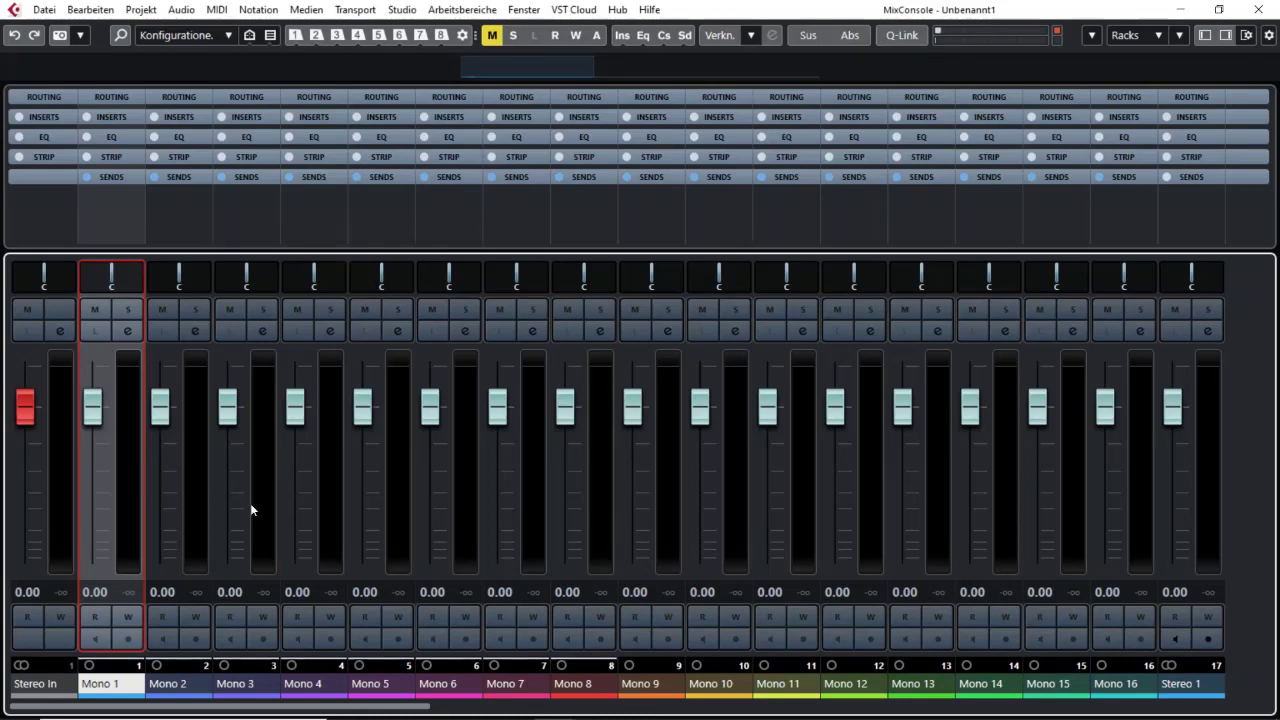
pyautogui.keyDown('ctrl'); pyautogui.click(208, 510); pyautogui.keyUp('ctrl')
pyautogui.keyDown('shift'); pyautogui.click(405, 508); pyautogui.keyUp('shift')
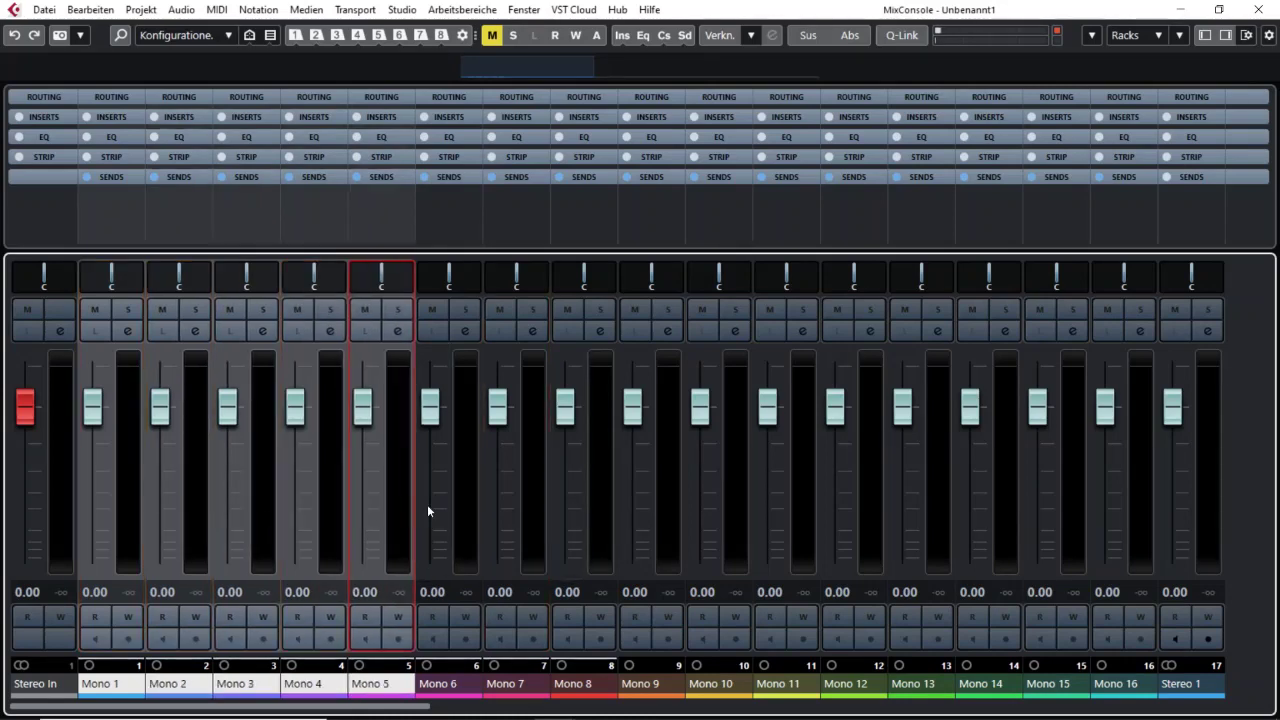
pyautogui.keyDown('ctrl'); pyautogui.click(793, 488); pyautogui.keyUp('ctrl')
pyautogui.moveTo(793, 488); pyautogui.dragTo(1110, 567)
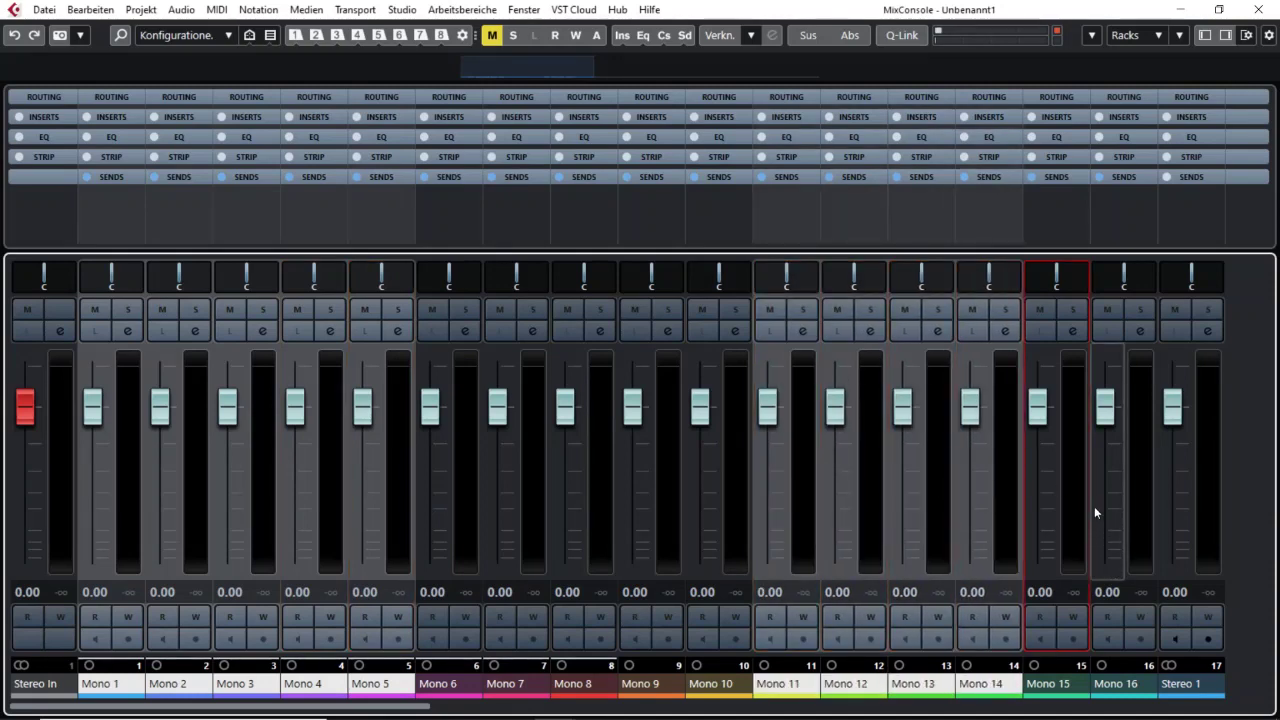
pyautogui.moveTo(1094, 506); pyautogui.dragTo(1072, 498)
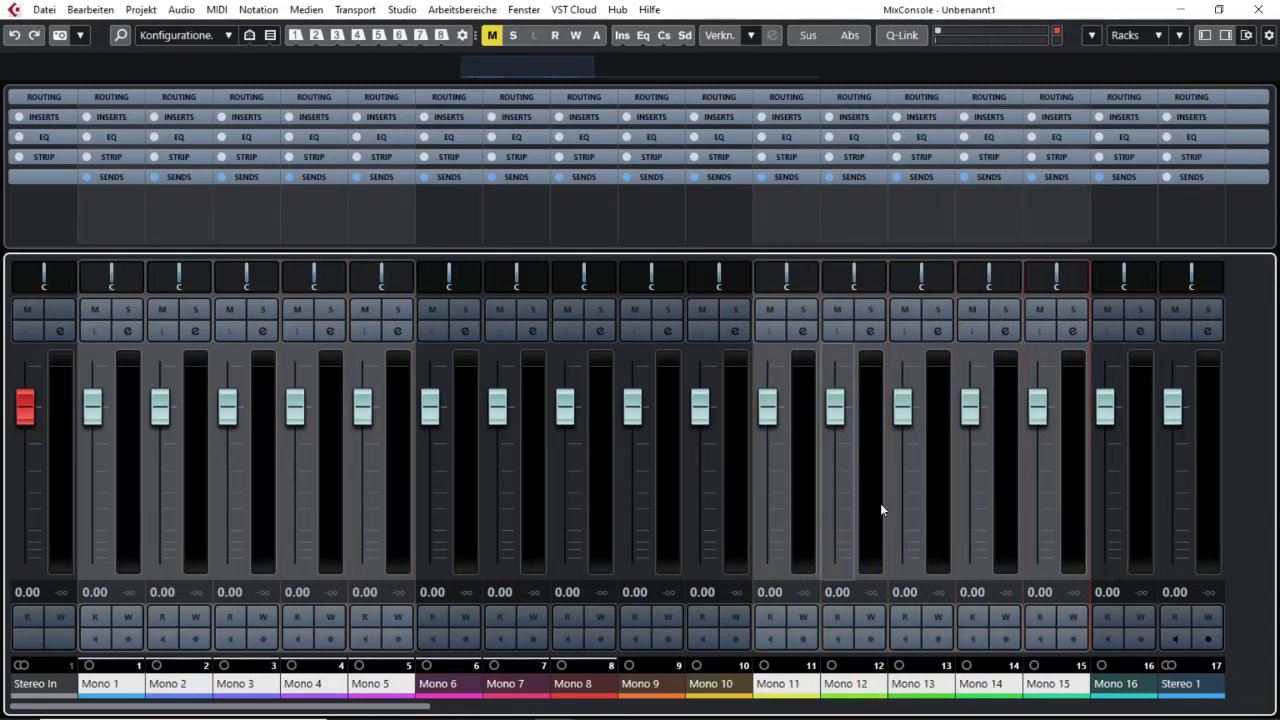
# - Add the Stereo 7 and Stereo 8 channels to the mixer selection
pyautogui.hscroll(8, 928, 522)
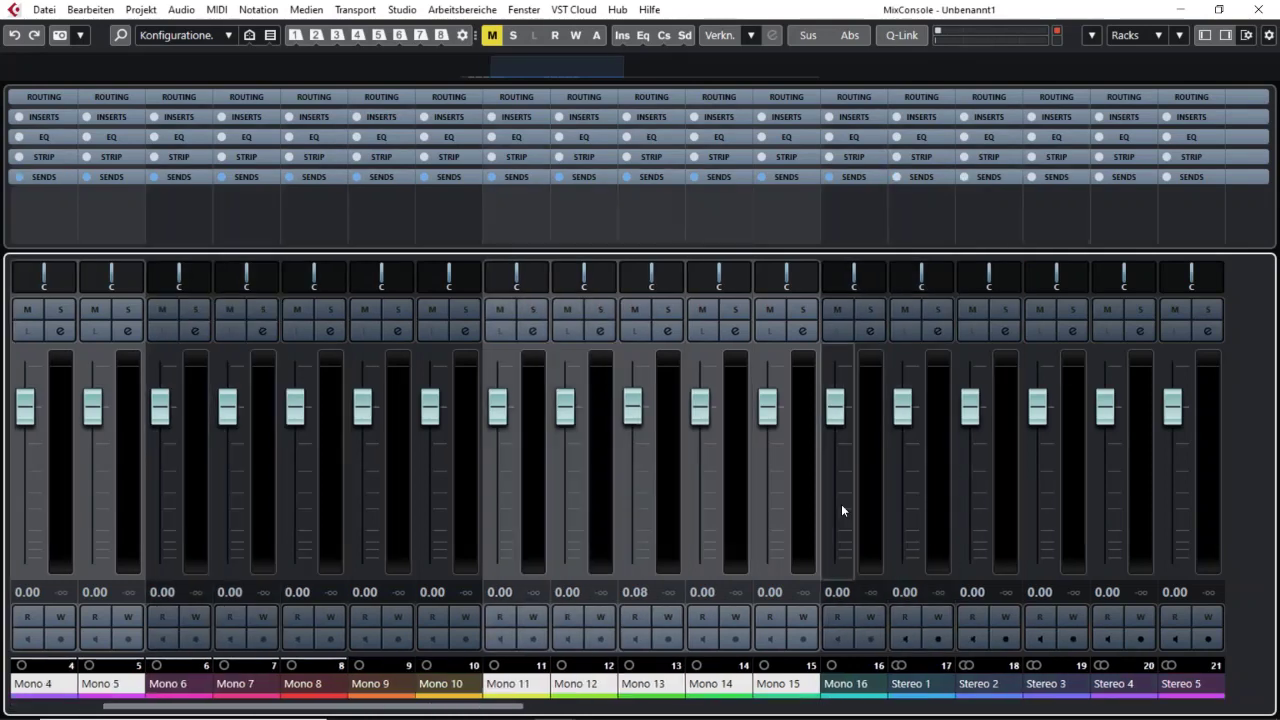
pyautogui.hscroll(7, 805, 496)
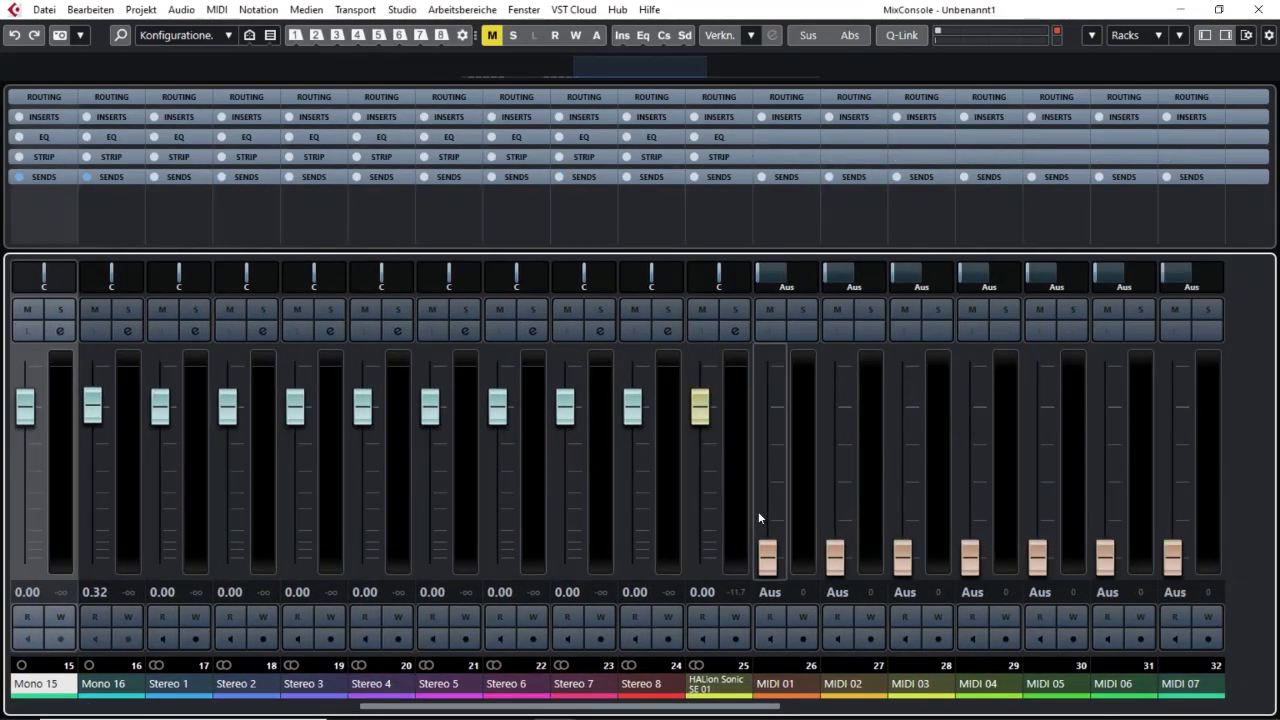
pyautogui.click(600, 468)
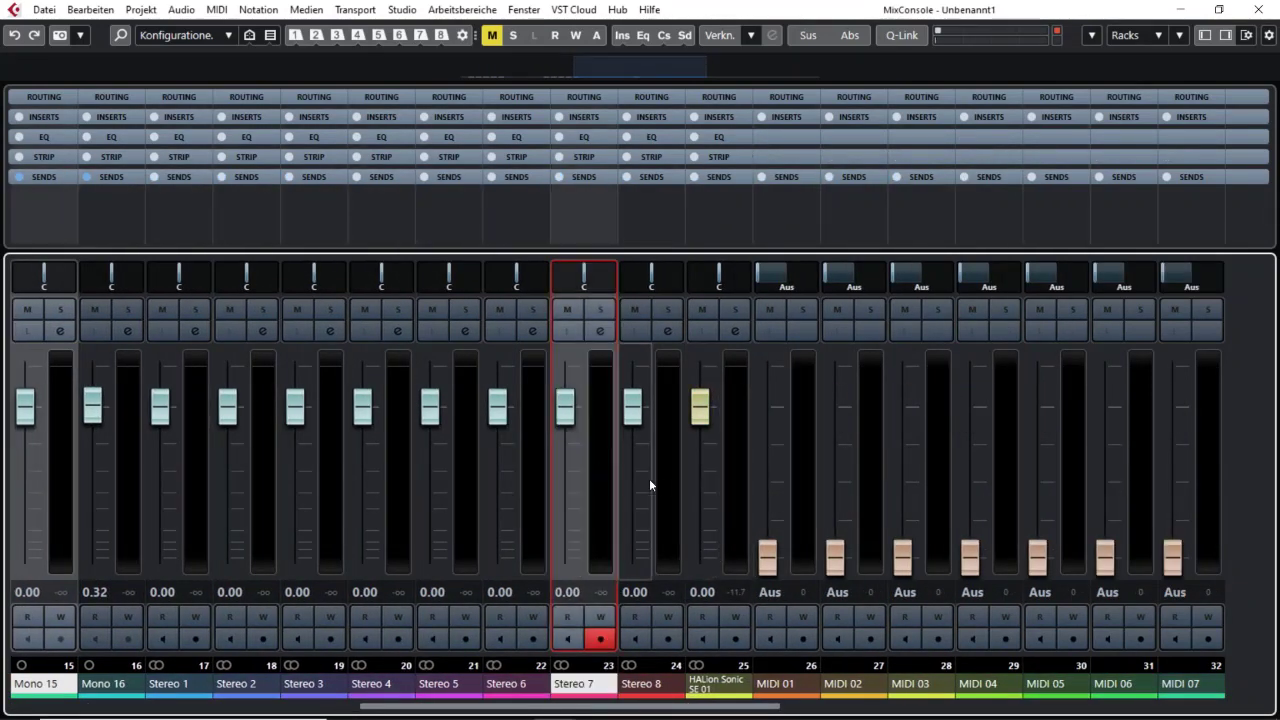
pyautogui.keyDown('ctrl'); pyautogui.click(660, 481); pyautogui.keyUp('ctrl')
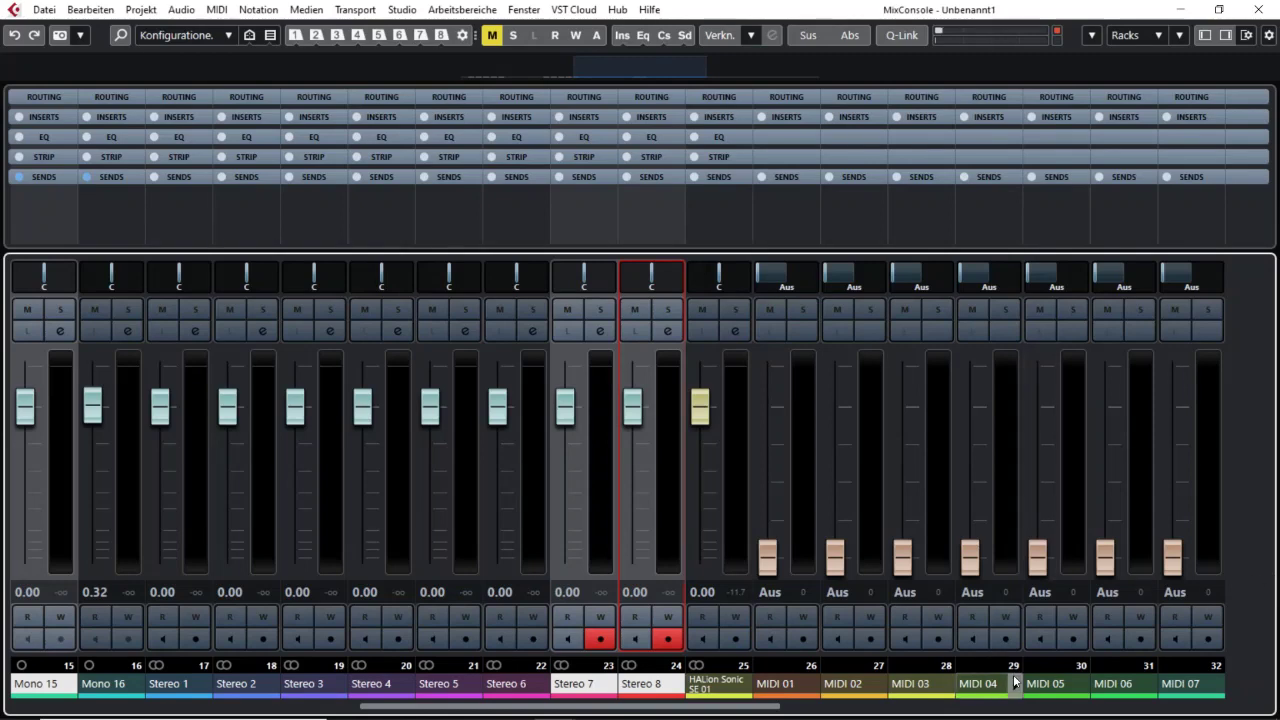
# - Add Audio Click, Group 1 and Stereo Out to the selection and show only the selected channels in the mixer
pyautogui.hscroll(12, 996, 649)
pyautogui.hscroll(5, 1026, 667)
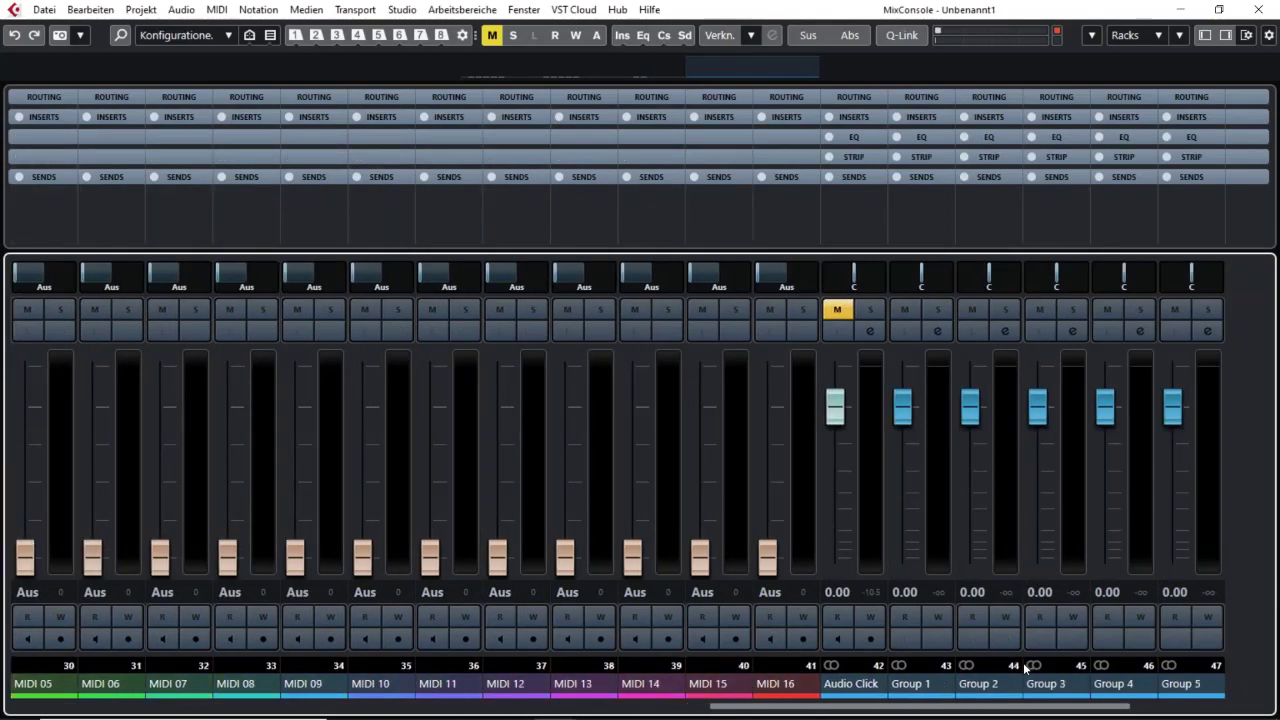
pyautogui.click(725, 465)
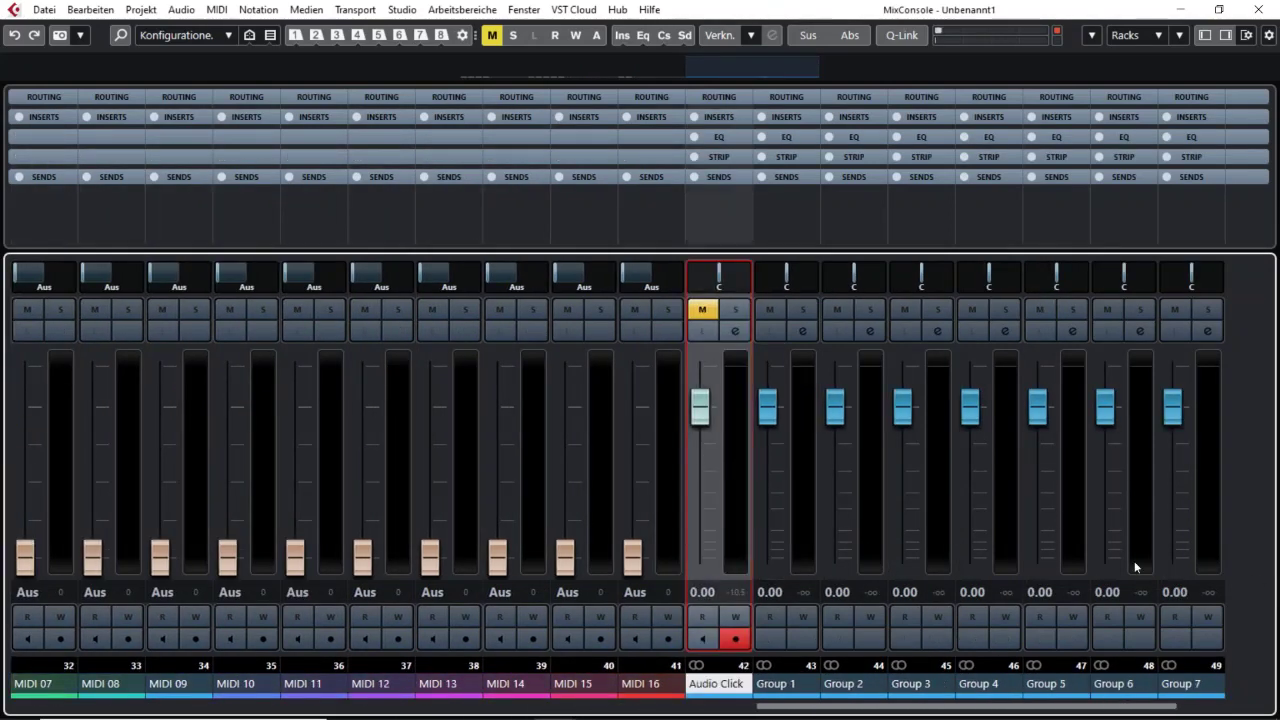
pyautogui.keyDown('ctrl'); pyautogui.click(790, 470); pyautogui.keyUp('ctrl')
pyautogui.hscroll(4, 1207, 522)
pyautogui.keyDown('ctrl'); pyautogui.click(1207, 522); pyautogui.keyUp('ctrl')
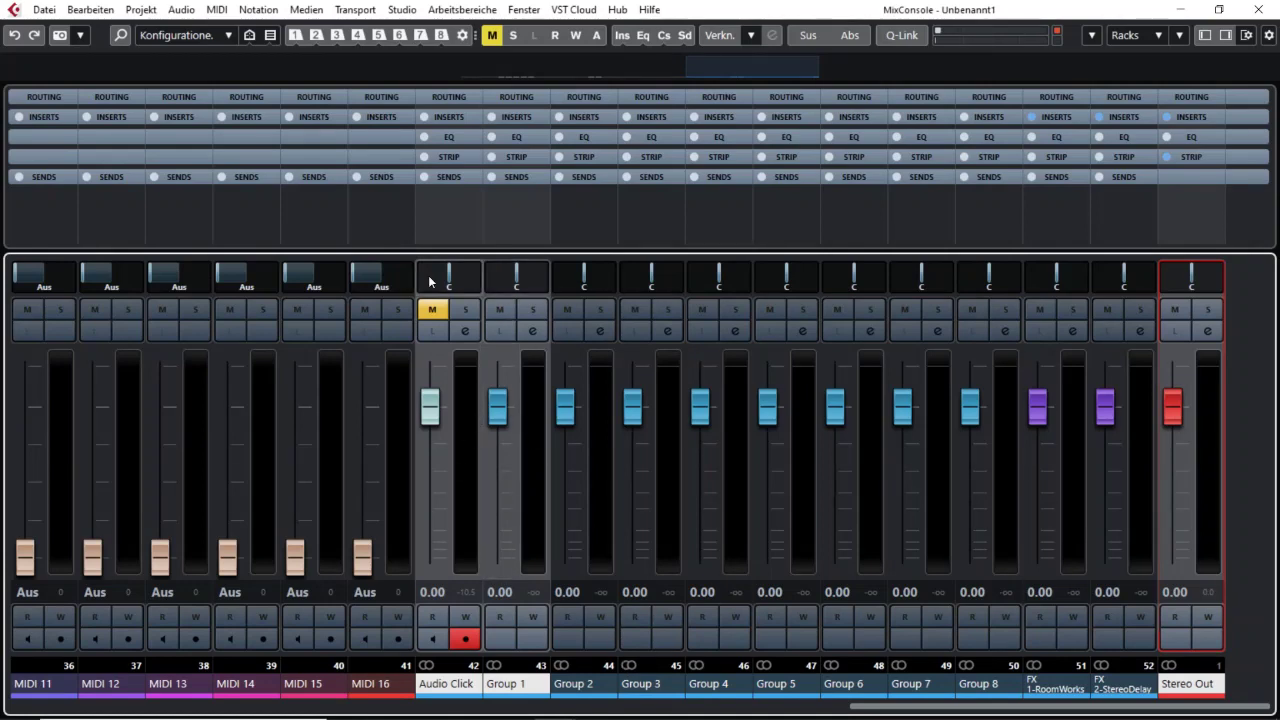
pyautogui.click(250, 38)
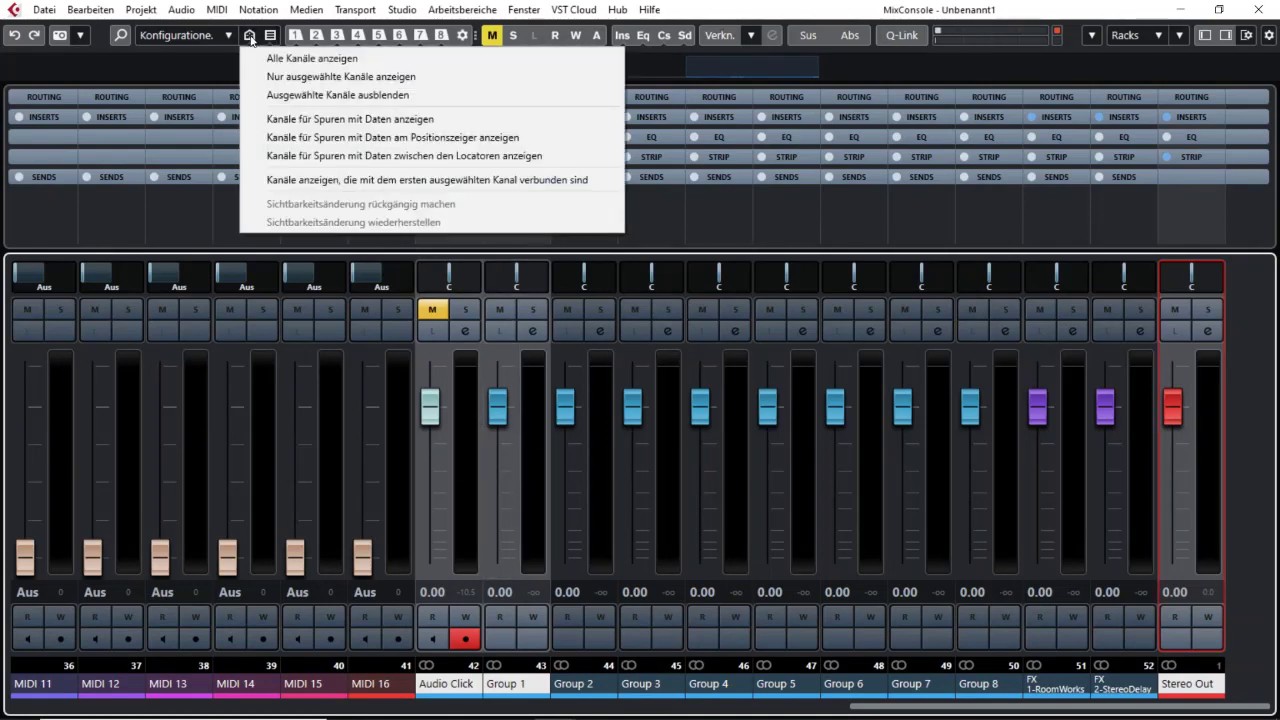
pyautogui.click(396, 78)
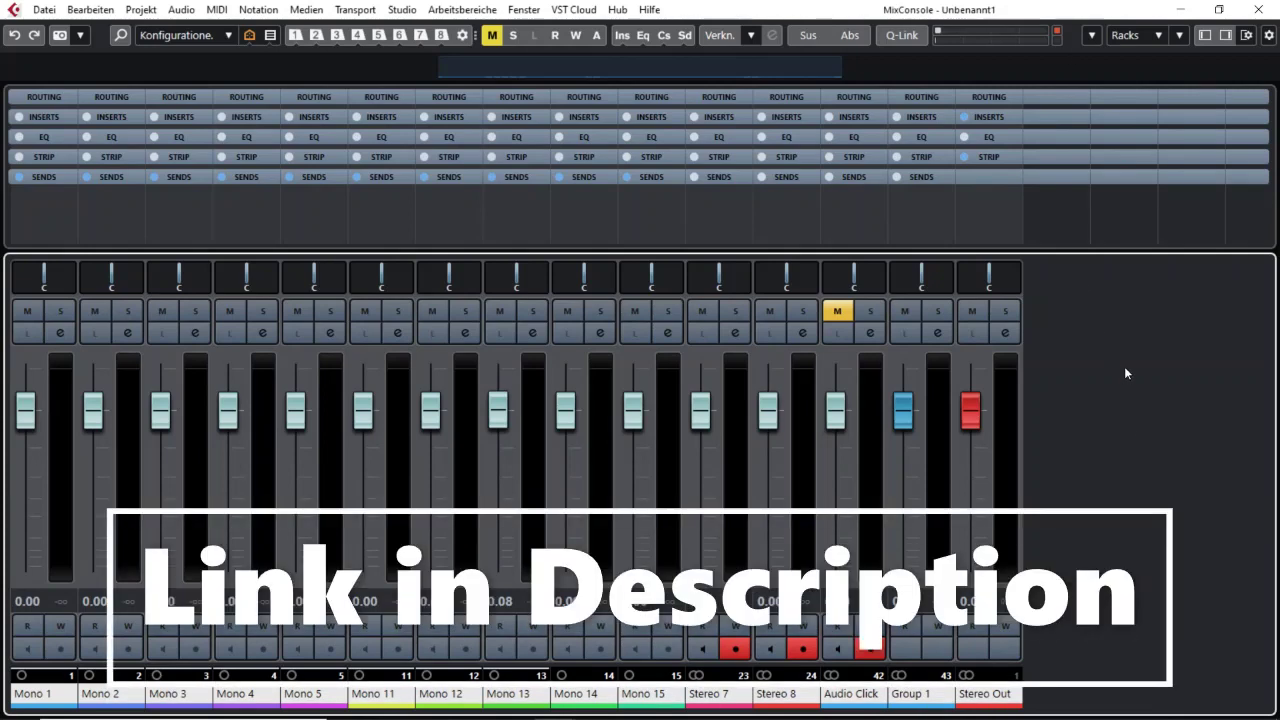
# - Return to the project, expand the Audio Tracks folder and show the track visibility list
pyautogui.click(1258, 9)
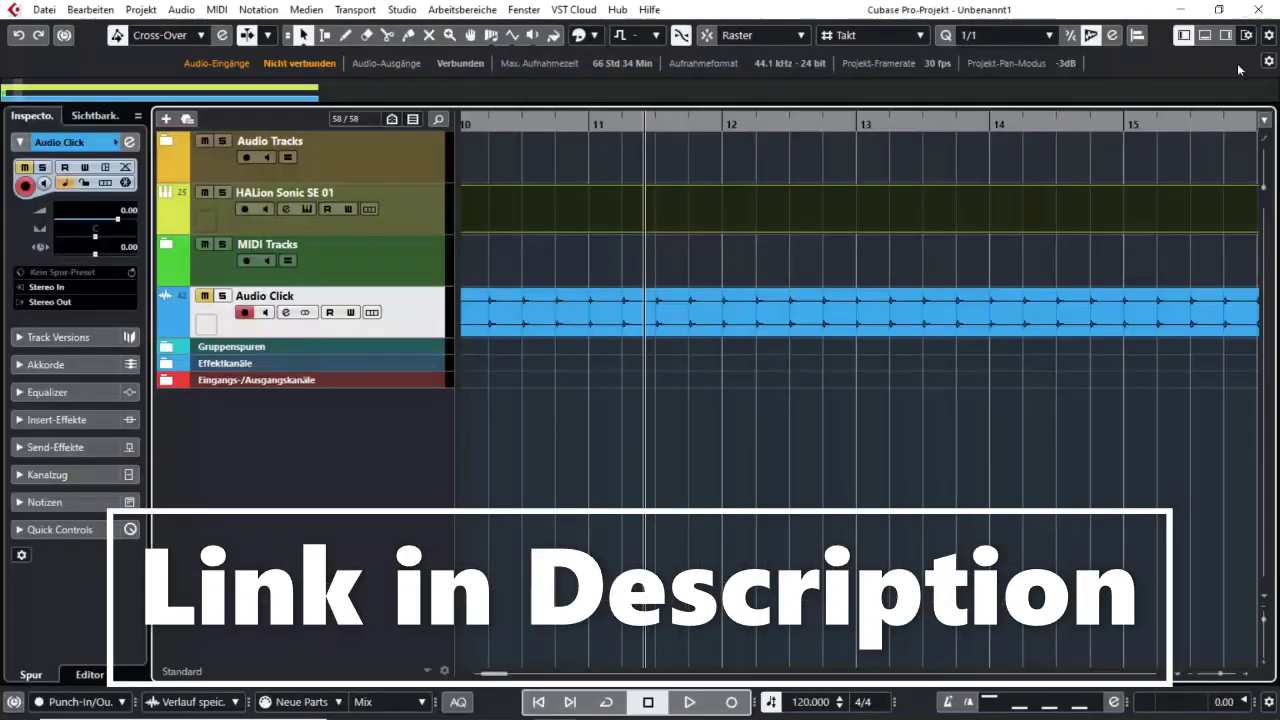
pyautogui.click(160, 377)
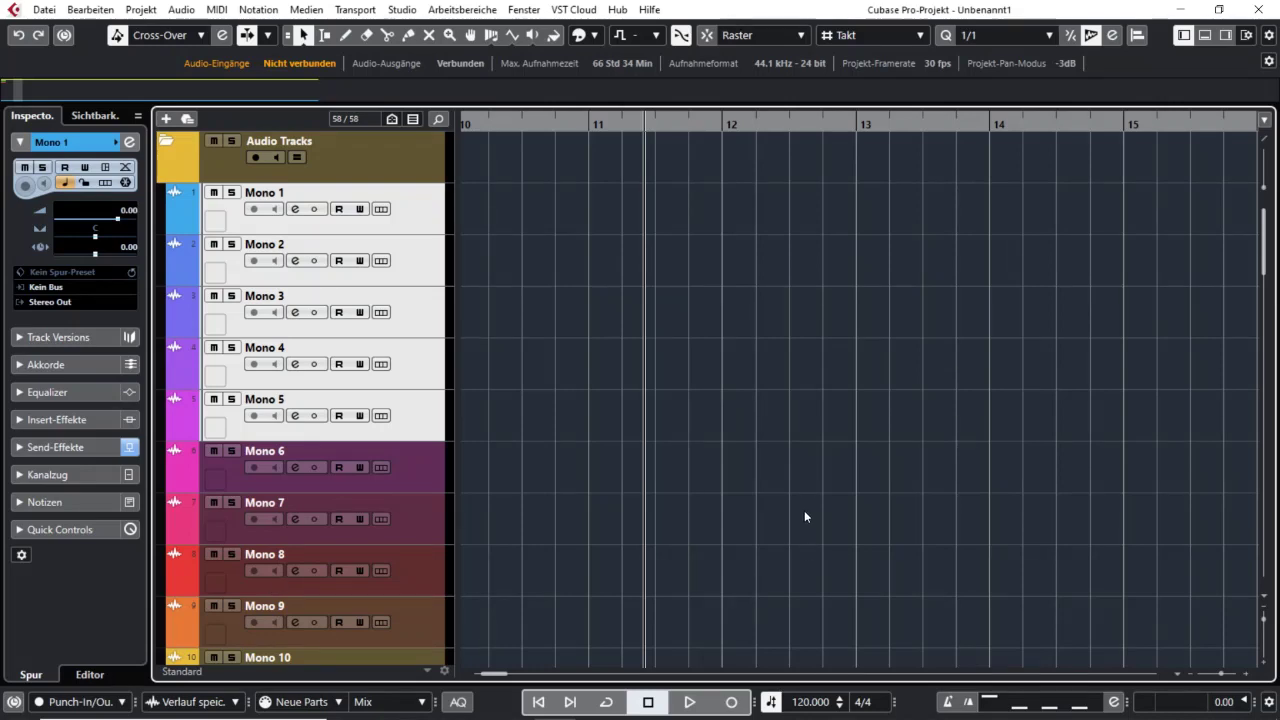
pyautogui.click(96, 115)
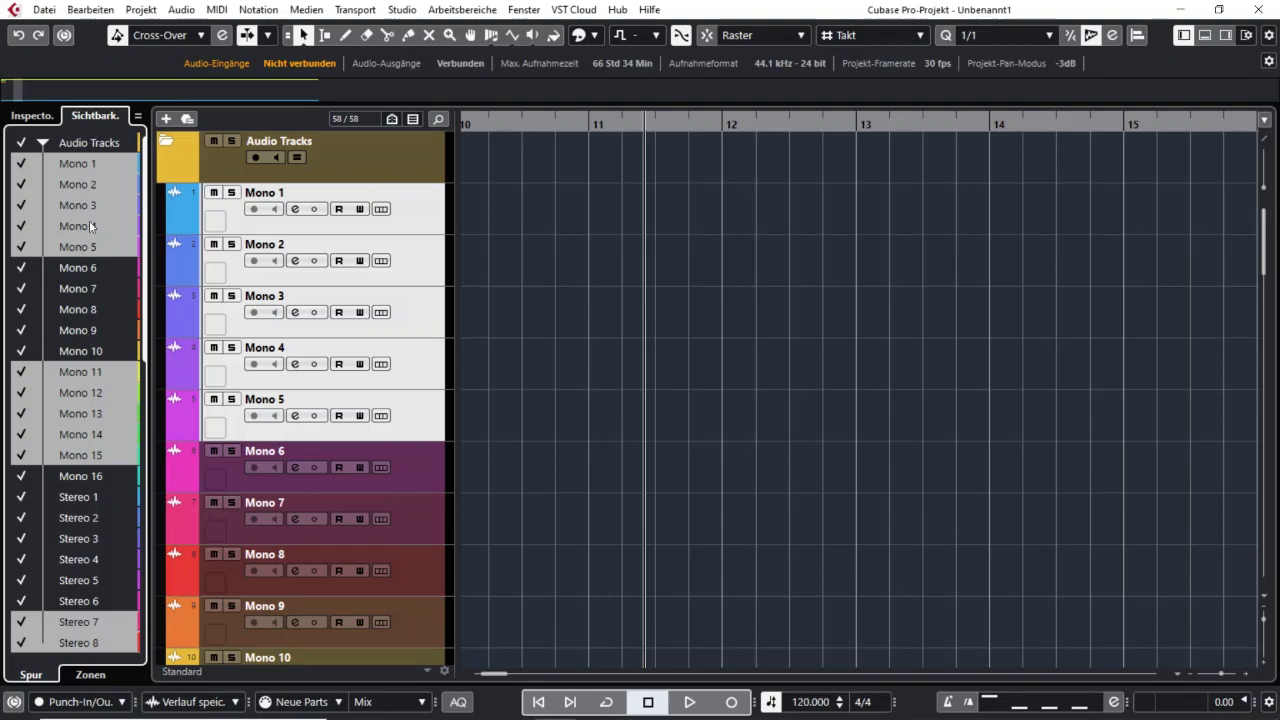
# - Reopen the MixConsole, show its channel visibility list, look through the editing and snapshot views beside it, and close the mixer
pyautogui.press('F3')
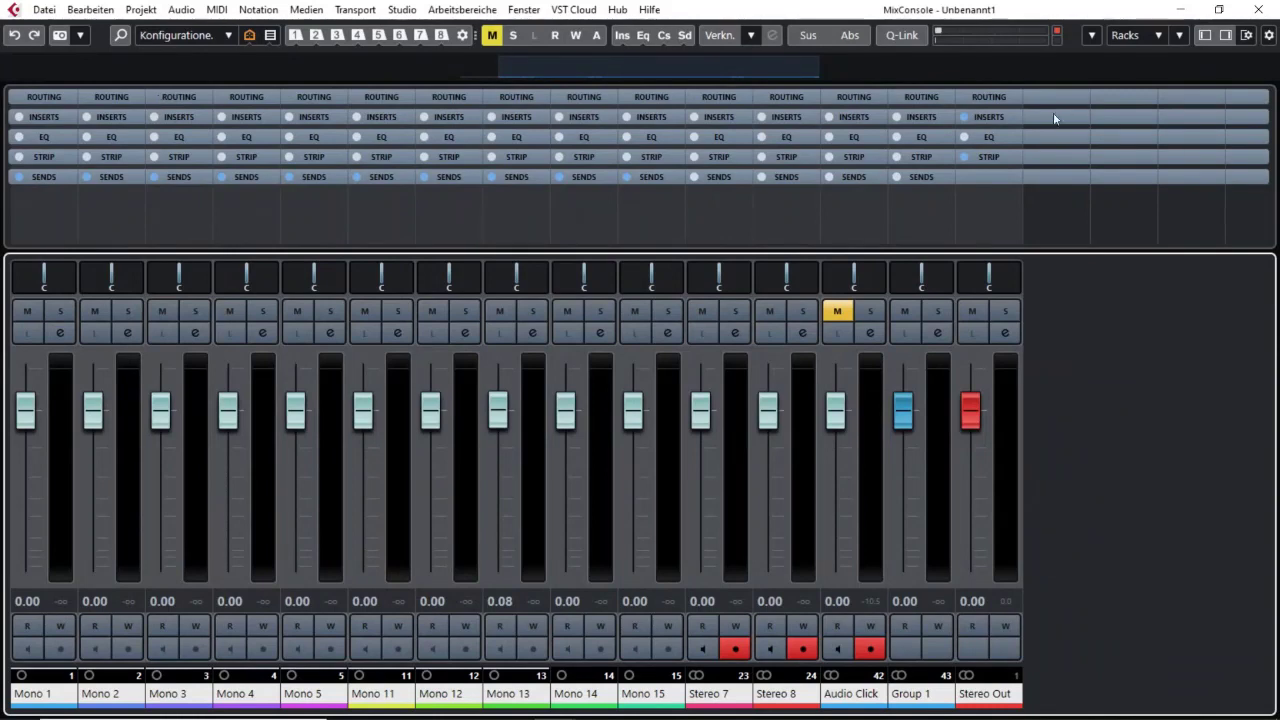
pyautogui.click(1205, 35)
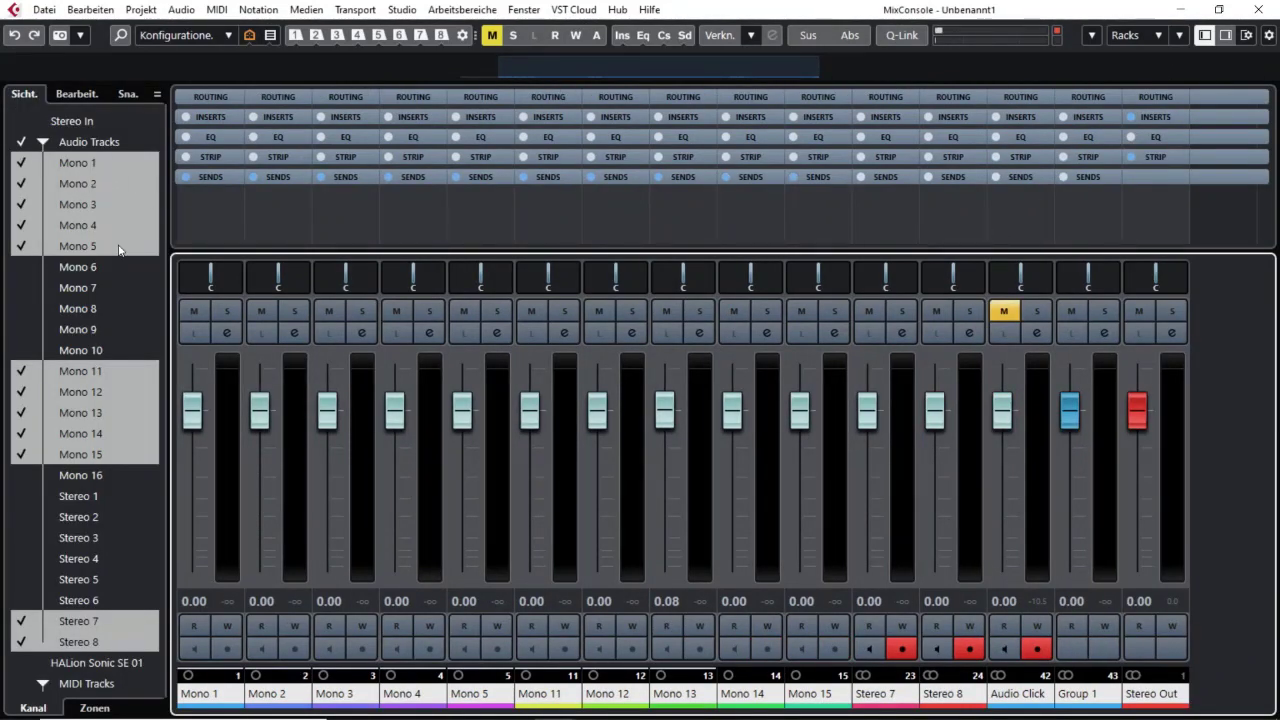
pyautogui.click(84, 100)
pyautogui.click(127, 95)
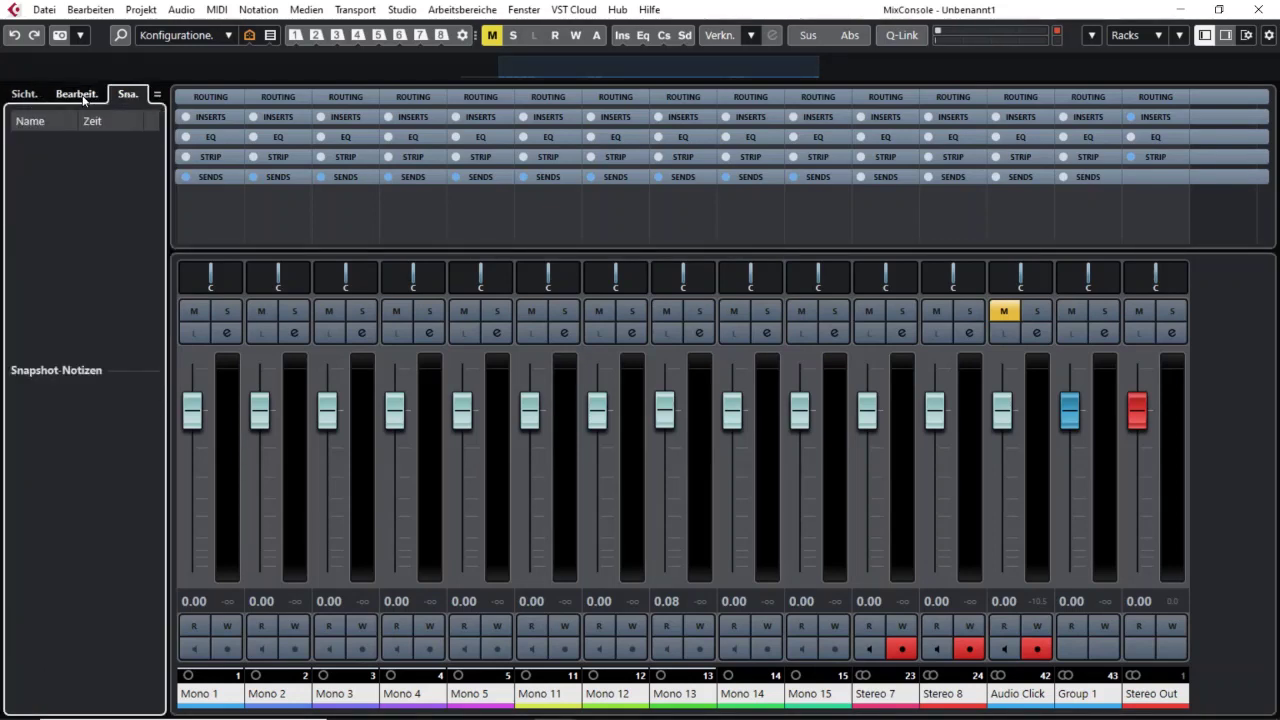
pyautogui.click(84, 97)
pyautogui.click(24, 94)
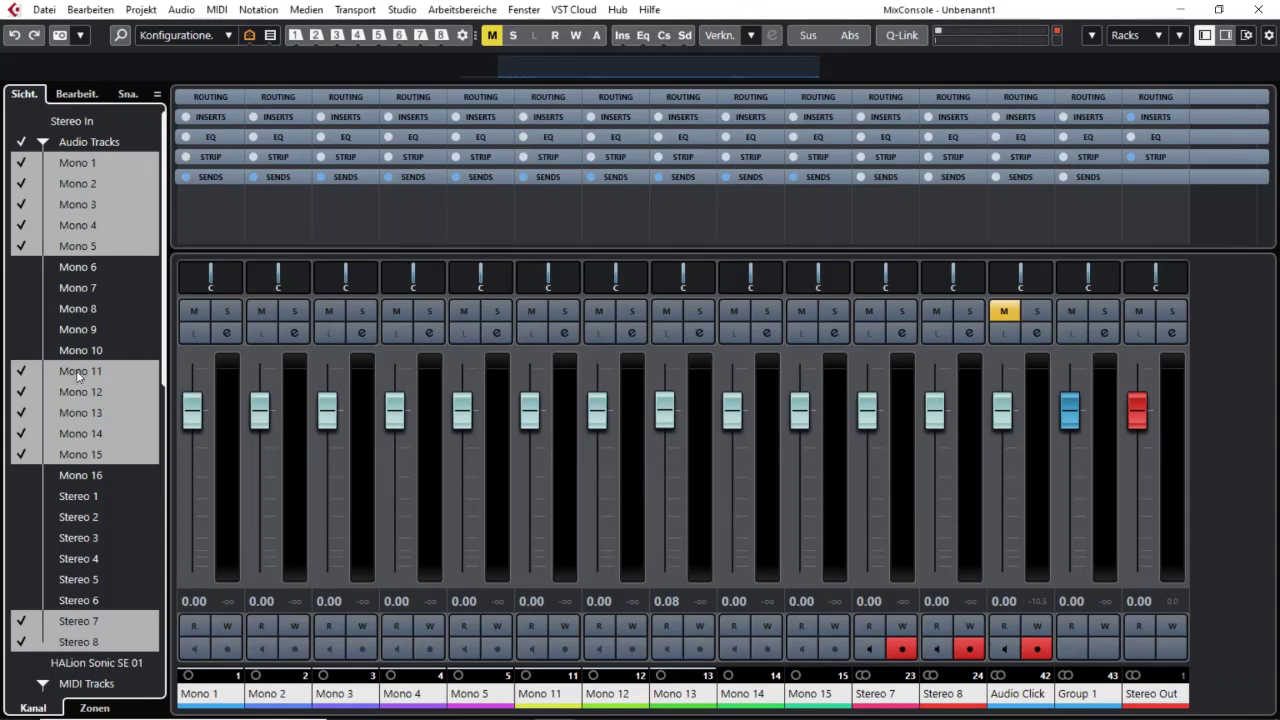
pyautogui.click(1258, 9)
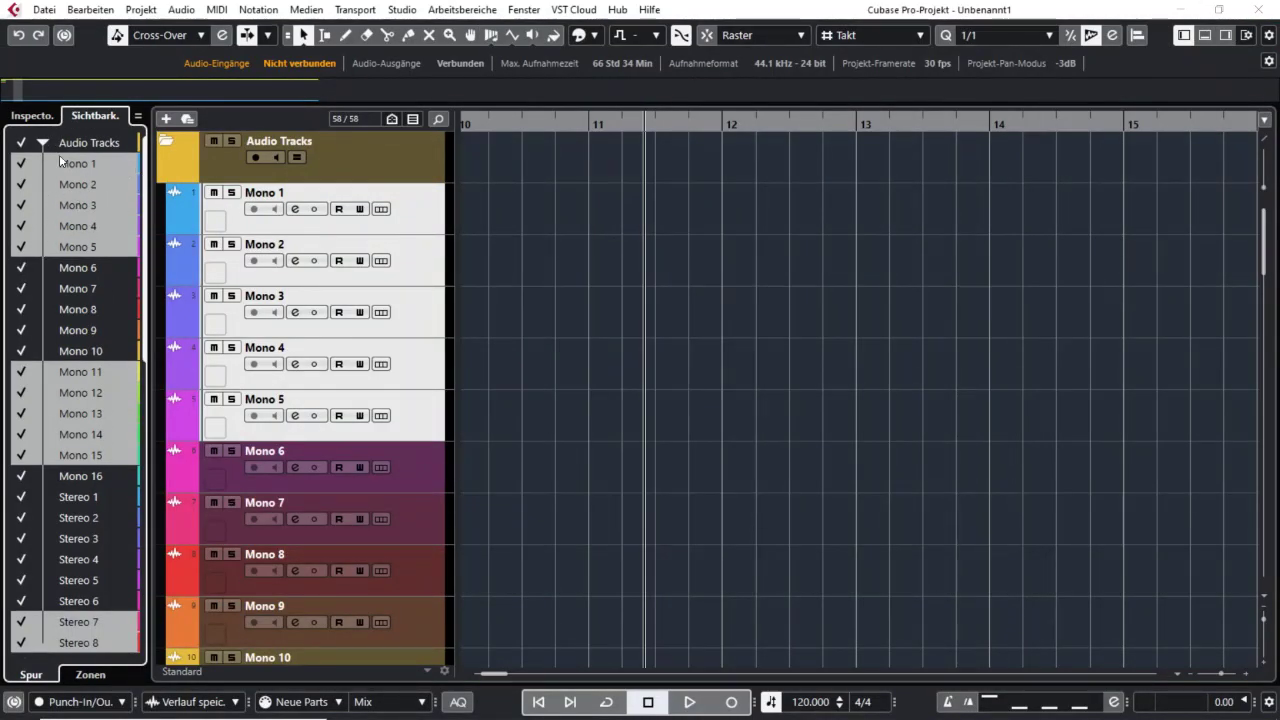
# - Switch between the project's Inspector and track visibility list, and look through the track visibility filter options
pyautogui.click(35, 115)
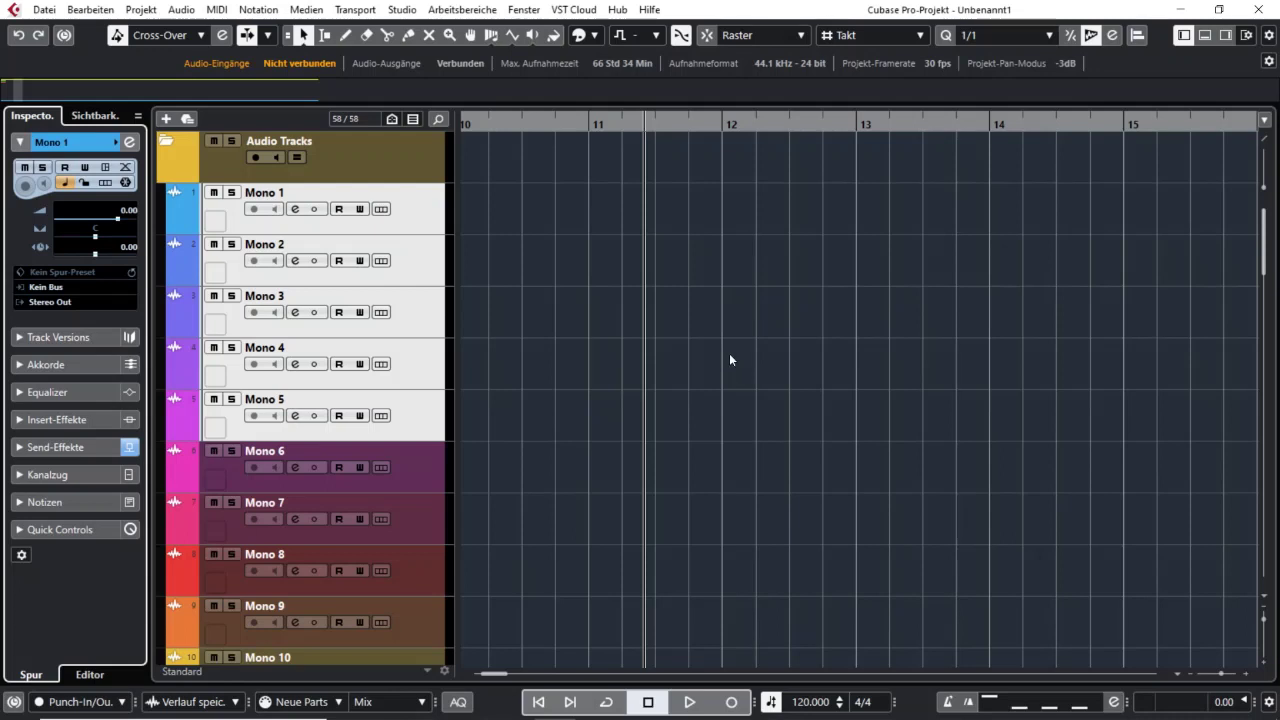
pyautogui.click(95, 115)
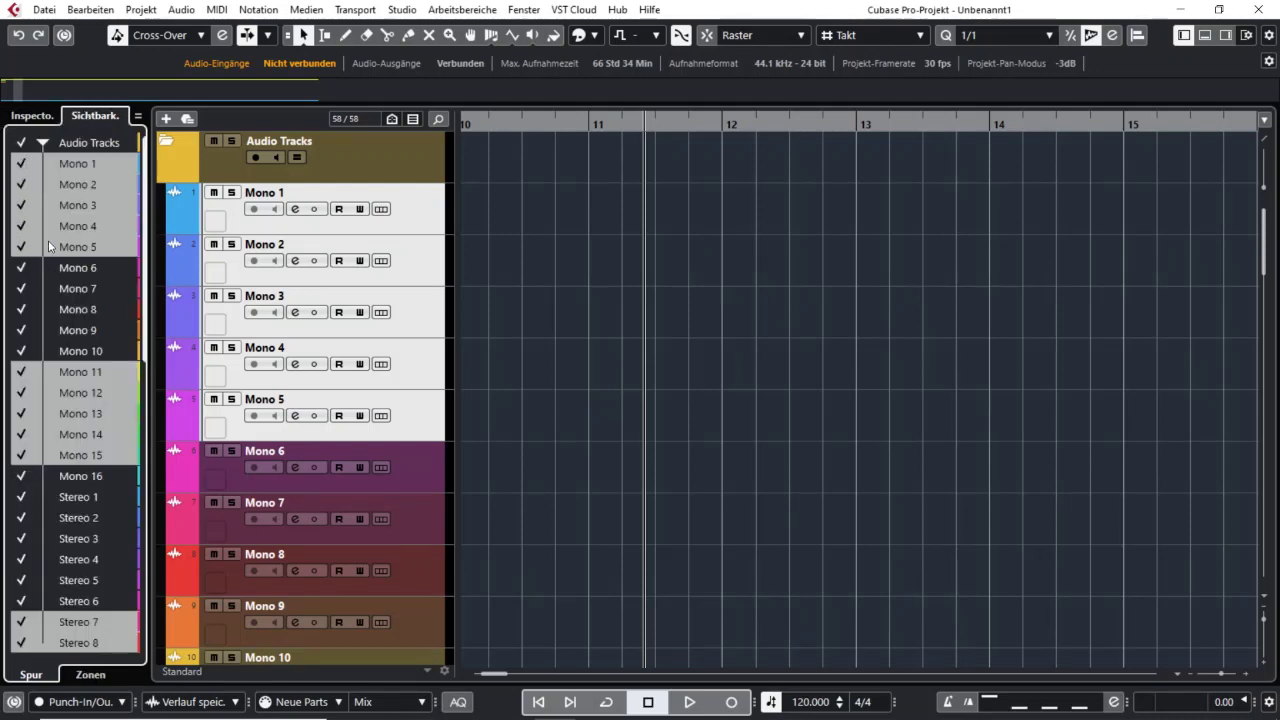
pyautogui.click(391, 119)
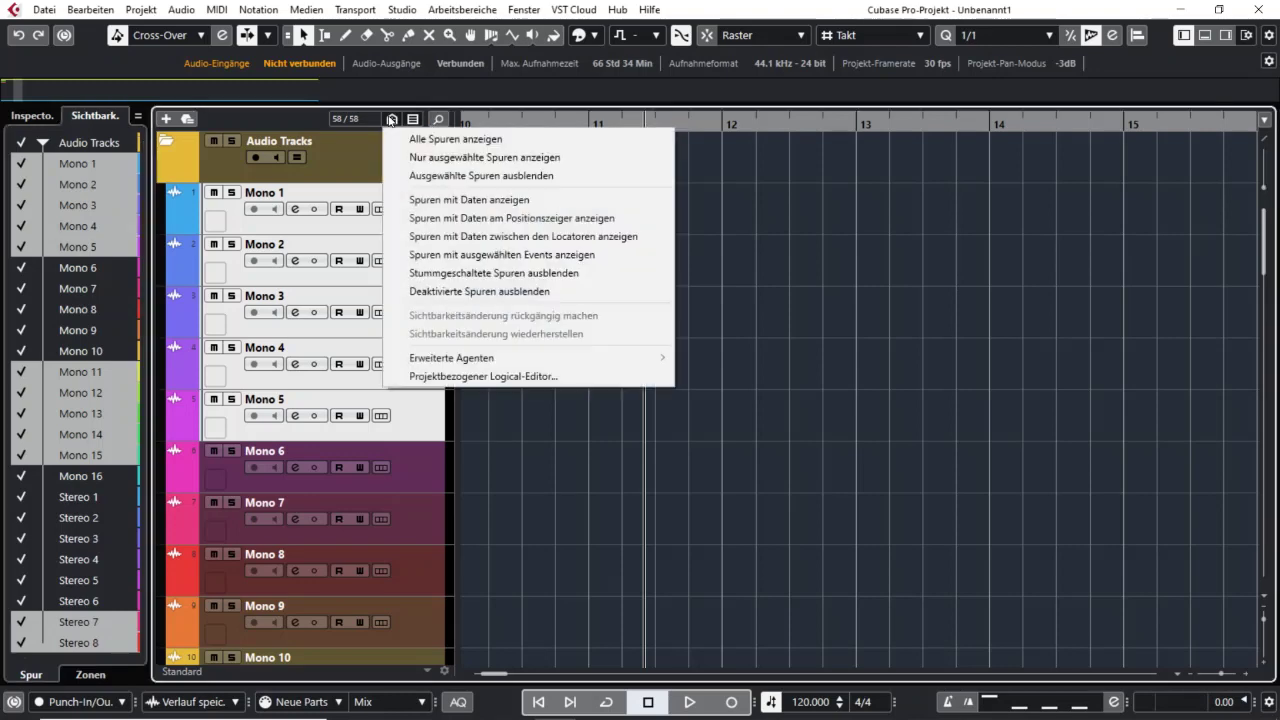
pyautogui.click(302, 118)
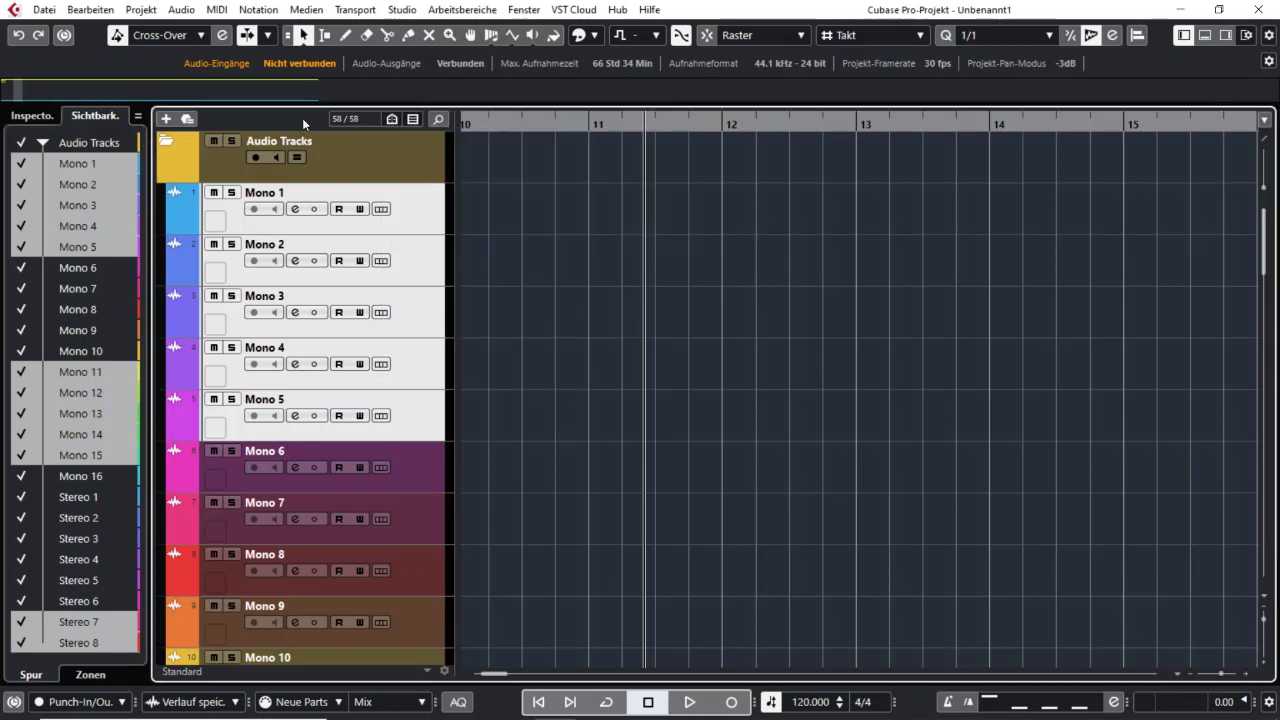
pyautogui.click(437, 119)
# - Synchronize track visibility between the project and MixConsole, including the track/channel type filter, and return to the Inspector
pyautogui.click(138, 117)
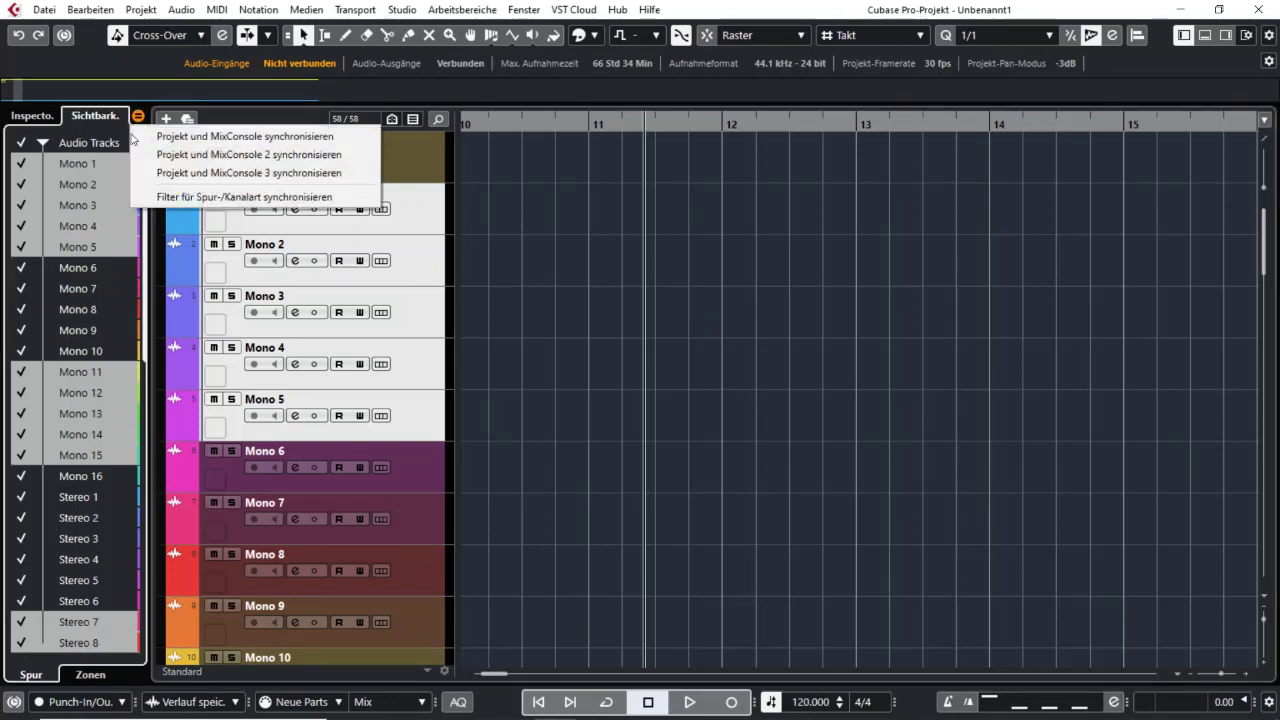
pyautogui.click(142, 134)
pyautogui.click(138, 117)
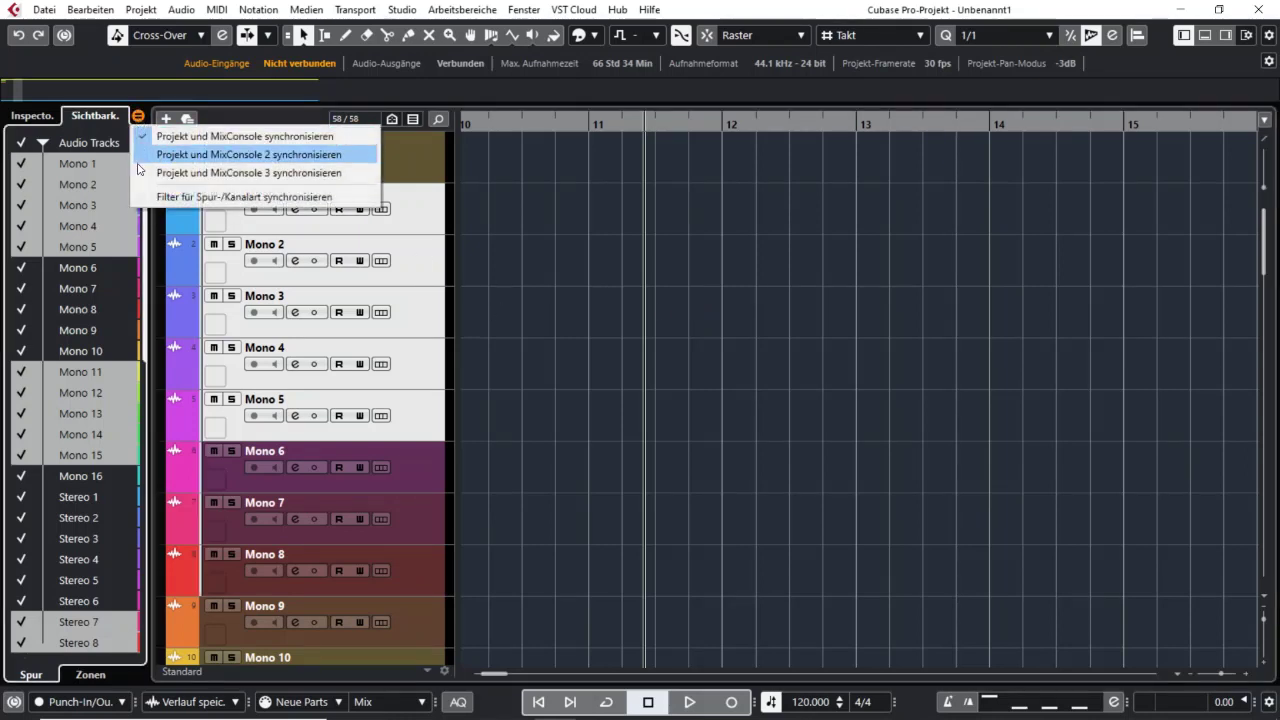
pyautogui.click(150, 196)
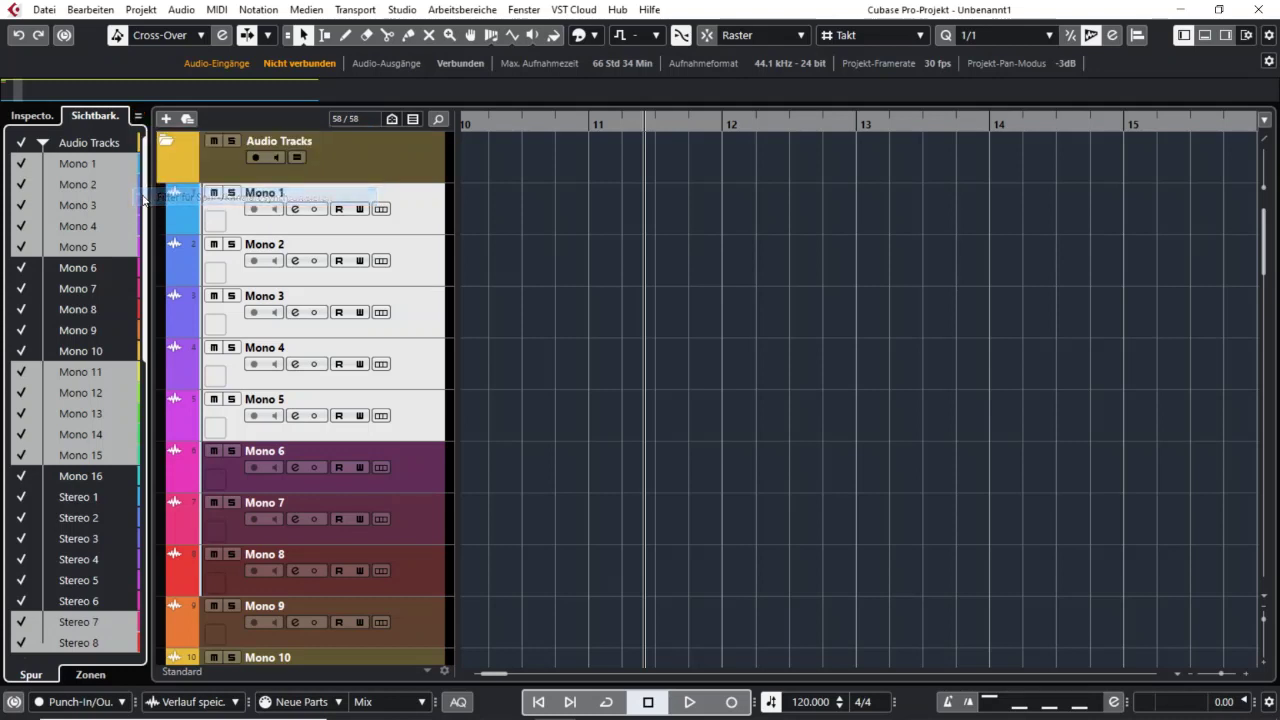
pyautogui.click(138, 116)
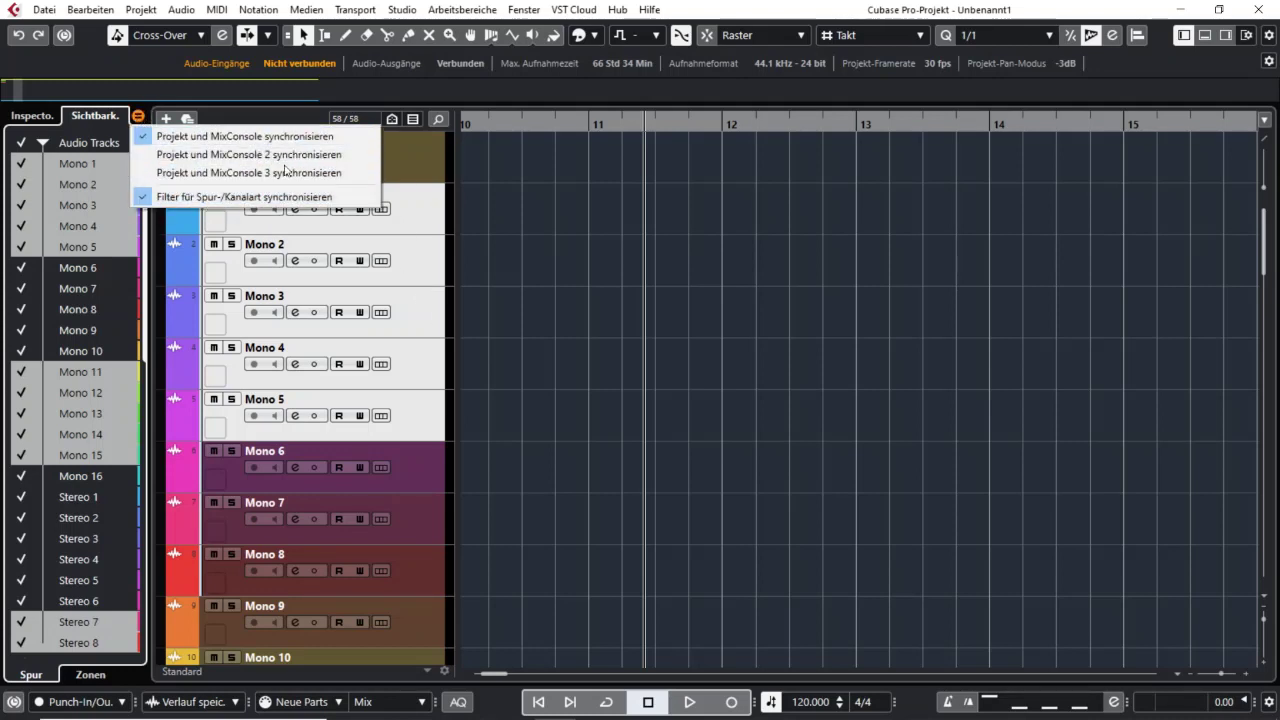
pyautogui.click(719, 294)
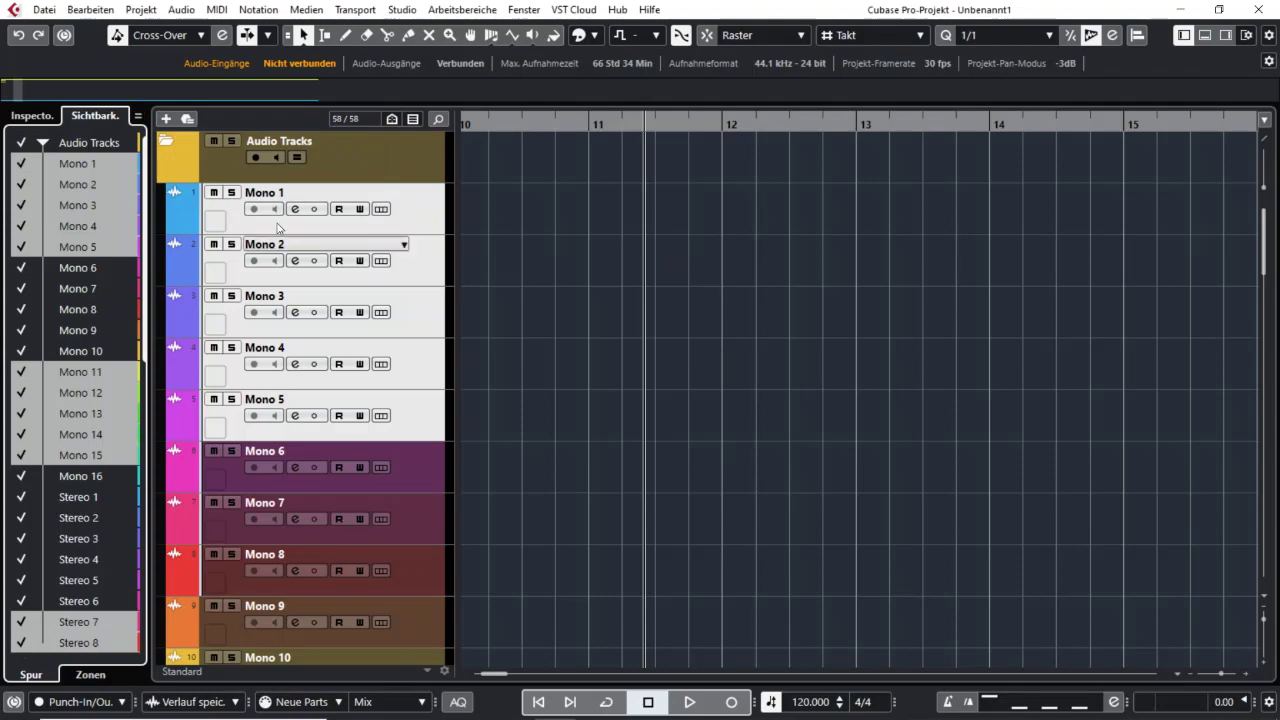
pyautogui.click(32, 115)
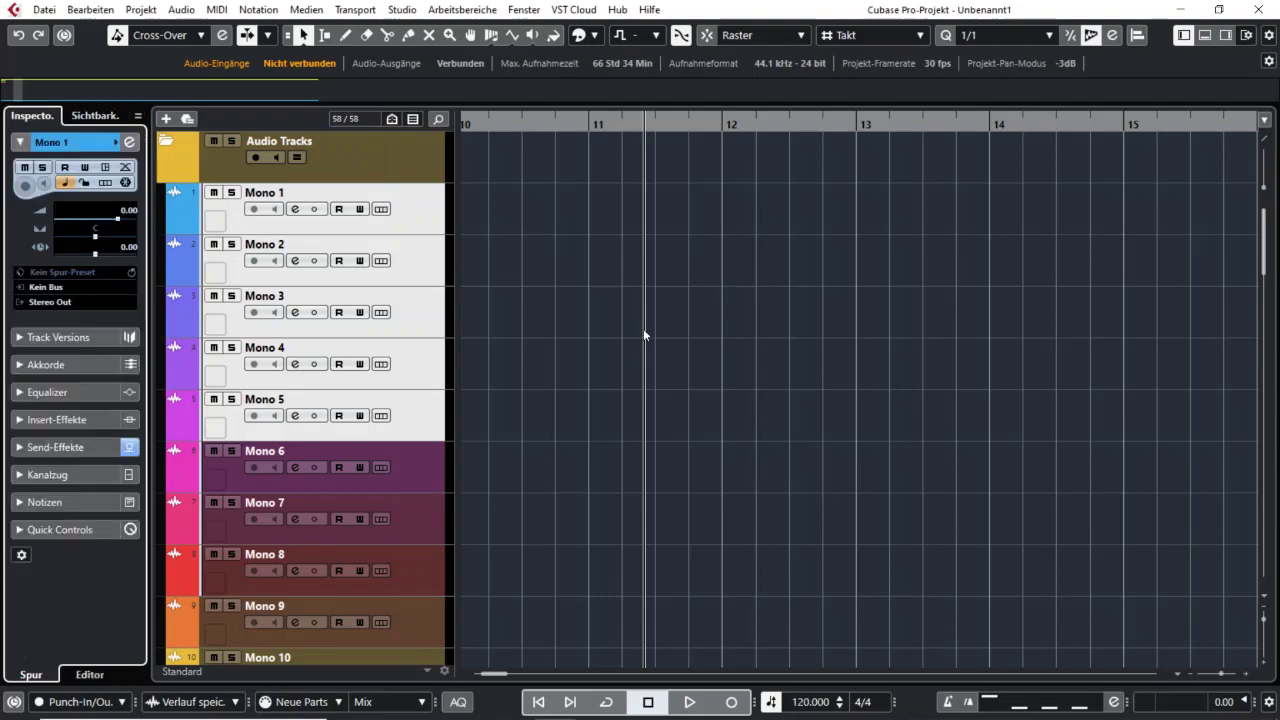
# - Show only the selected channels in the MixConsole, close the mixer and check the synchronized track list in the project
pyautogui.press('F3')
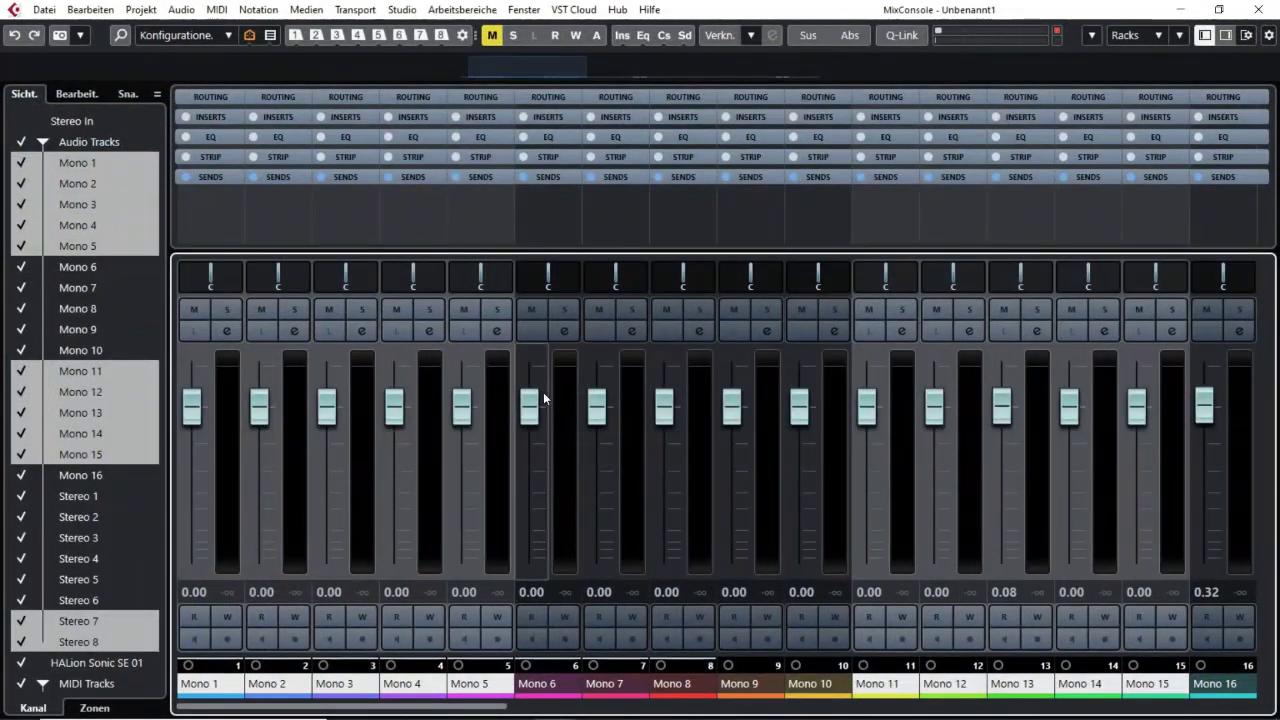
pyautogui.click(269, 37)
pyautogui.click(249, 36)
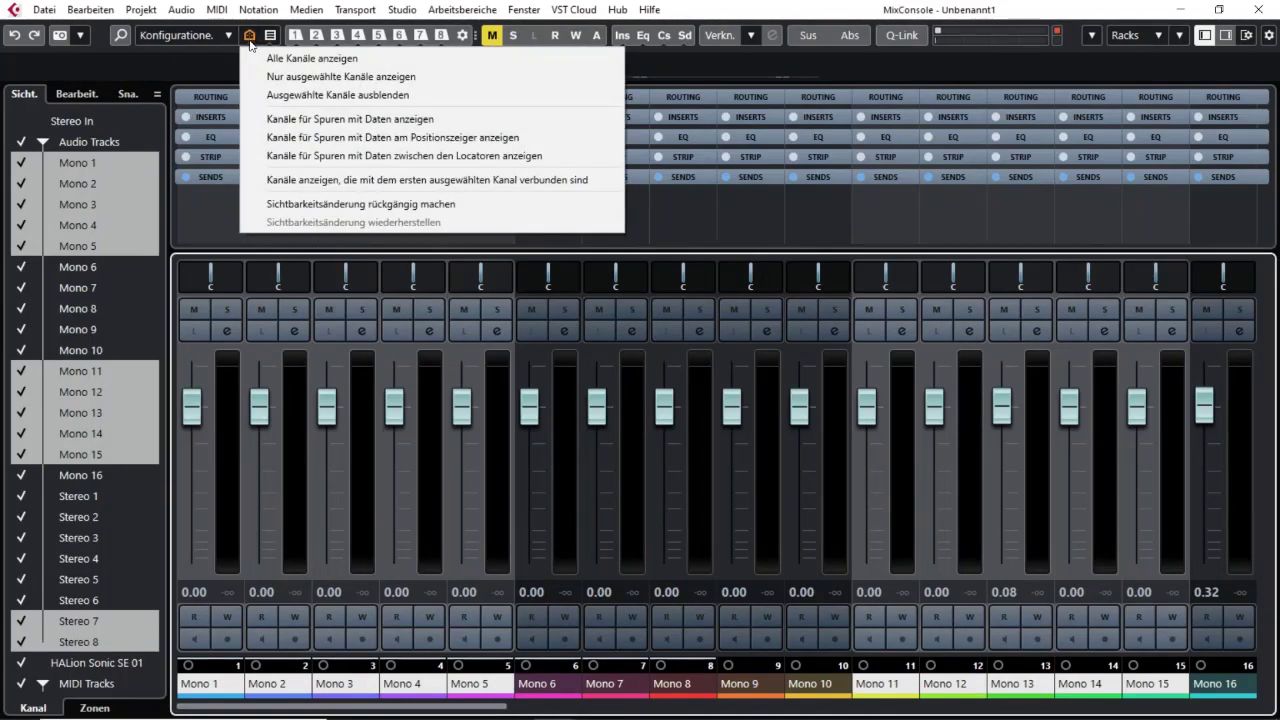
pyautogui.click(330, 76)
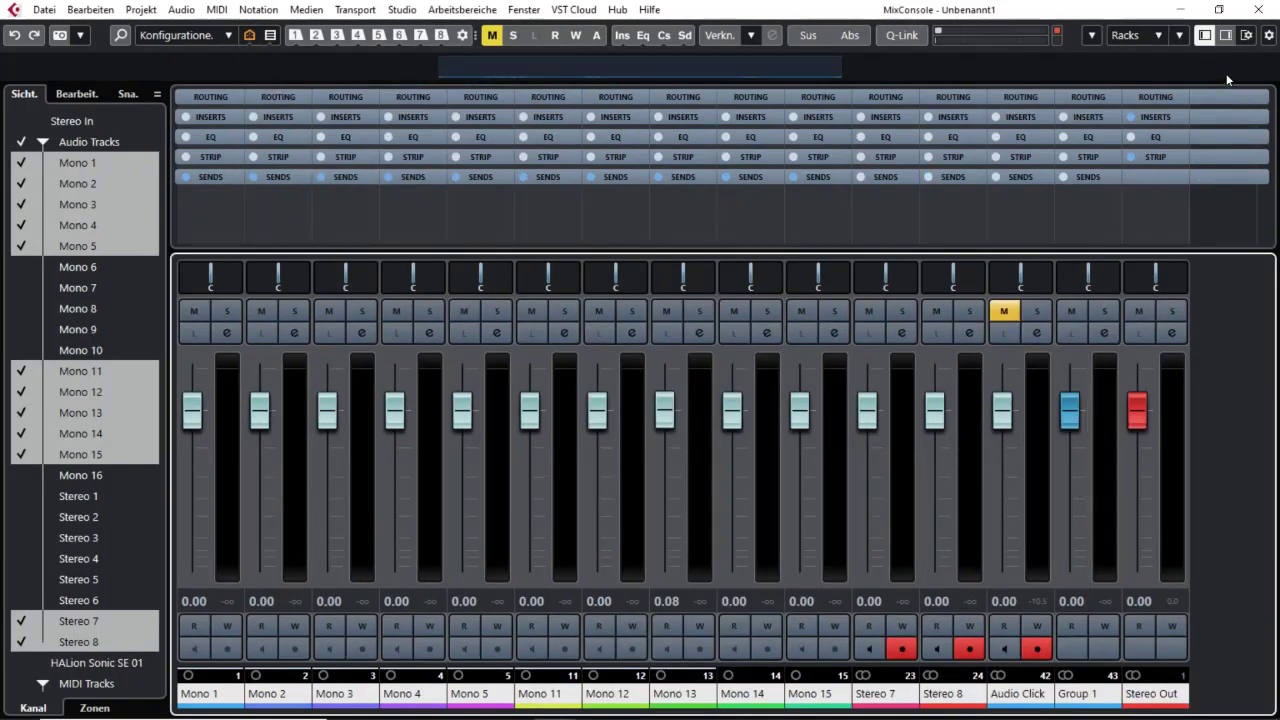
pyautogui.click(1258, 9)
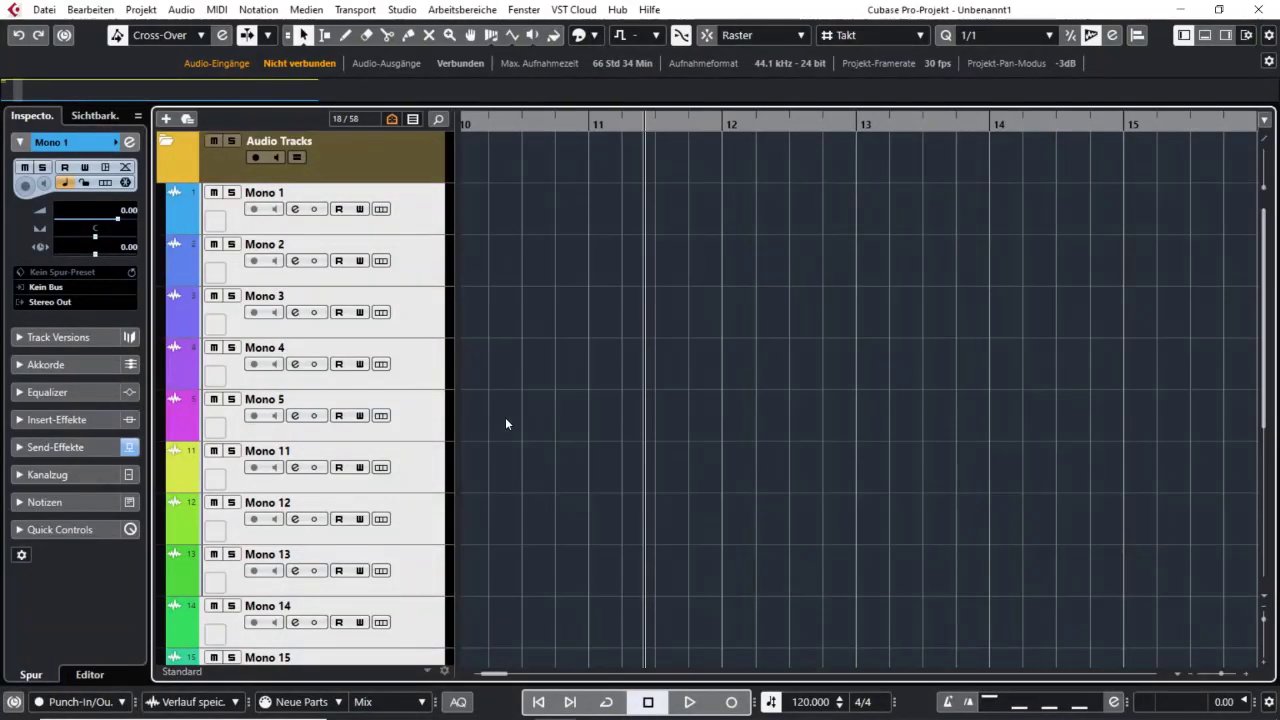
pyautogui.scroll(-5, 421, 434)
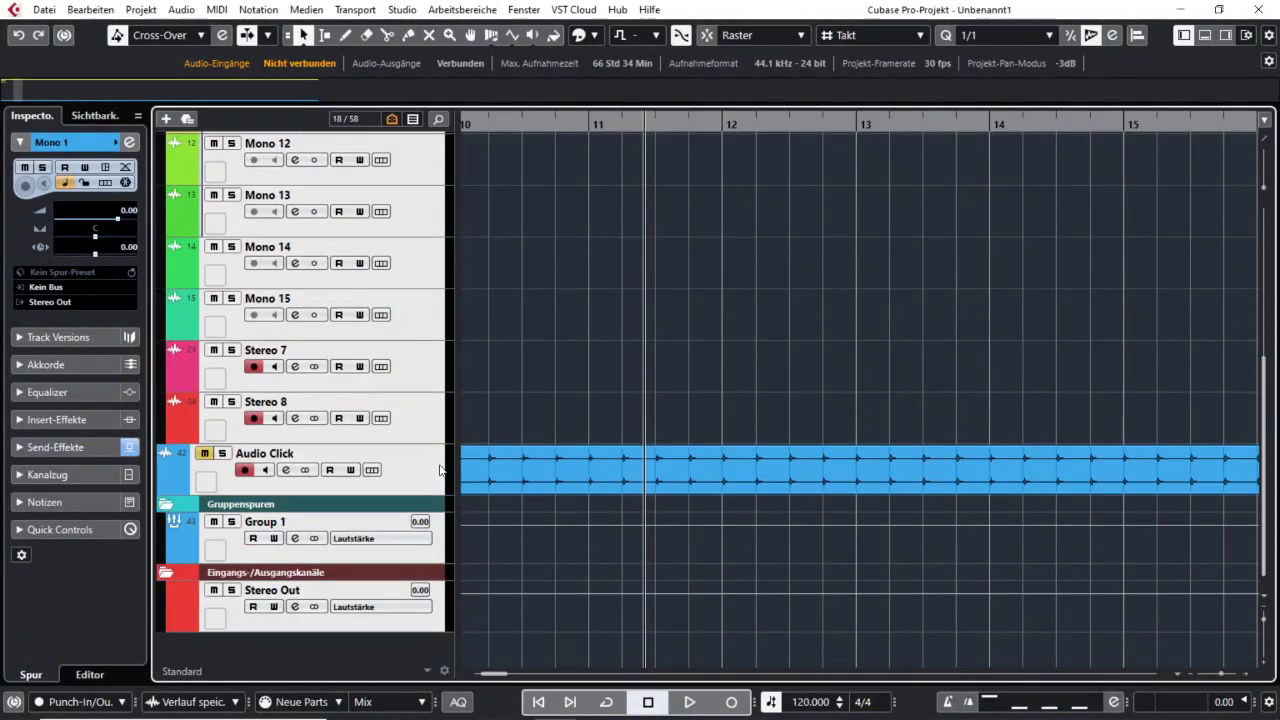
# - Review the project and MixConsole synchronization options, and compare the visible tracks with the channels in the mixer
pyautogui.click(137, 119)
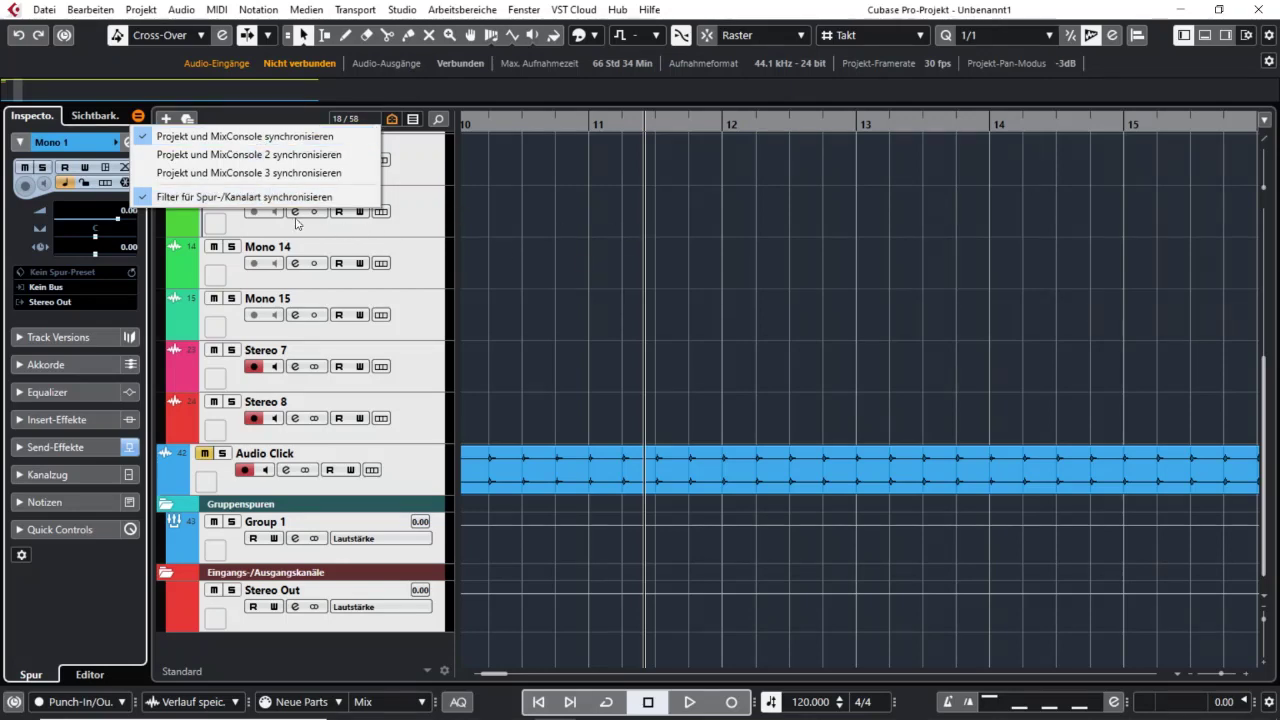
pyautogui.click(865, 279)
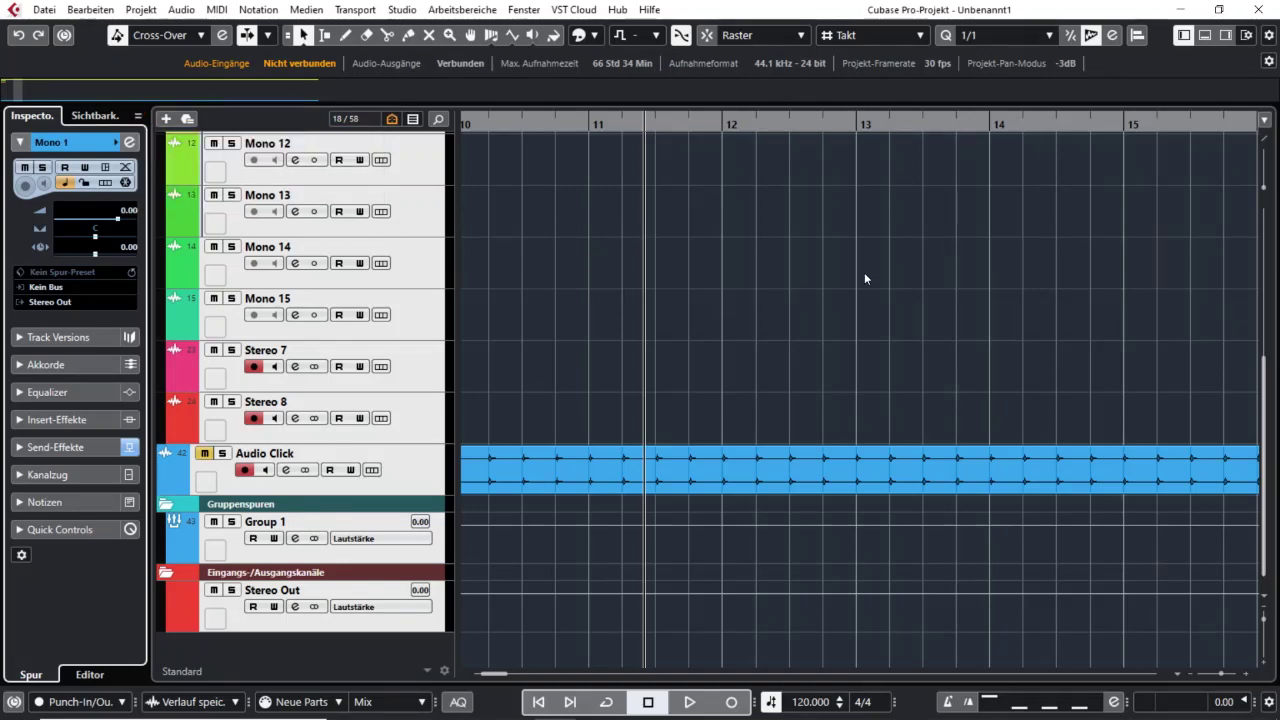
pyautogui.press('F3')
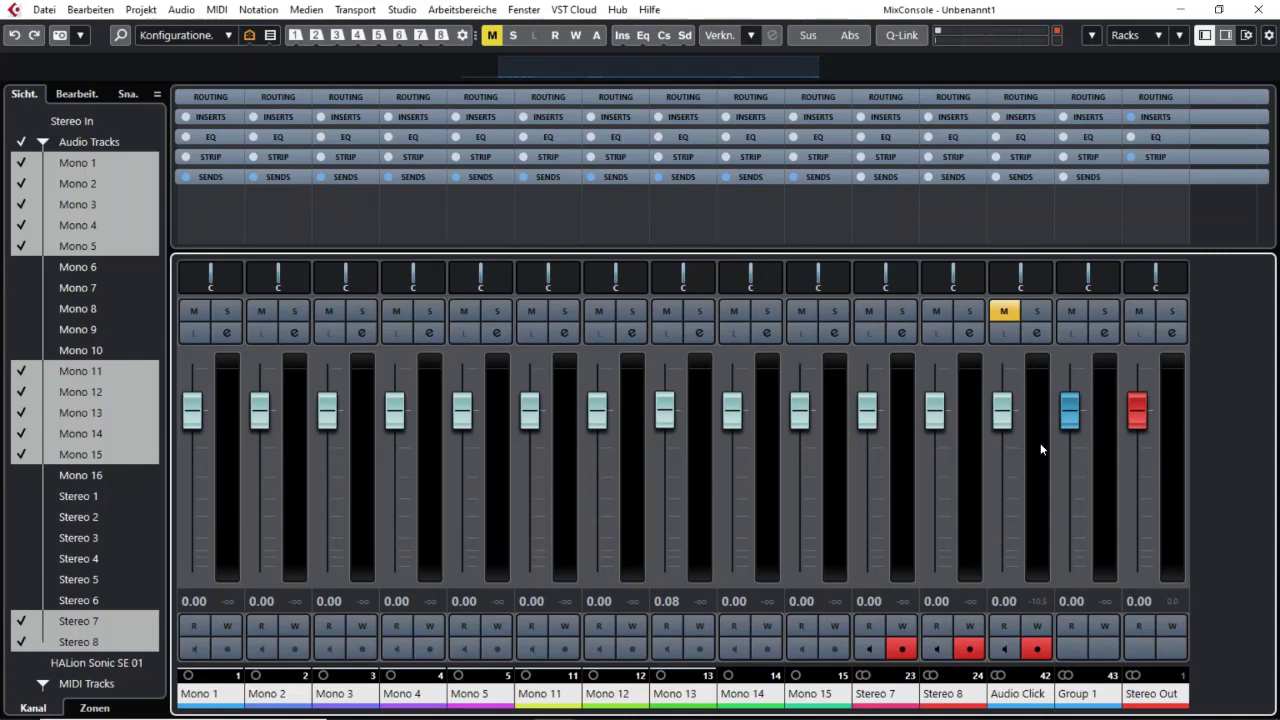
pyautogui.click(1258, 9)
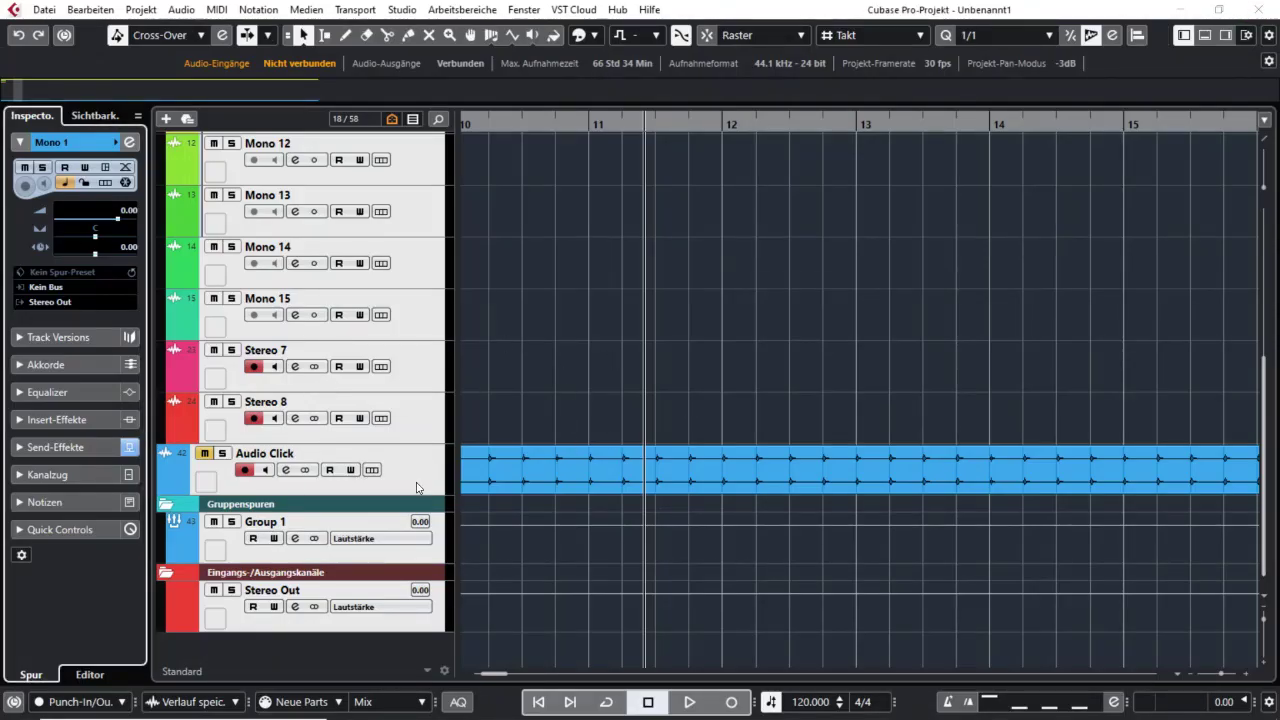
# - Reduce the height of the filtered tracks so that they all fit in the project's track list
pyautogui.scroll(2, 379, 323)
pyautogui.scroll(5, 379, 323)
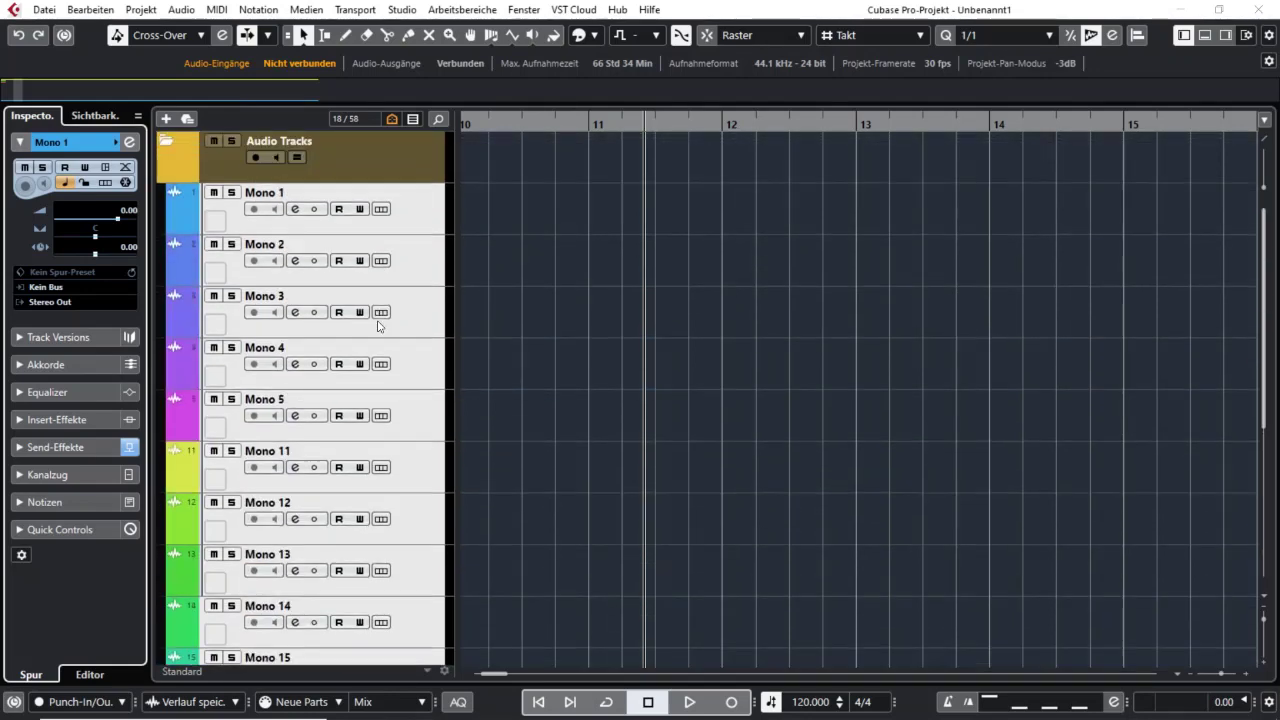
pyautogui.click(1262, 606)
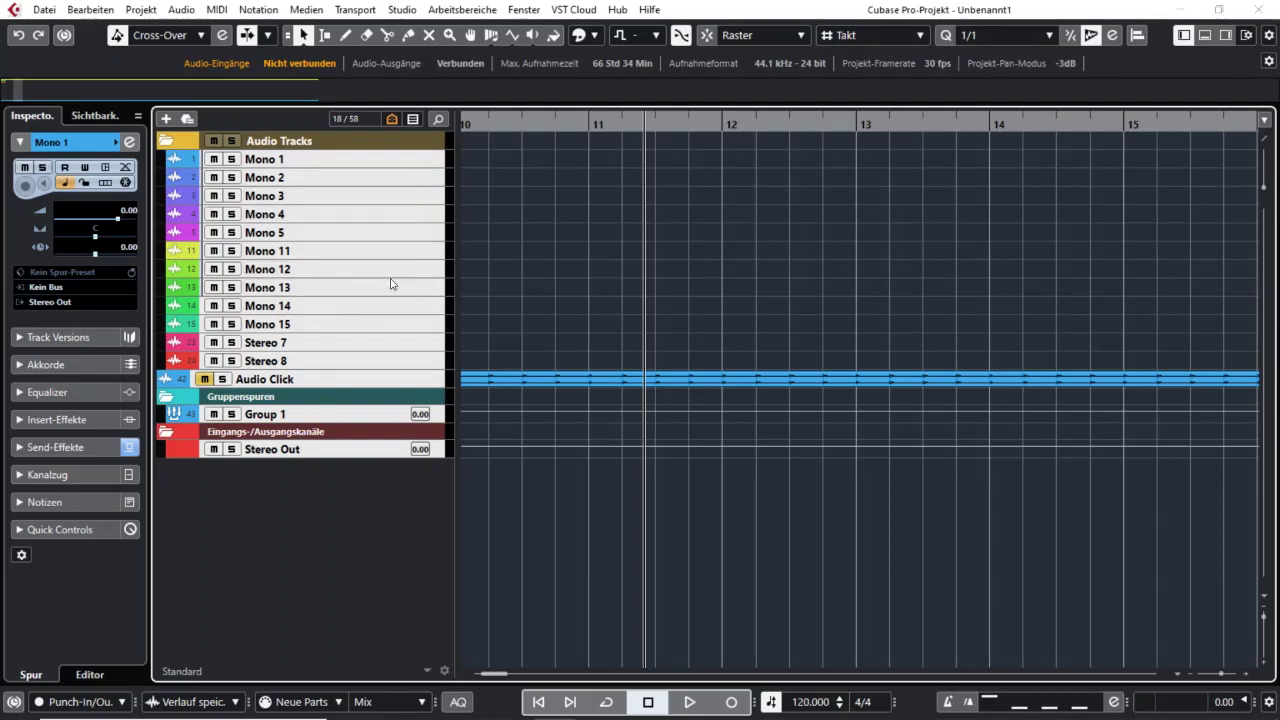
# - Show all channels again in the MixConsole, select the Mono 7 channel and return to the project
pyautogui.press('F3')
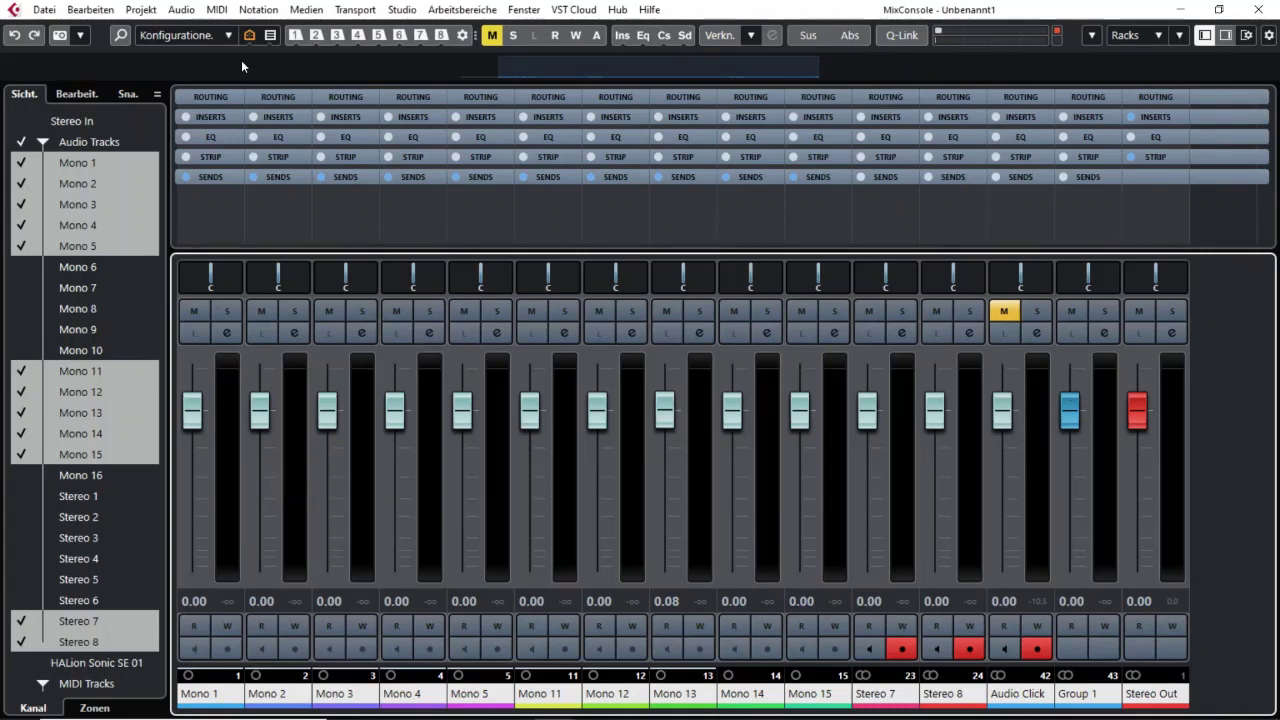
pyautogui.click(269, 36)
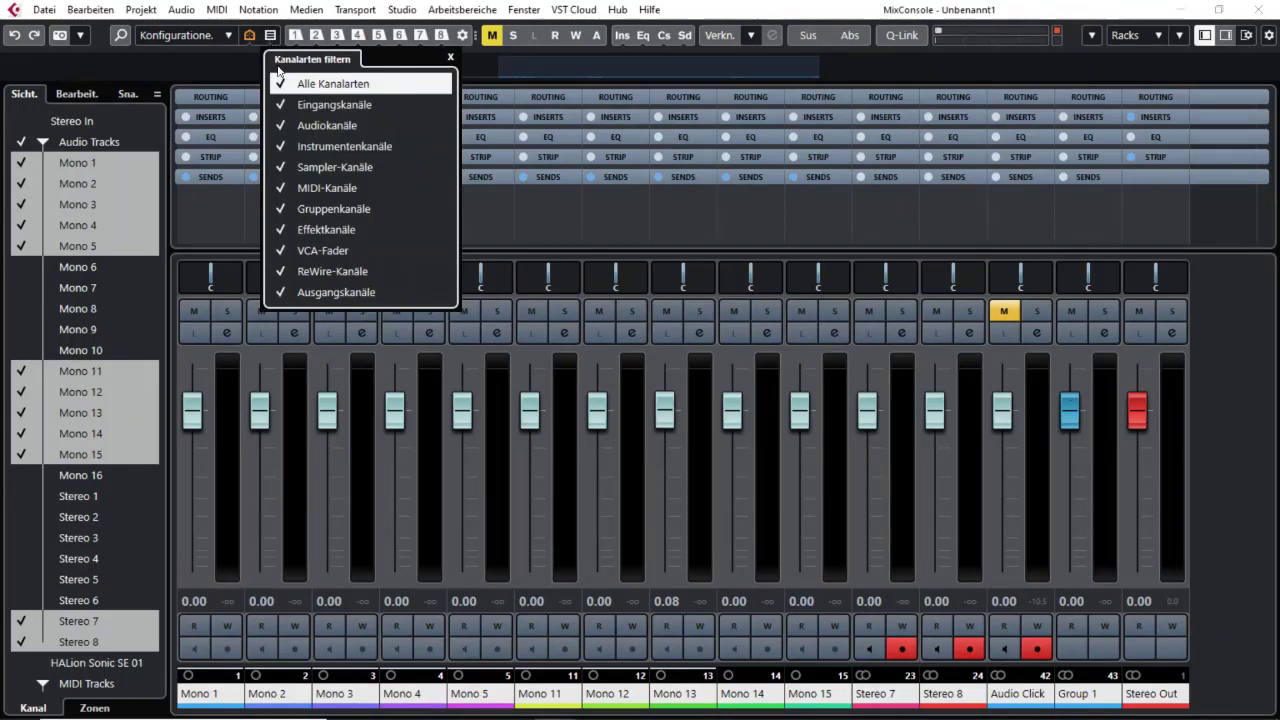
pyautogui.click(249, 36)
pyautogui.click(249, 36)
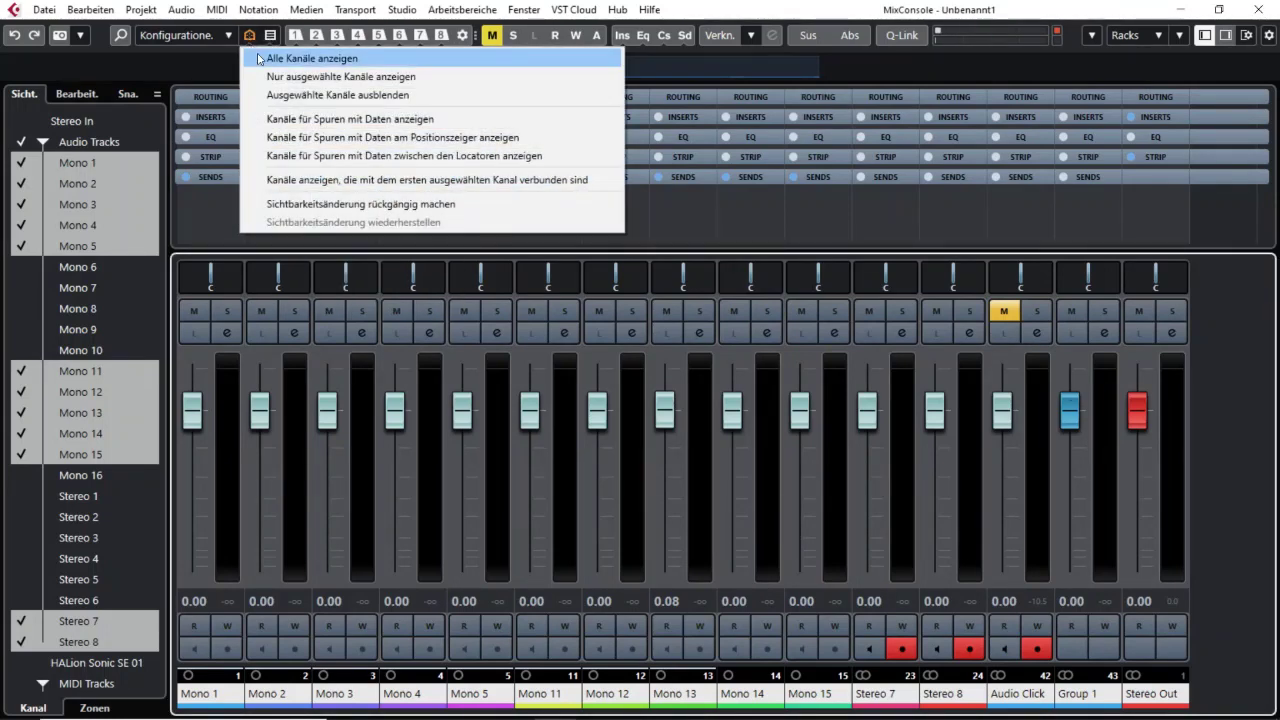
pyautogui.click(300, 58)
pyautogui.click(694, 525)
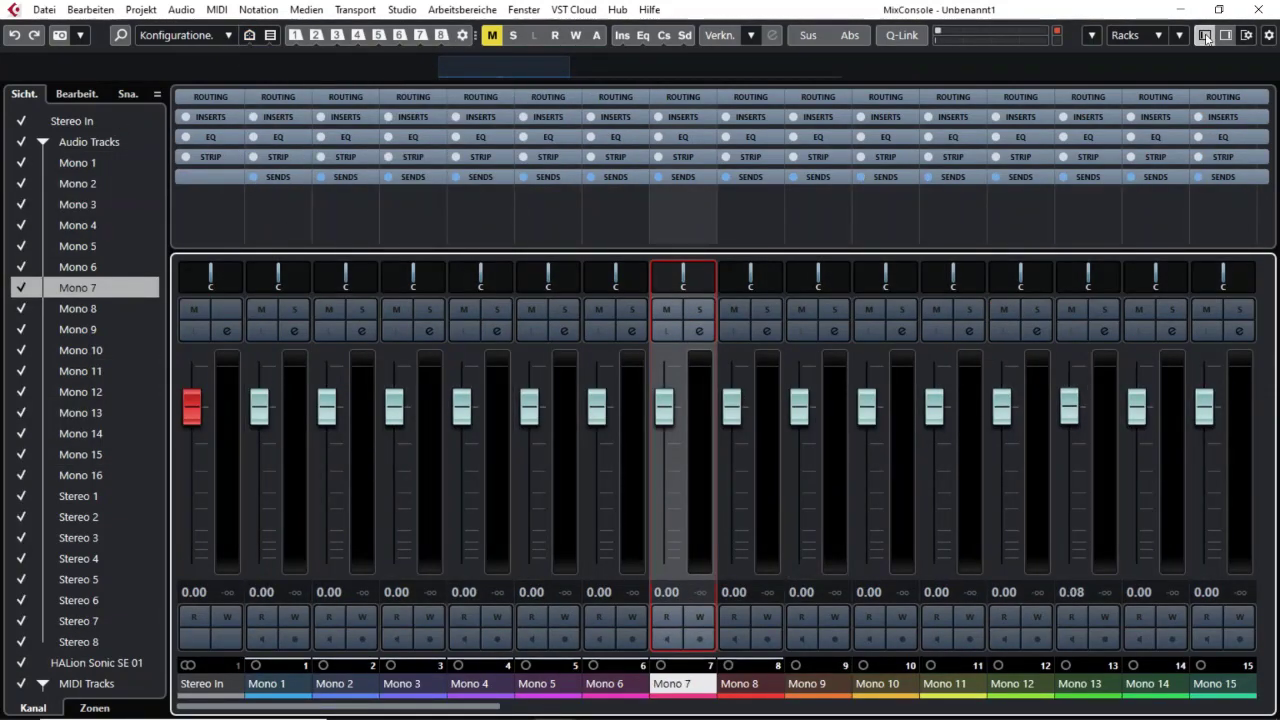
pyautogui.click(1258, 9)
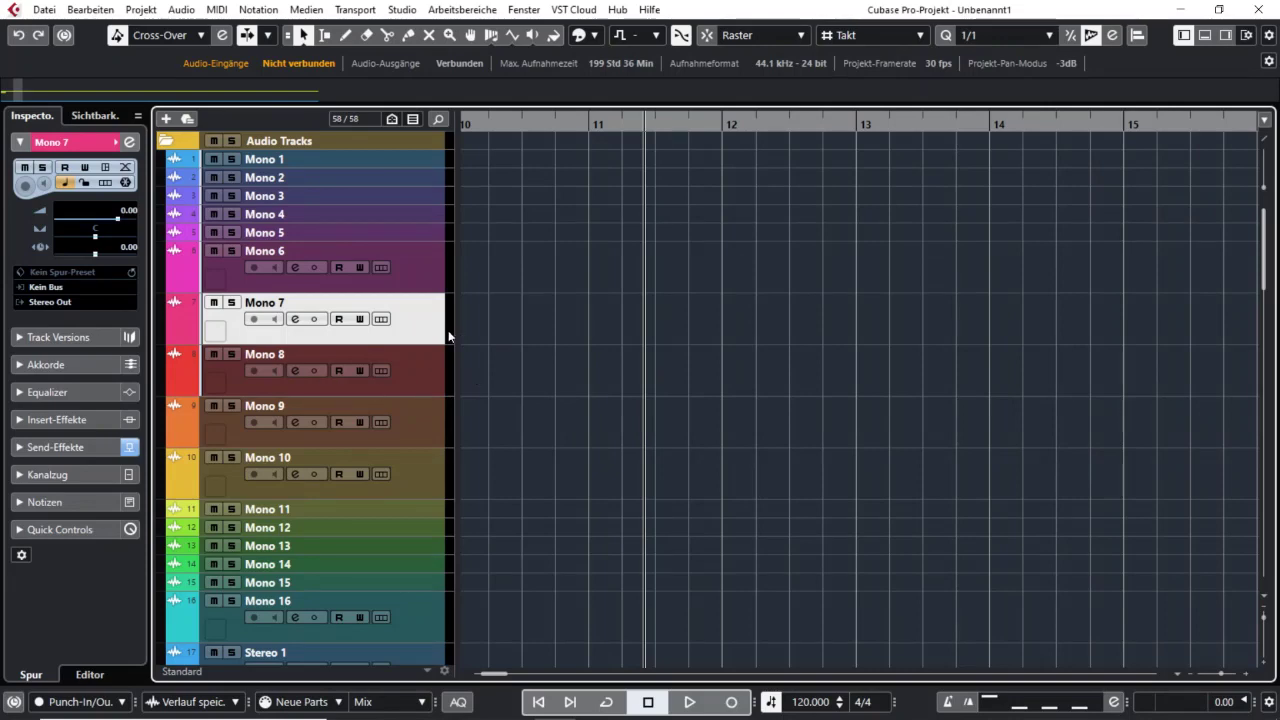
# - Look through the full track list, and use the track search to locate and select MIDI 08 in the MIDI Tracks folder
pyautogui.scroll(-20, 415, 400)
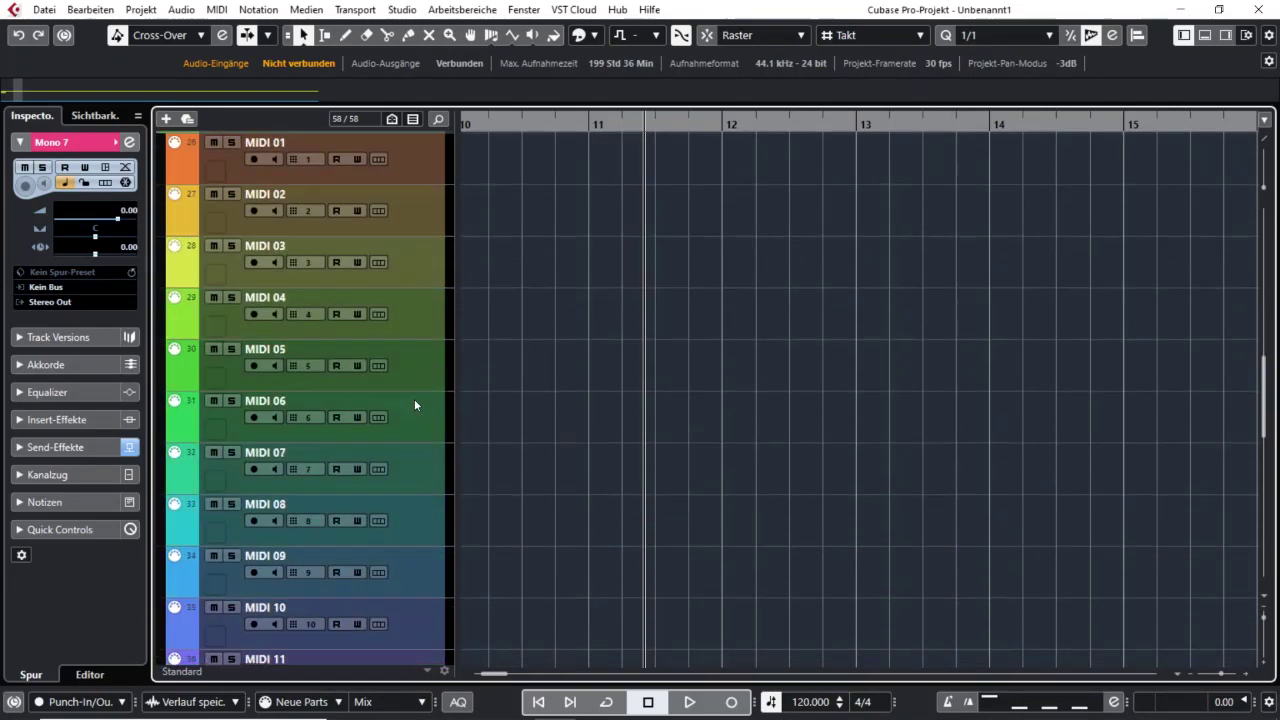
pyautogui.scroll(-5, 415, 395)
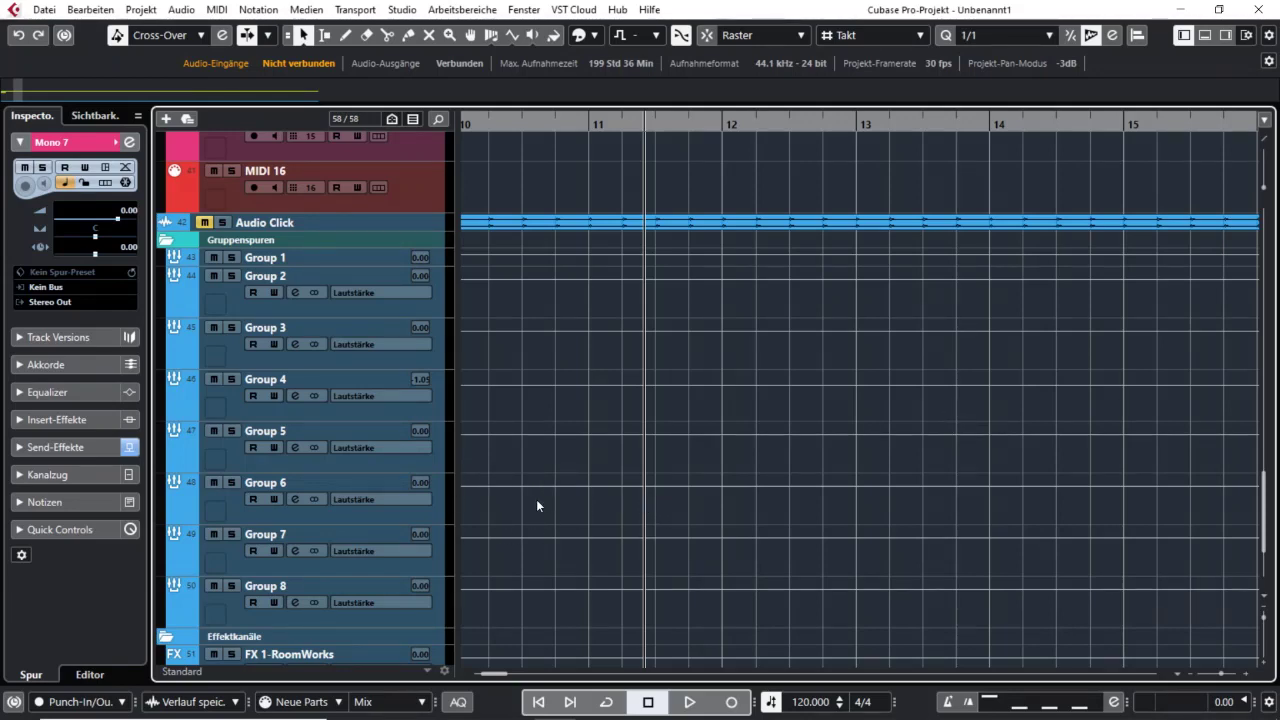
pyautogui.scroll(-3, 700, 503)
pyautogui.scroll(15, 693, 504)
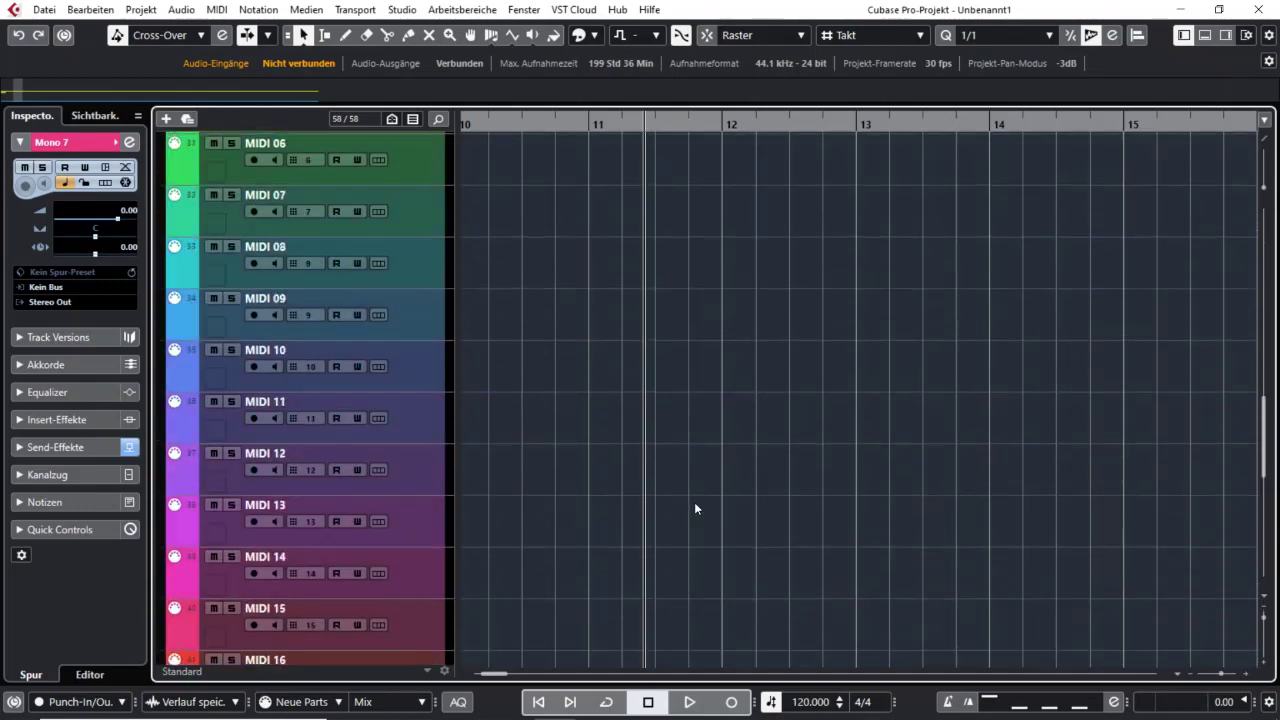
pyautogui.scroll(8, 695, 503)
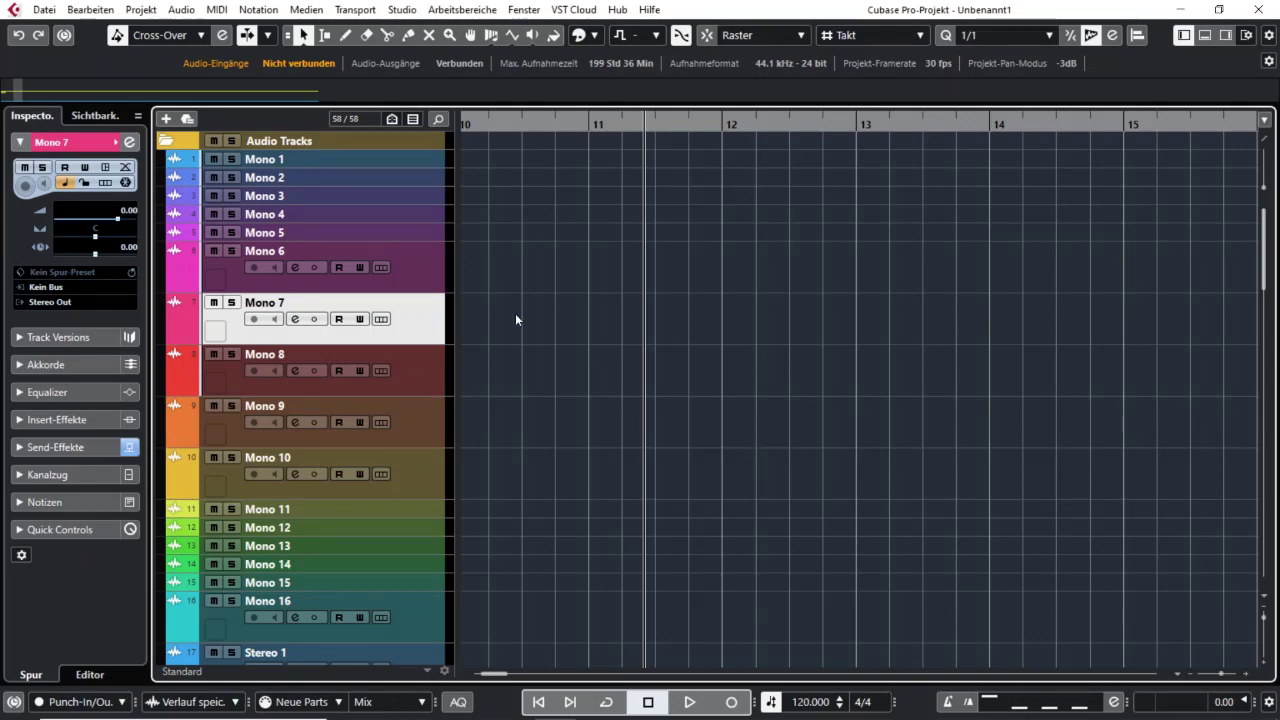
pyautogui.click(441, 118)
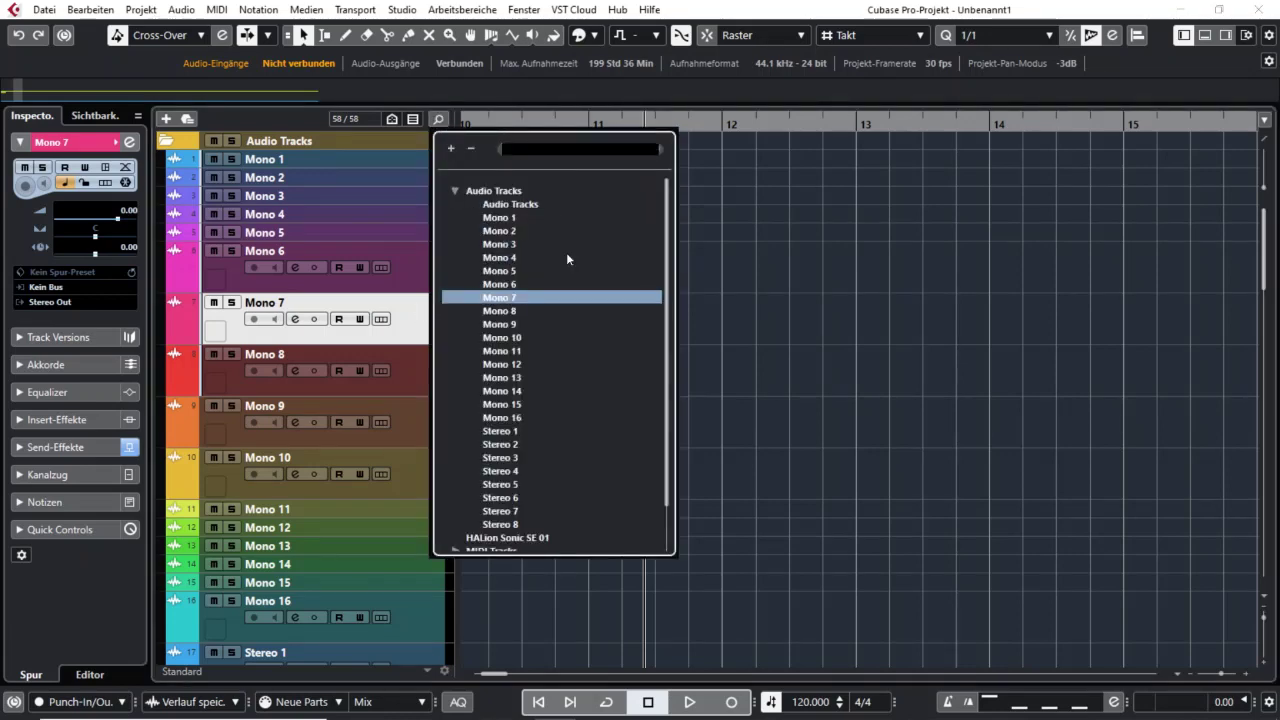
pyautogui.scroll(-2, 566, 252)
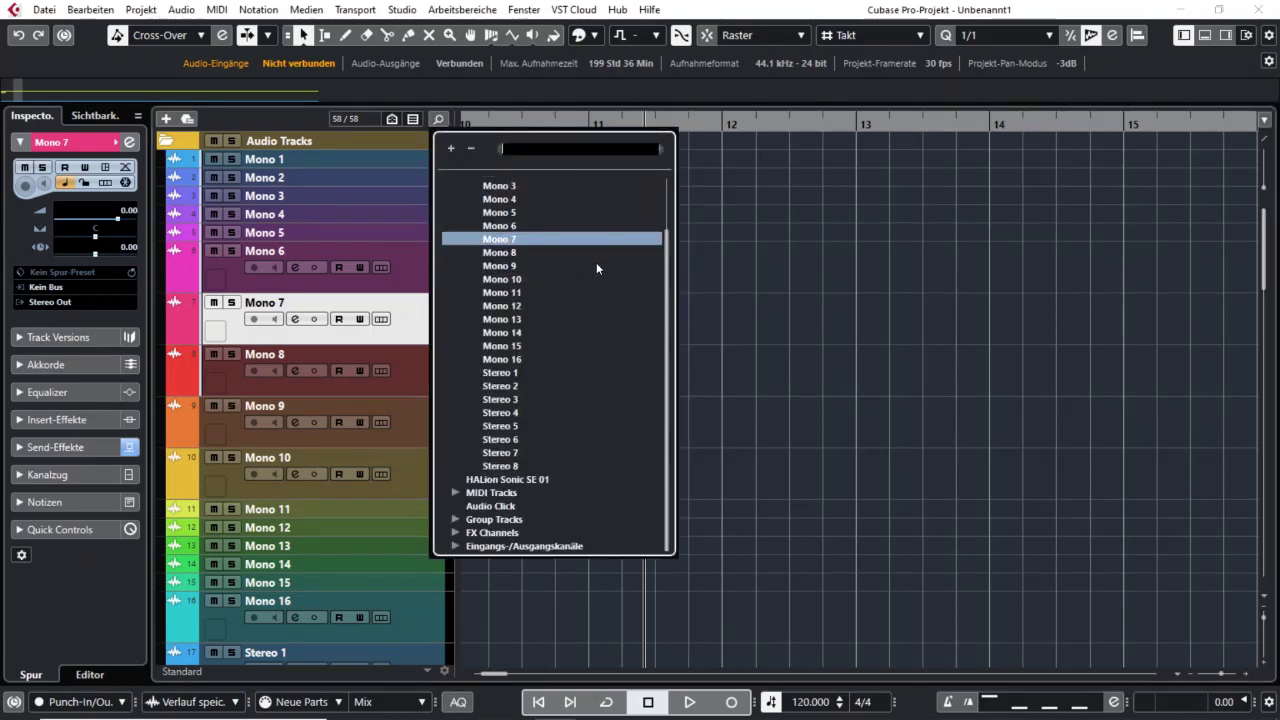
pyautogui.click(455, 491)
pyautogui.scroll(-5, 518, 445)
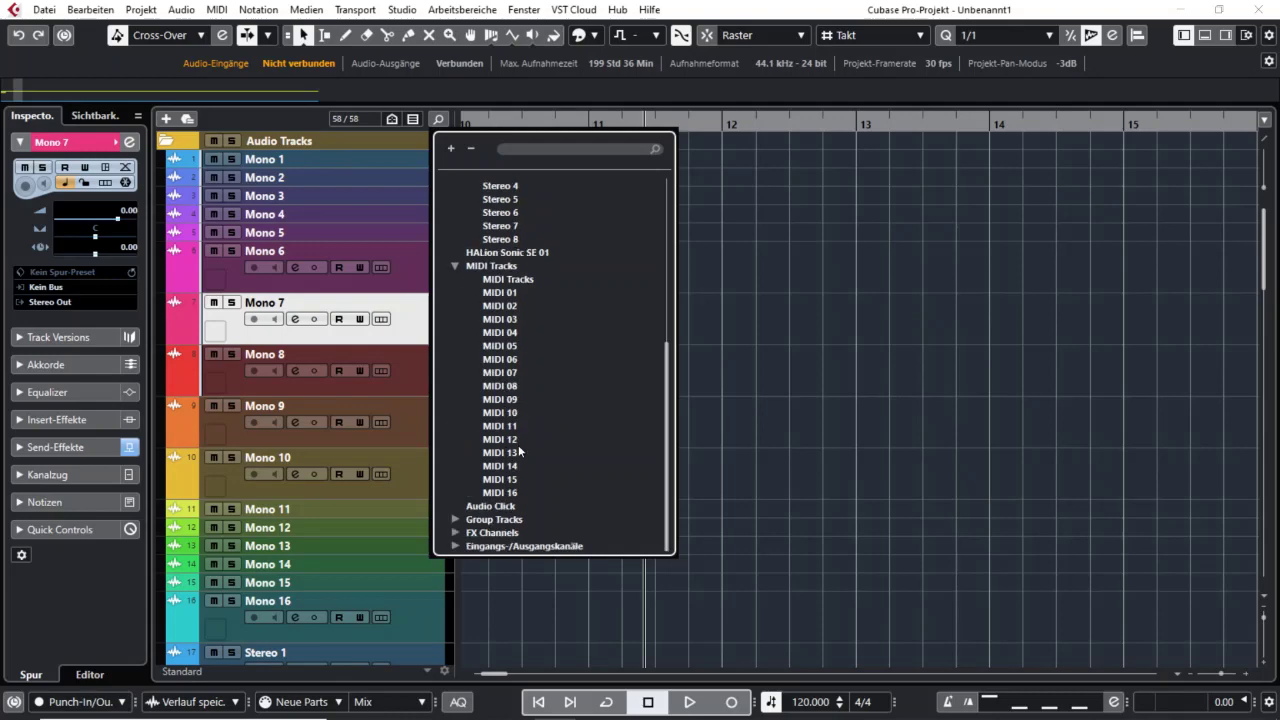
pyautogui.click(500, 387)
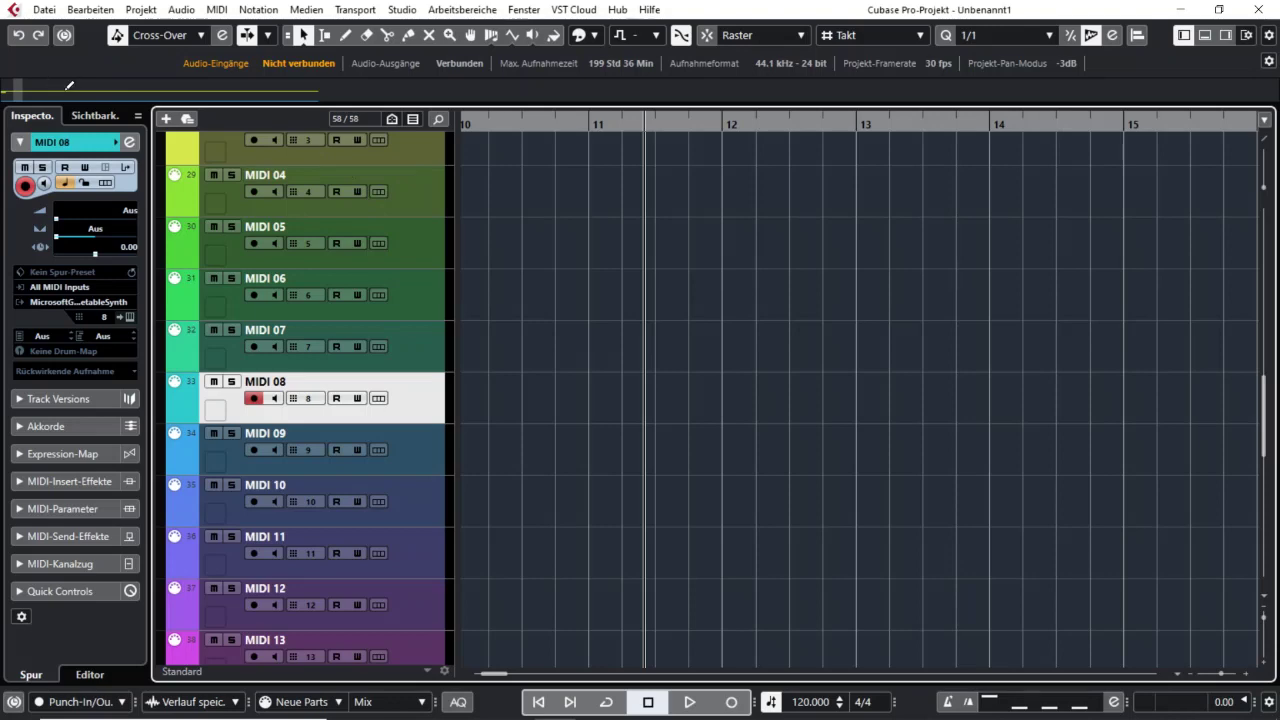
# - Zoom the timeline out to begin at bar 1 and select the Group 3 track
pyautogui.moveTo(69, 85); pyautogui.dragTo(2, 90)
pyautogui.scroll(-3, 832, 397)
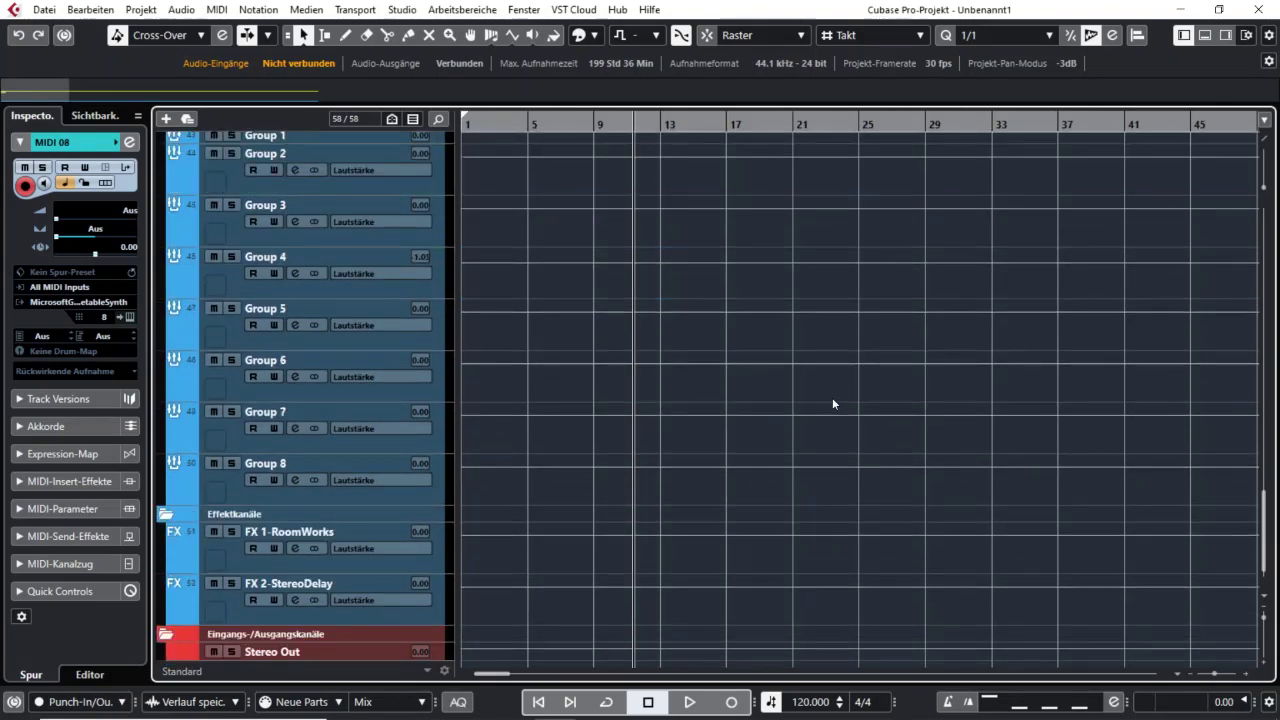
pyautogui.scroll(-1, 730, 389)
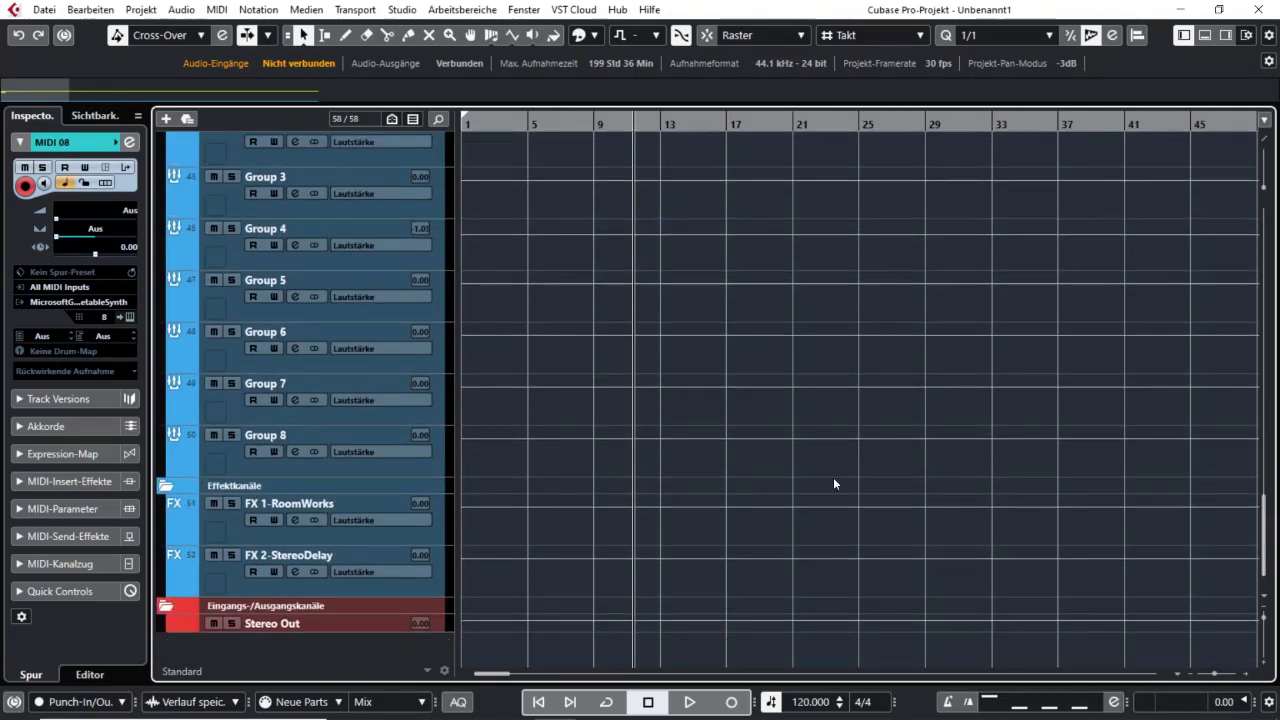
pyautogui.click(416, 195)
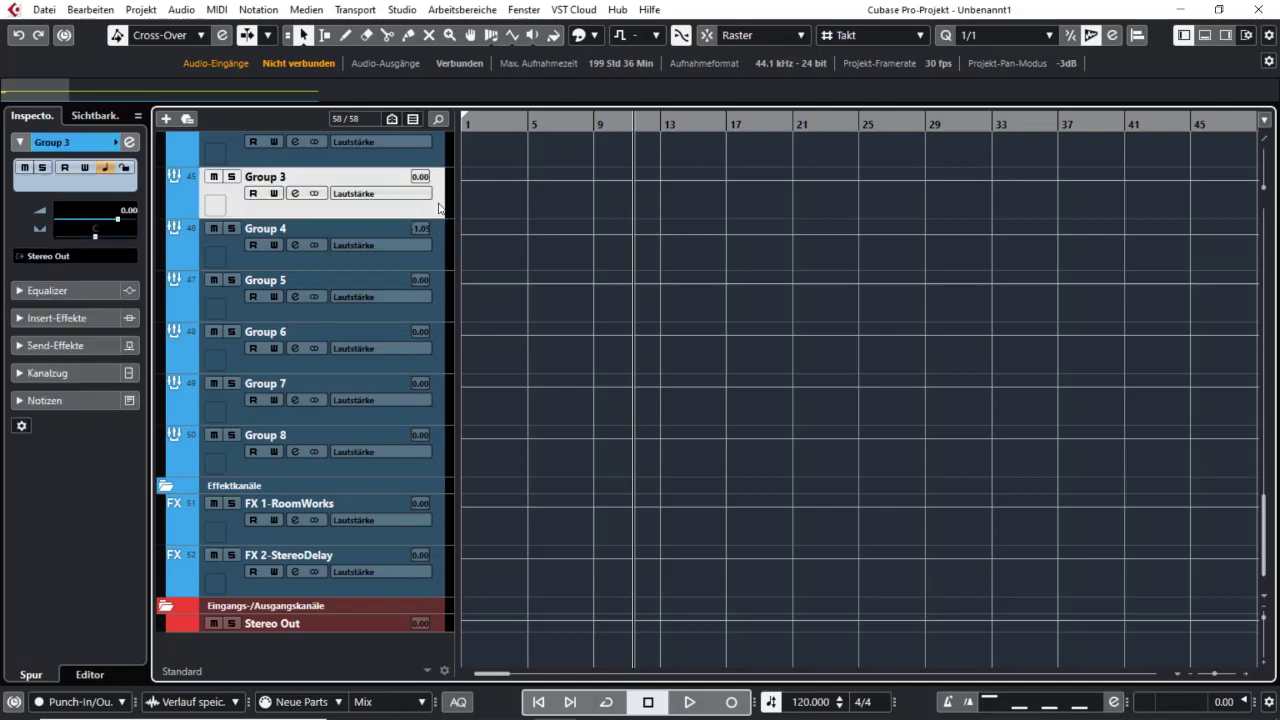
# - Move the project cursor to about bar 10 and select the FX 2-StereoDelay track
pyautogui.click(529, 122)
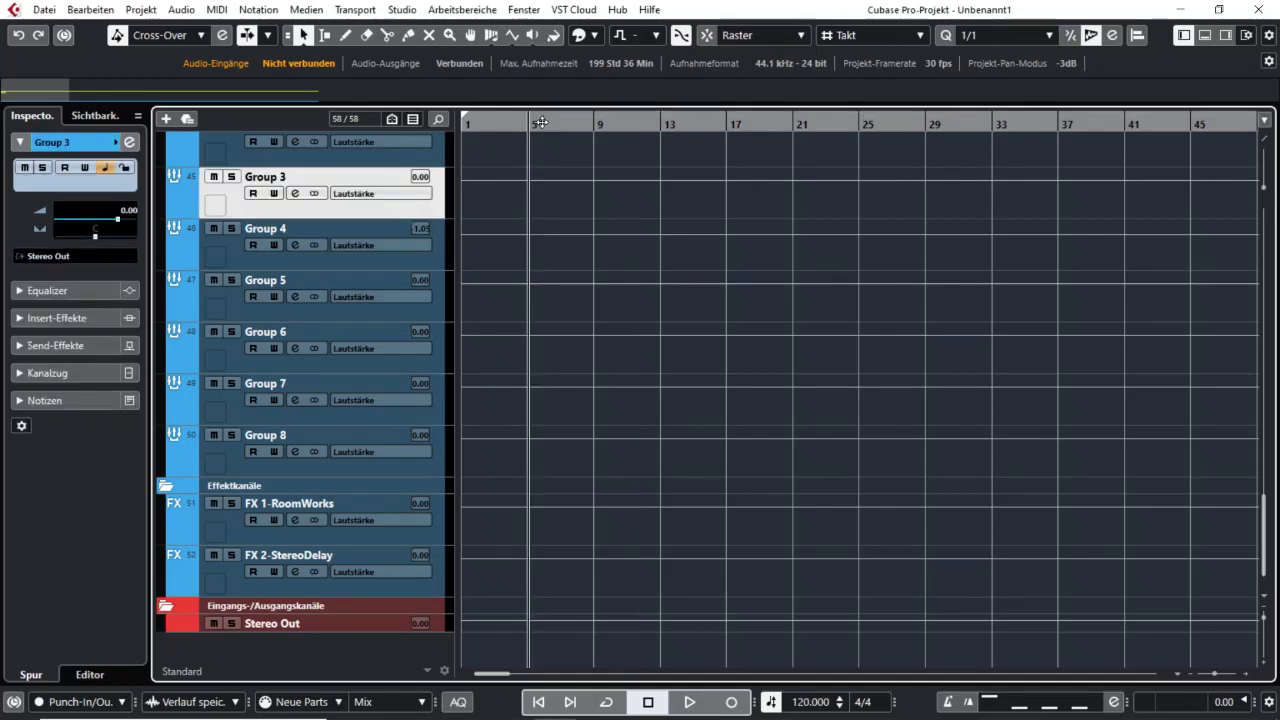
pyautogui.click(553, 122)
pyautogui.moveTo(582, 124); pyautogui.dragTo(615, 127)
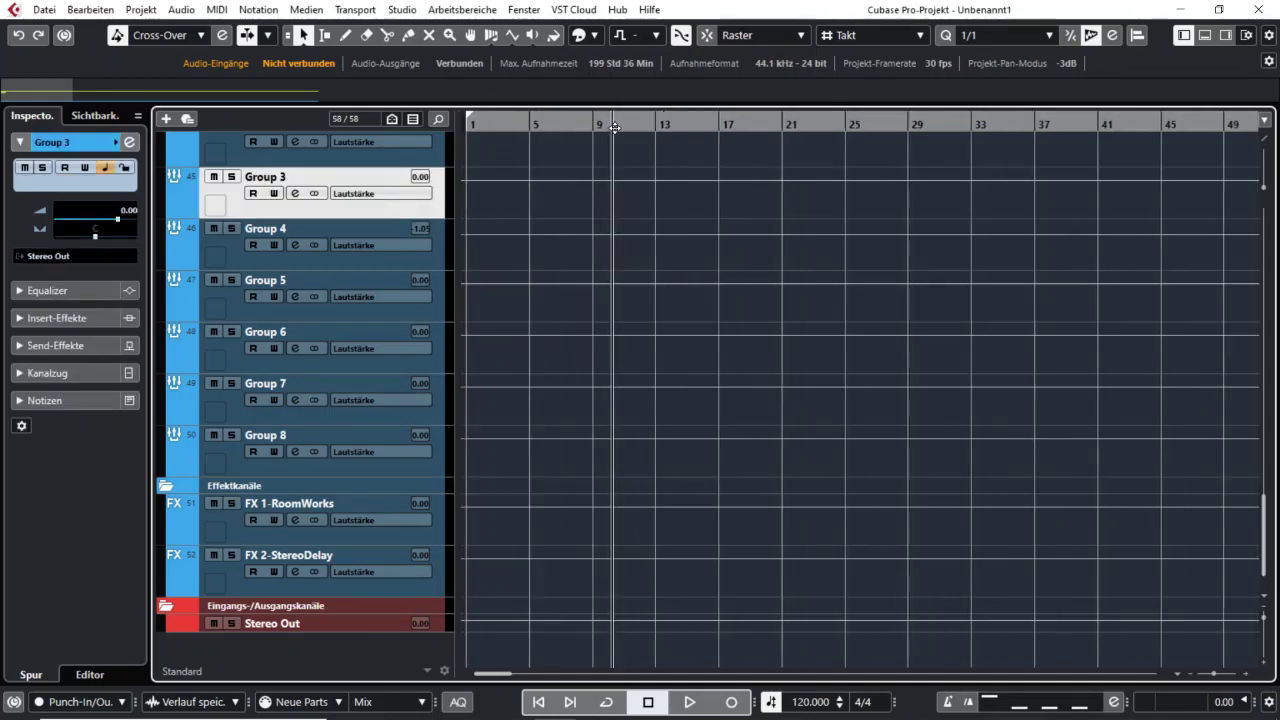
pyautogui.click(430, 590)
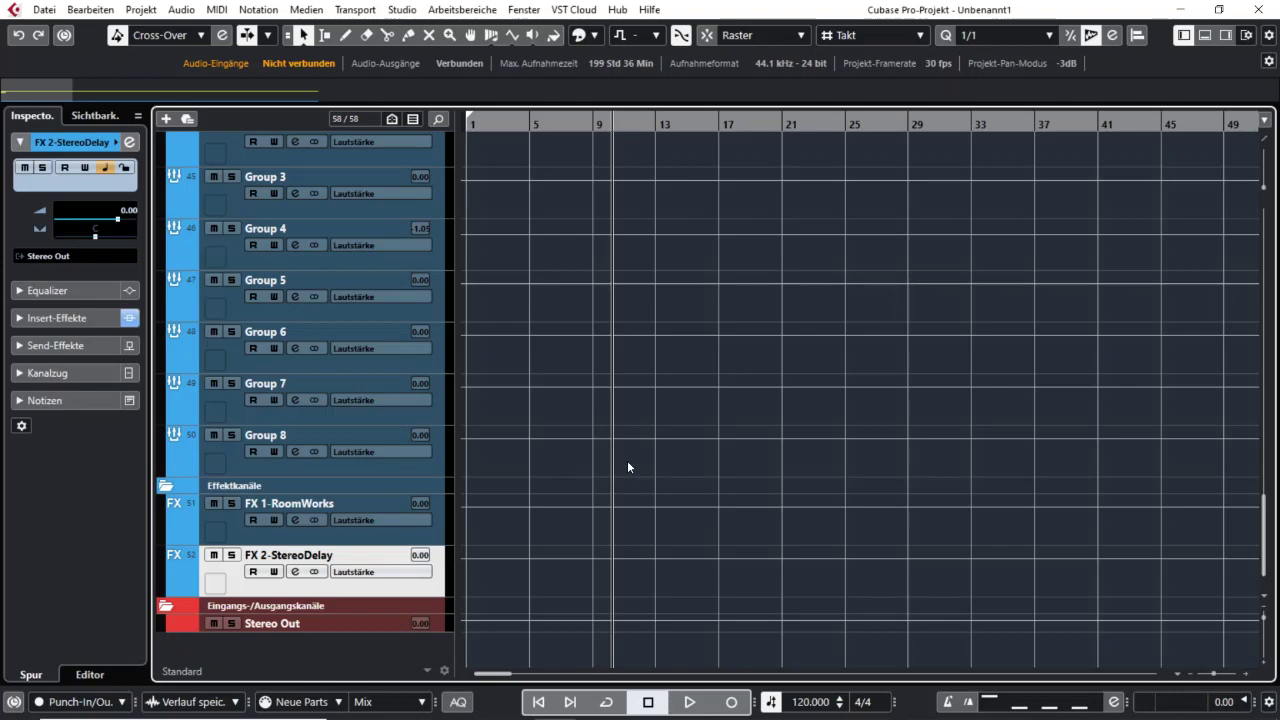
# - Select the MIDI 10 track and add one HALion Sonic SE instrument track routed to Stereo Out below it
pyautogui.scroll(10, 649, 412)
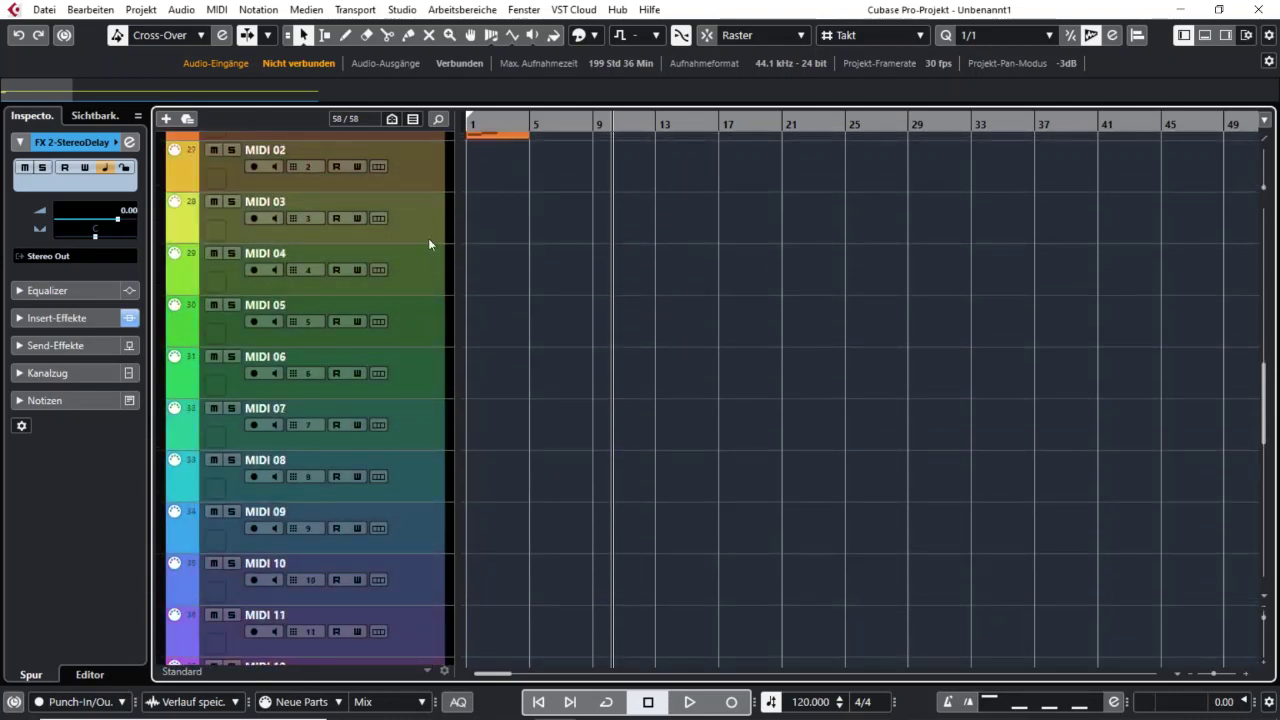
pyautogui.click(428, 238)
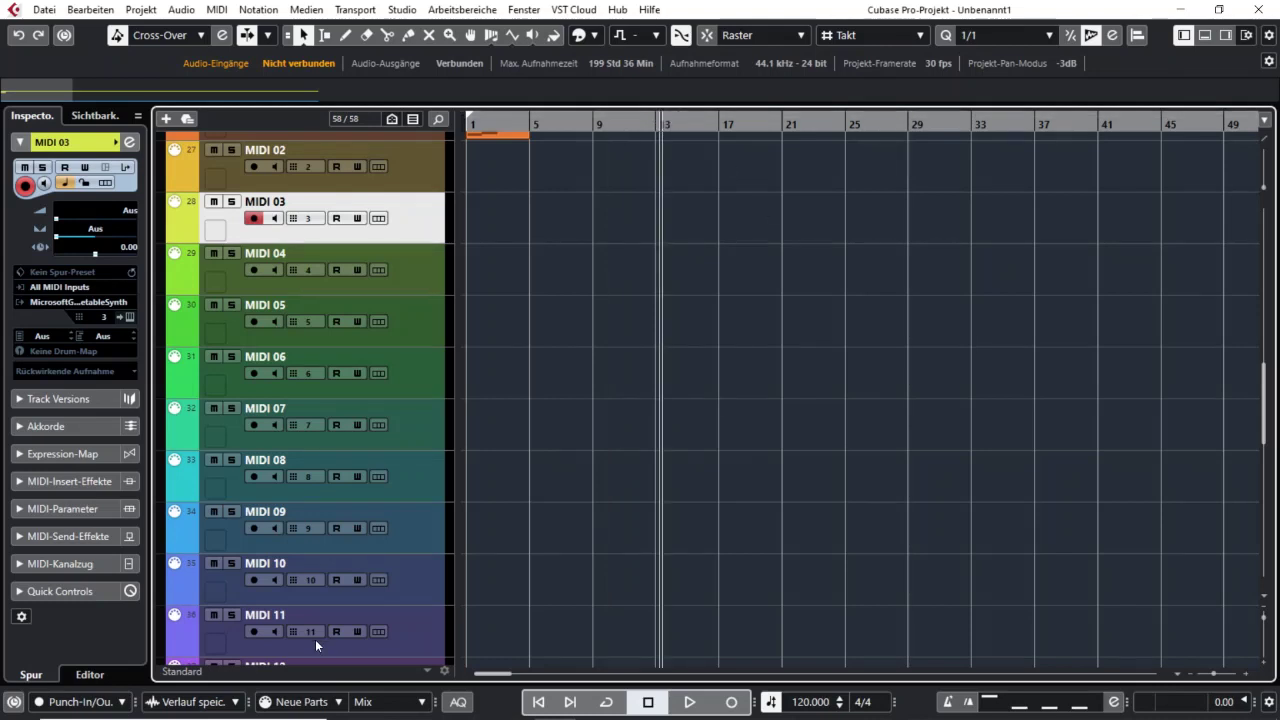
pyautogui.click(427, 579)
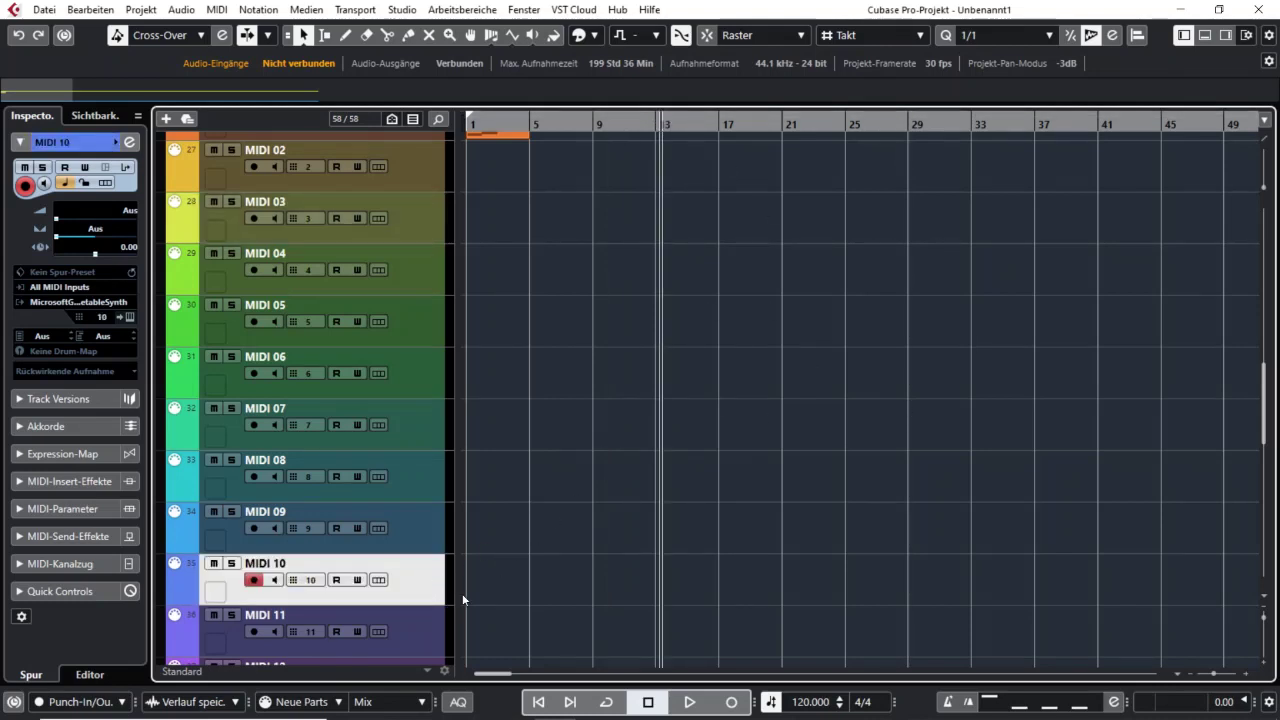
pyautogui.doubleClick(442, 596)
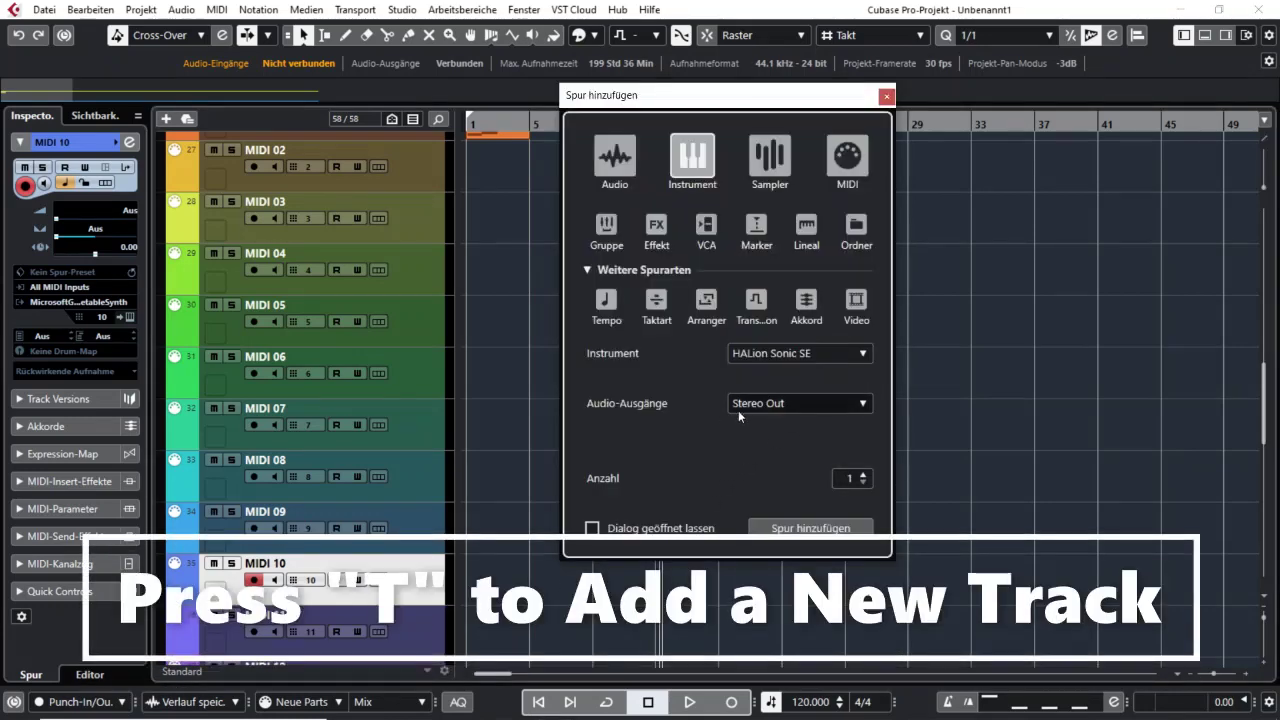
pyautogui.click(843, 529)
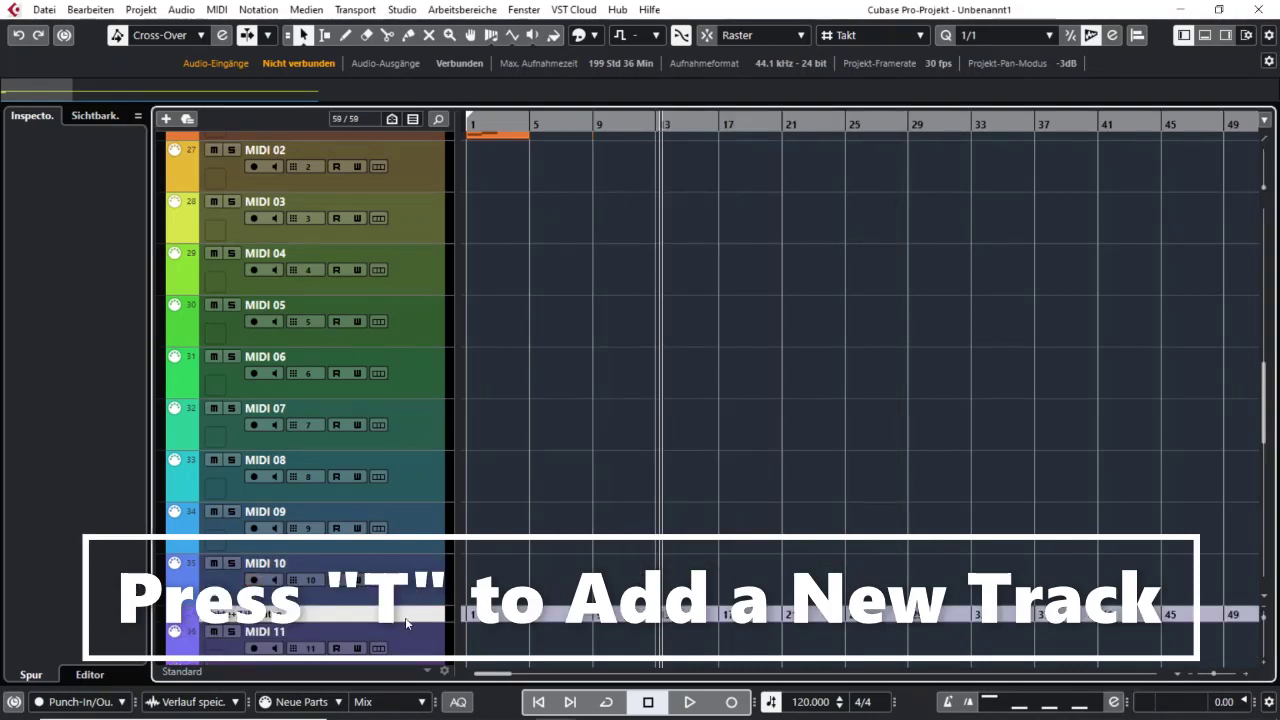
# - Move the ruler track between MIDI 04 and MIDI 05, and try adding a second ruler track below it
pyautogui.moveTo(408, 616); pyautogui.dragTo(416, 302)
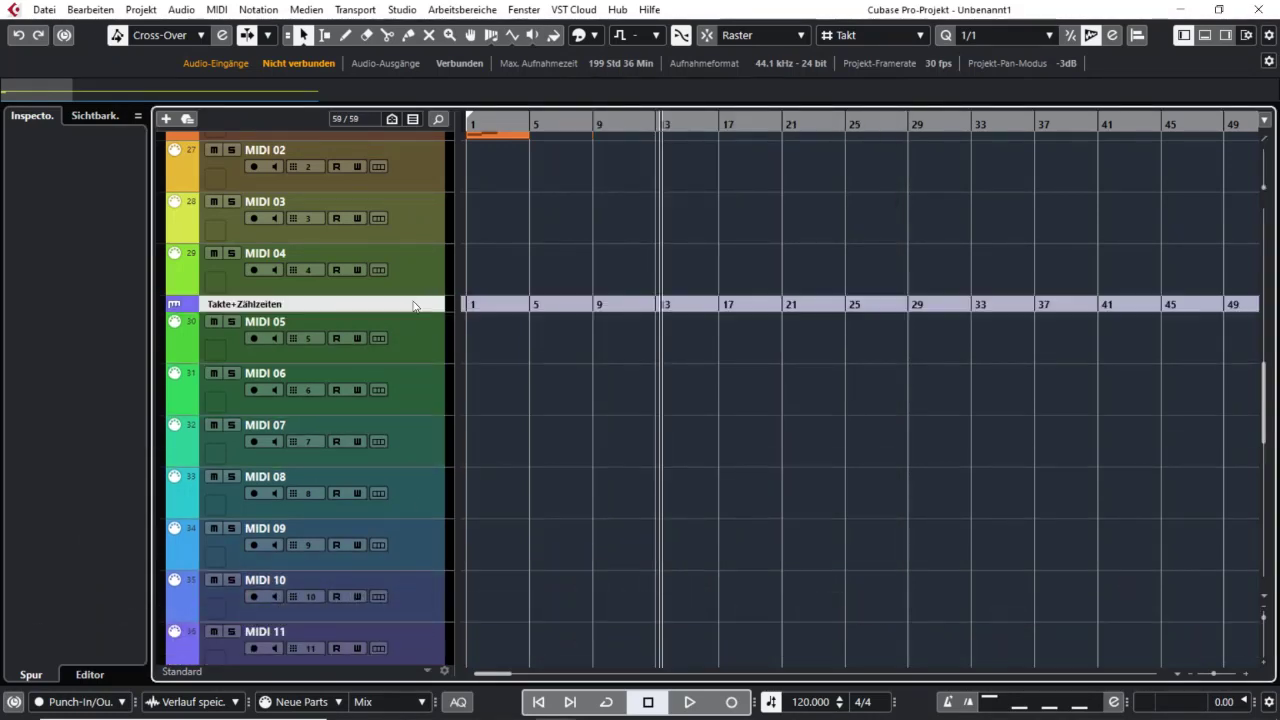
pyautogui.doubleClick(417, 303)
pyautogui.click(838, 530)
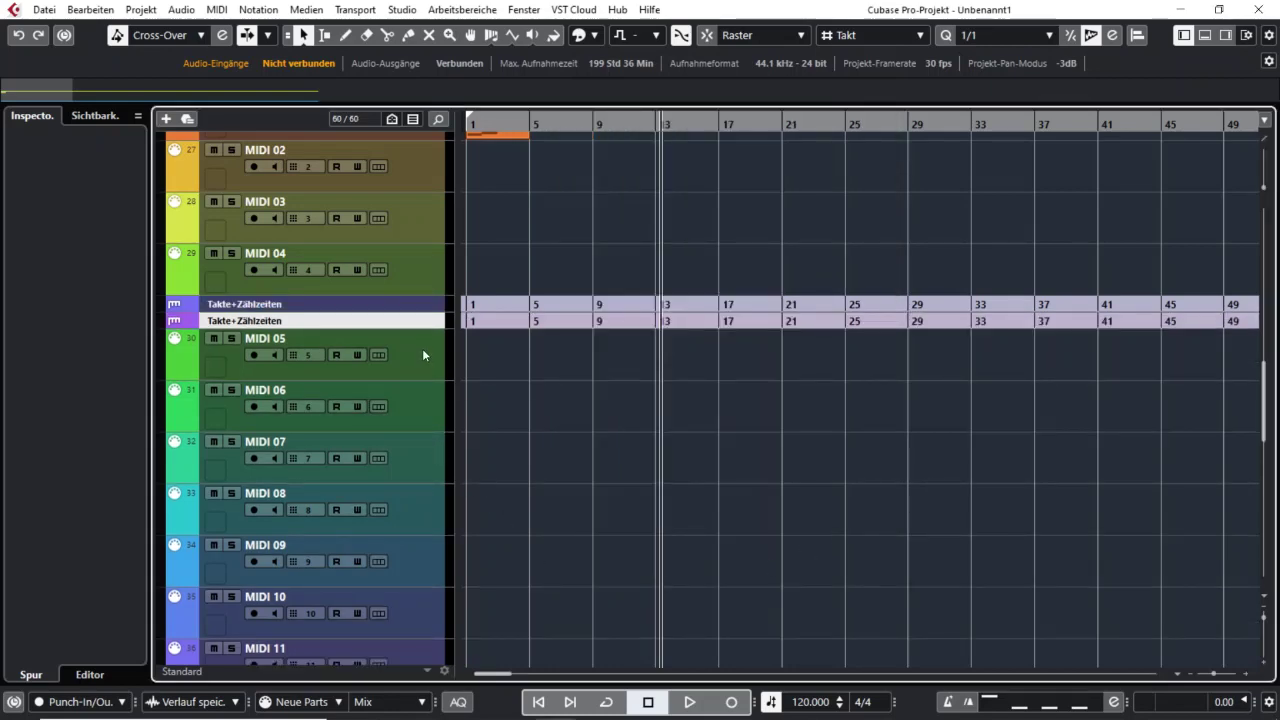
pyautogui.hotkey('ctrl', 'z')
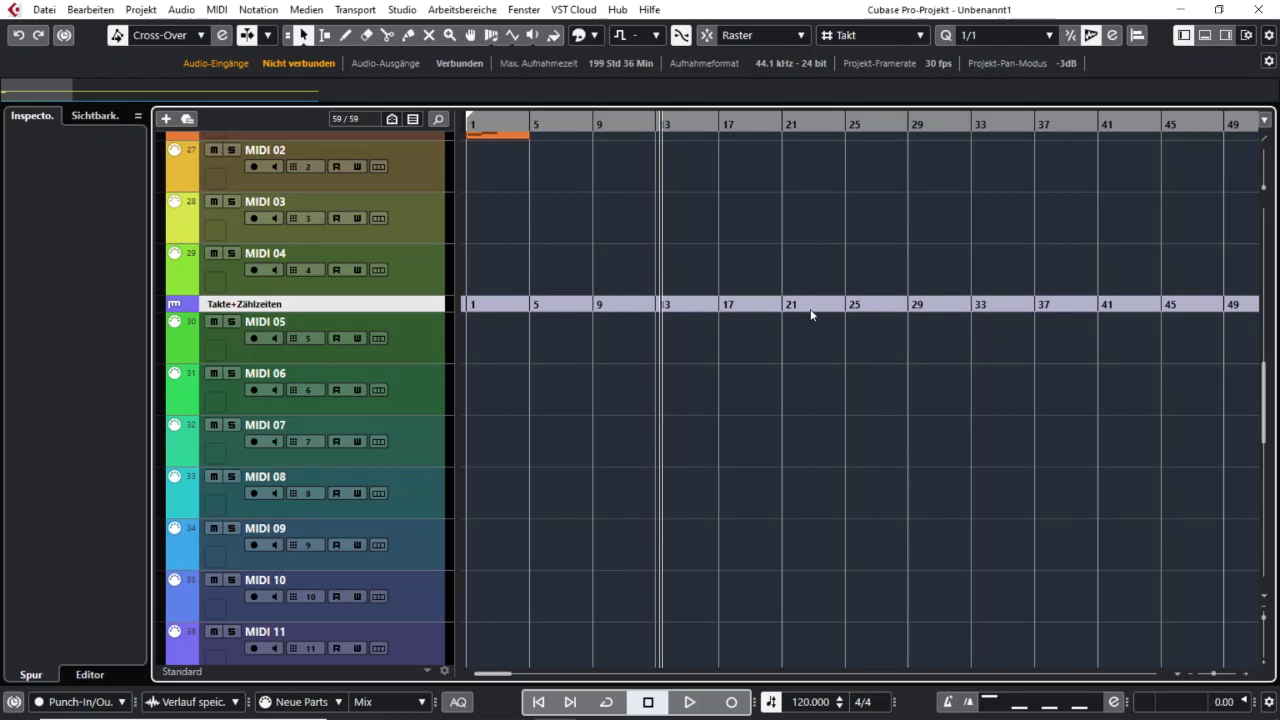
# - Switch the main time ruler to seconds and place the project cursor at several positions, ending at about 1:20
pyautogui.click(1265, 120)
pyautogui.click(876, 164)
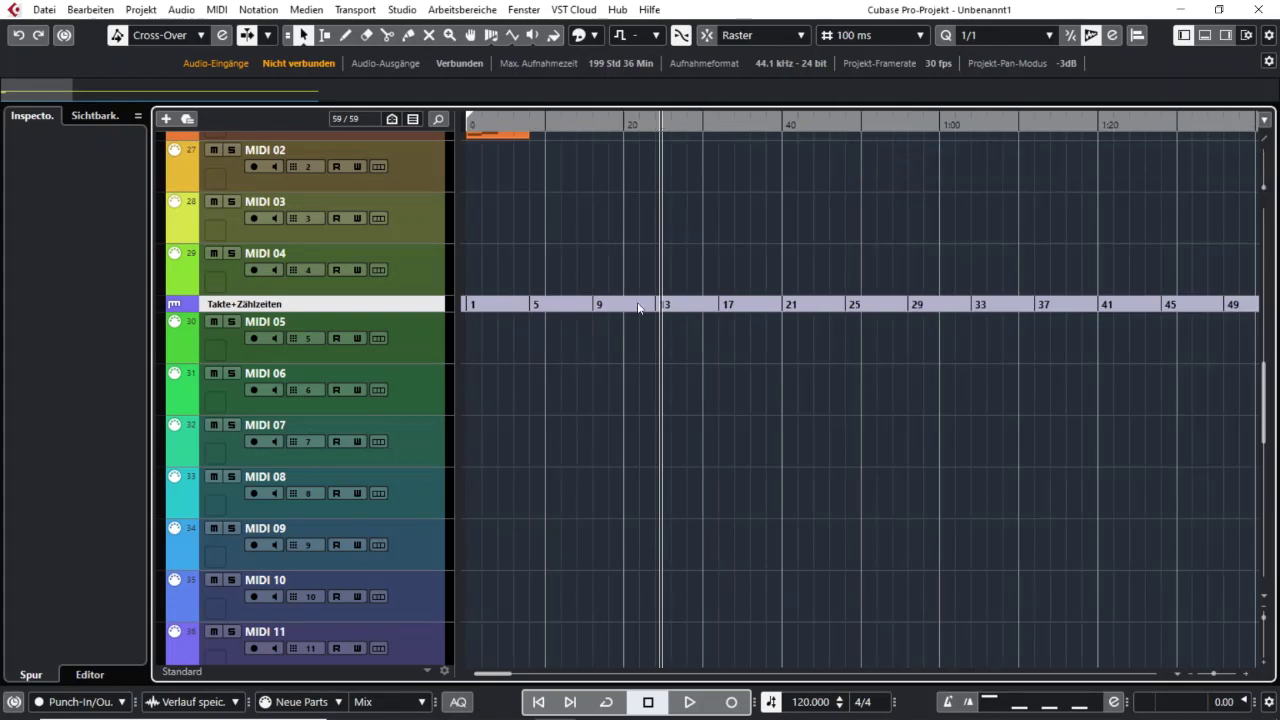
pyautogui.click(786, 145)
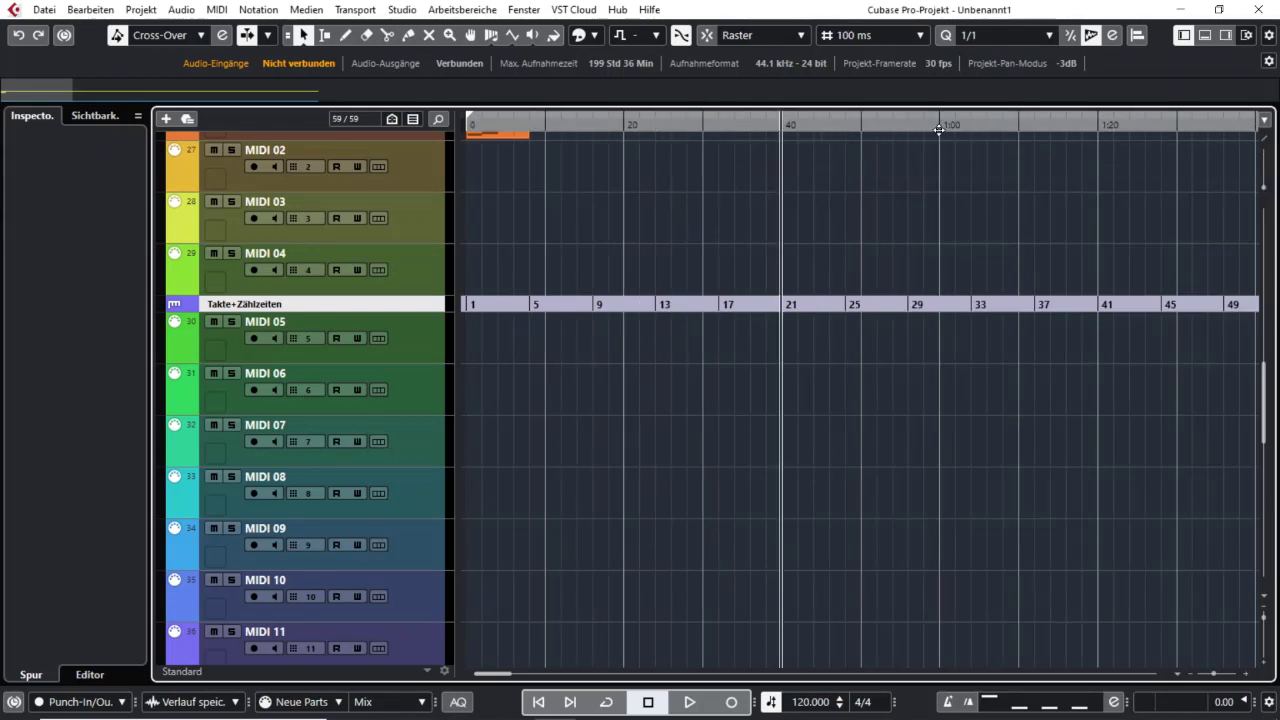
pyautogui.click(914, 303)
pyautogui.click(974, 304)
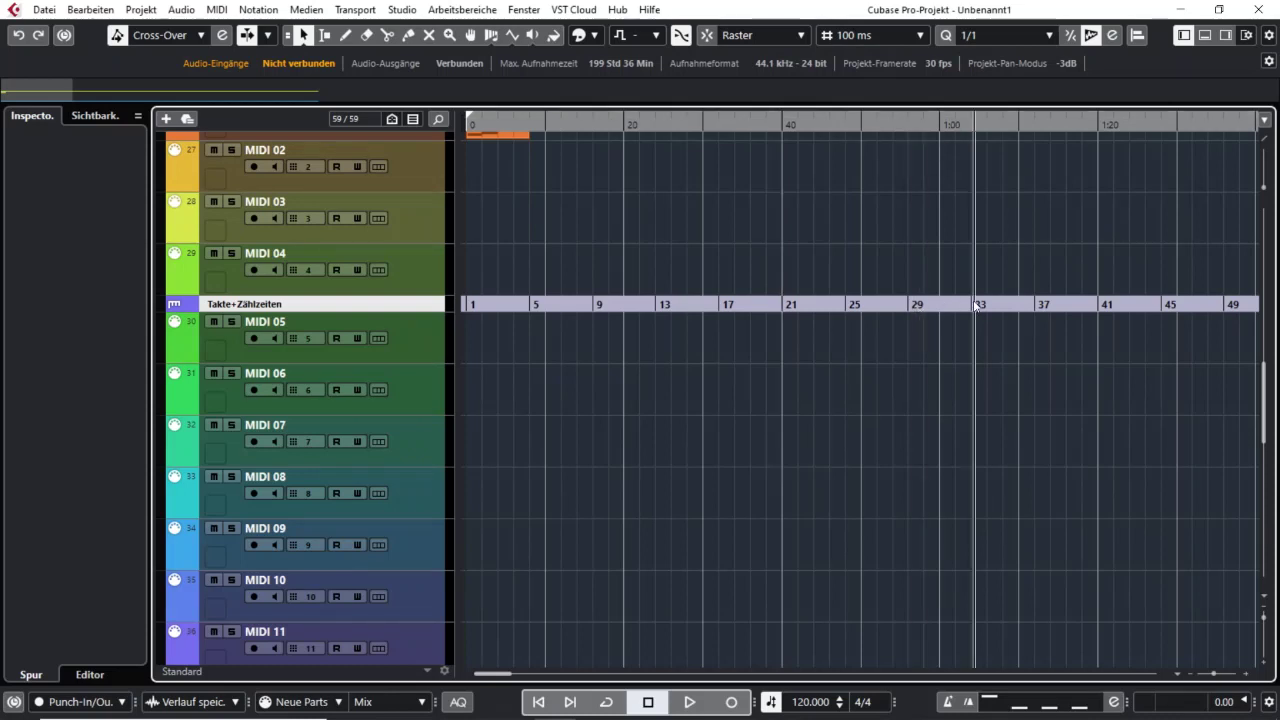
pyautogui.click(1018, 120)
pyautogui.click(1106, 122)
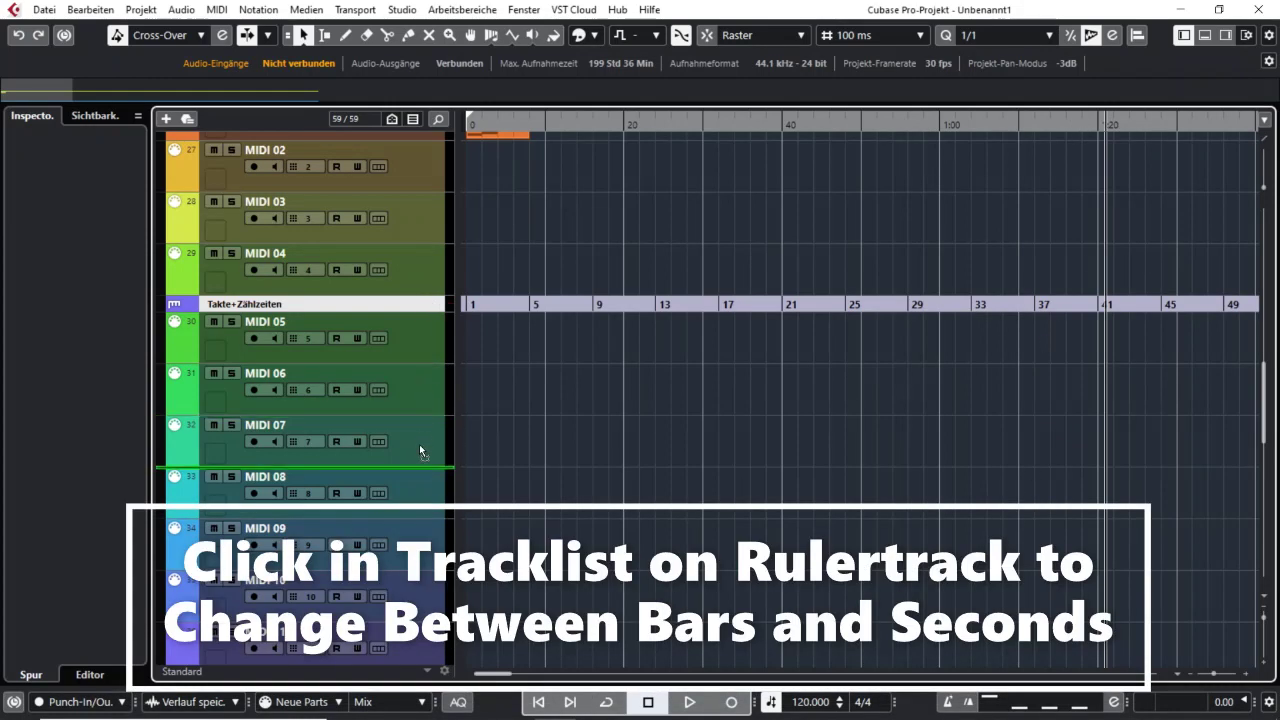
# - Move the ruler track back below MIDI 10 and switch the main time ruler to bars and beats
pyautogui.moveTo(420, 602); pyautogui.dragTo(420, 604)
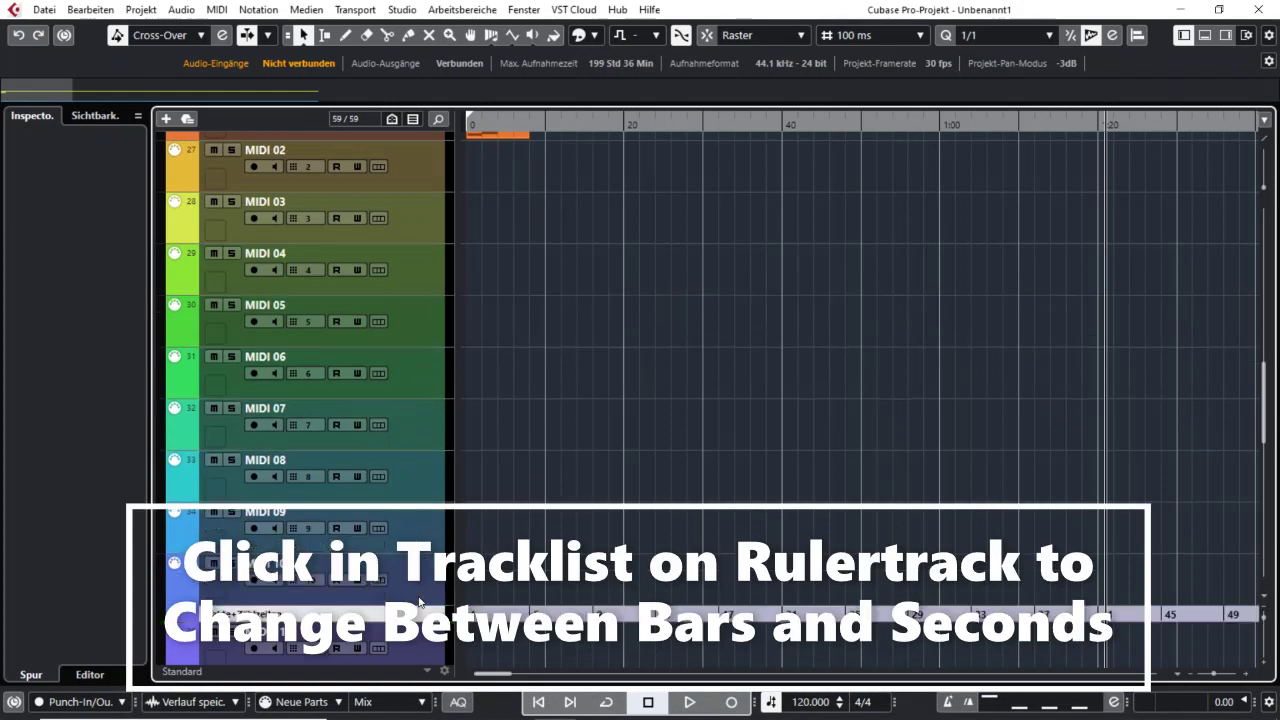
pyautogui.click(1265, 120)
pyautogui.click(955, 146)
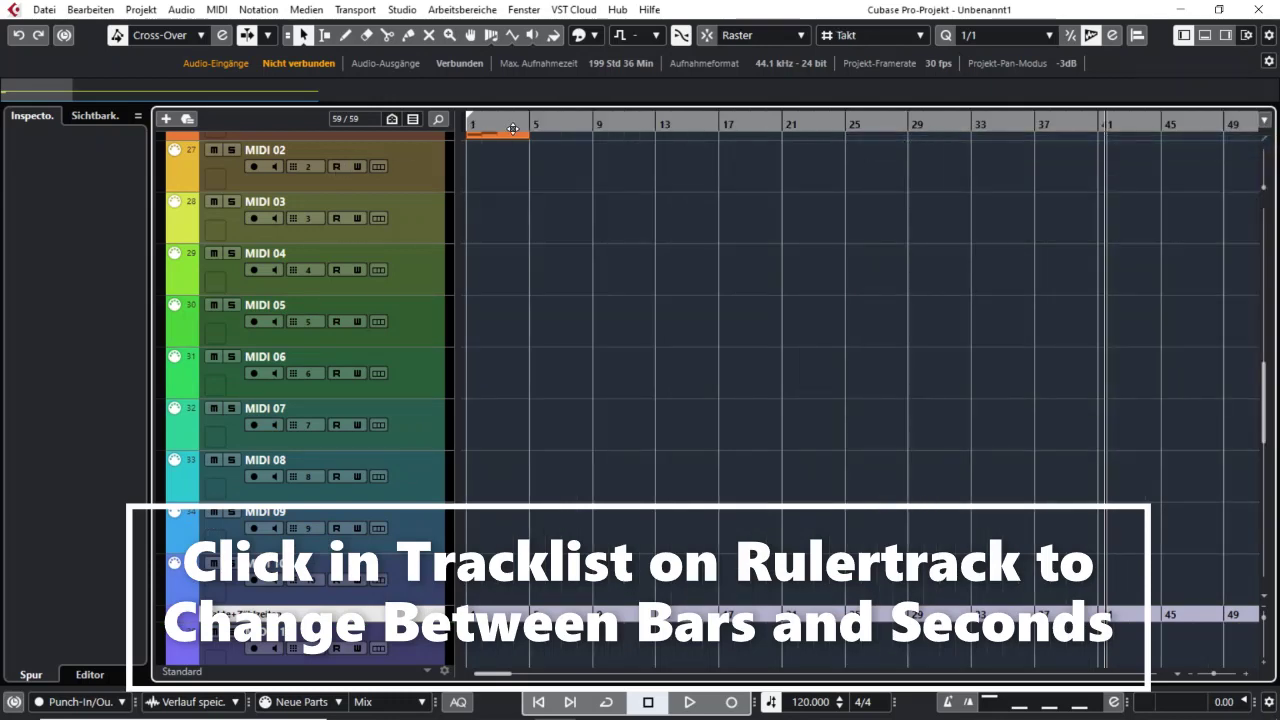
# - Select the MIDI 02 track and move the project cursor to bar 9
pyautogui.moveTo(608, 124); pyautogui.dragTo(495, 146)
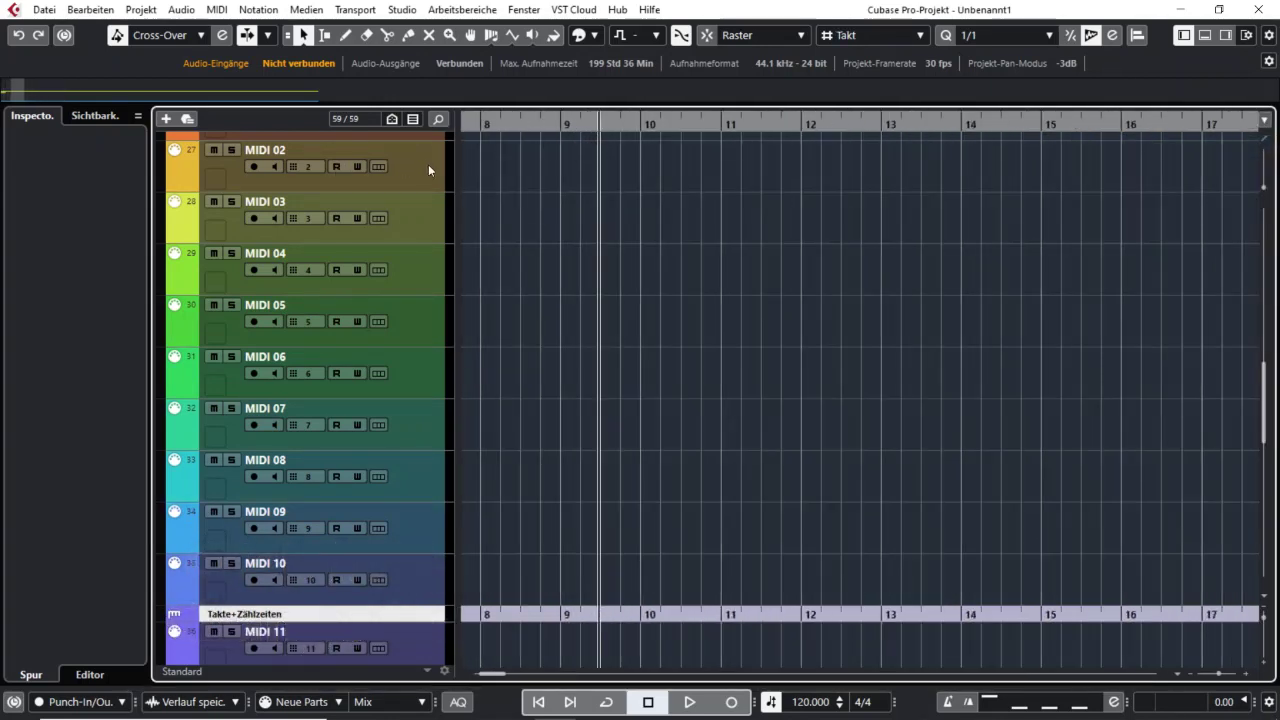
pyautogui.click(428, 164)
pyautogui.click(484, 123)
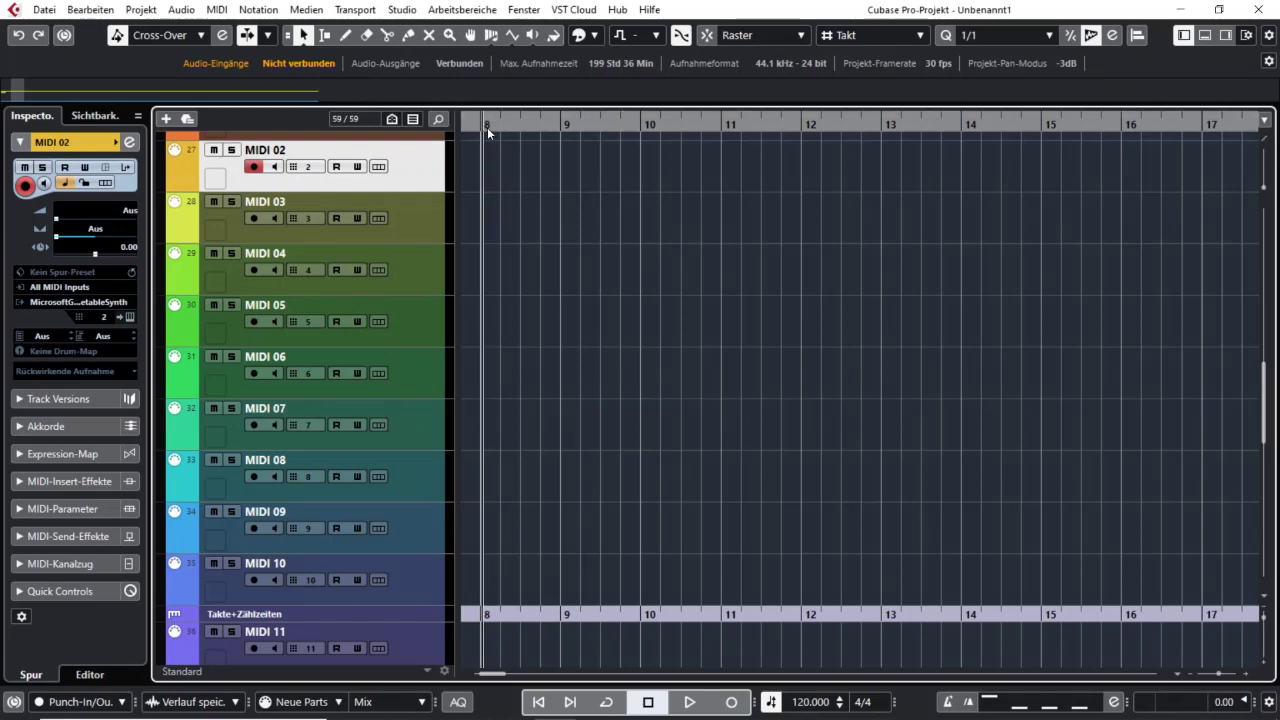
pyautogui.click(560, 125)
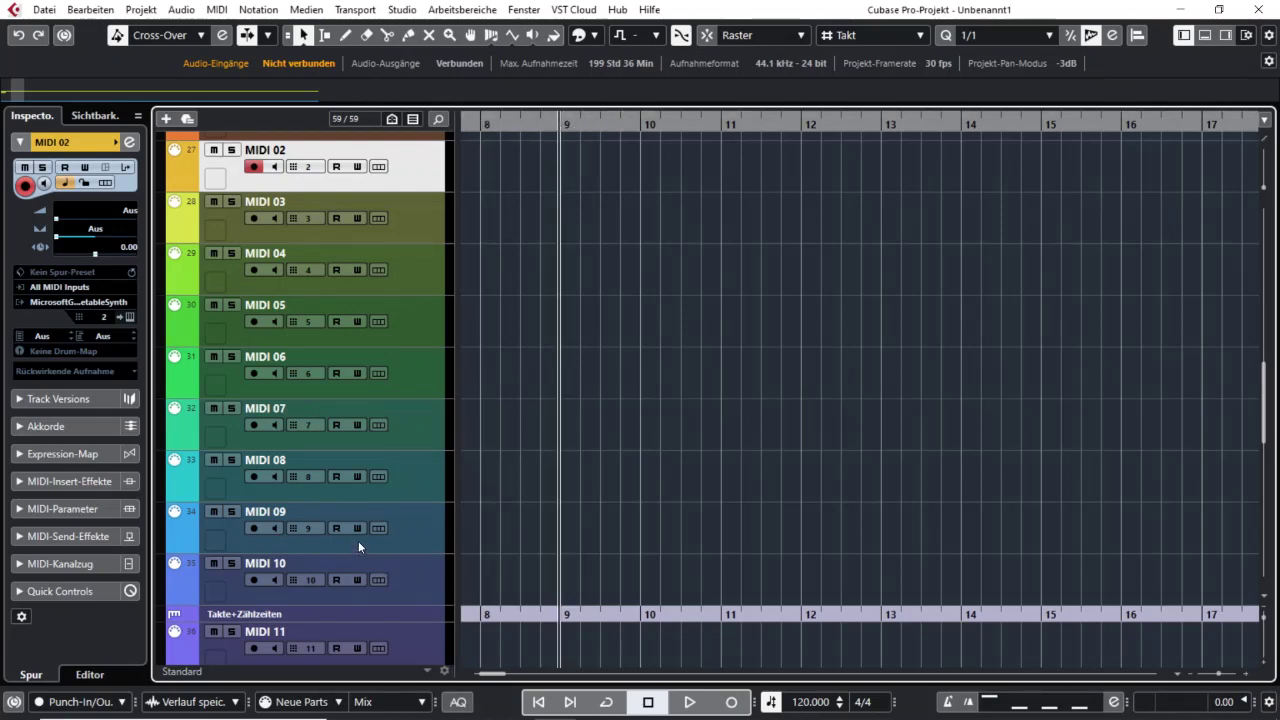
# - Select the MIDI 12 track in the track list
pyautogui.scroll(-3, 390, 500)
pyautogui.click(410, 268)
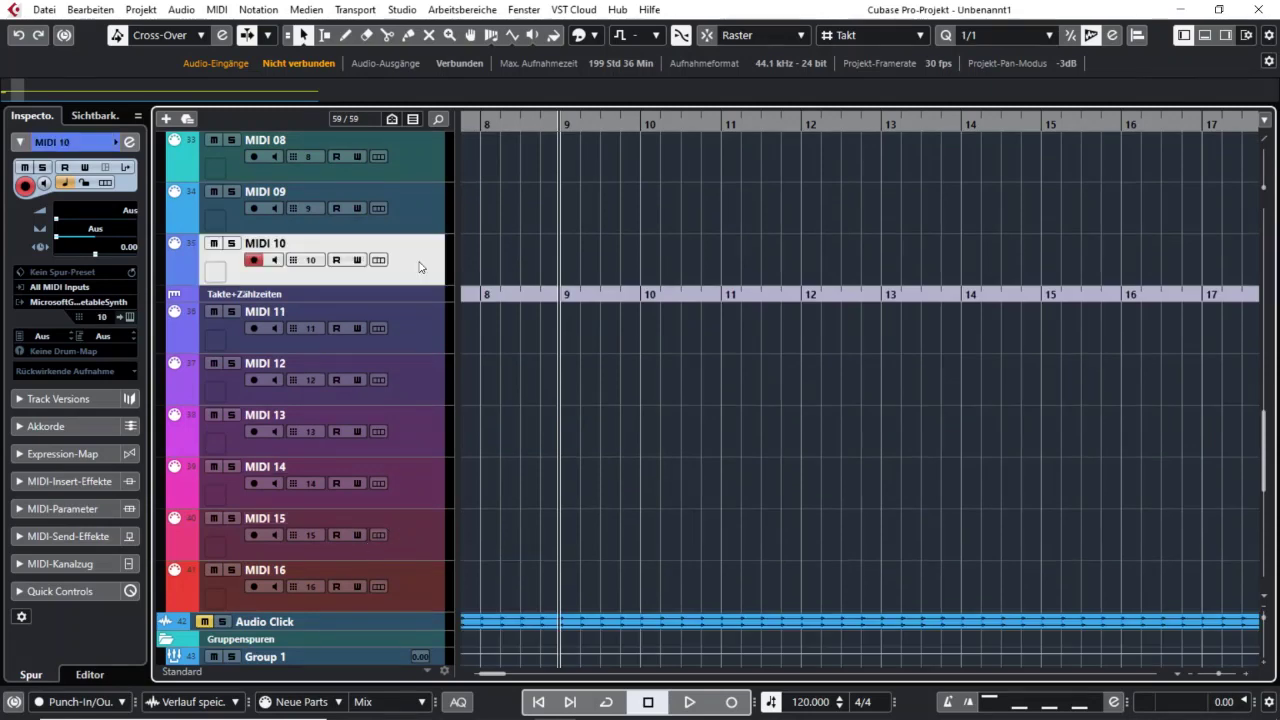
pyautogui.click(421, 372)
# - Open the HALion Sonic SE 01 part in the Key Editor and show the Lineal 01 global track
pyautogui.scroll(3, 485, 345)
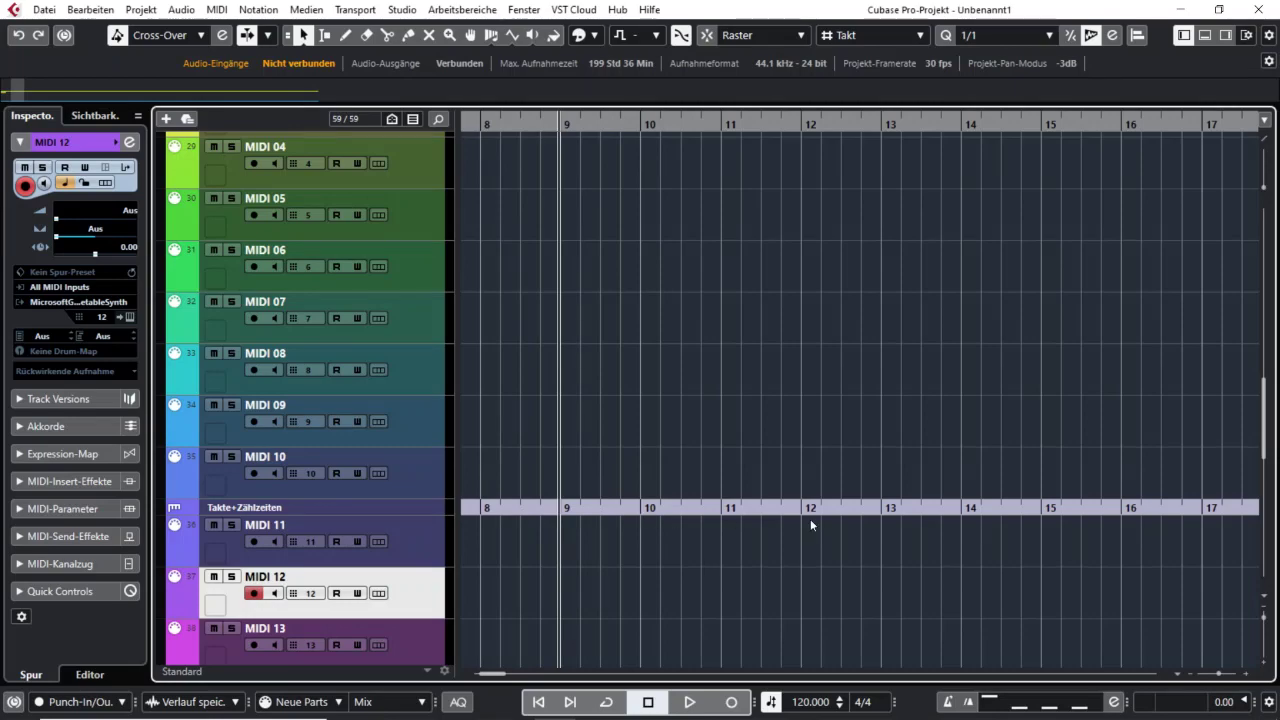
pyautogui.scroll(6, 726, 455)
pyautogui.scroll(5, 726, 455)
pyautogui.scroll(-6, 729, 454)
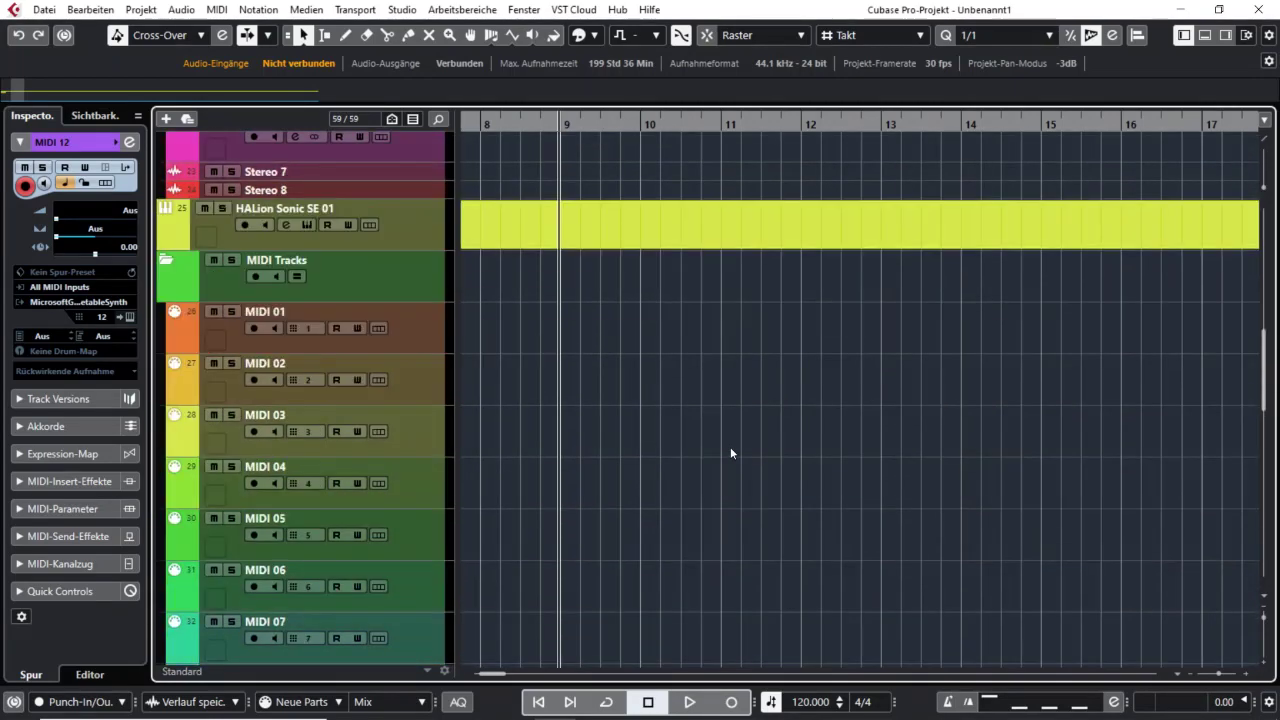
pyautogui.doubleClick(611, 214)
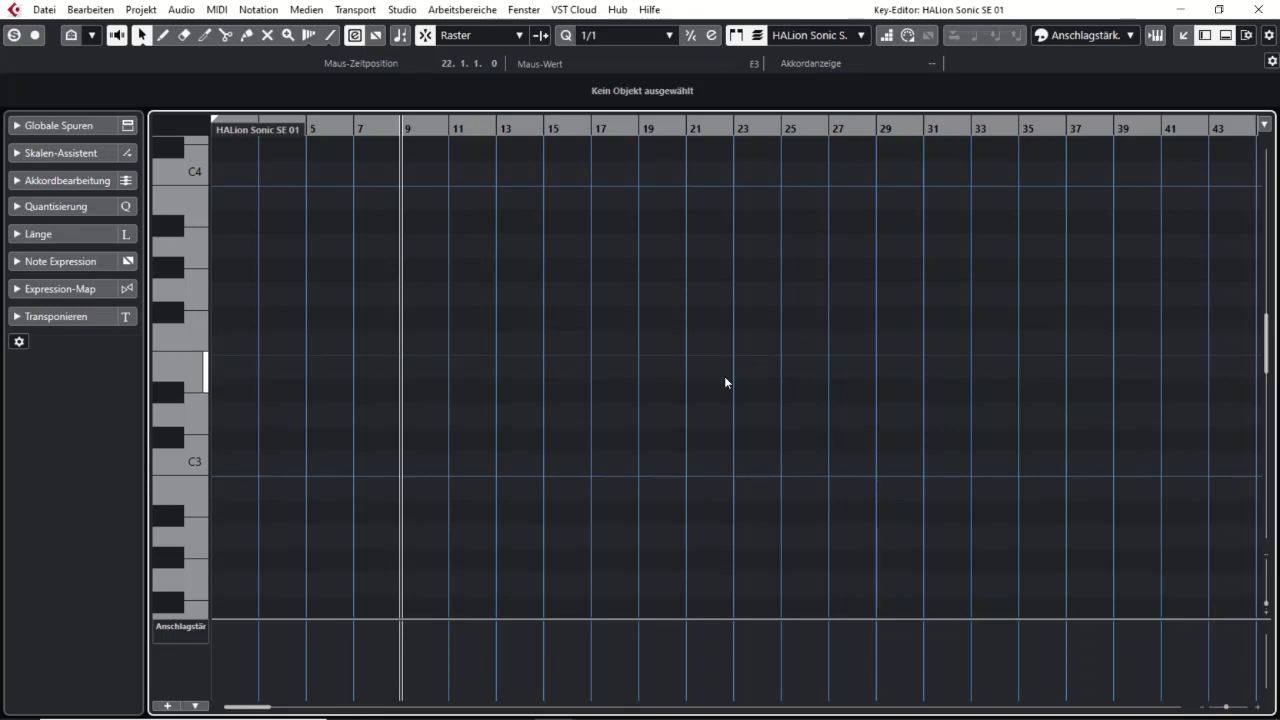
pyautogui.click(17, 126)
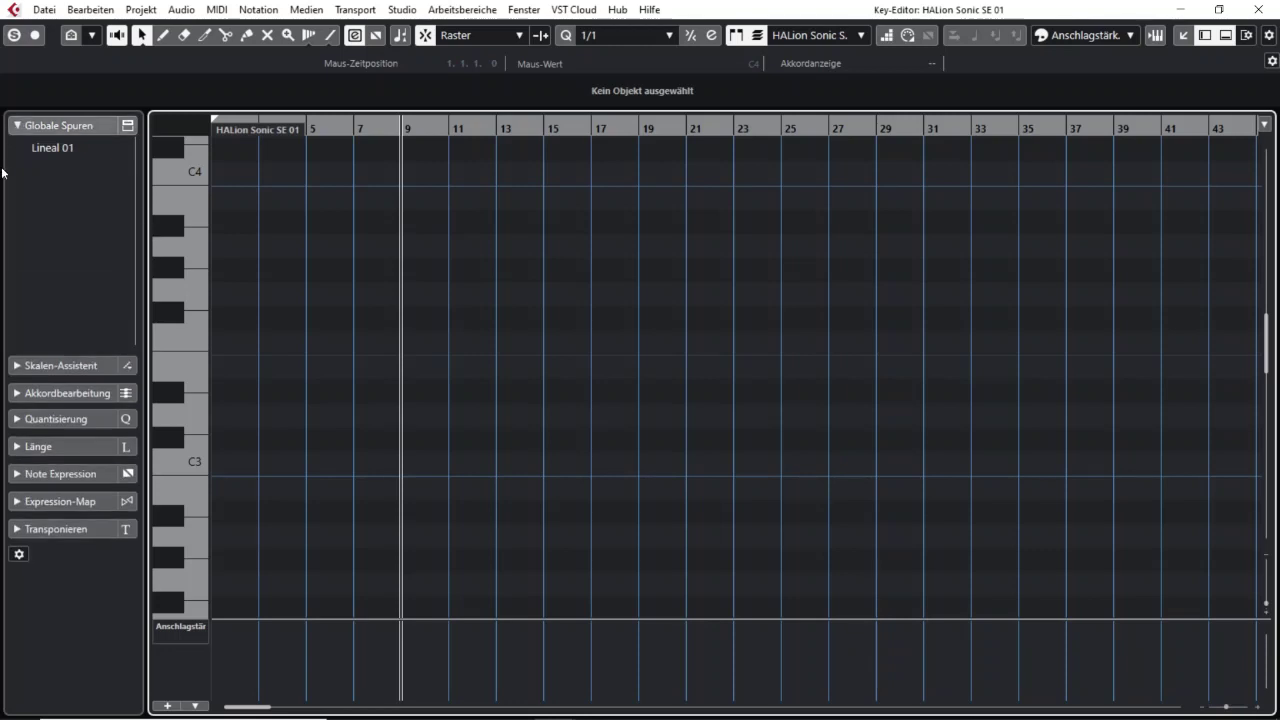
pyautogui.click(33, 148)
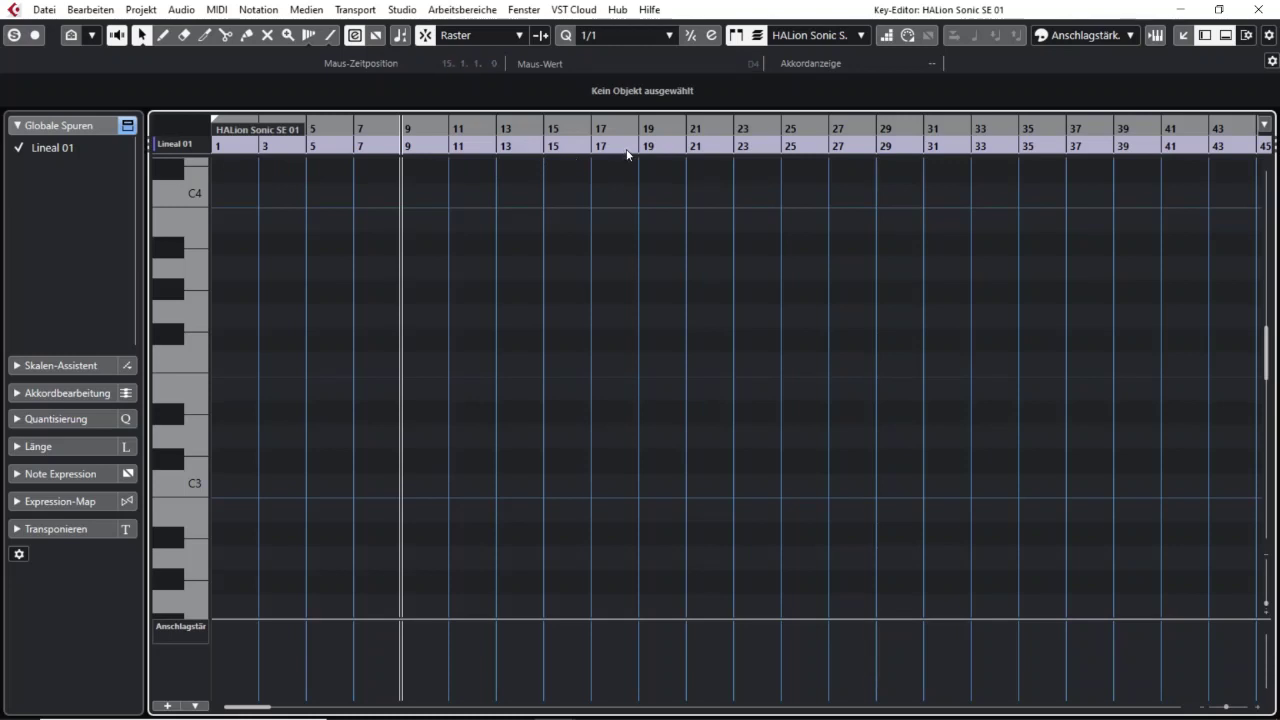
# - Set the Key Editor's time ruler to seconds, place the cursor at 40 seconds and at about 1:06, and close the editor
pyautogui.click(1264, 124)
pyautogui.click(991, 166)
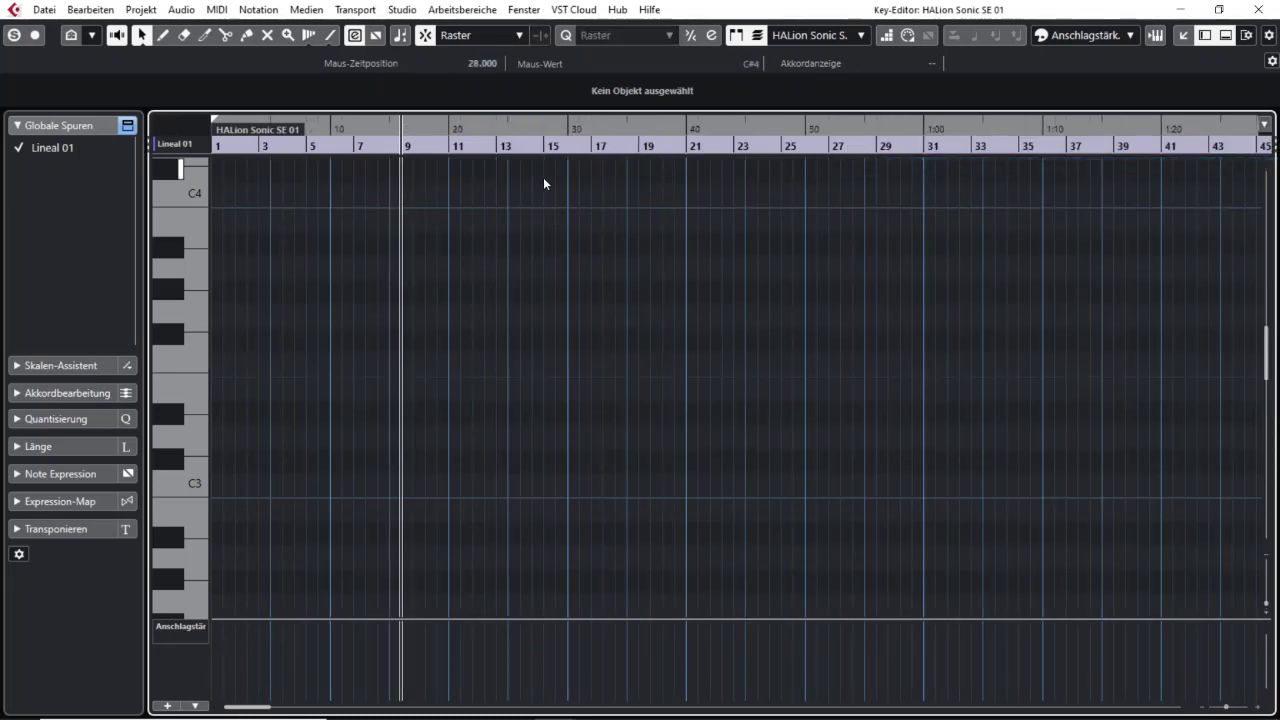
pyautogui.click(687, 124)
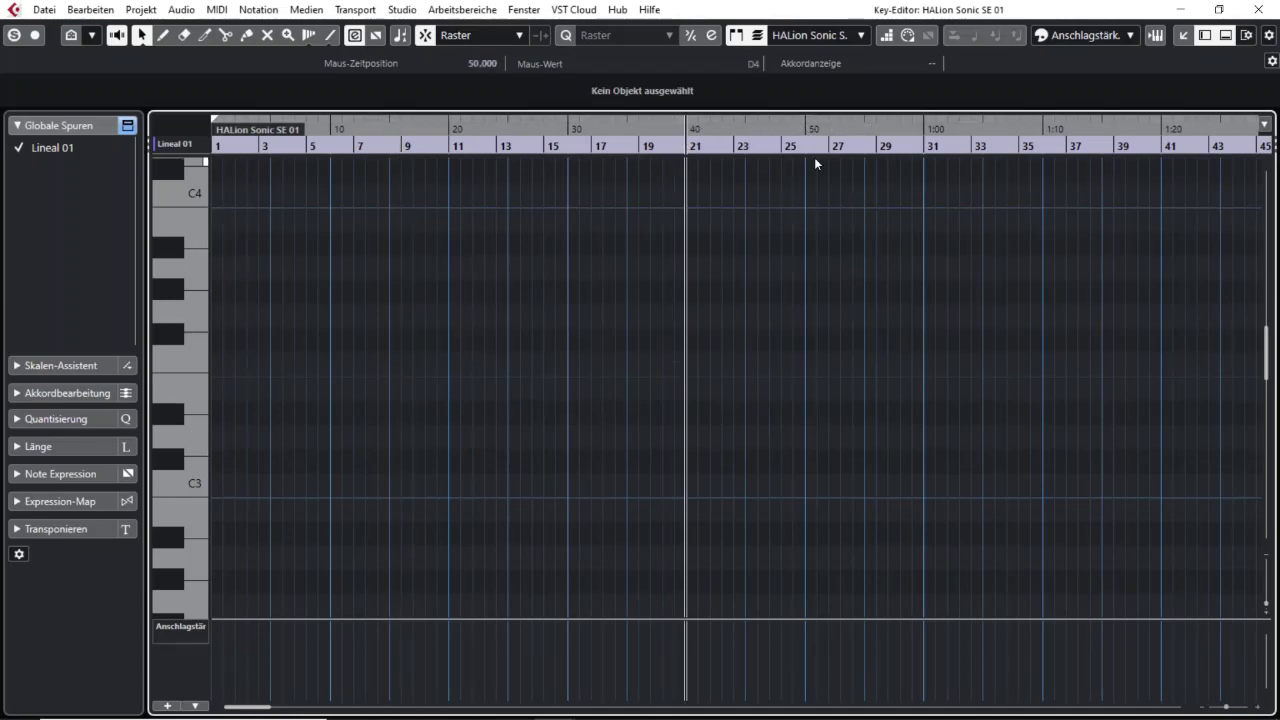
pyautogui.click(997, 125)
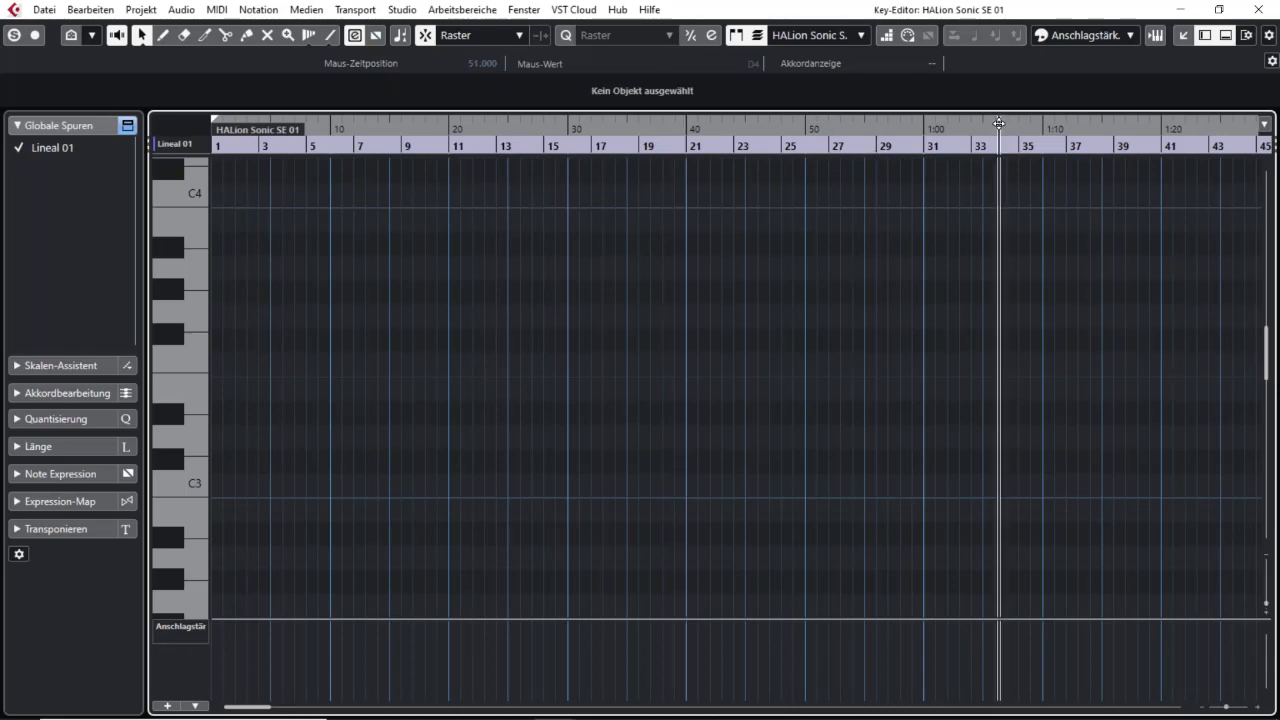
pyautogui.press('h')
pyautogui.press('h')
pyautogui.hotkey('ctrl', 'w')
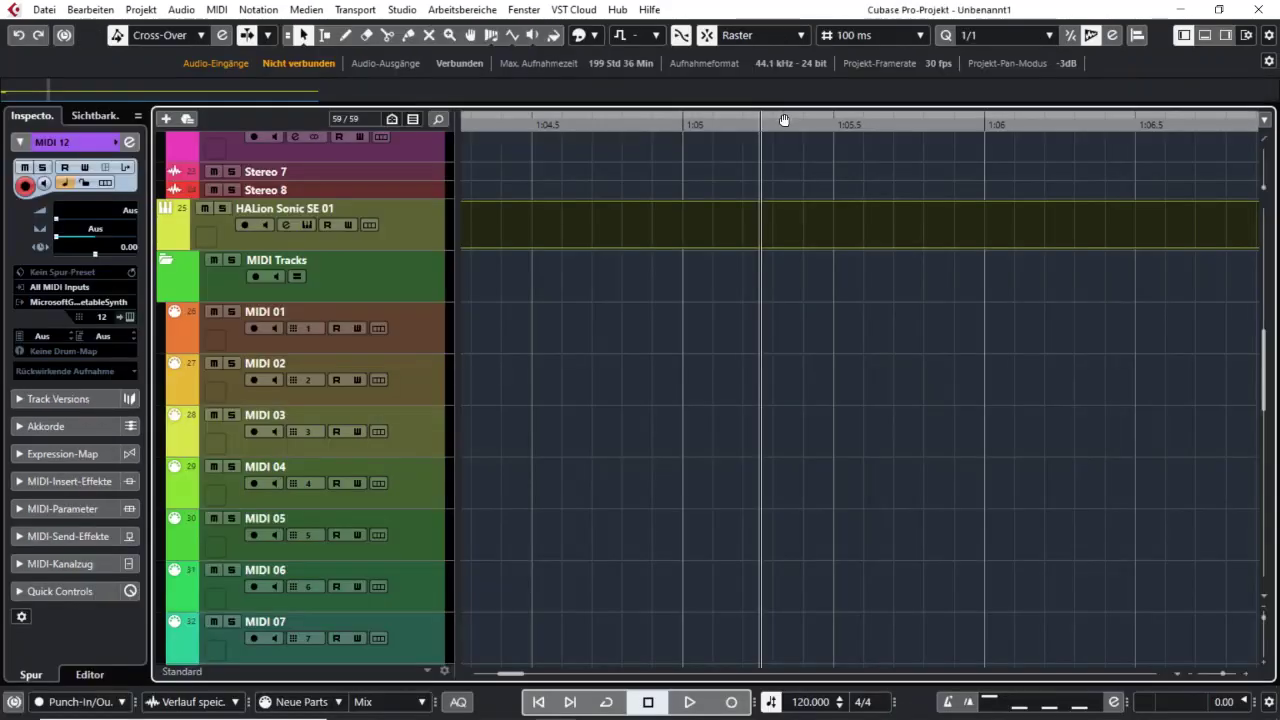
# - Place the project cursor at successive positions between beats 33.3 and 33.4 using the bars and beats ruler track
pyautogui.moveTo(781, 118); pyautogui.dragTo(880, 116)
pyautogui.click(852, 126)
pyautogui.scroll(-6, 718, 324)
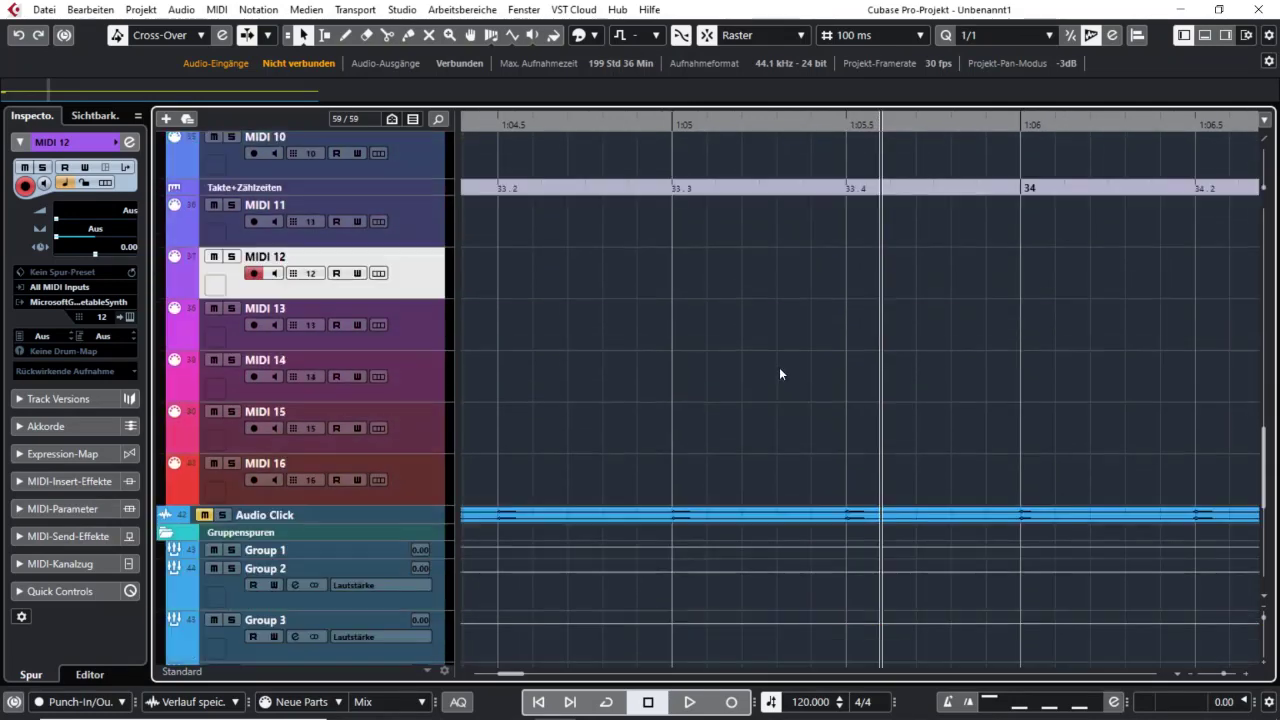
pyautogui.click(684, 194)
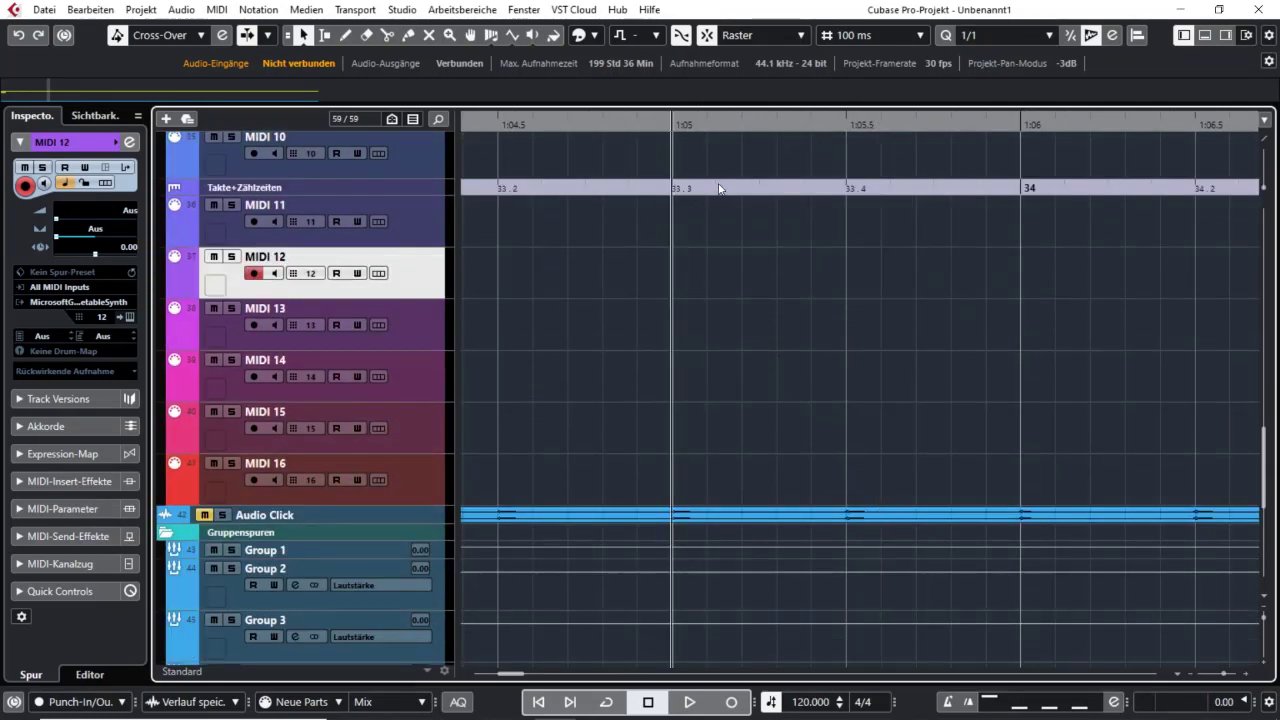
pyautogui.click(717, 190)
pyautogui.click(758, 190)
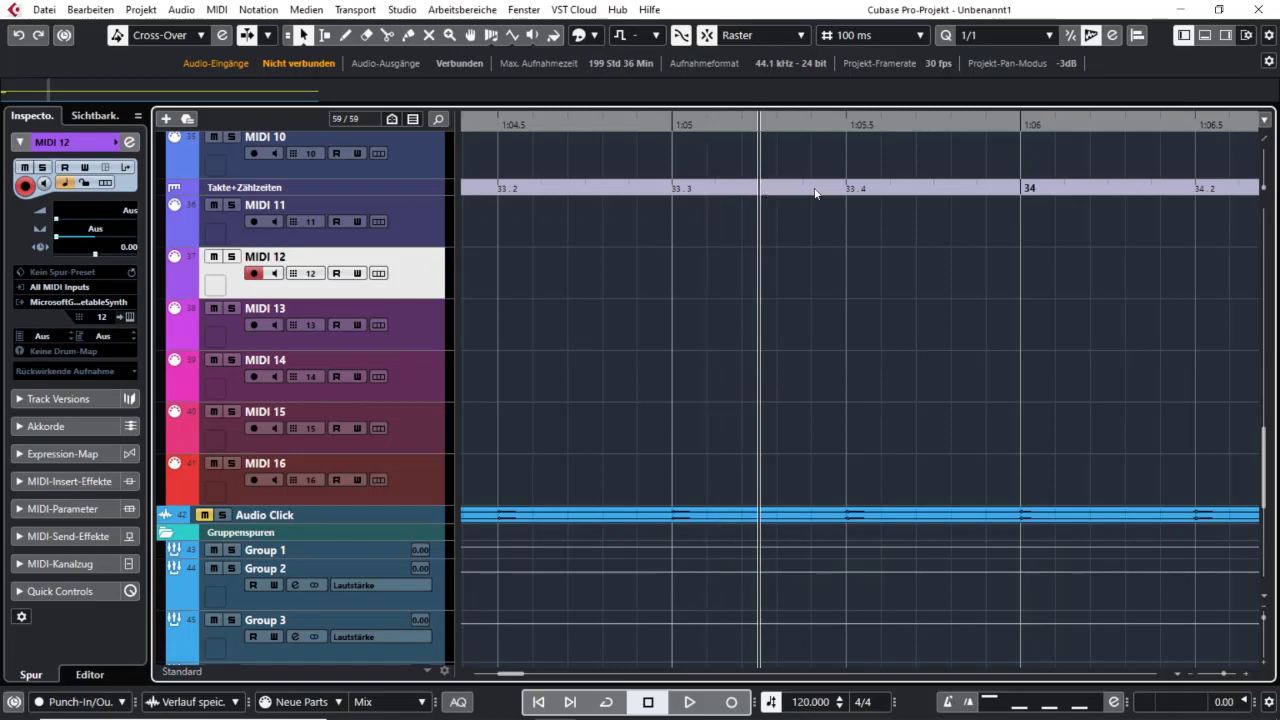
pyautogui.click(806, 190)
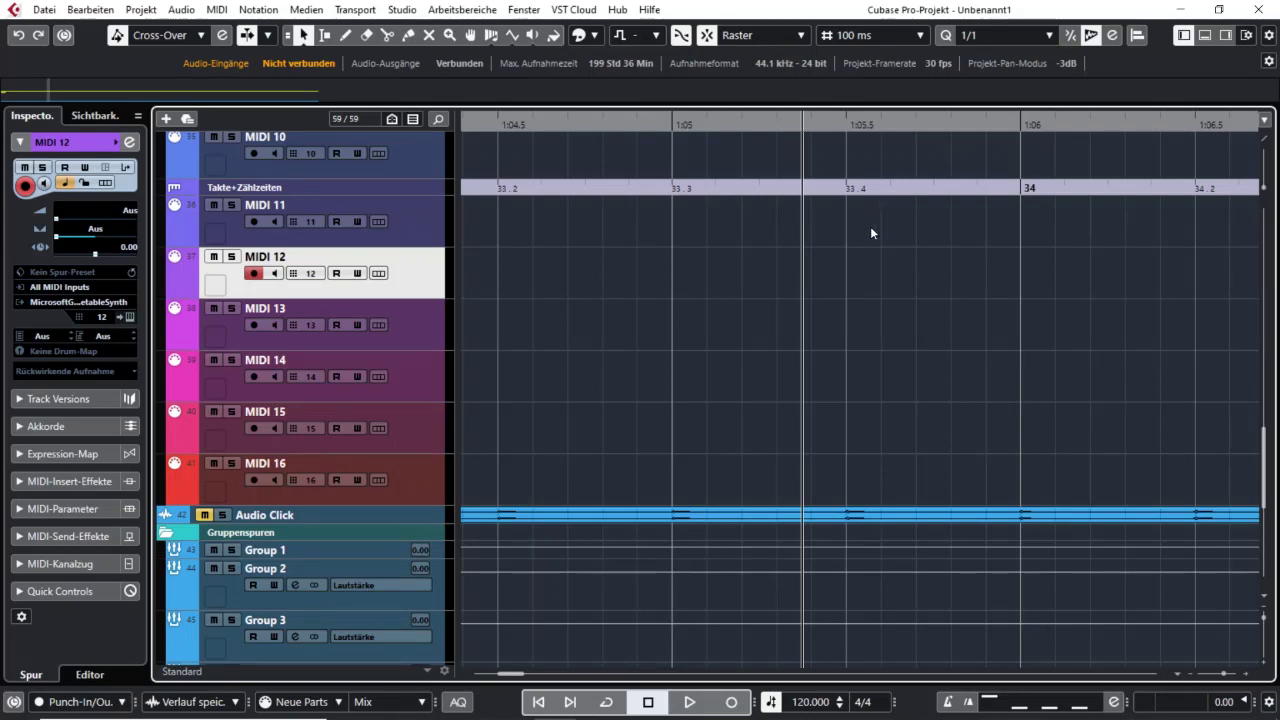
# - Step the project cursor along the bars and beats ruler track from beat 33.3 to just before bar 34
pyautogui.click(684, 191)
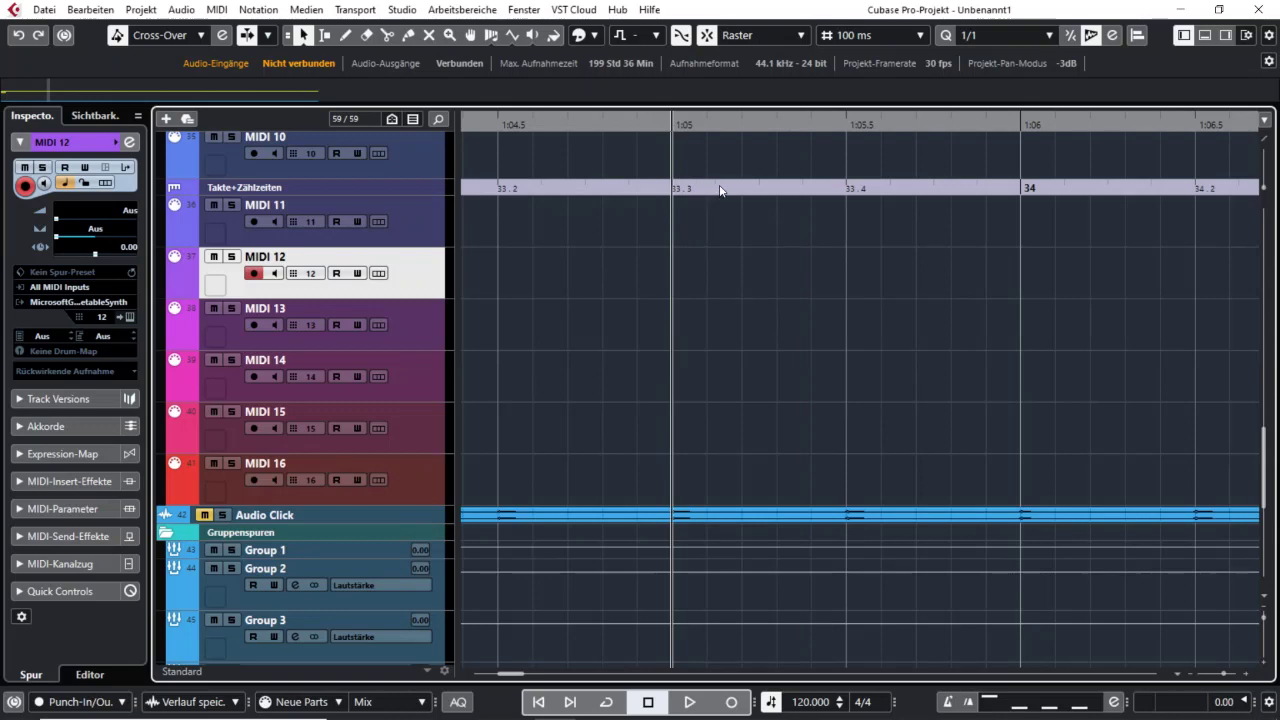
pyautogui.click(718, 190)
pyautogui.scroll(3, 749, 276)
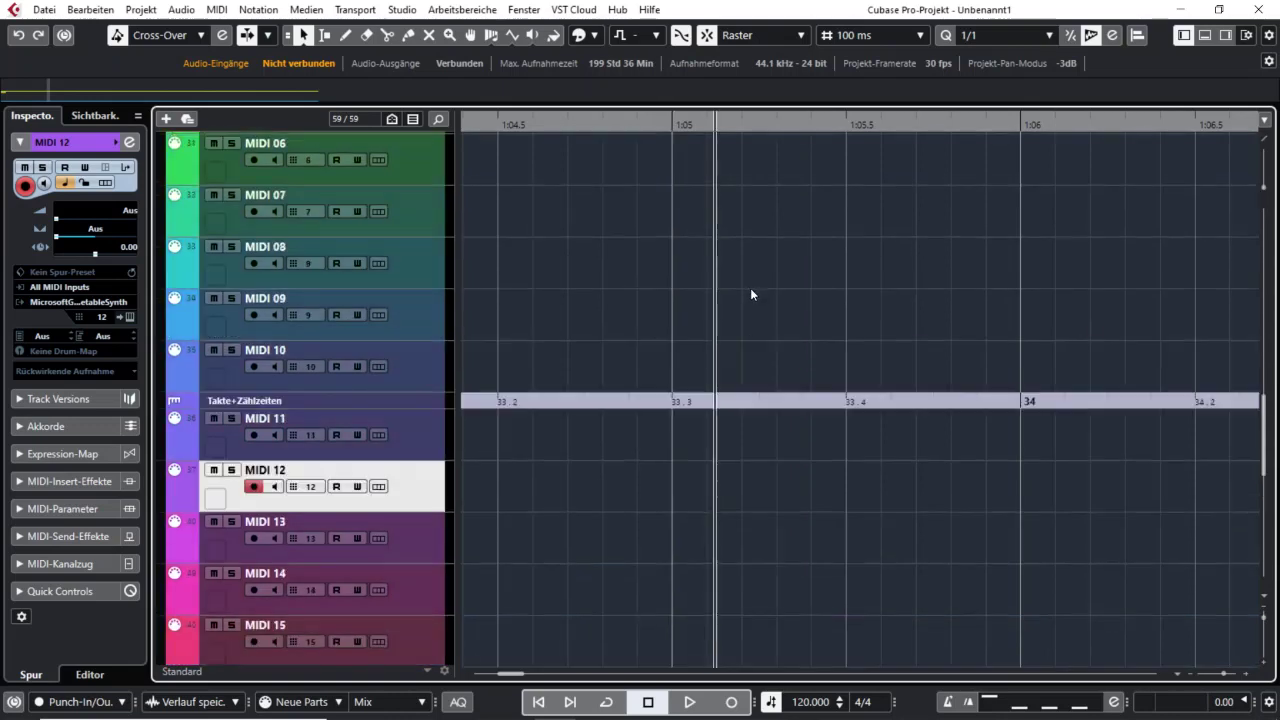
pyautogui.click(763, 399)
pyautogui.click(807, 403)
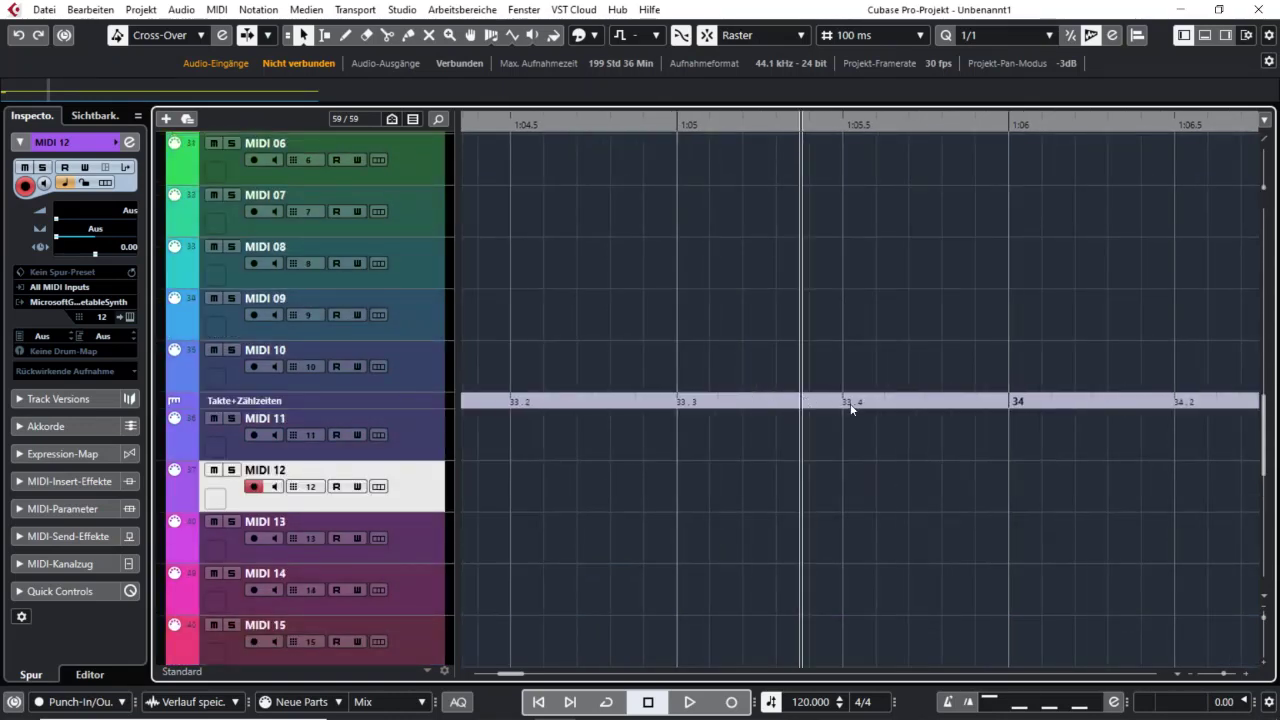
pyautogui.click(850, 403)
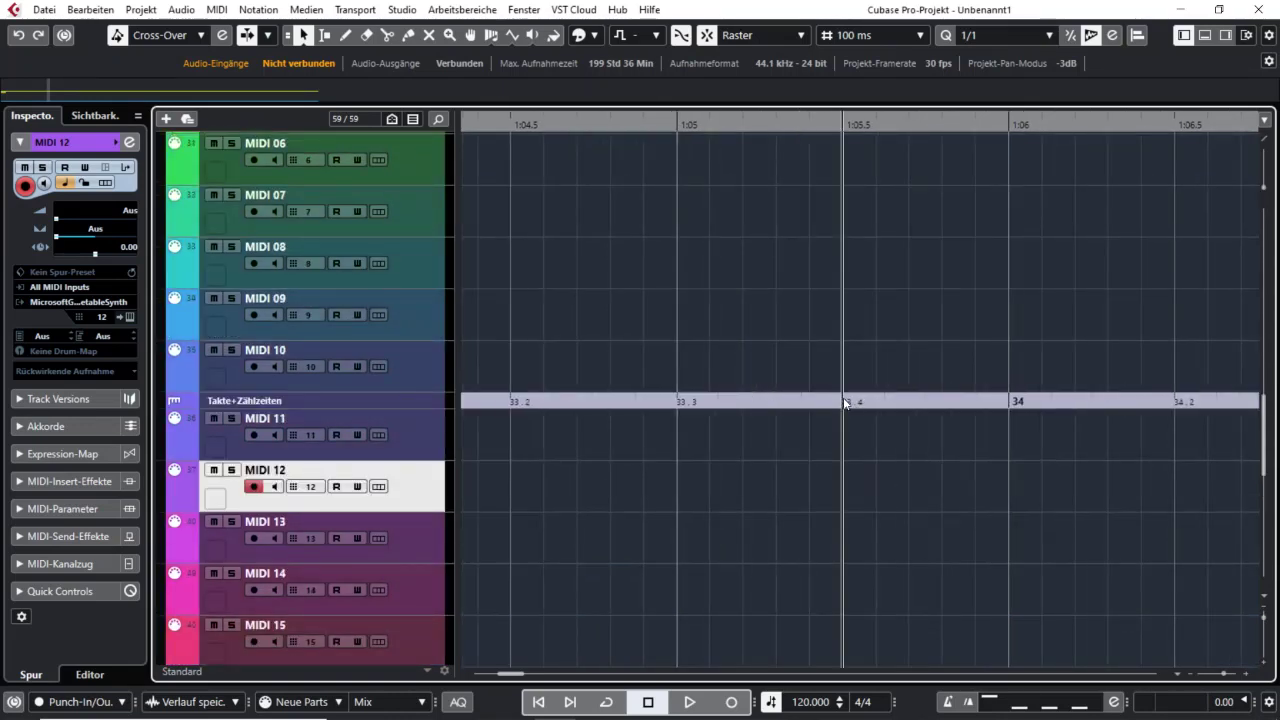
pyautogui.click(927, 403)
pyautogui.click(969, 403)
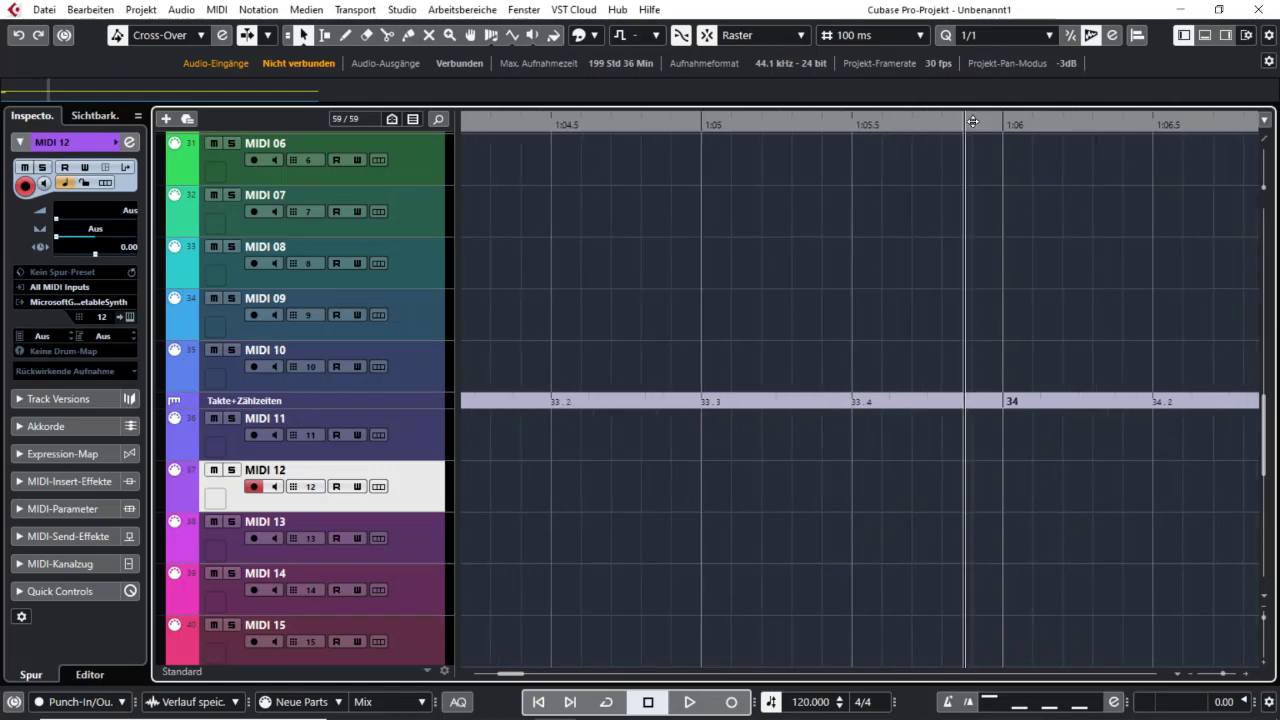
# - Step the project cursor along the main time ruler in 100 ms increments from 1:05.5 to about 1:06.2
pyautogui.click(852, 122)
pyautogui.click(881, 125)
pyautogui.click(910, 126)
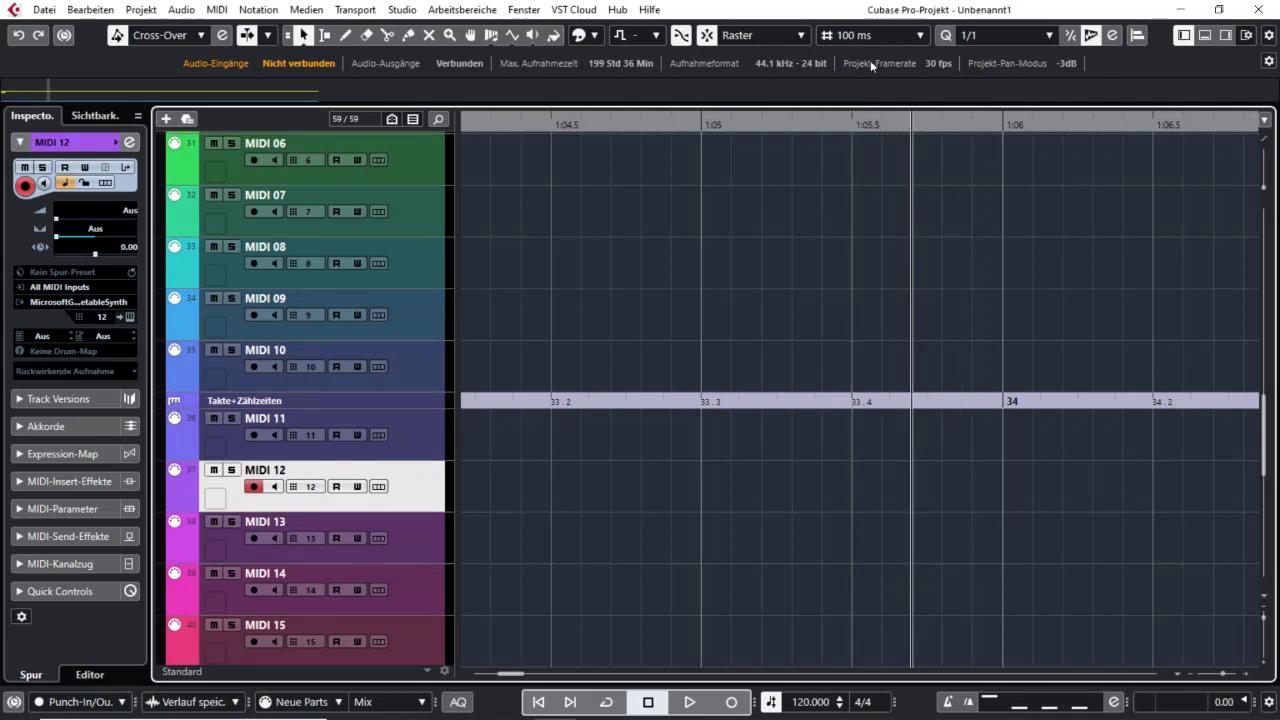
pyautogui.click(942, 126)
pyautogui.click(972, 126)
pyautogui.click(1006, 125)
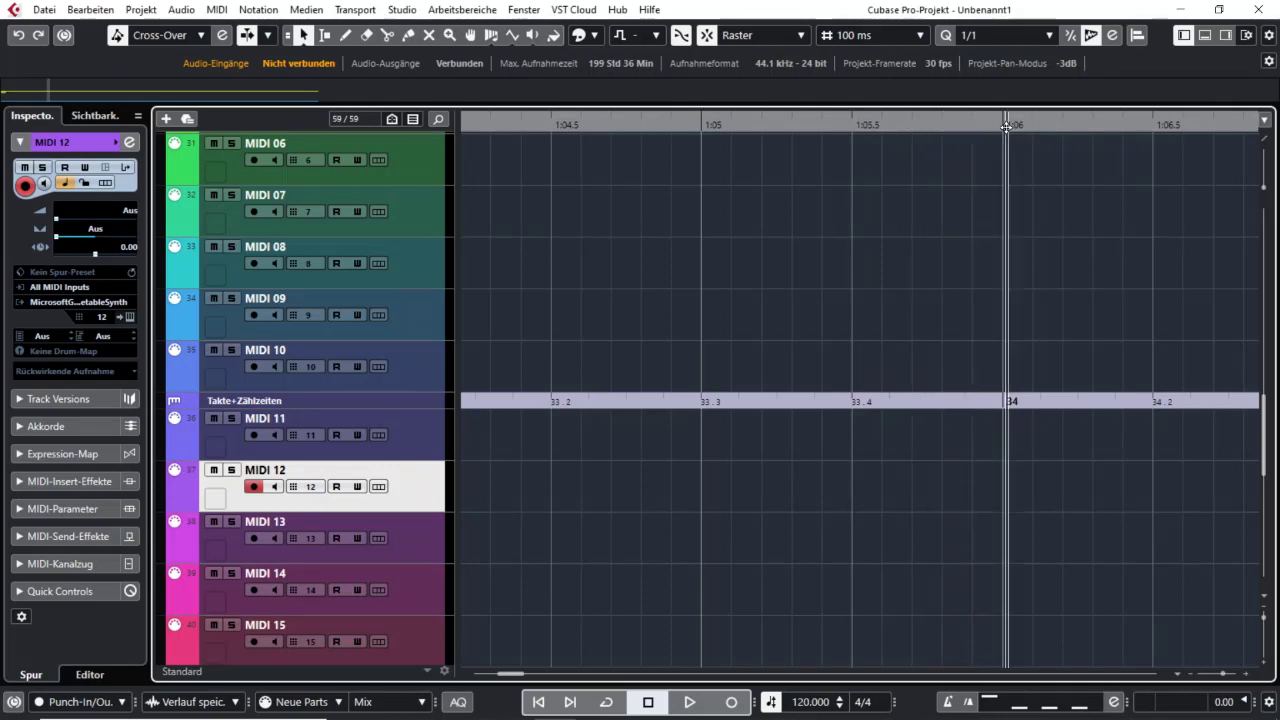
pyautogui.click(1031, 124)
pyautogui.click(1060, 126)
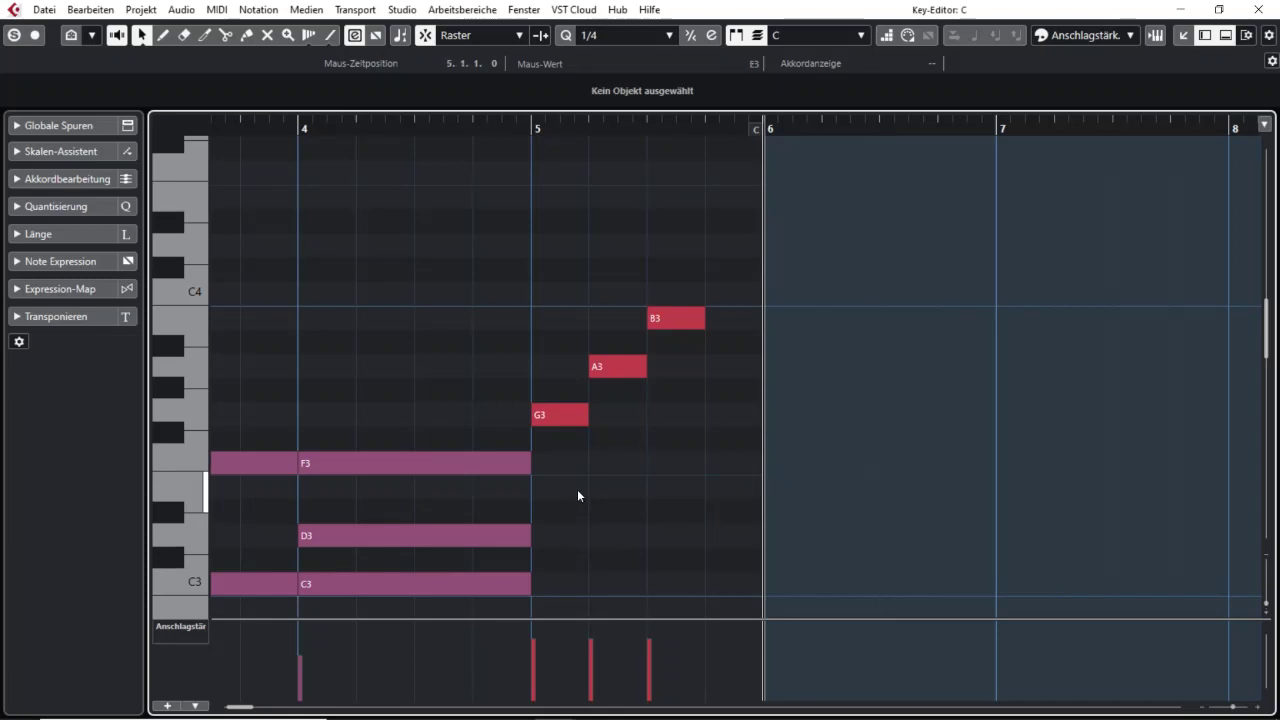
# - Move the G3 note at bar 5 two beats earlier and transpose it up to A3
pyautogui.hscroll(-2, 556, 486)
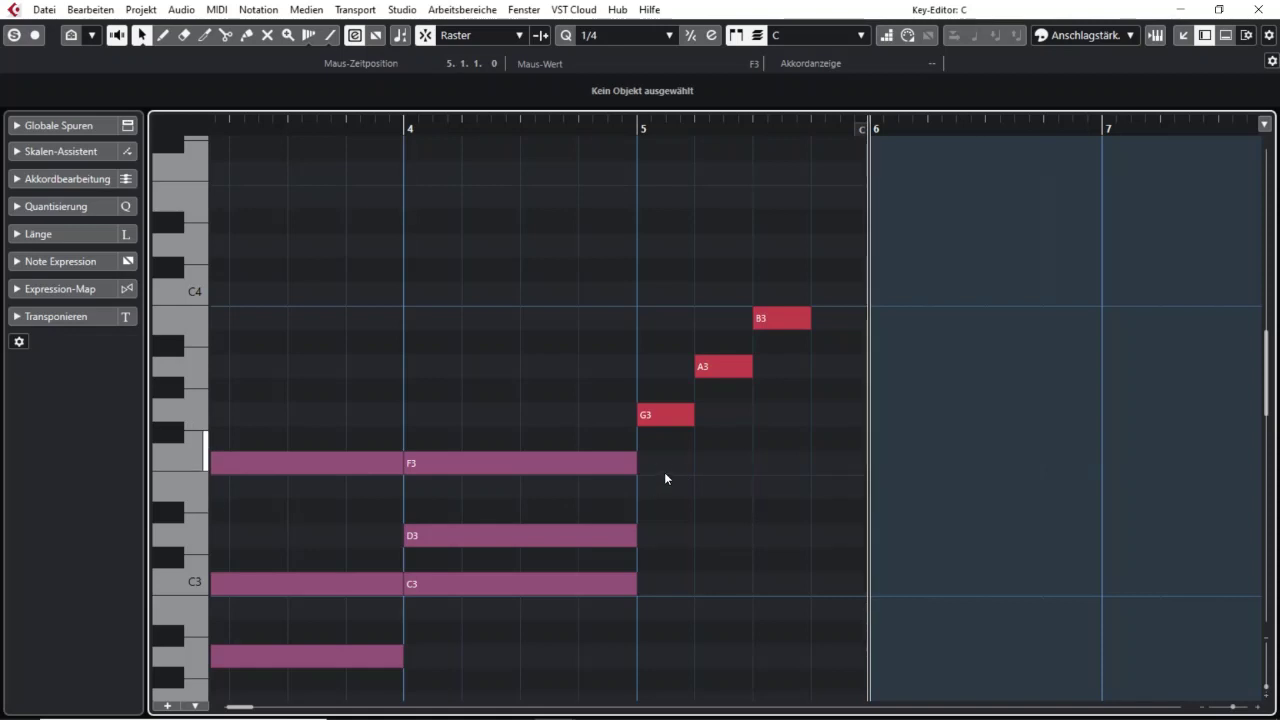
pyautogui.click(660, 414)
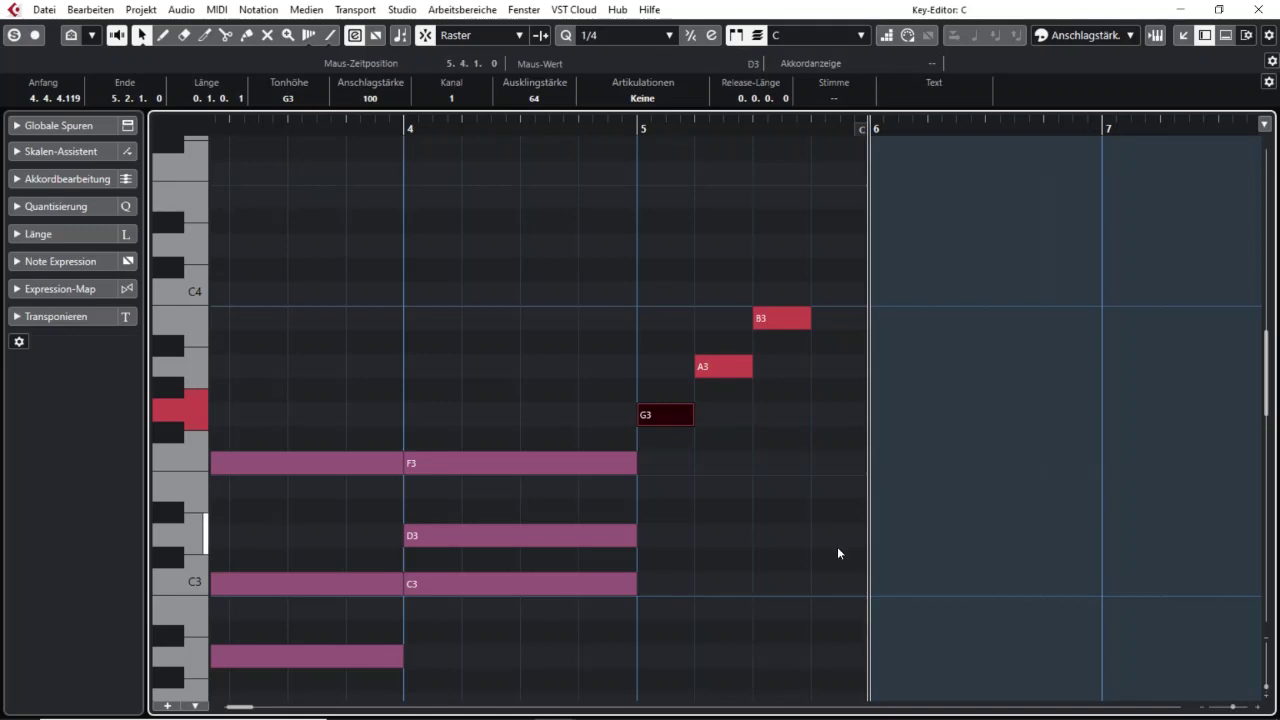
pyautogui.hotkey('ctrl', 'Left')
pyautogui.hotkey('ctrl', 'Left')
pyautogui.press('Up')
pyautogui.press('Up')
pyautogui.press('Up')
pyautogui.press('Up')
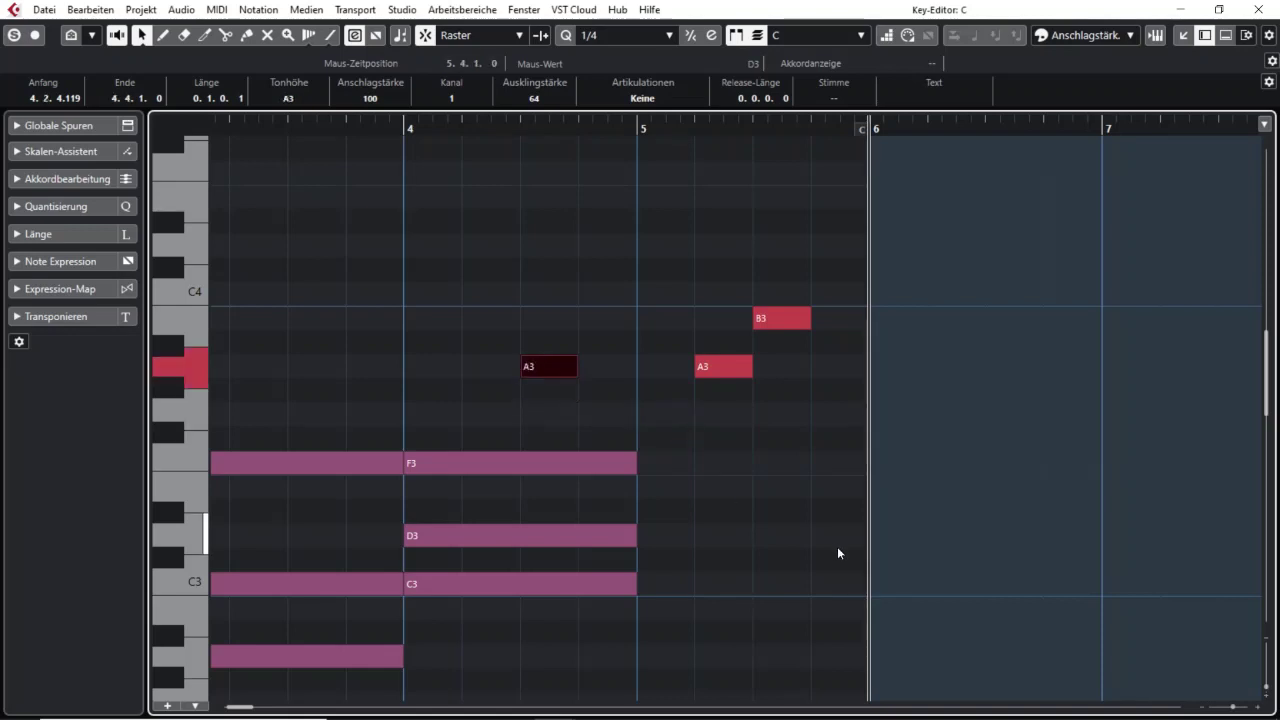
# - Transpose the moved note back down to G3 and return it to the start of bar 5
pyautogui.press('Down')
pyautogui.press('Down')
pyautogui.press('Down')
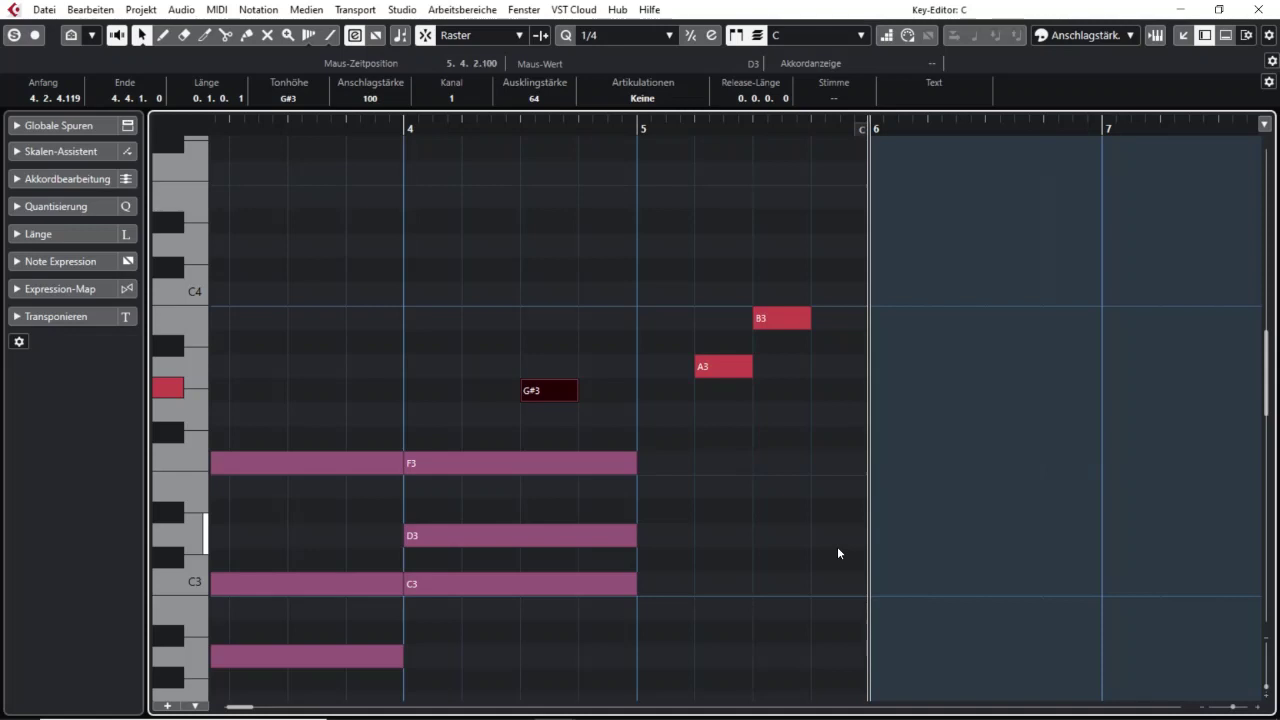
pyautogui.hotkey('ctrl', 'Left')
pyautogui.hotkey('ctrl', 'Left')
pyautogui.hotkey('ctrl', 'Right')
pyautogui.hotkey('ctrl', 'Right')
pyautogui.hotkey('ctrl', 'Right')
pyautogui.hotkey('ctrl', 'Right')
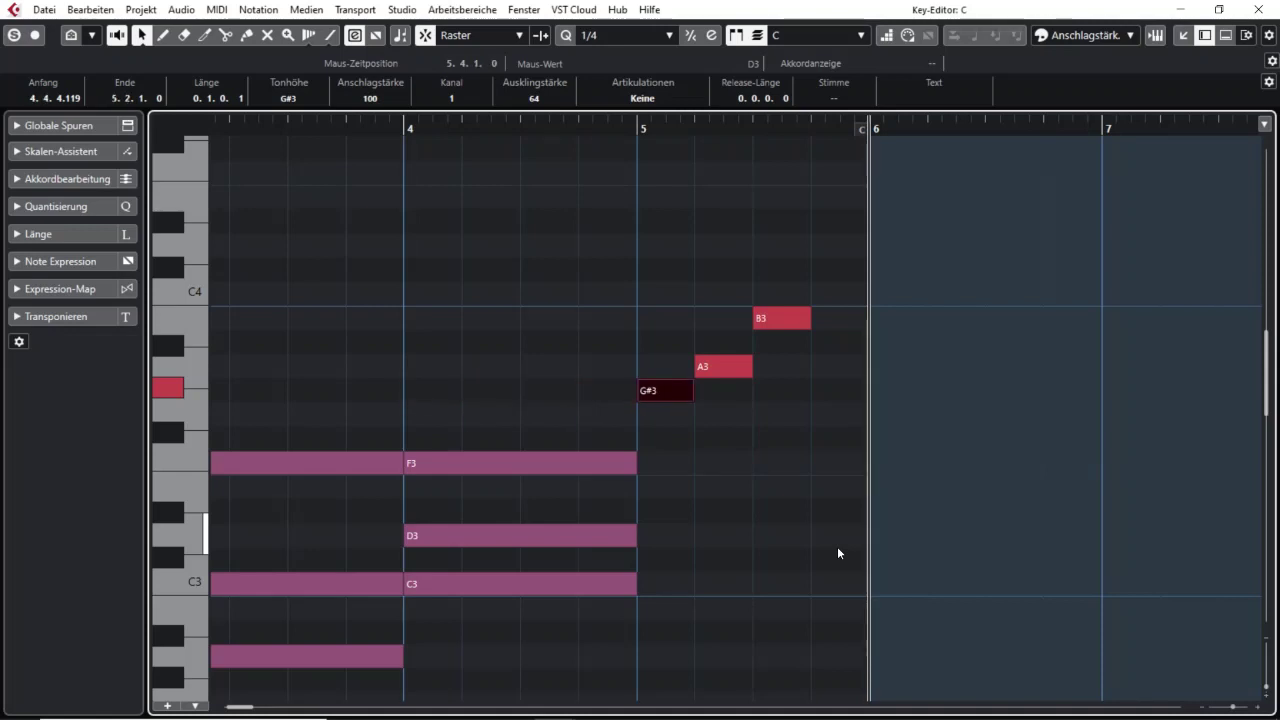
pyautogui.press('Down')
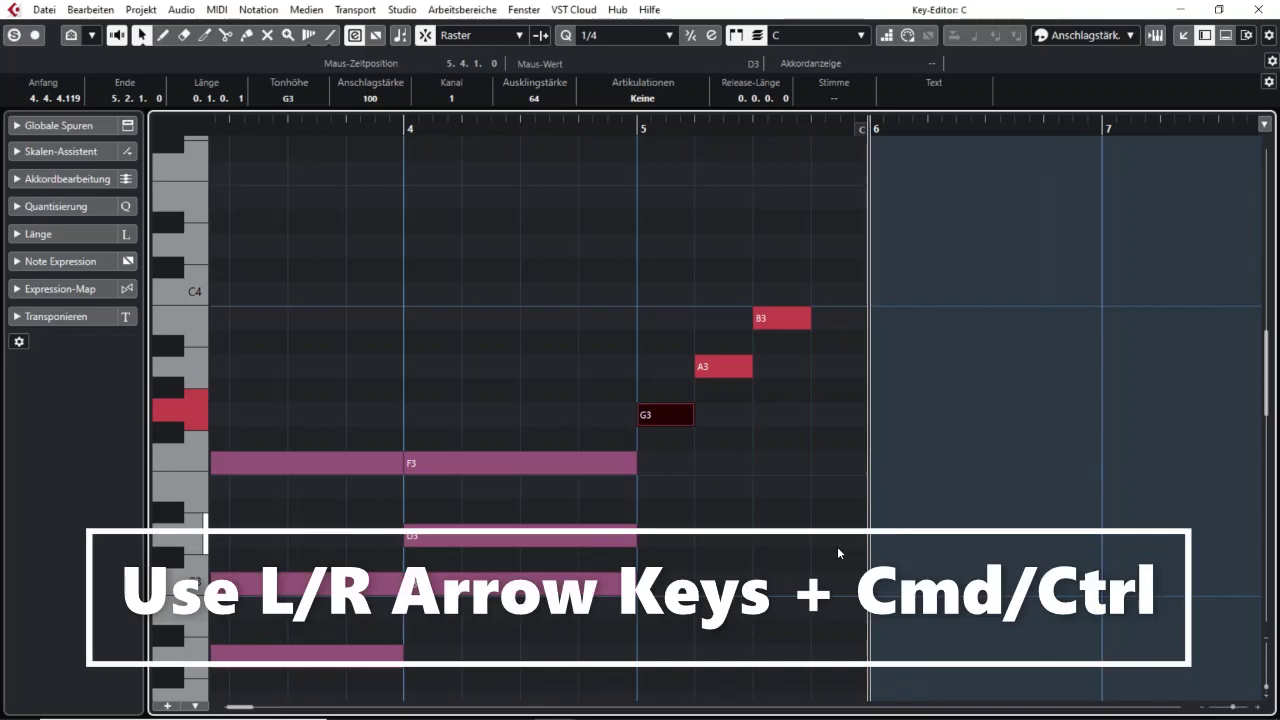
# - Lengthen the G3 note by extending its end to 5.4.1 and its start back to bar 4
pyautogui.hotkey('ctrl', 'shift', 'Right')
pyautogui.hotkey('ctrl', 'shift', 'Right')
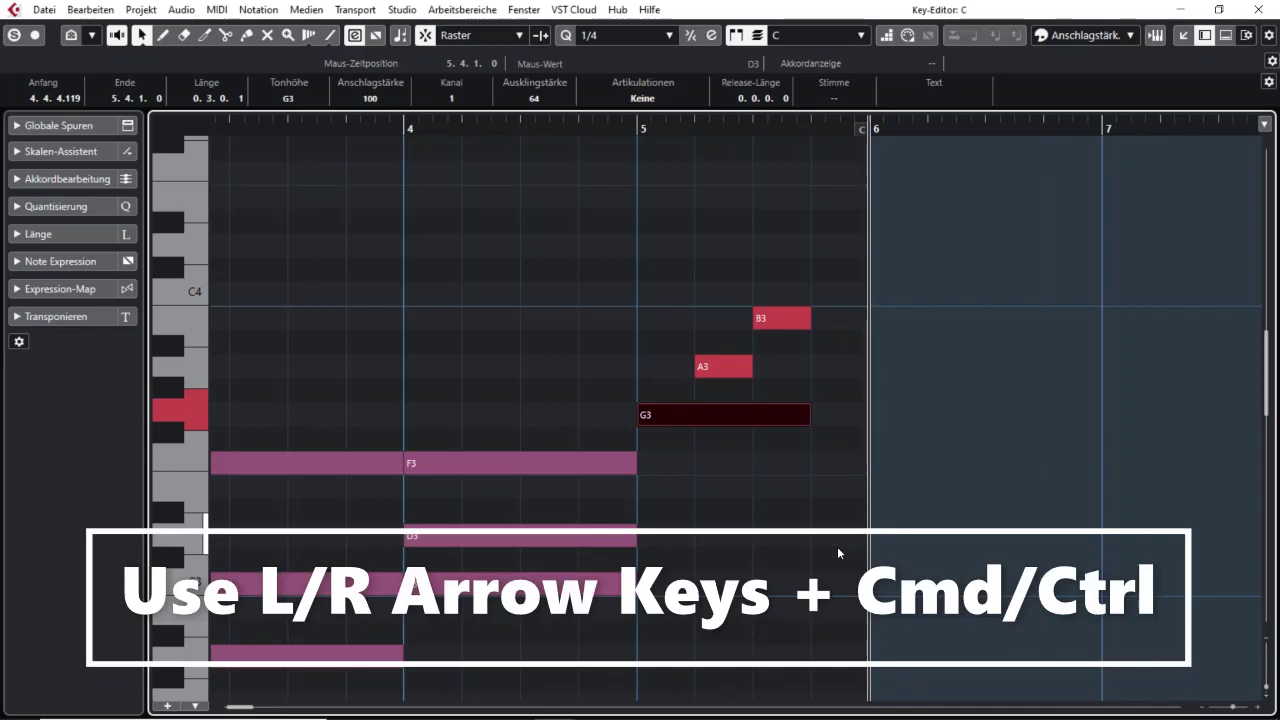
pyautogui.hotkey('ctrl', 'Left')
pyautogui.hotkey('ctrl', 'Left')
pyautogui.hotkey('ctrl', 'Left')
pyautogui.hotkey('ctrl', 'Left')
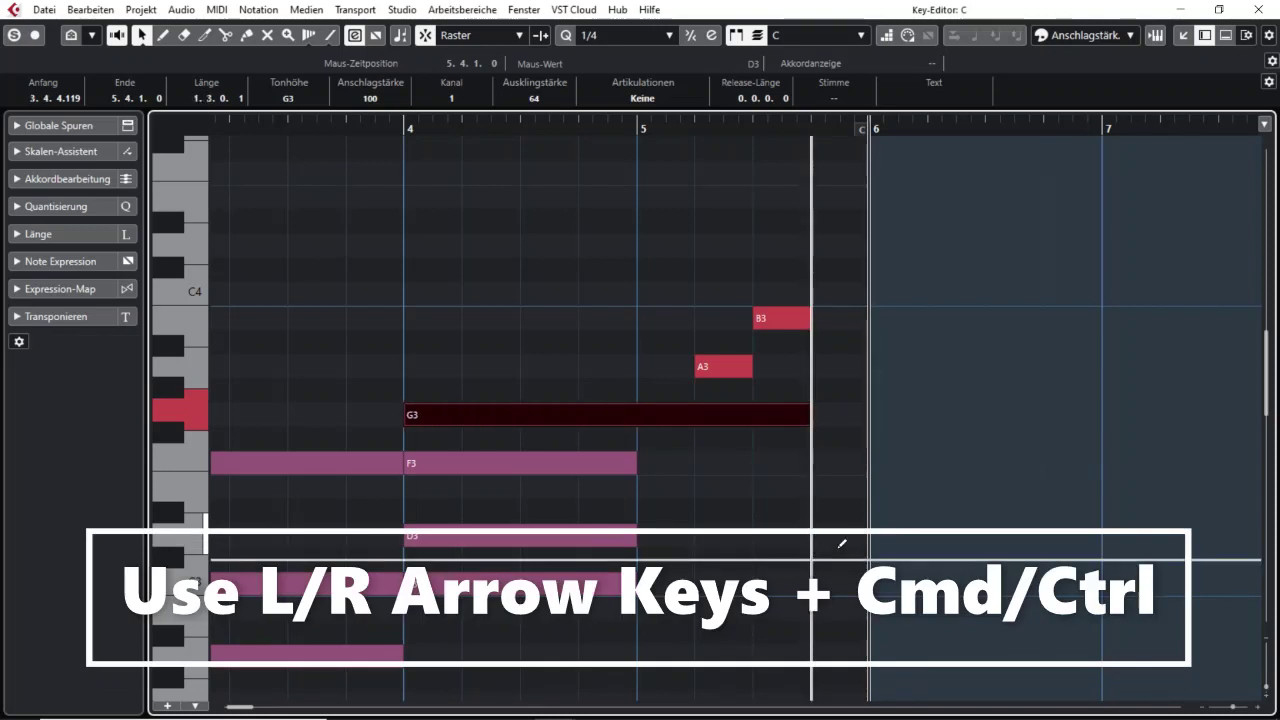
# - Move the lengthened G3 note two beats earlier, and transpose it up and back to G3
pyautogui.hotkey('ctrl', 'Left')
pyautogui.hotkey('ctrl', 'Left')
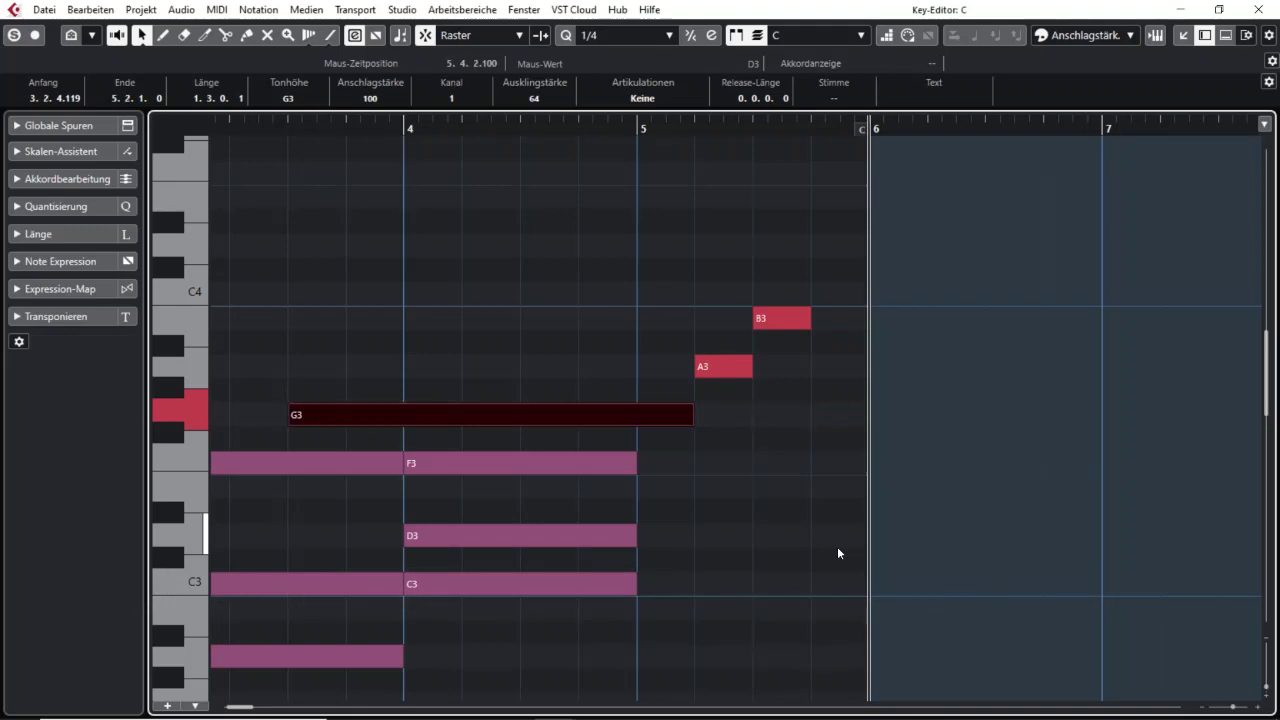
pyautogui.press('Up')
pyautogui.press('Up')
pyautogui.press('Down')
pyautogui.press('Down')
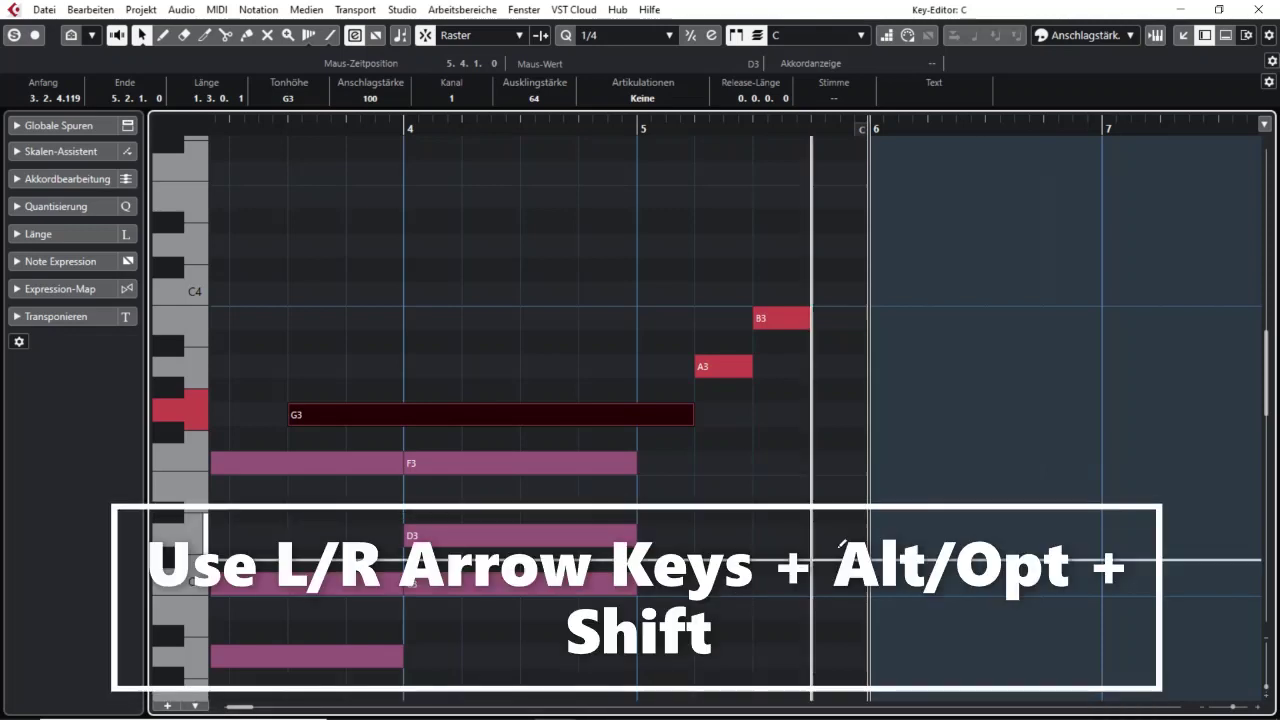
# - Trim the start of the long G3 note forward to bar 5, leaving it one beat long
pyautogui.hotkey('alt', 'shift', 'Right')
pyautogui.hotkey('alt', 'shift', 'Right')
pyautogui.hotkey('alt', 'shift', 'Right')
pyautogui.hotkey('alt', 'shift', 'Right')
pyautogui.hotkey('alt', 'shift', 'Right')
pyautogui.hotkey('alt', 'shift', 'Right')
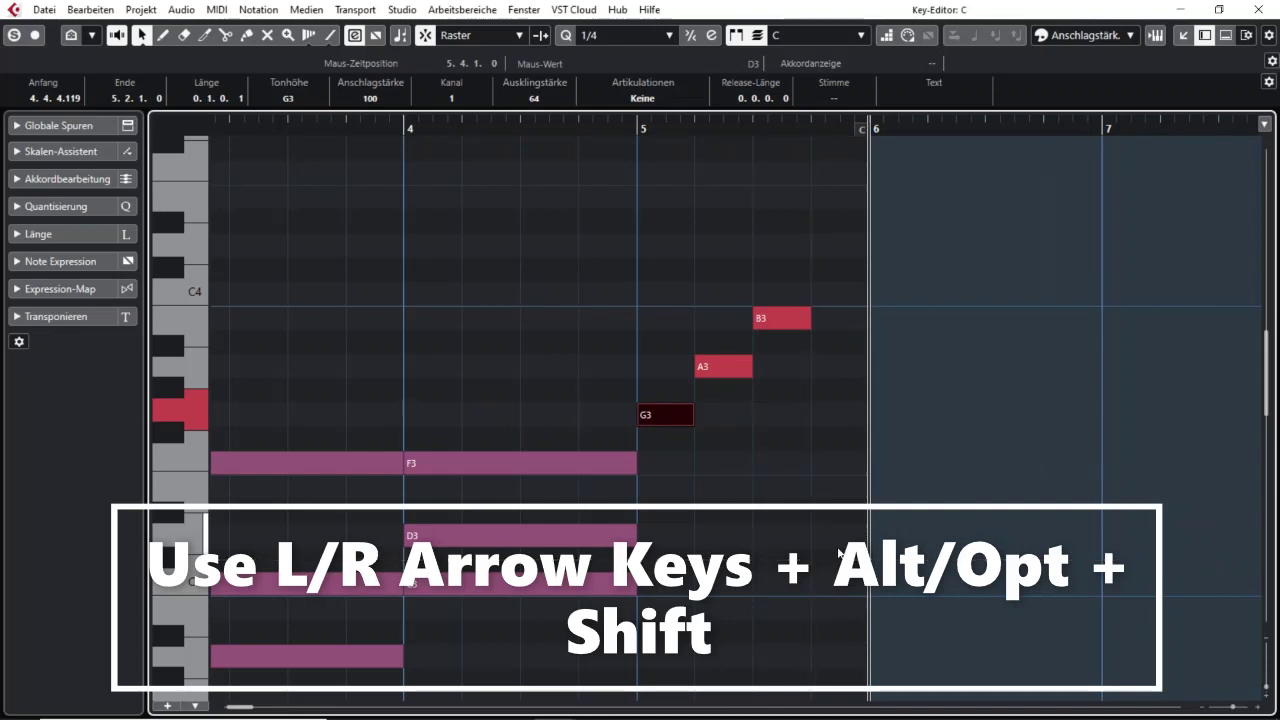
# - Add the A3 and B3 notes to the selection and extend the starts of all three notes earlier by three beats
pyautogui.hotkey('shift', 'Right')
pyautogui.hotkey('shift', 'Right')
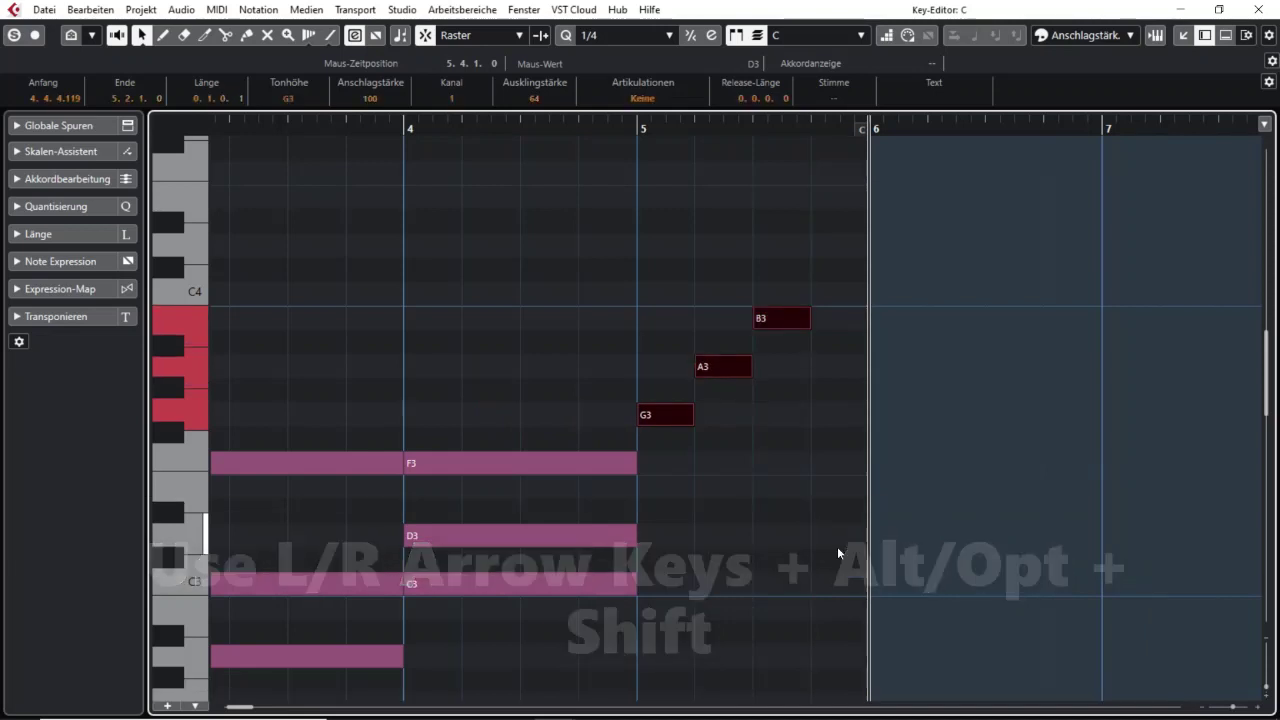
pyautogui.hotkey('alt', 'shift', 'Left')
pyautogui.hotkey('alt', 'shift', 'Left')
pyautogui.hotkey('alt', 'shift', 'Left')
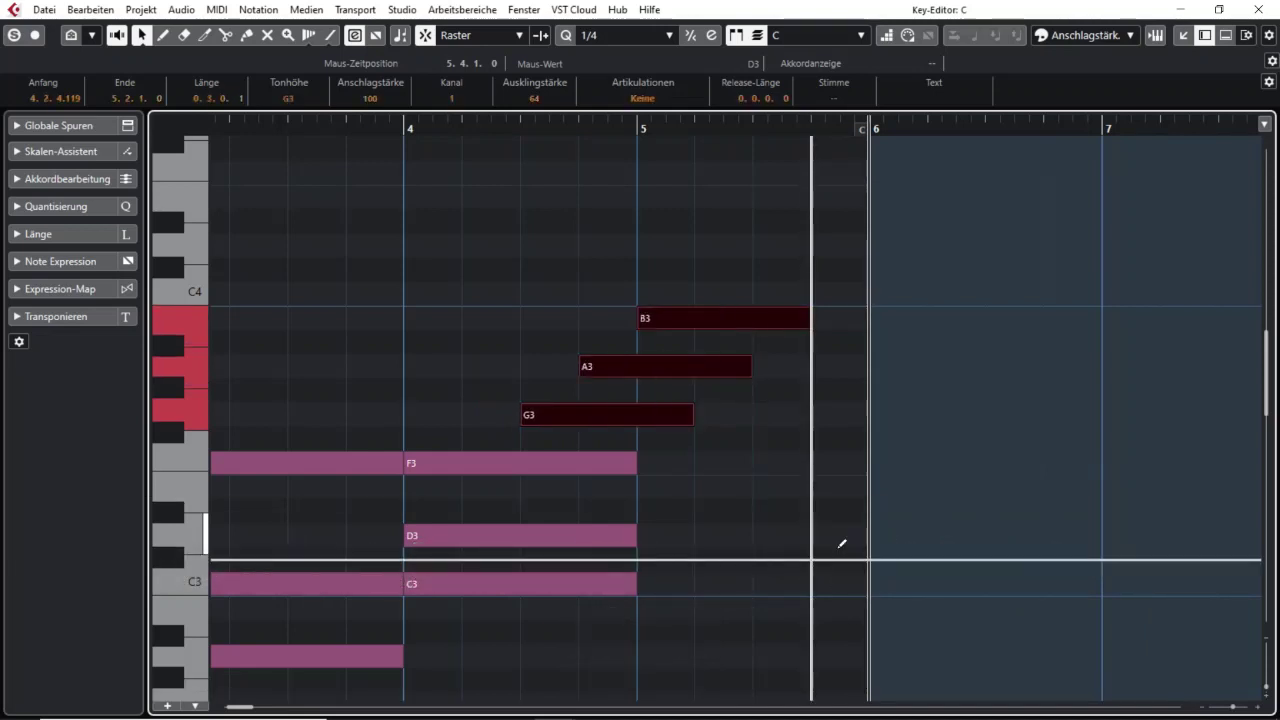
# - Move the three lengthened notes two beats earlier, transpose them up three semitones, and undo the edits
pyautogui.hotkey('ctrl', 'Left')
pyautogui.hotkey('ctrl', 'Left')
pyautogui.press('Up')
pyautogui.press('Up')
pyautogui.press('Up')
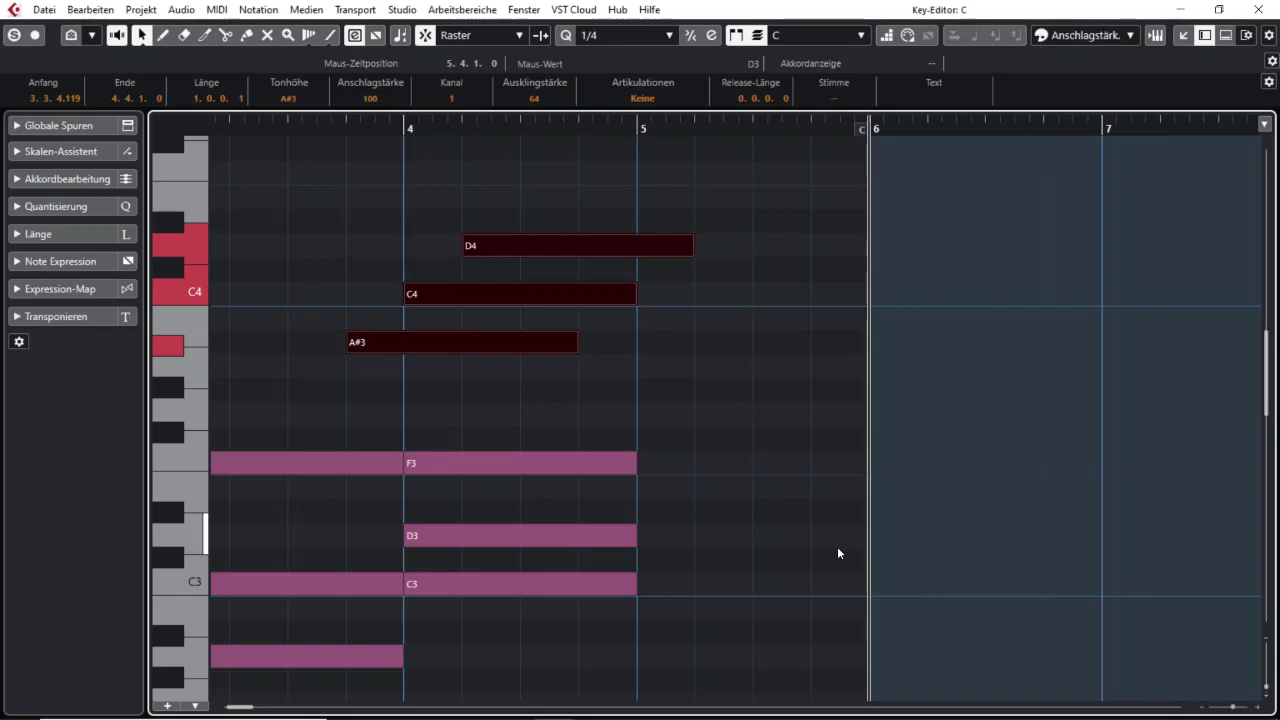
pyautogui.hotkey('ctrl', 'z')
# - Move only the G3 note back into bar 4 and return it to the start of bar 5
pyautogui.click(680, 416)
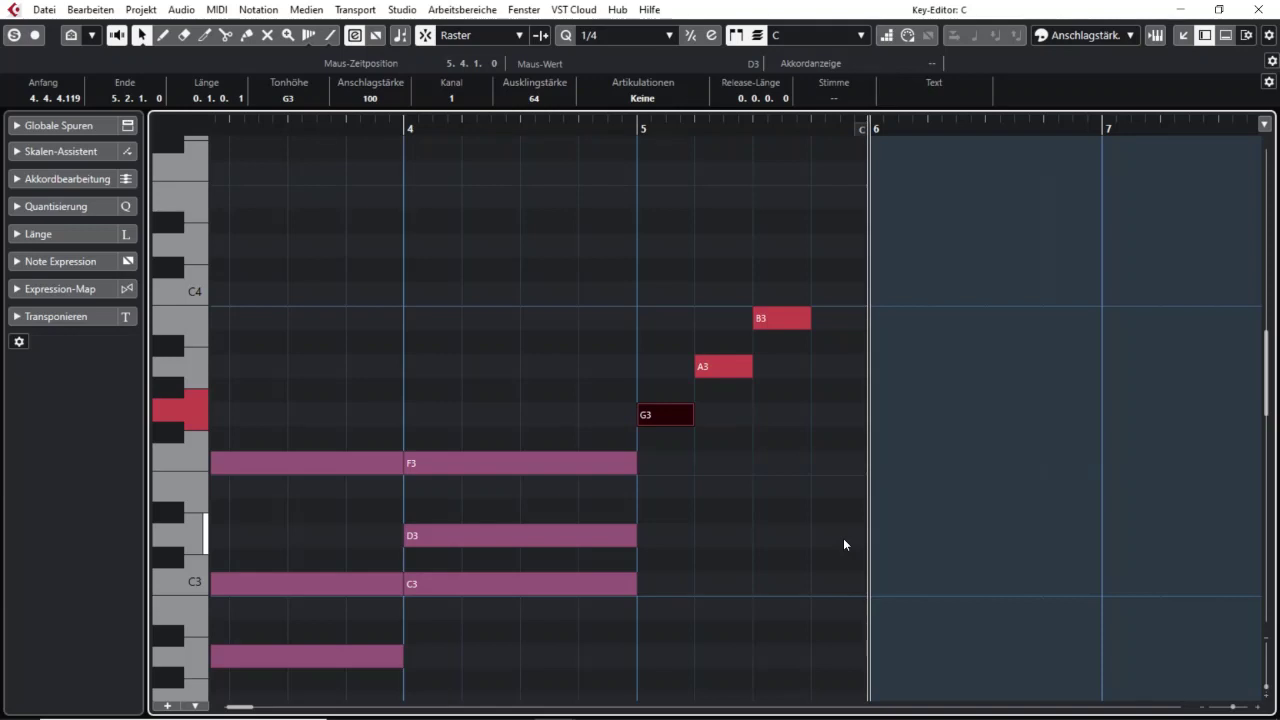
pyautogui.hotkey('ctrl', 'Left')
pyautogui.hotkey('ctrl', 'Left')
pyautogui.hotkey('ctrl', 'Left')
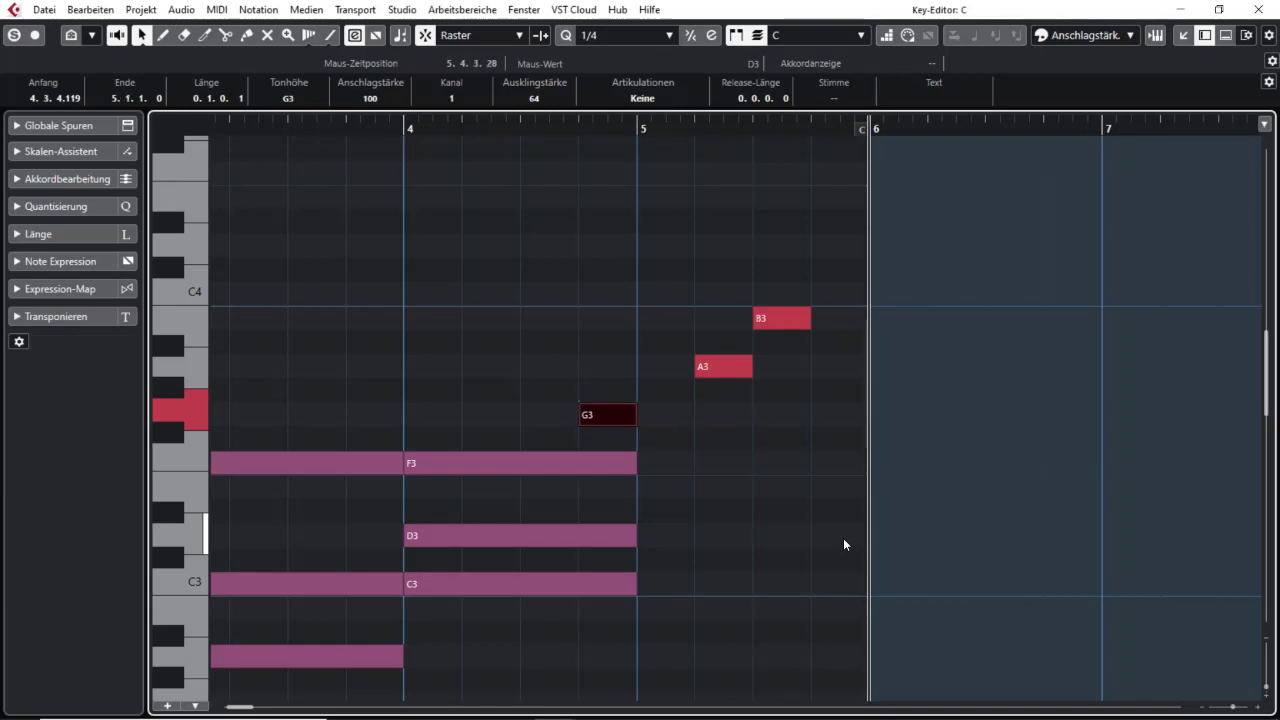
pyautogui.hotkey('ctrl', 'Right')
pyautogui.hotkey('ctrl', 'Right')
pyautogui.hotkey('ctrl', 'Right')
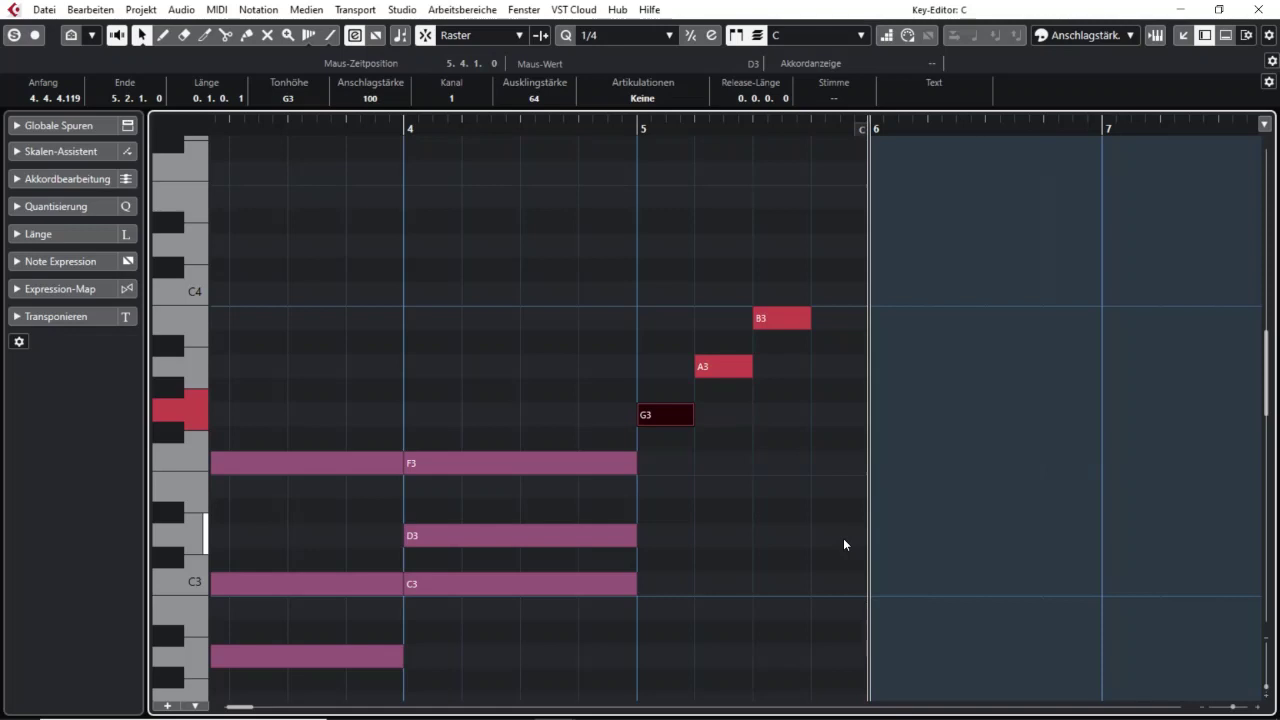
# - Shift the G3 note earlier, and bring it forward to beat 5.2, directly below the A3 note
pyautogui.hotkey('ctrl', 'Left')
pyautogui.hotkey('ctrl', 'Left')
pyautogui.hotkey('ctrl', 'Right')
pyautogui.hotkey('ctrl', 'Right')
pyautogui.hotkey('ctrl', 'Right')
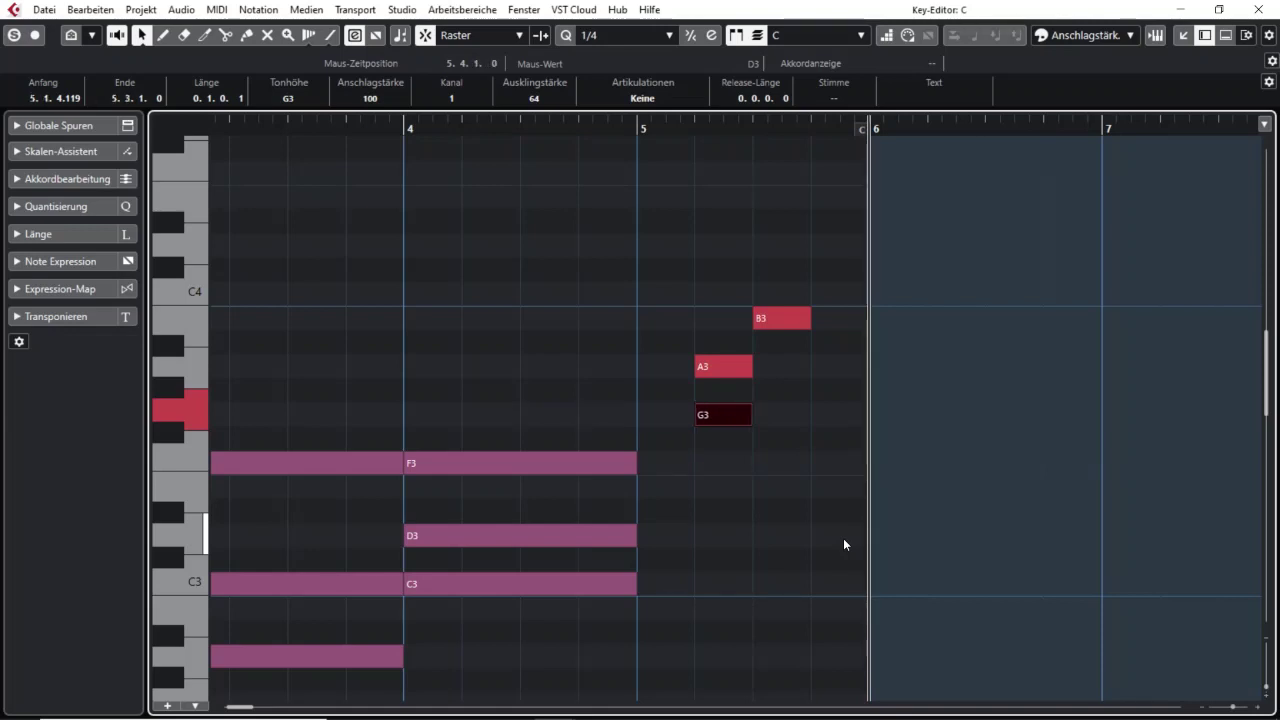
# - Select the neighbouring F3 note at bar 4, reselect G3, and return G3 to the start of bar 5
pyautogui.press('Left')
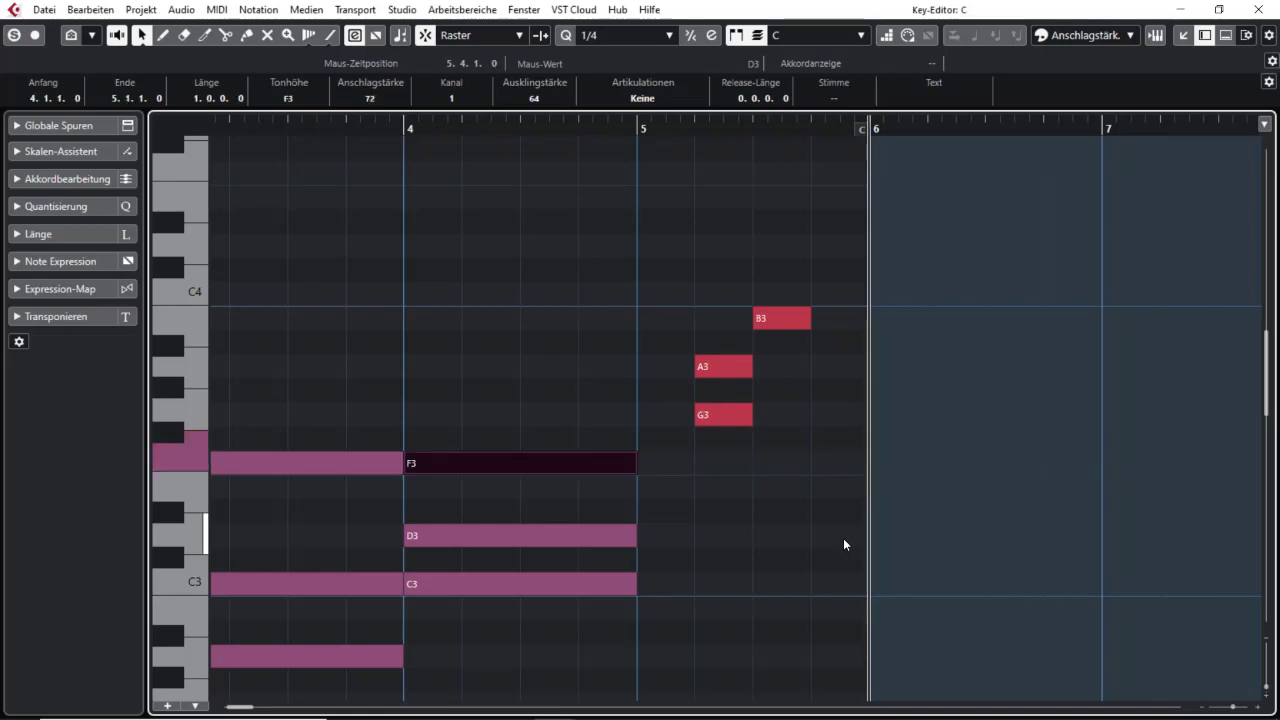
pyautogui.press('Right')
pyautogui.press('Up')
pyautogui.press('Up')
pyautogui.hotkey('ctrl', 'Left')
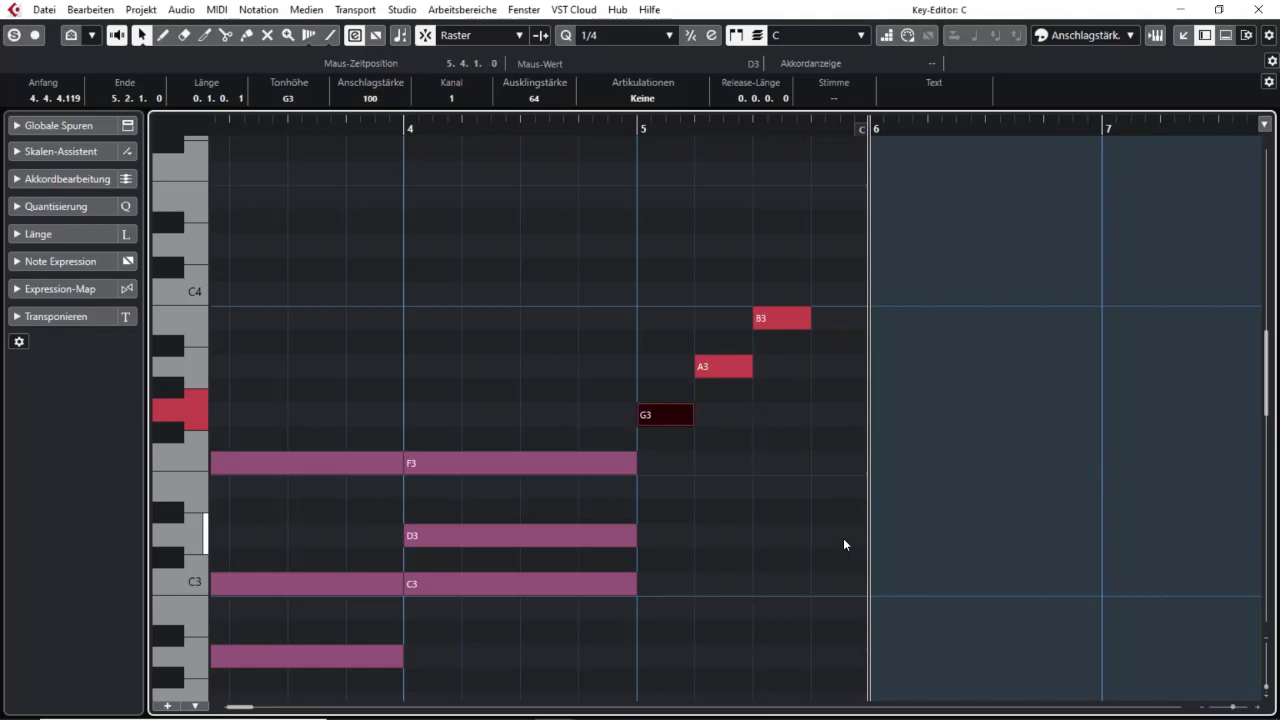
# - Move the G3 note two beats earlier and back, and extend the selection to include A3 and B3
pyautogui.hotkey('ctrl', 'Left')
pyautogui.hotkey('ctrl', 'Left')
pyautogui.hotkey('ctrl', 'Right')
pyautogui.hotkey('ctrl', 'Right')
pyautogui.hotkey('shift', 'Up')
pyautogui.hotkey('shift', 'Up')
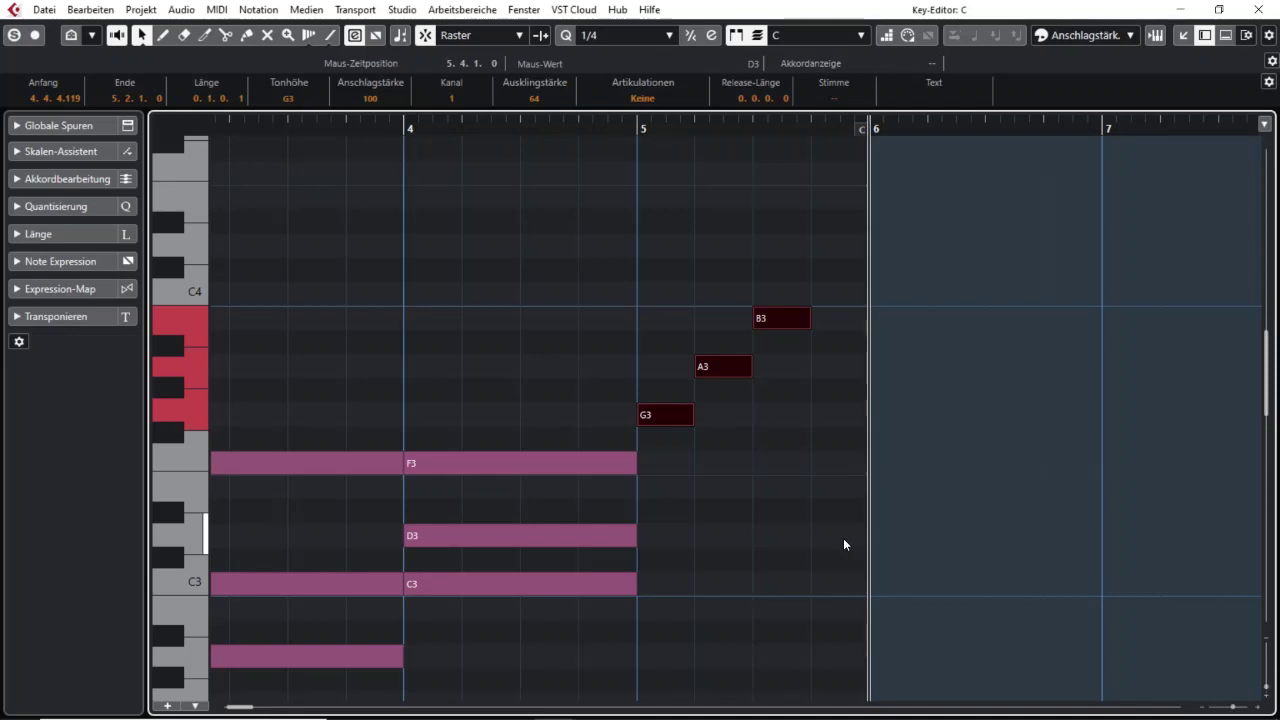
# - Extend the starts of the three selected notes four beats earlier so that G3 begins at bar 4
pyautogui.hotkey('ctrl', 'Left')
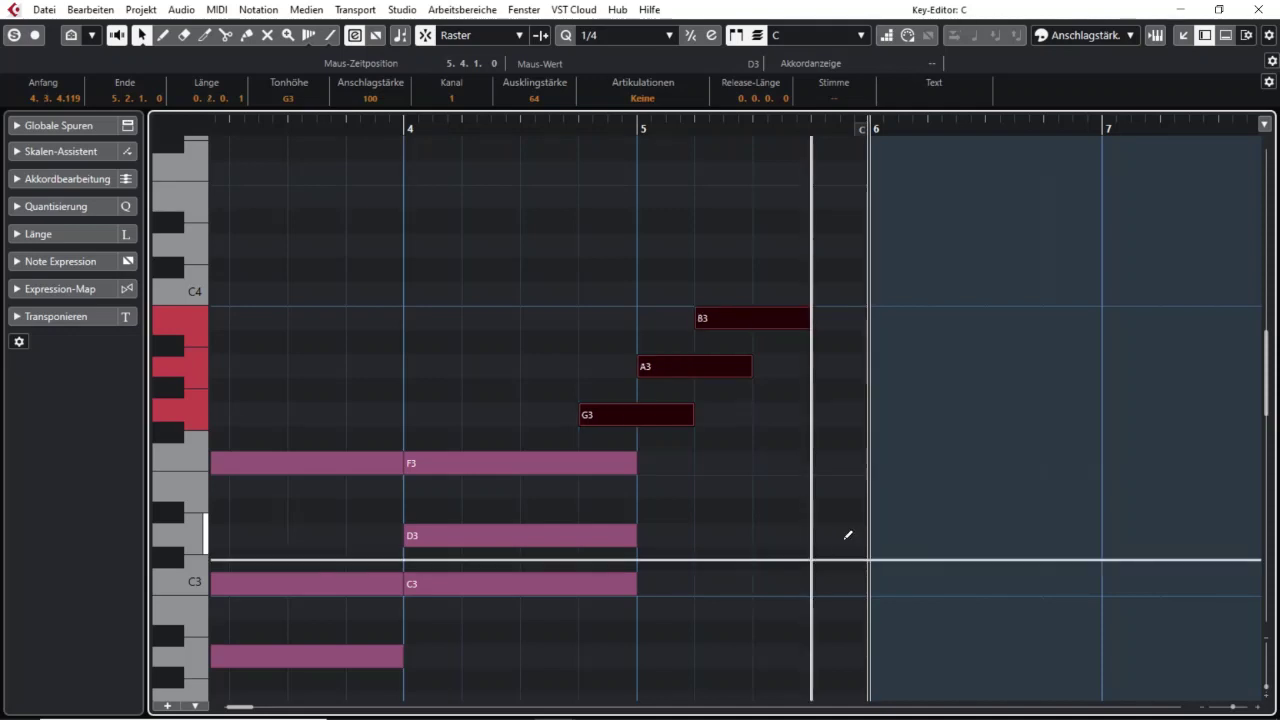
pyautogui.hotkey('ctrl', 'Left')
pyautogui.hotkey('ctrl', 'Left')
pyautogui.hotkey('ctrl', 'Left')
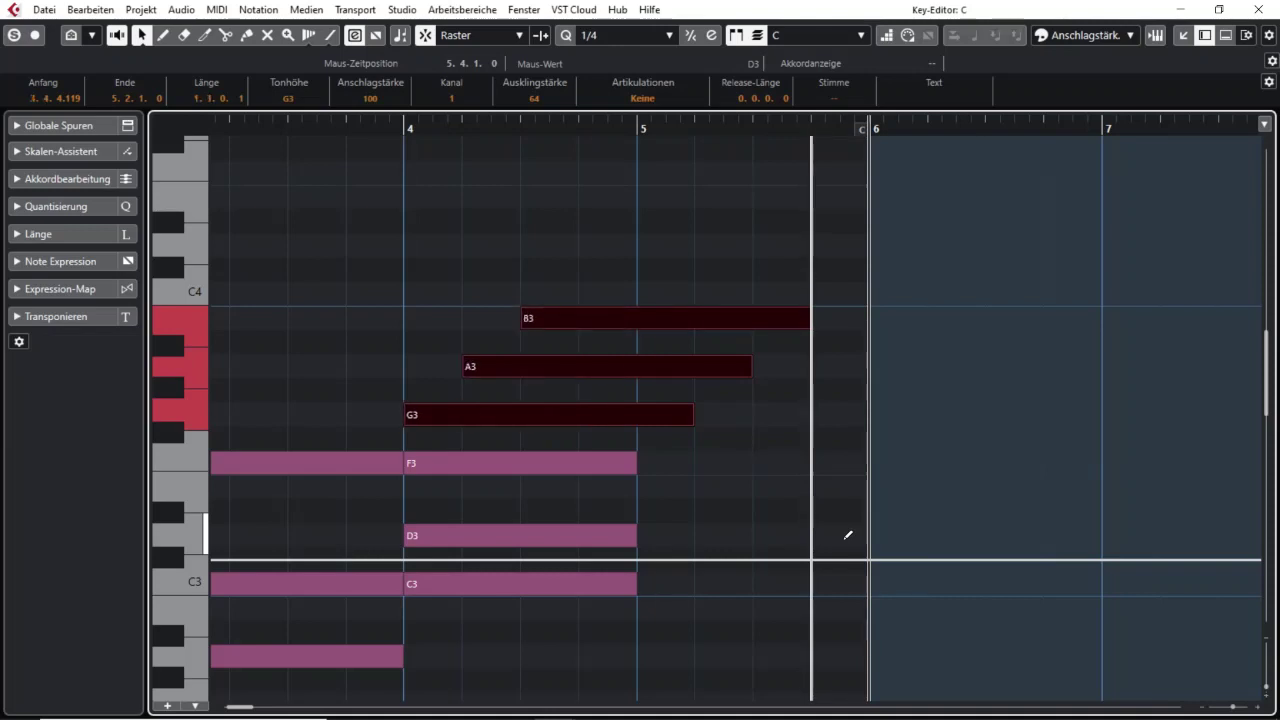
# - Trim the starts of the three selected notes forward by four beats so that G3 begins at bar 5
pyautogui.hotkey('ctrl', 'Right')
pyautogui.hotkey('ctrl', 'Right')
pyautogui.hotkey('ctrl', 'Right')
pyautogui.hotkey('ctrl', 'Right')
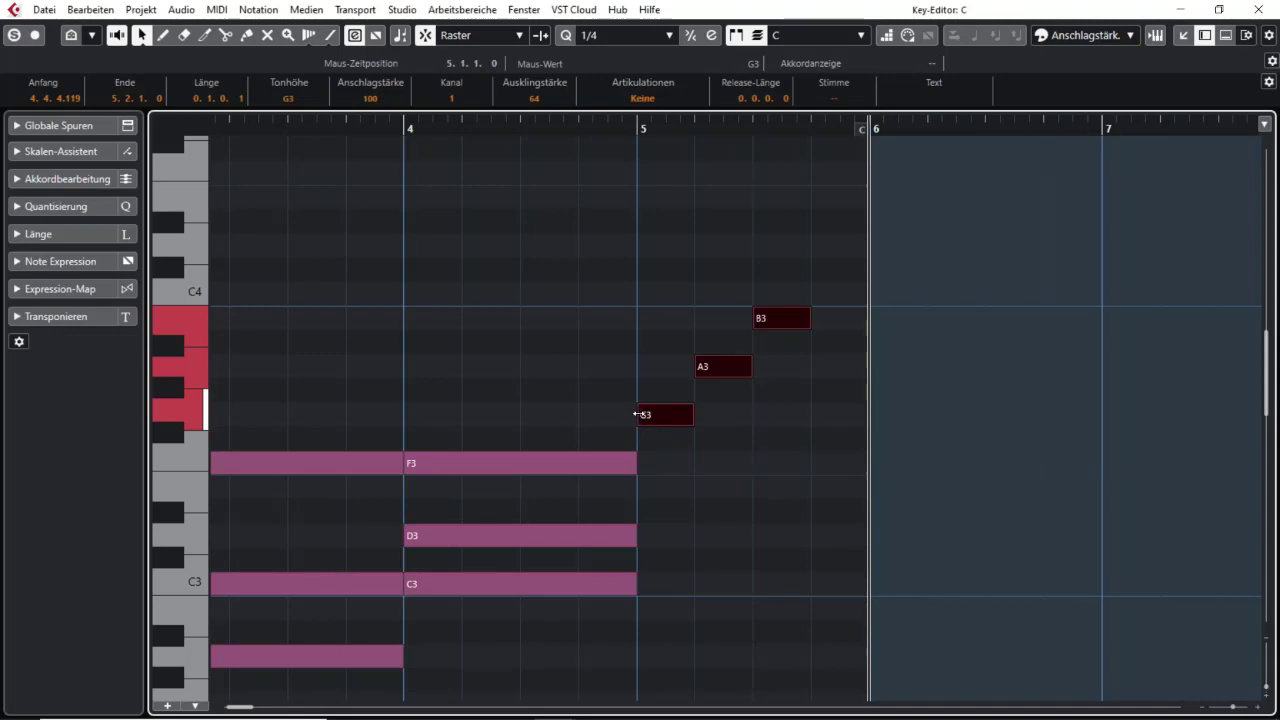
# - Extend the starts of the three notes until G3 begins at 4.1.1.0, and trim them forward until it begins at 4.4.1.0
pyautogui.moveTo(637, 415); pyautogui.dragTo(612, 422)
pyautogui.hotkey('alt', 'Left')
pyautogui.hotkey('alt', 'Left')
pyautogui.hotkey('alt', 'Left')
pyautogui.hotkey('alt', 'Left')
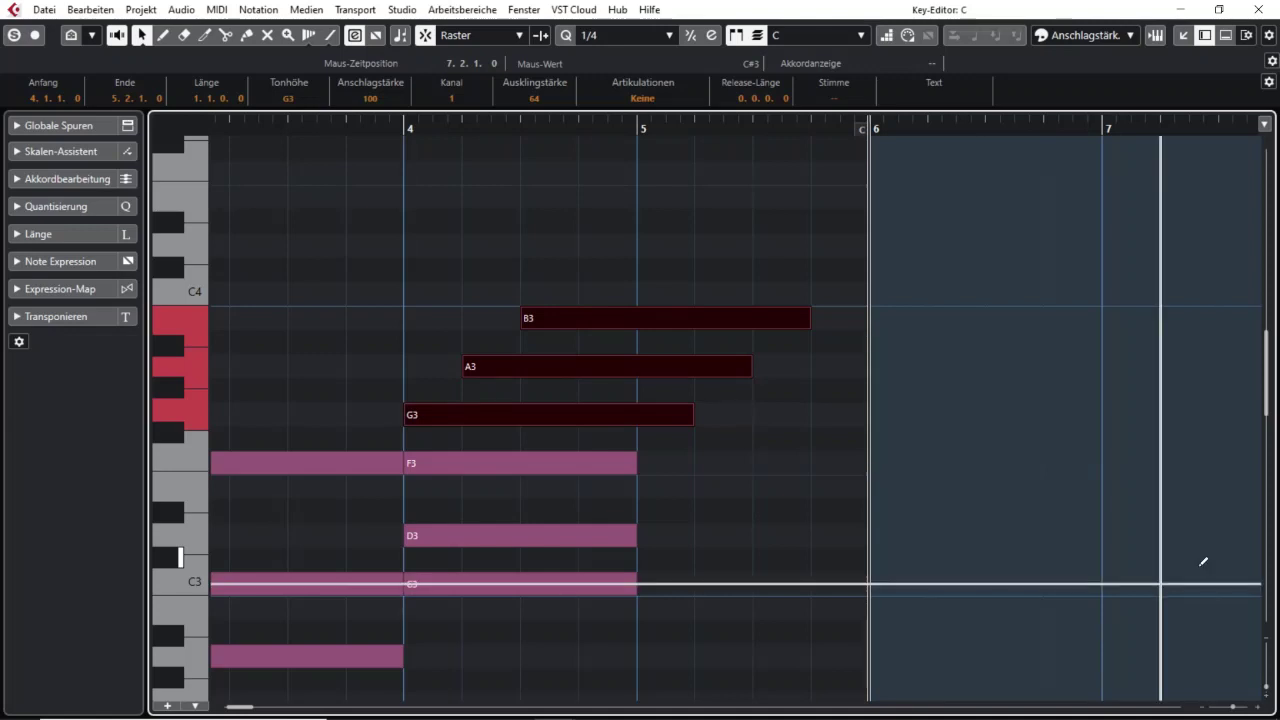
pyautogui.hotkey('alt', 'Right')
pyautogui.hotkey('alt', 'Right')
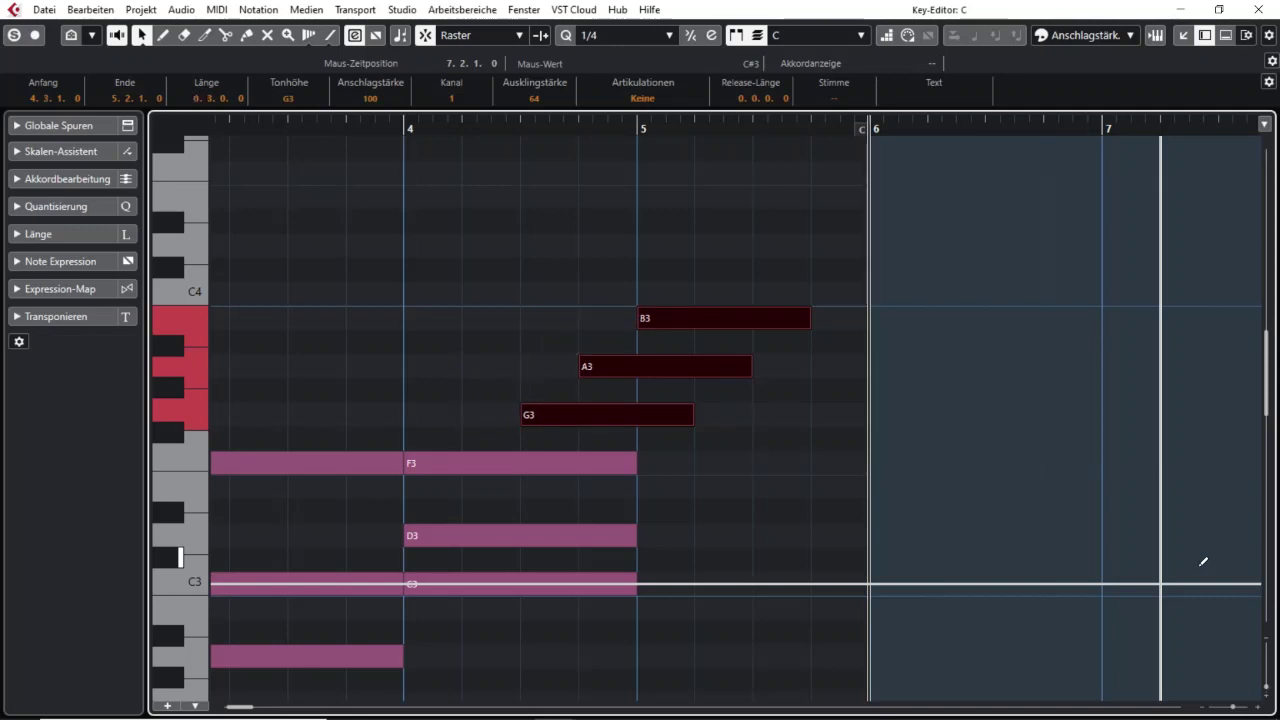
pyautogui.hotkey('alt', 'Right')
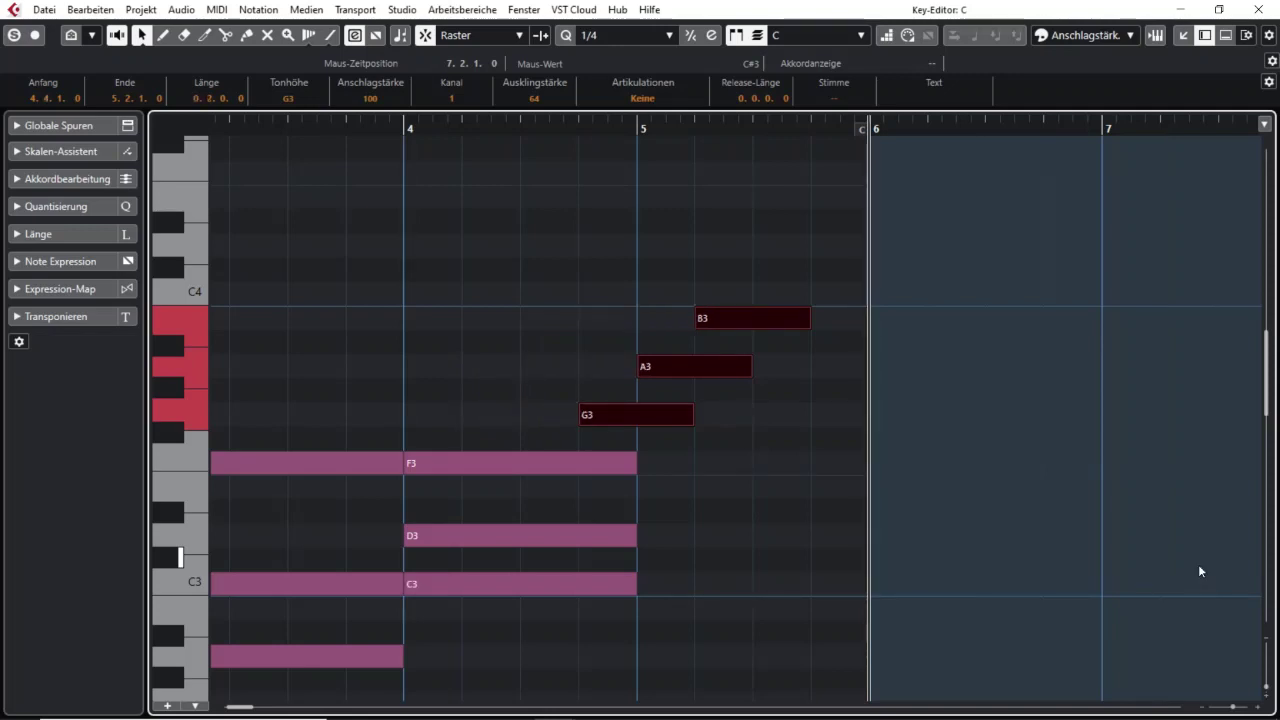
# - Extend the ends of the three notes, and shorten them to one beat each
pyautogui.hotkey('alt', 'shift', 'Right')
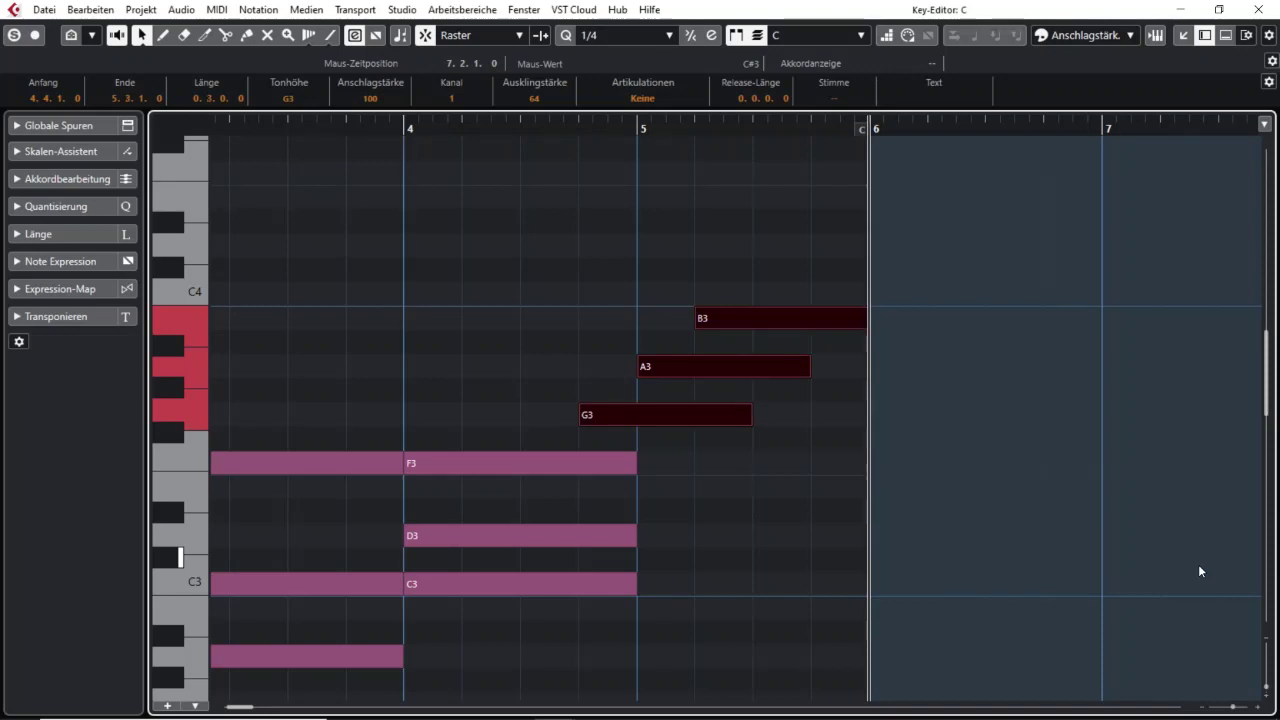
pyautogui.hotkey('alt', 'shift', 'Right')
pyautogui.hotkey('alt', 'shift', 'Left')
pyautogui.hotkey('alt', 'shift', 'Left')
pyautogui.hotkey('alt', 'shift', 'Left')
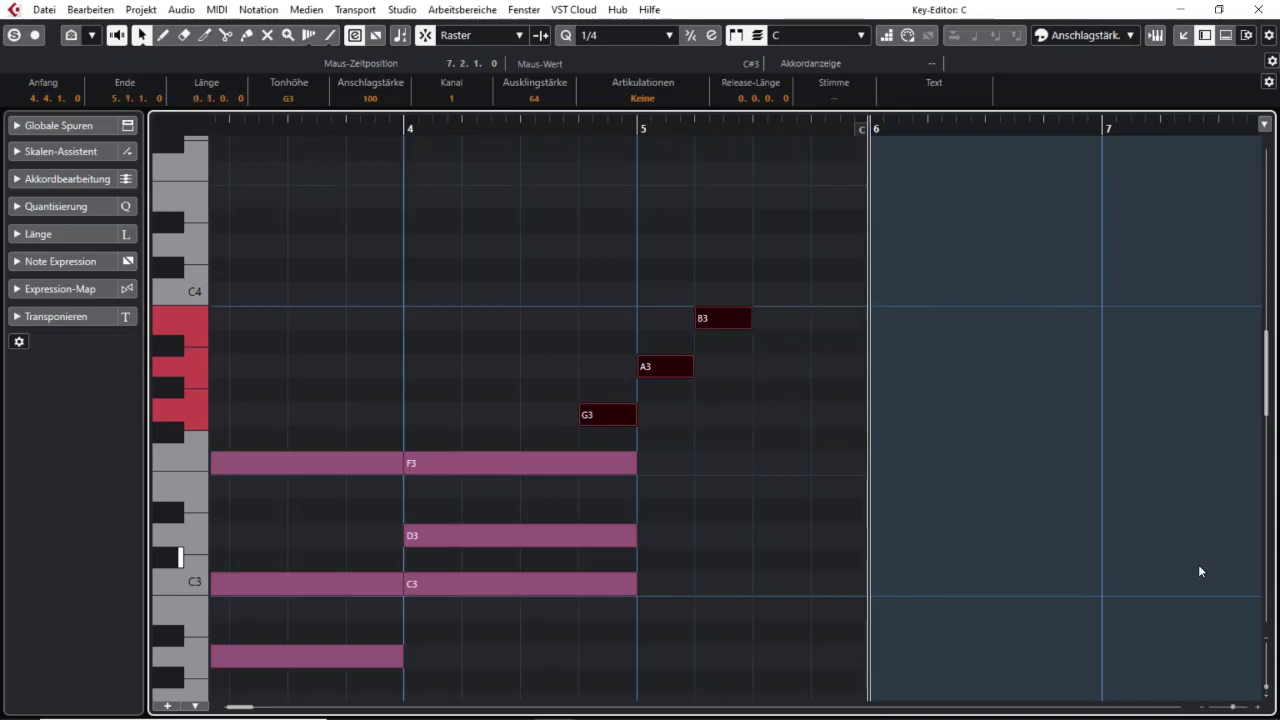
# - Lengthen the ends of the three one-beat notes and trim them to two beats each
pyautogui.hotkey('alt', 'shift', 'Right')
pyautogui.hotkey('alt', 'shift', 'Right')
pyautogui.hotkey('alt', 'shift', 'Right')
pyautogui.hotkey('alt', 'shift', 'Left')
pyautogui.hotkey('alt', 'shift', 'Left')
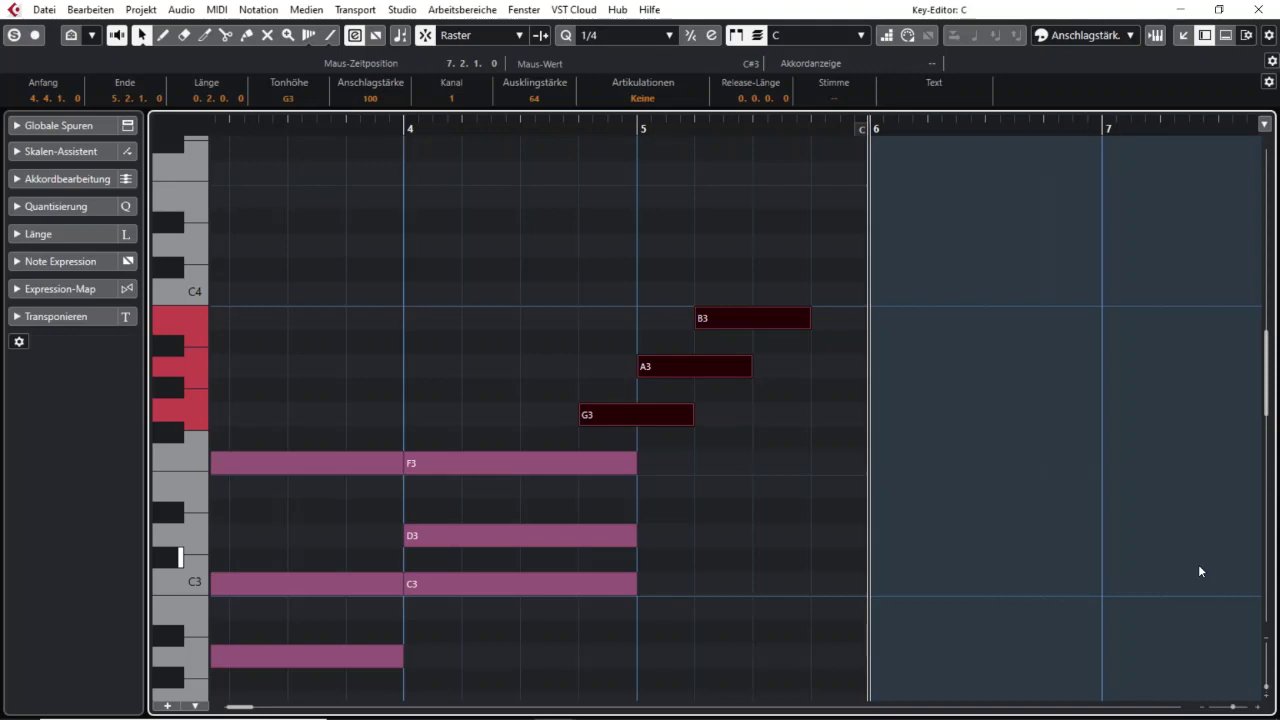
# - Adjust the ends of the three selected notes until each is four beats long
pyautogui.hotkey('alt', 'shift', 'Right')
pyautogui.hotkey('alt', 'shift', 'Right')
pyautogui.hotkey('alt', 'shift', 'Left')
pyautogui.hotkey('alt', 'shift', 'Left')
pyautogui.hotkey('alt', 'shift', 'Right')
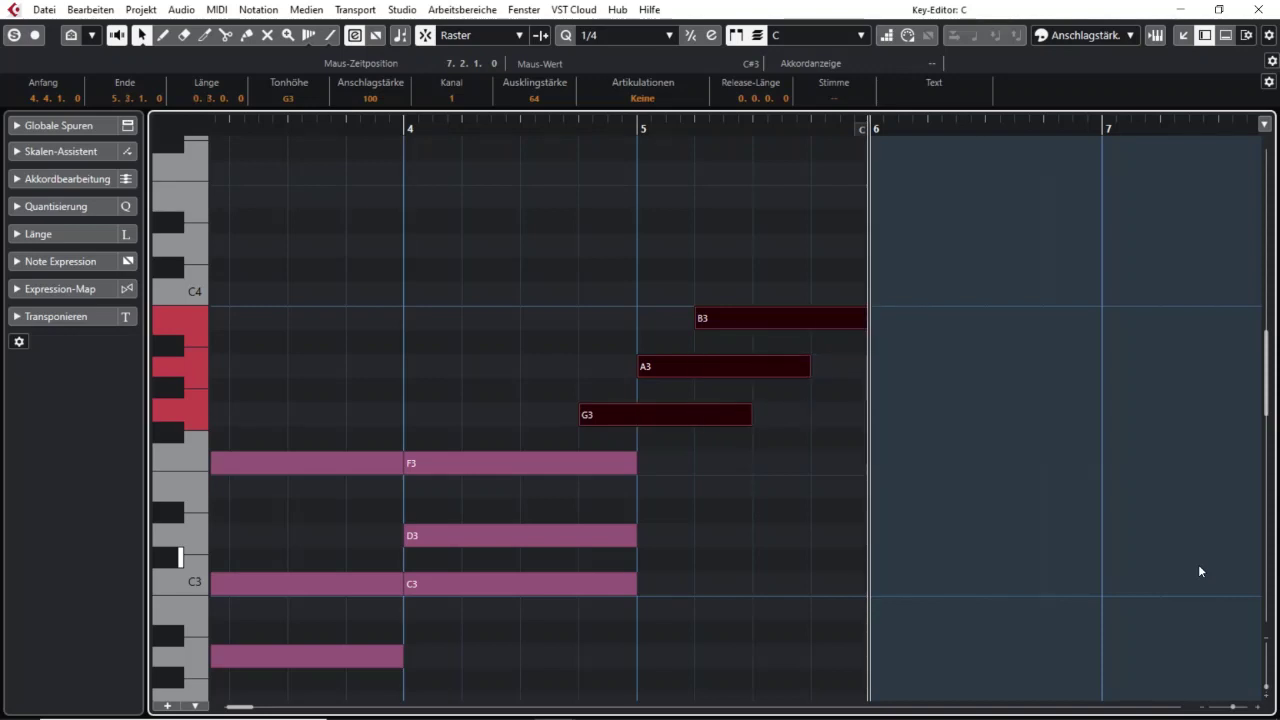
pyautogui.hotkey('alt', 'shift', 'Right')
# - Move the three four-beat notes earlier on the grid without changing their length
pyautogui.hotkey('ctrl', 'Left')
pyautogui.hotkey('ctrl', 'Left')
pyautogui.hotkey('ctrl', 'Left')
pyautogui.hotkey('ctrl', 'Left')
pyautogui.hotkey('ctrl', 'Left')
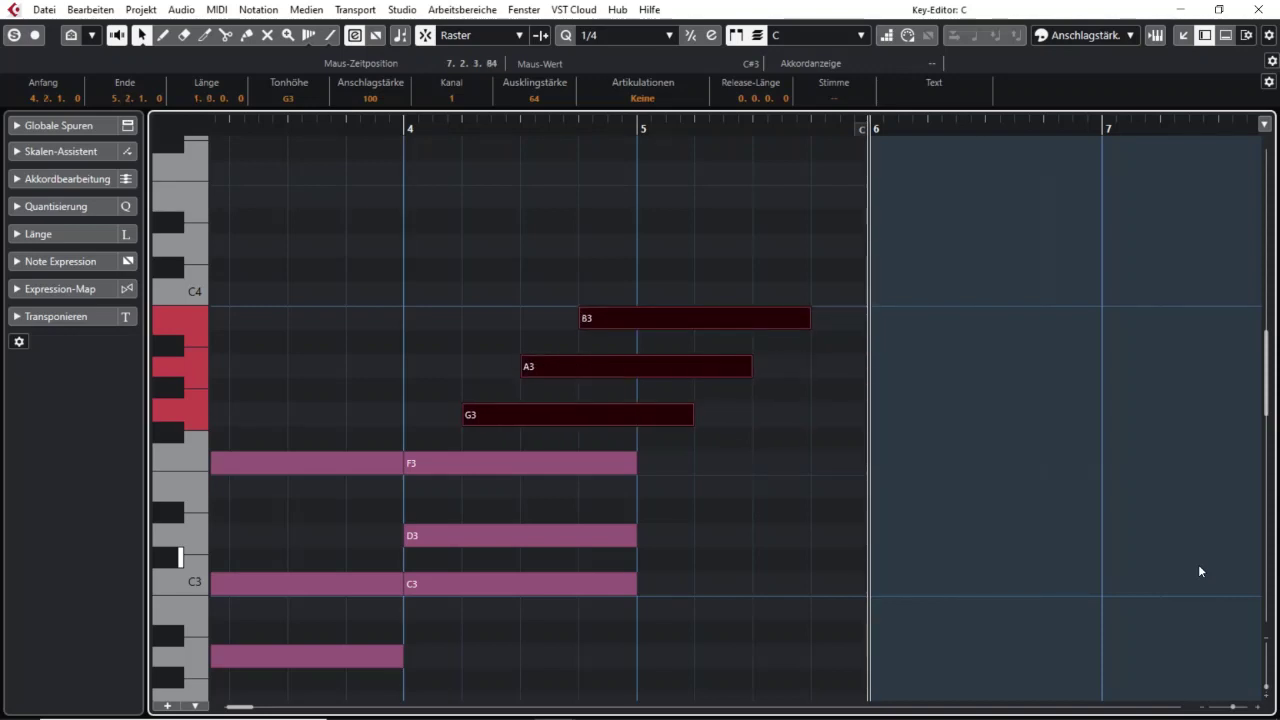
# - Move the three four-beat notes later until G3 begins at 4.4.1.0
pyautogui.hotkey('ctrl', 'Right')
pyautogui.hotkey('ctrl', 'Right')
pyautogui.hotkey('ctrl', 'Right')
pyautogui.hotkey('ctrl', 'Right')
pyautogui.hotkey('ctrl', 'Right')
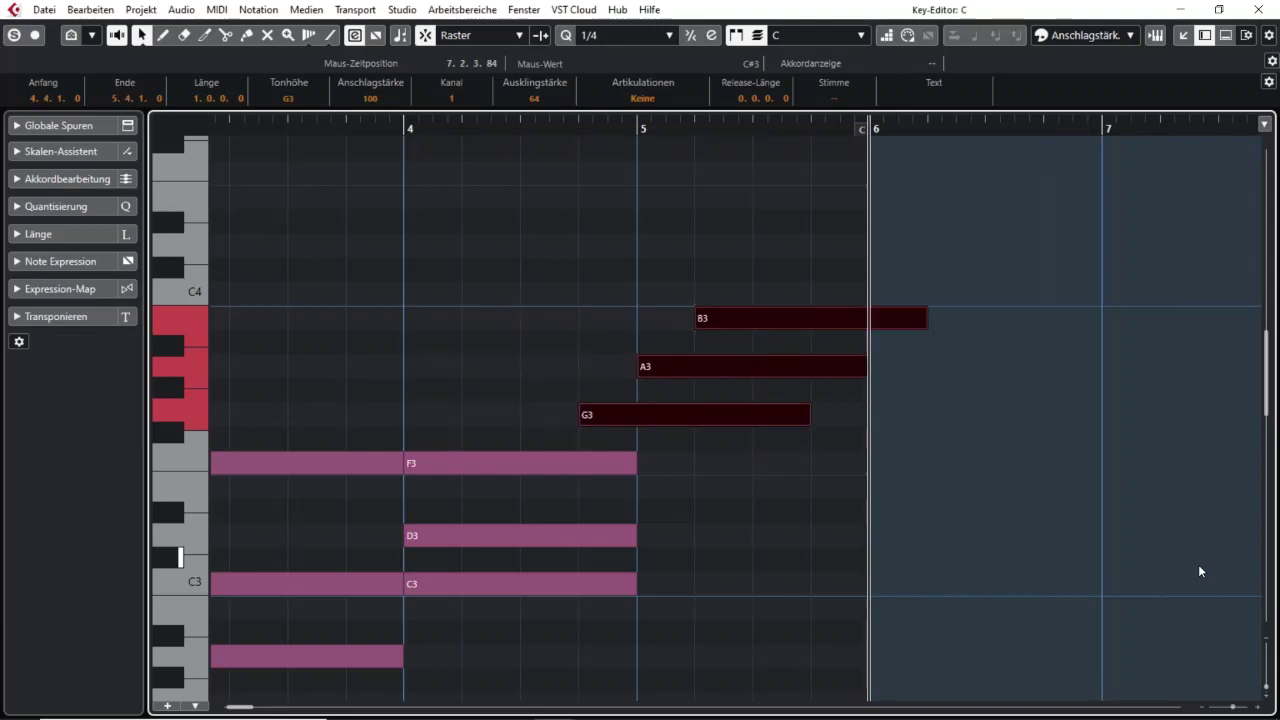
# - Extend the starts of the three notes two beats earlier, and trim them forward until G3 begins at 5.1.1.0
pyautogui.hotkey('alt', 'Left')
pyautogui.hotkey('alt', 'Left')
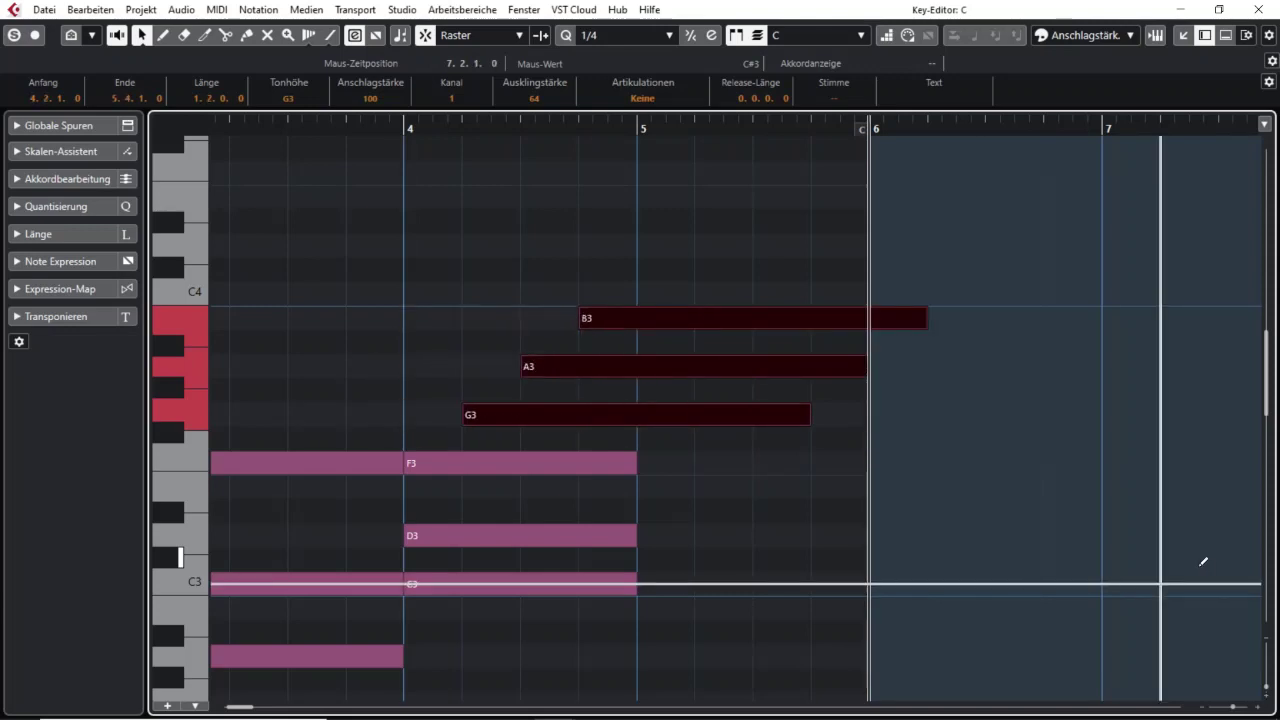
pyautogui.hotkey('alt', 'Right')
pyautogui.hotkey('alt', 'Right')
pyautogui.hotkey('alt', 'Right')
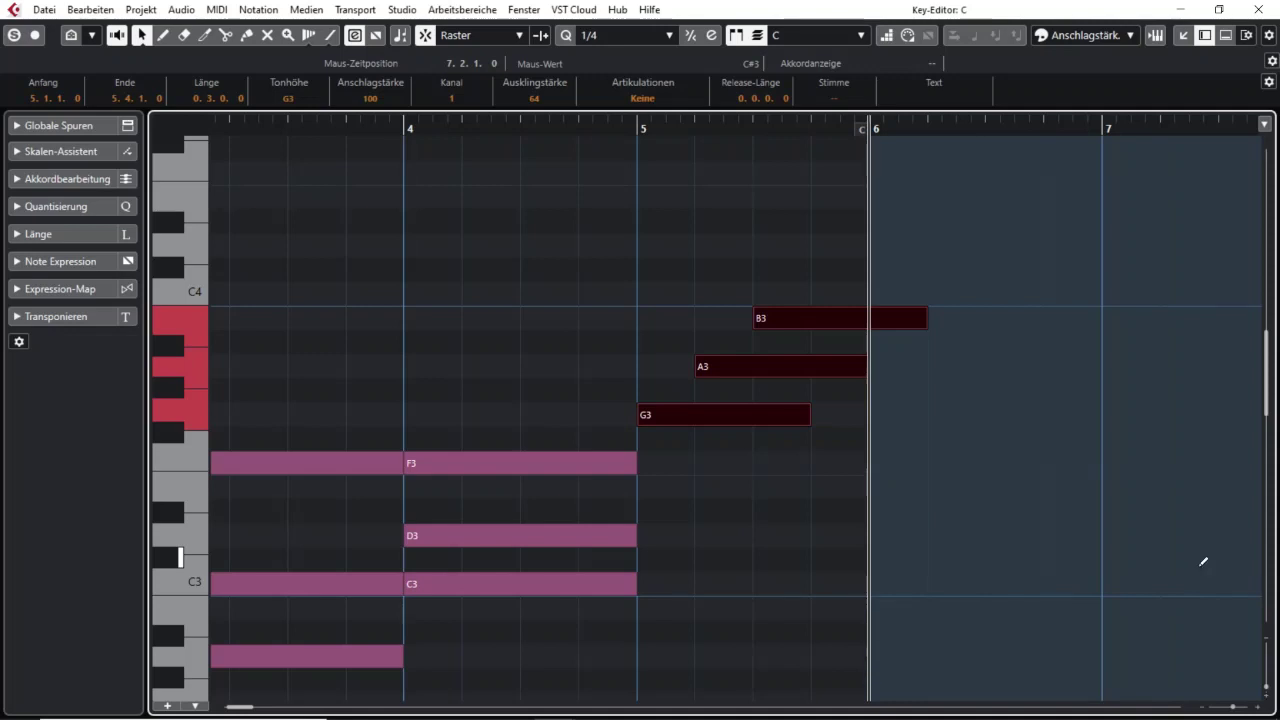
# - Shorten the ends of the three selected notes until each is one beat long, and clear the selection
pyautogui.hotkey('alt', 'shift', 'Left')
pyautogui.hotkey('alt', 'shift', 'Left')
pyautogui.click(838, 458)
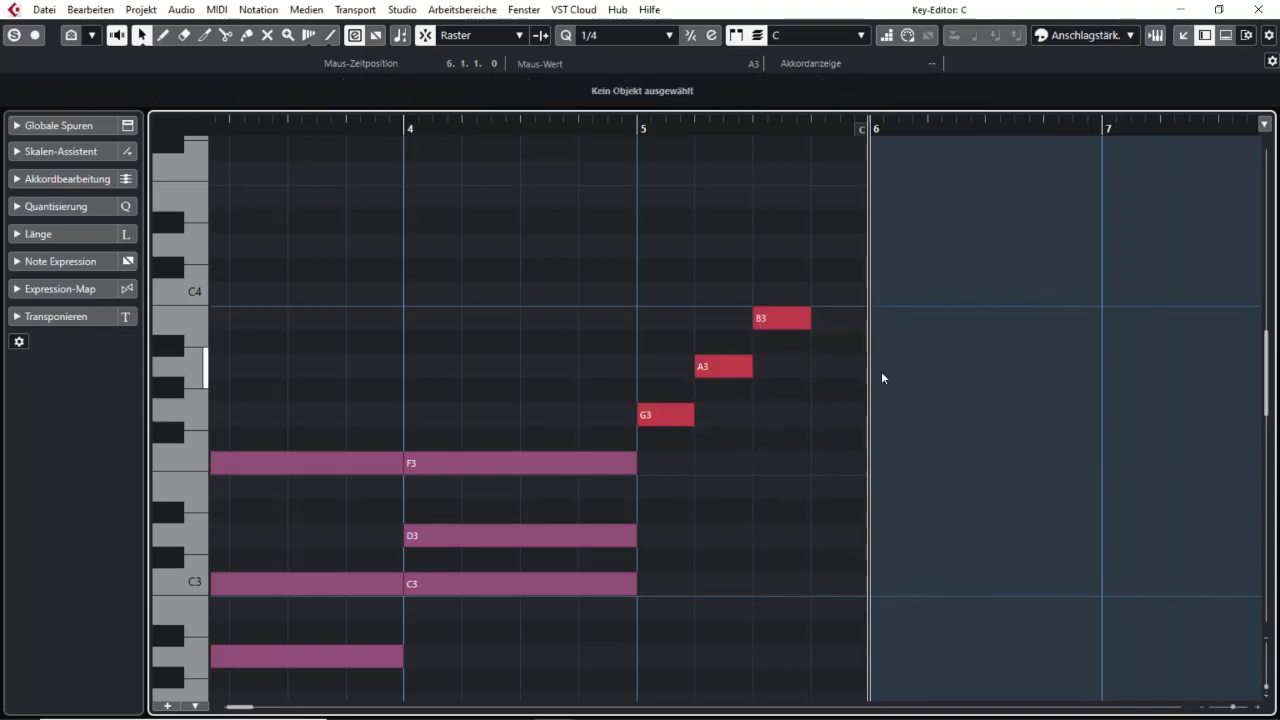
# - Select individual chord notes in bars 4, 3 and 2 one at a time, and clear the selection
pyautogui.scroll(-2, 882, 374)
pyautogui.click(541, 354)
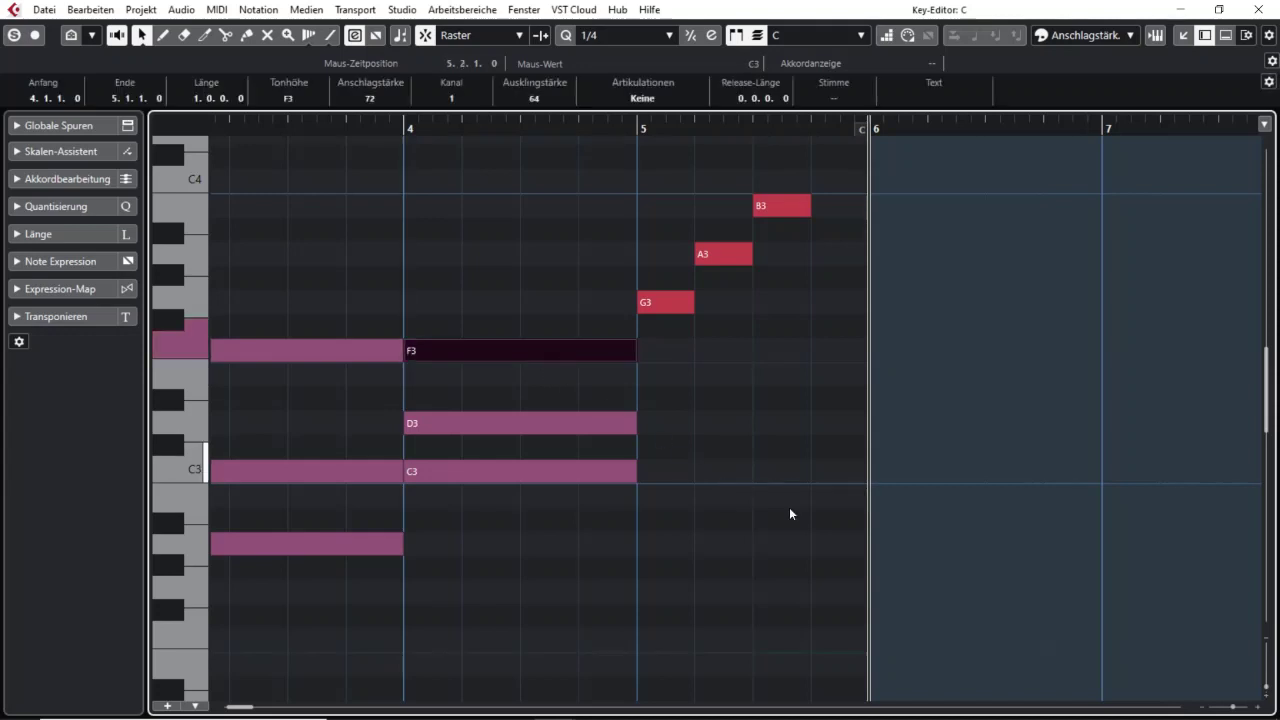
pyautogui.click(465, 423)
pyautogui.hscroll(-2, 835, 600)
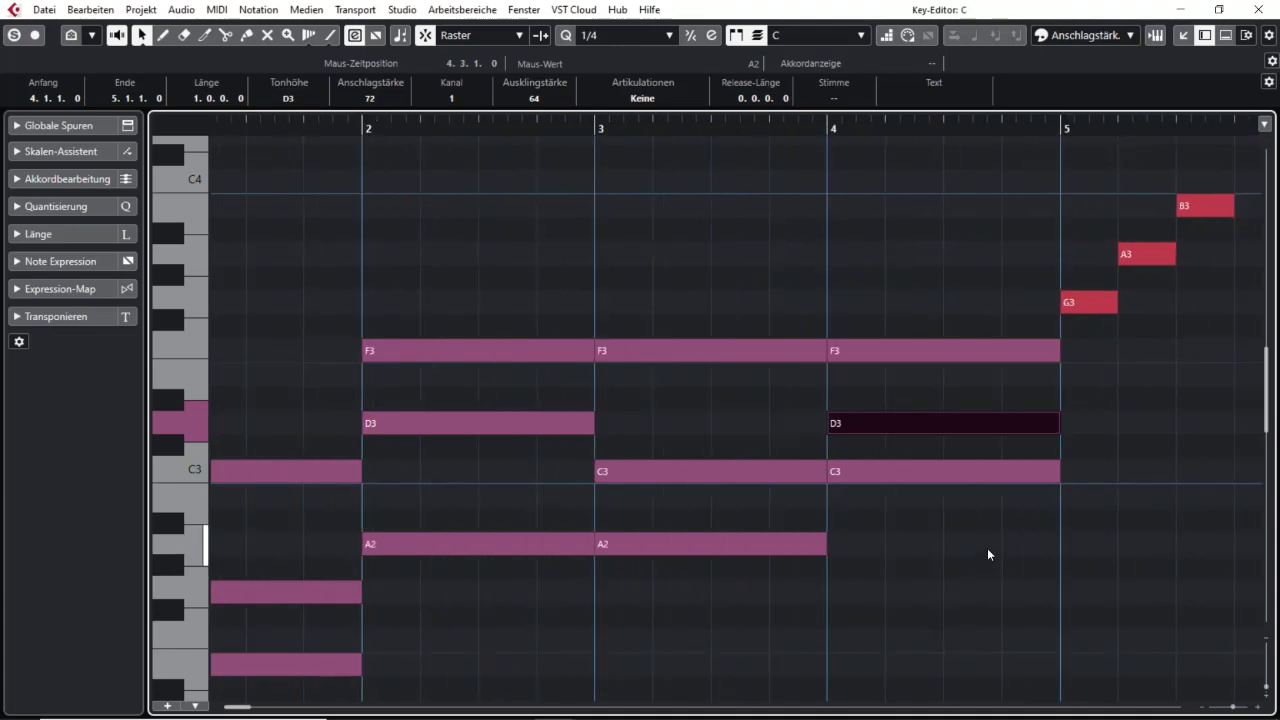
pyautogui.click(664, 472)
pyautogui.click(462, 421)
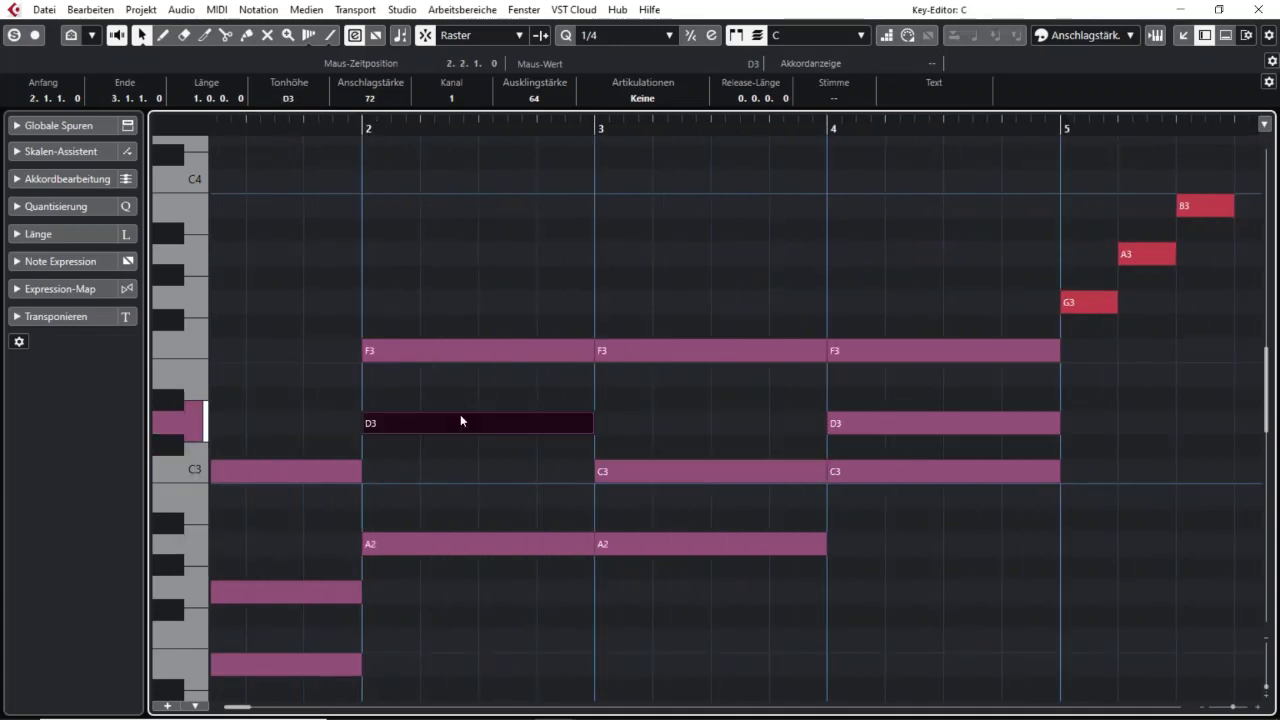
pyautogui.click(498, 351)
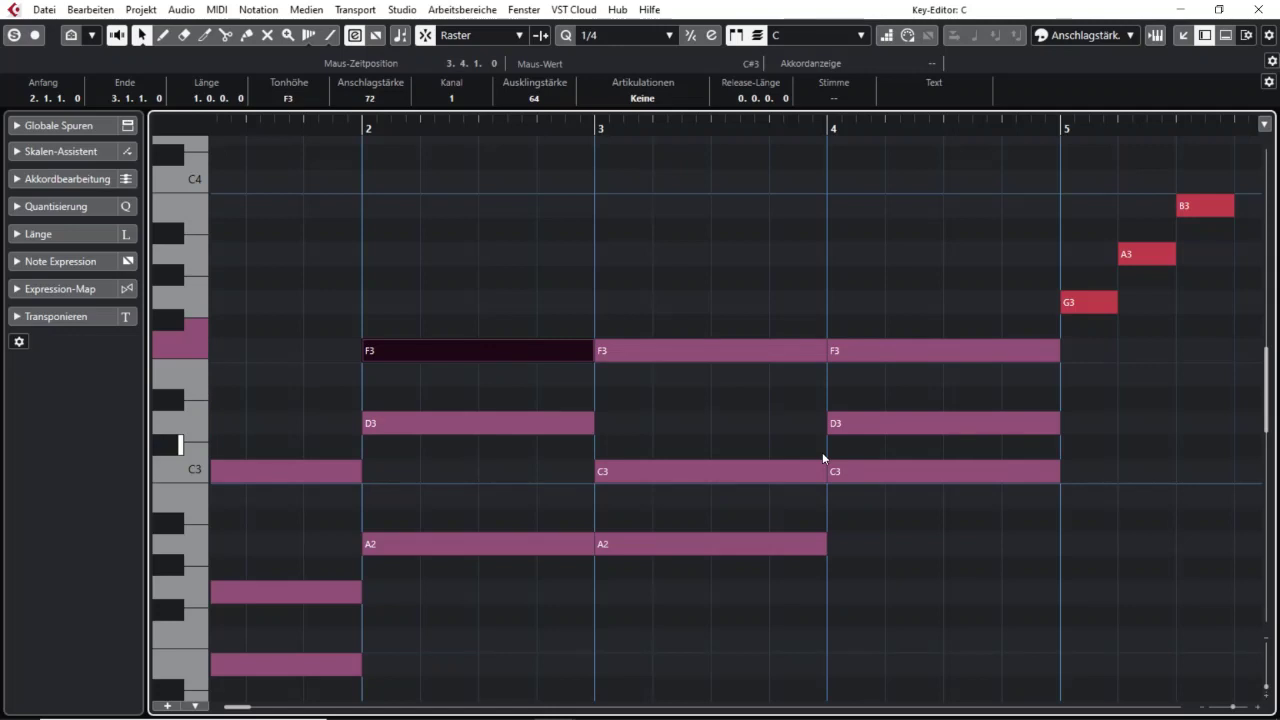
pyautogui.click(745, 424)
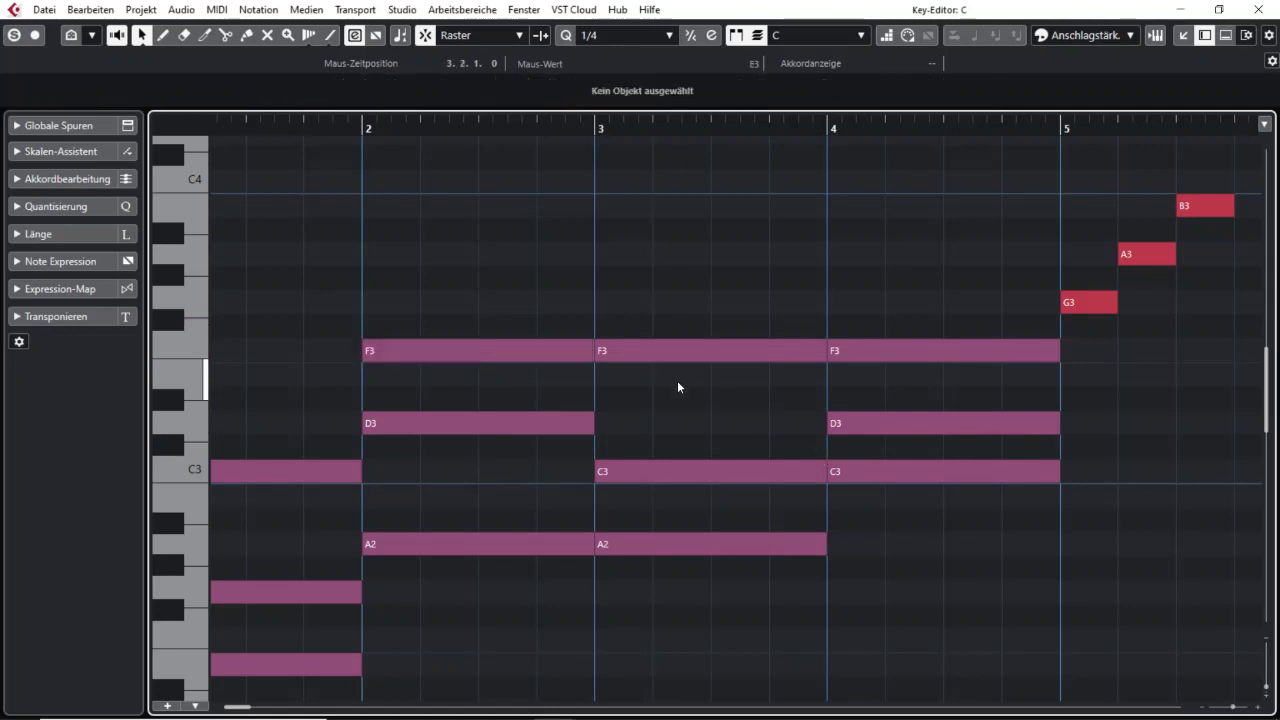
# - Select the F3 note in bar 2, add the F3 note in bar 3 to the selection, and deselect everything
pyautogui.keyDown('ctrl'); pyautogui.click(674, 354); pyautogui.keyUp('ctrl')
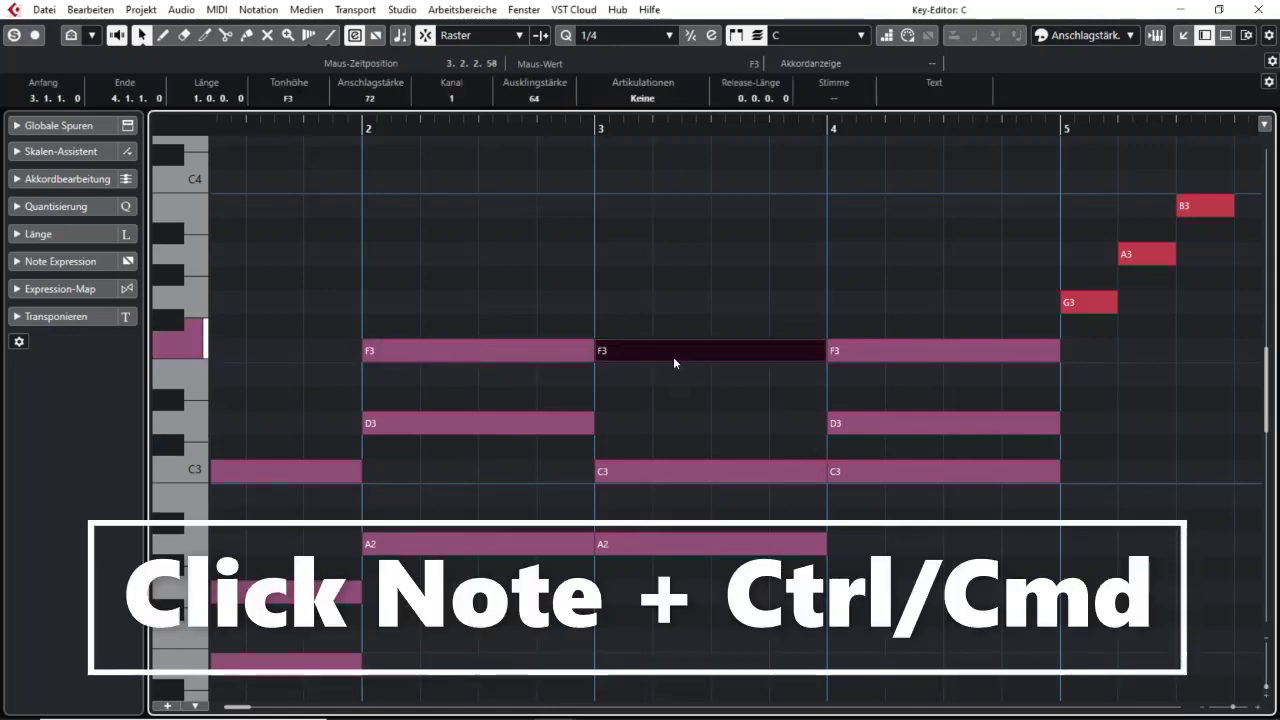
pyautogui.keyDown('ctrl'); pyautogui.click(910, 348); pyautogui.keyUp('ctrl')
pyautogui.click(419, 345)
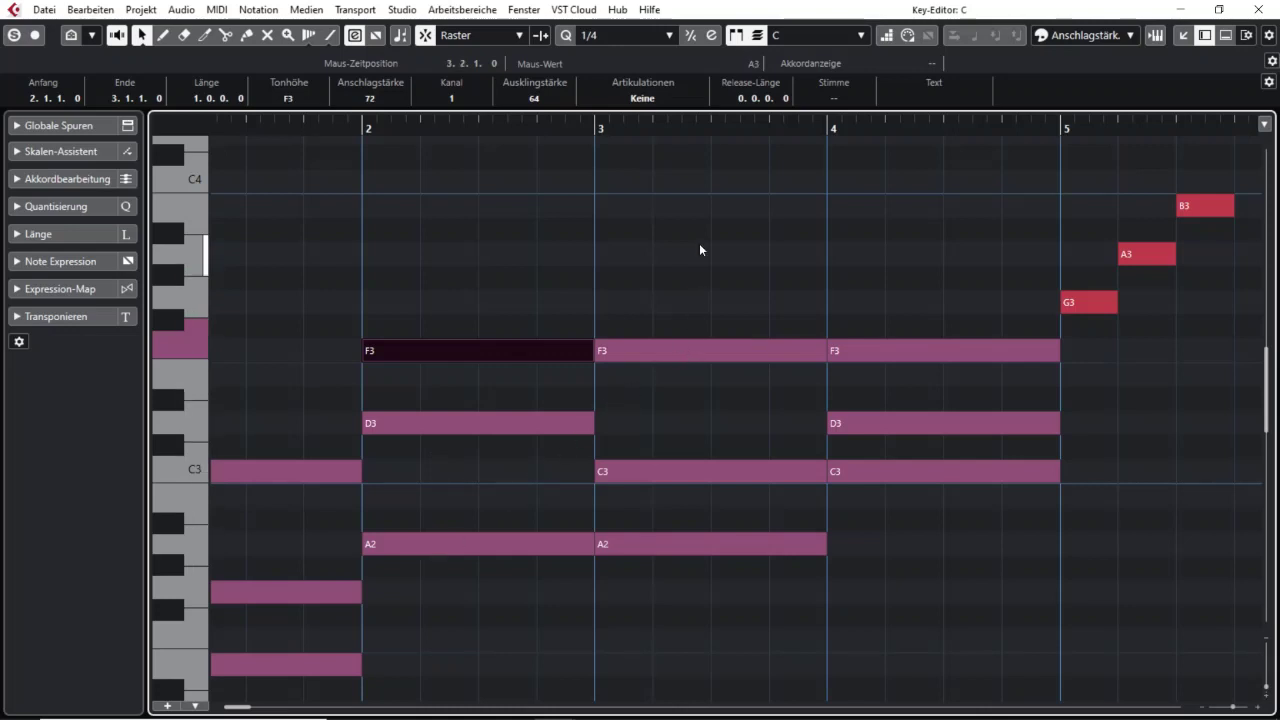
pyautogui.scroll(-5, 712, 312)
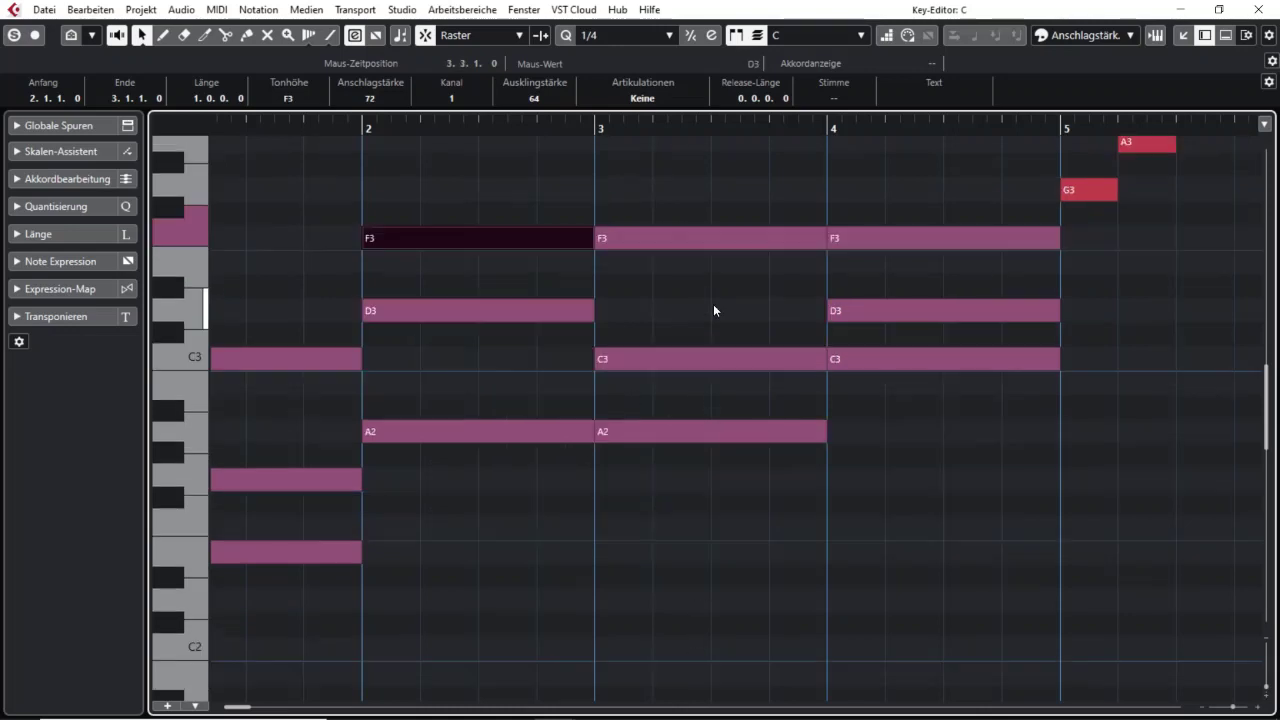
pyautogui.scroll(-5, 728, 655)
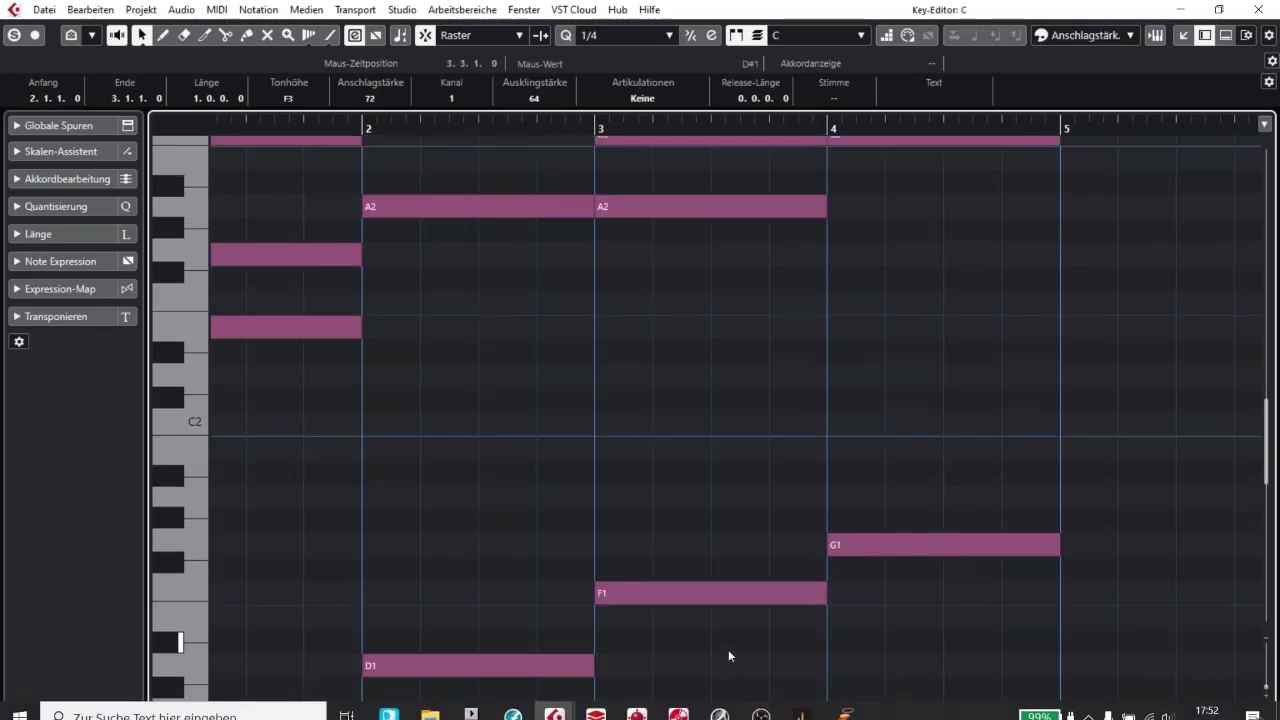
pyautogui.scroll(10, 732, 590)
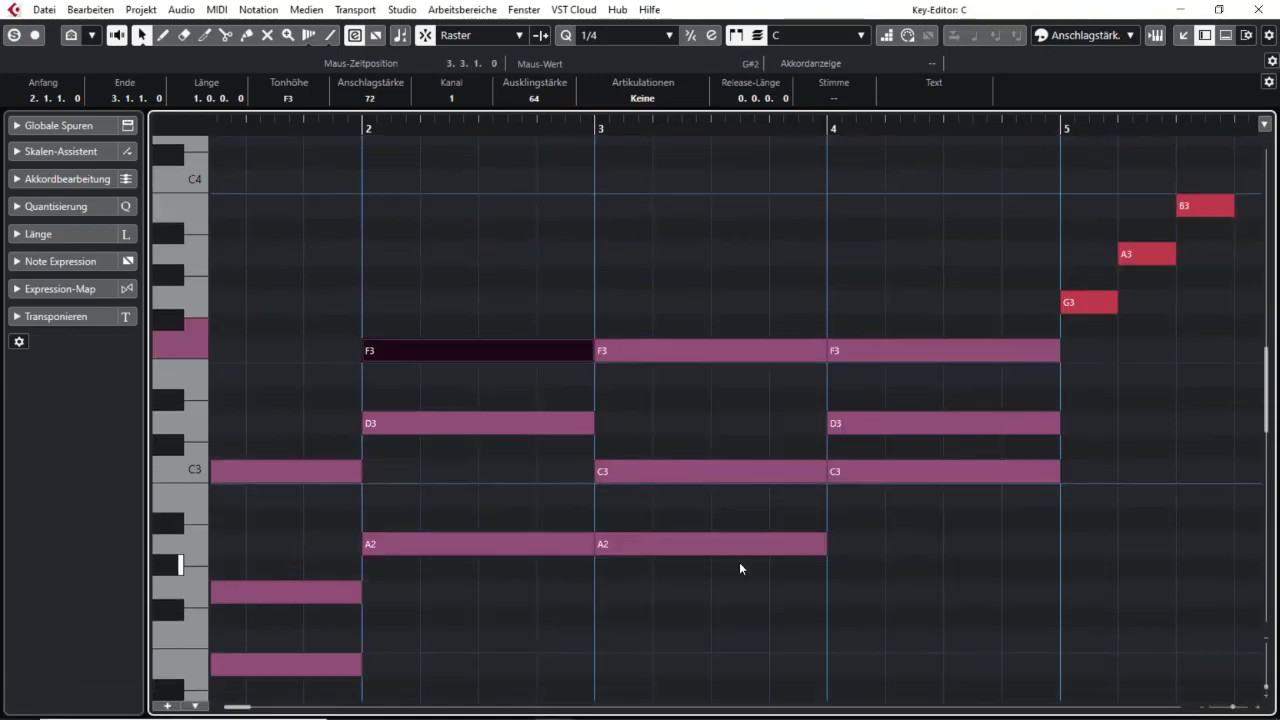
pyautogui.keyDown('shift'); pyautogui.click(709, 347); pyautogui.keyUp('shift')
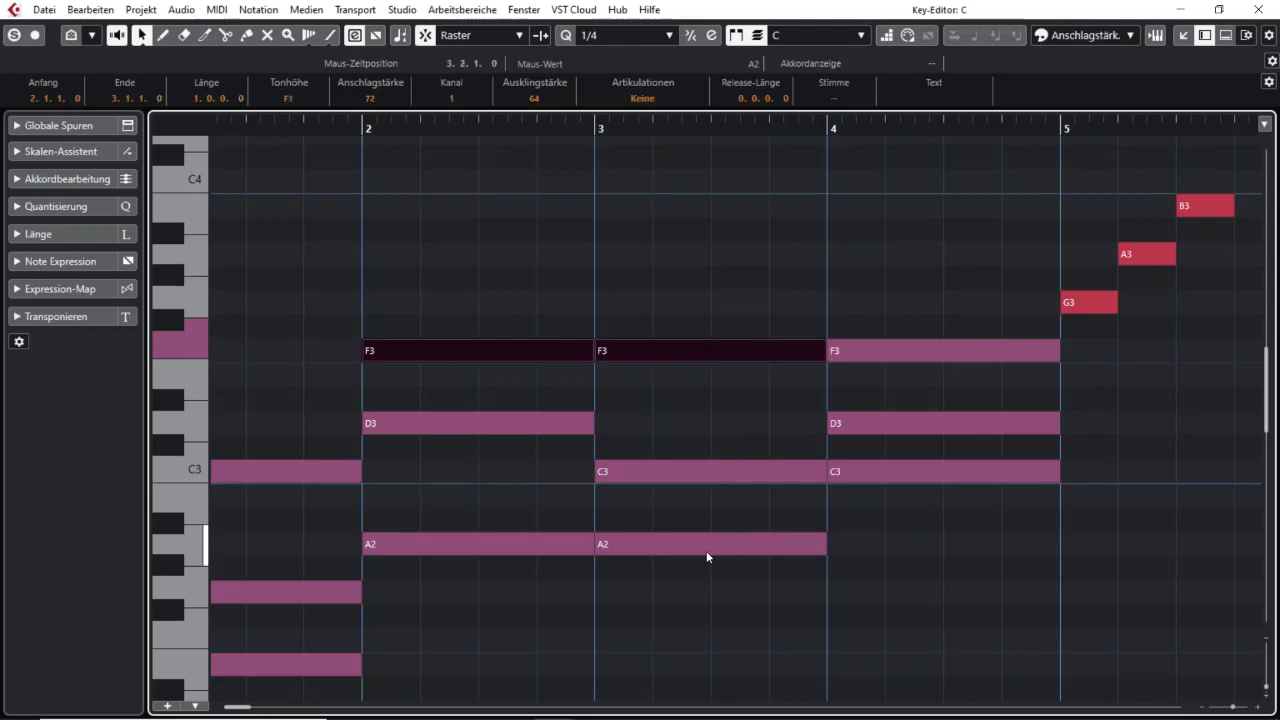
pyautogui.click(384, 464)
# - Build a selection of C3 in bar 1, D3 in bar 2 and F3 in bars 3 and 4, and clear it
pyautogui.hscroll(-2, 384, 464)
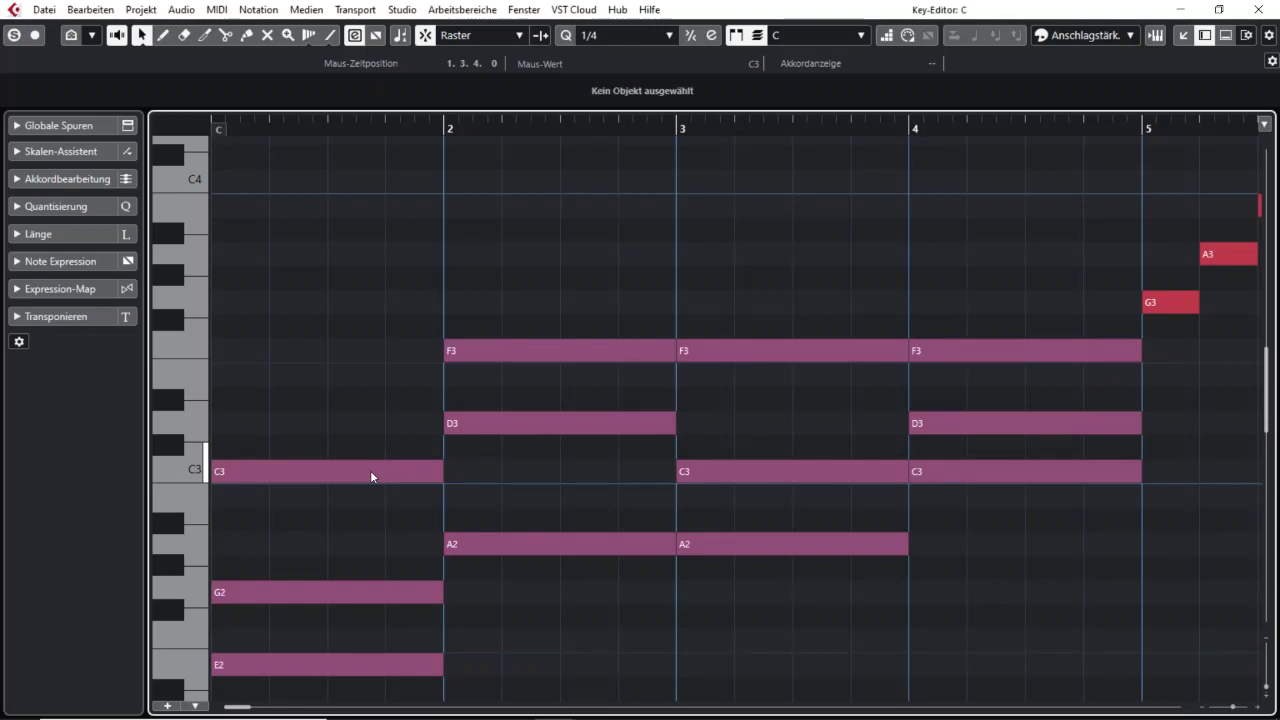
pyautogui.click(371, 476)
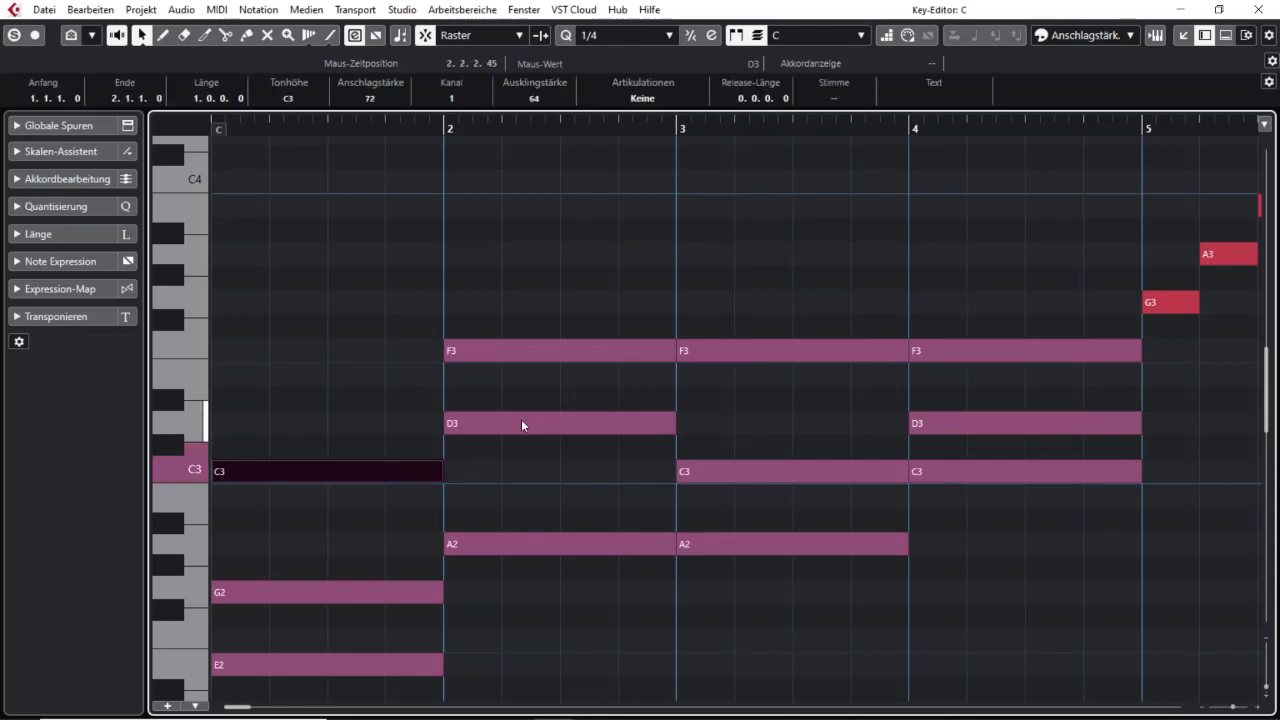
pyautogui.keyDown('shift'); pyautogui.click(521, 424); pyautogui.keyUp('shift')
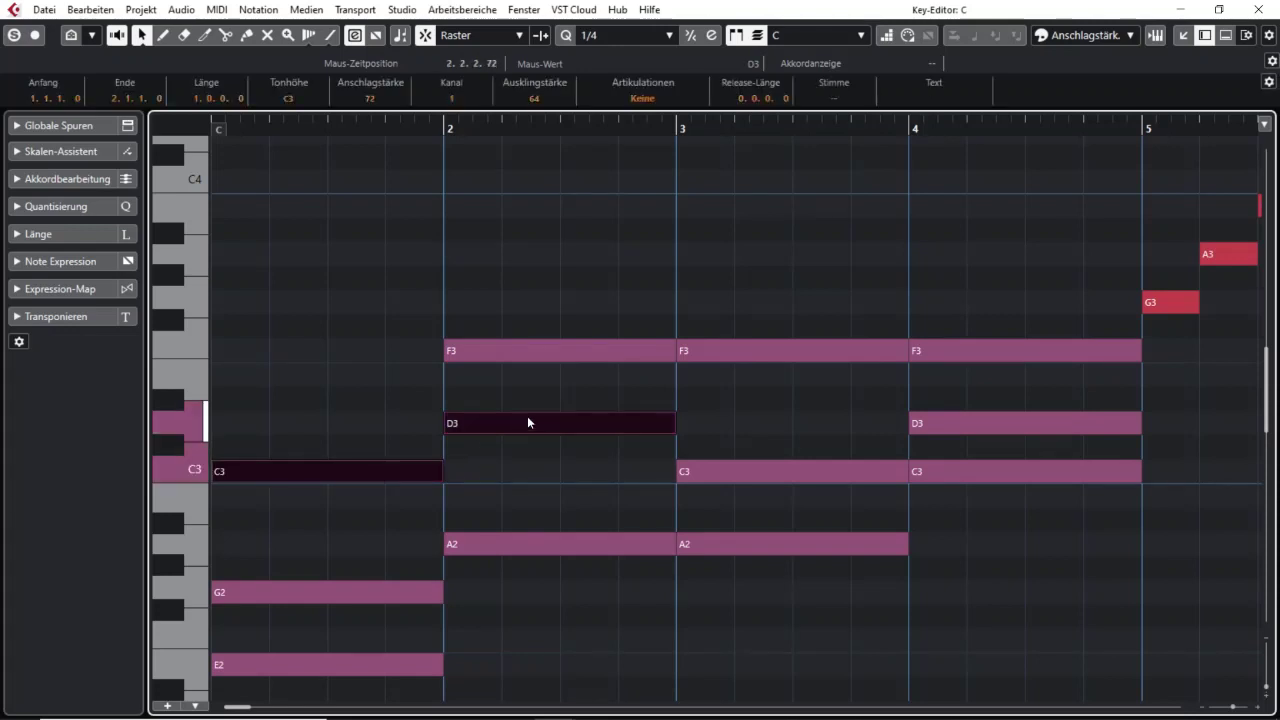
pyautogui.keyDown('shift'); pyautogui.click(813, 344); pyautogui.keyUp('shift')
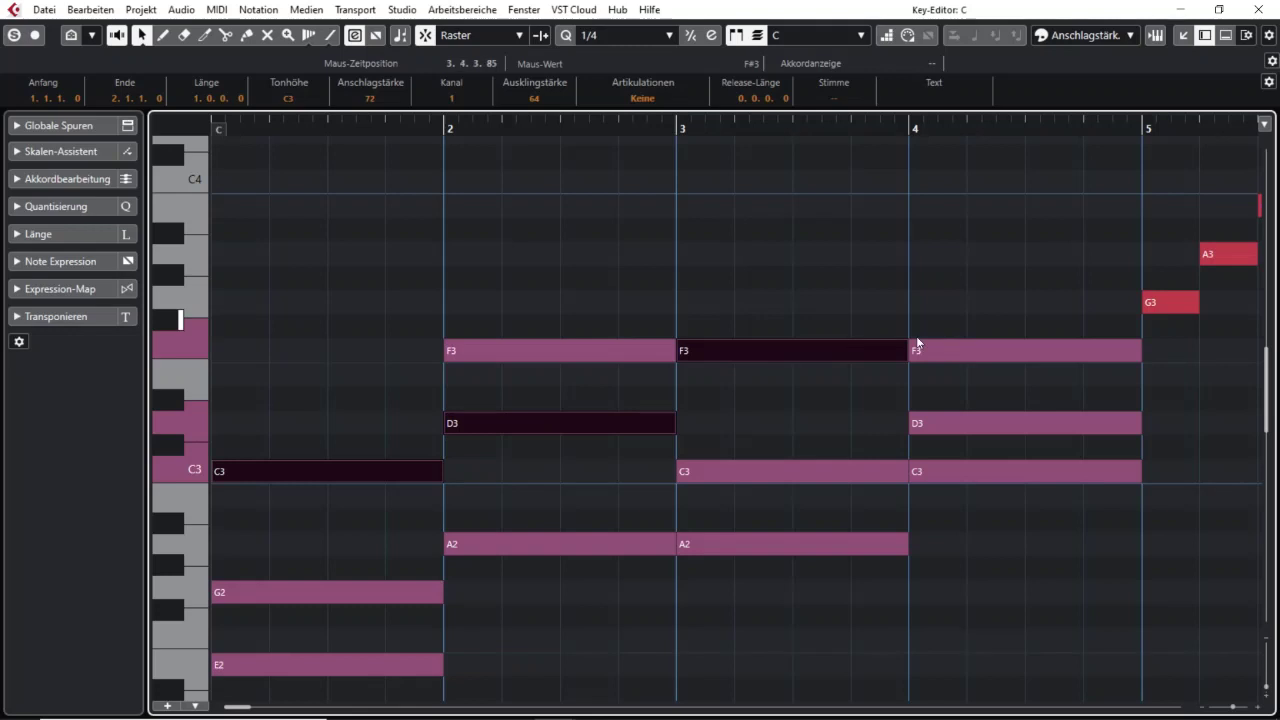
pyautogui.keyDown('shift'); pyautogui.click(1033, 355); pyautogui.keyUp('shift')
pyautogui.click(1071, 604)
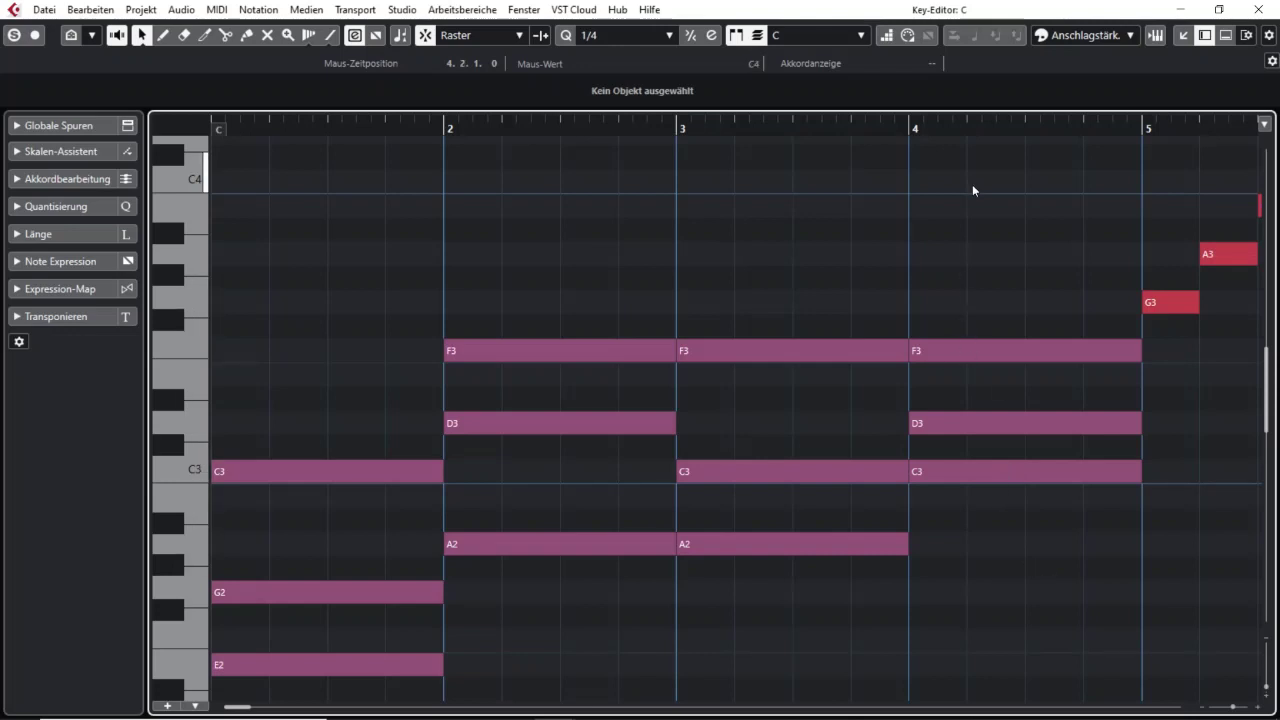
# - Place the cursor in bar 4 with the time axis slightly zoomed out, and examine the chord and bass notes
pyautogui.moveTo(974, 129); pyautogui.dragTo(969, 126)
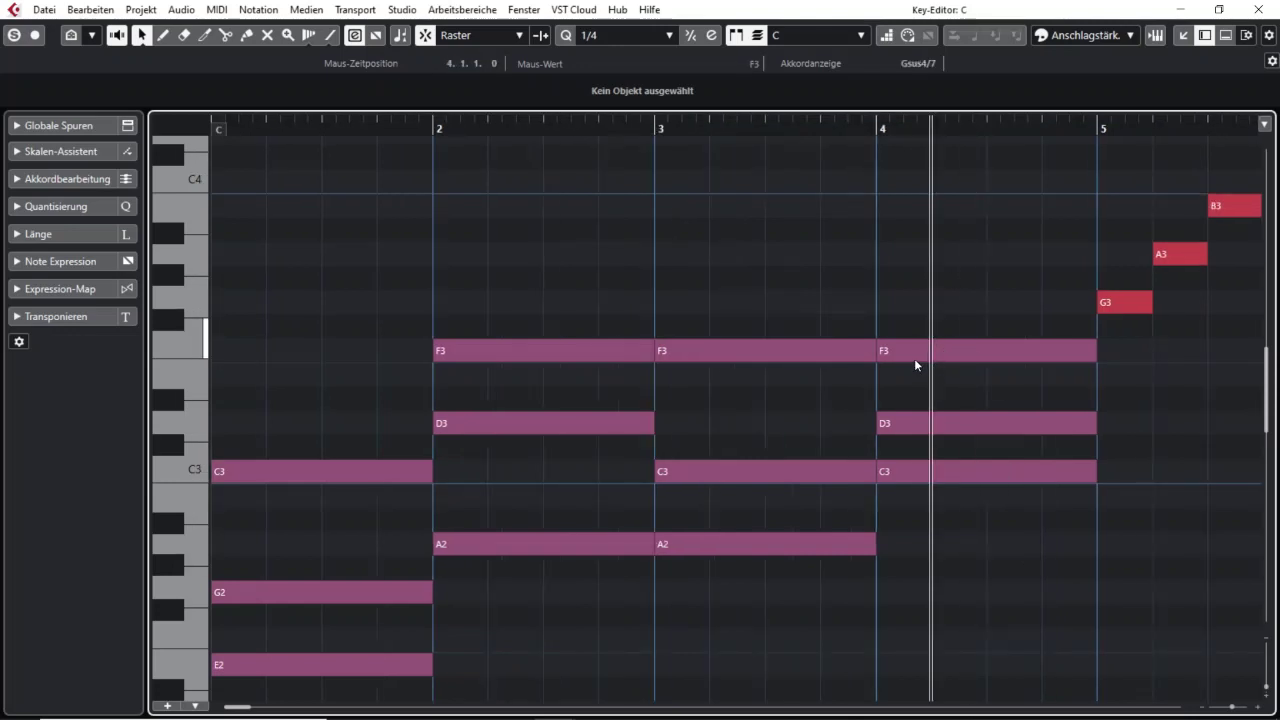
pyautogui.scroll(-6, 916, 362)
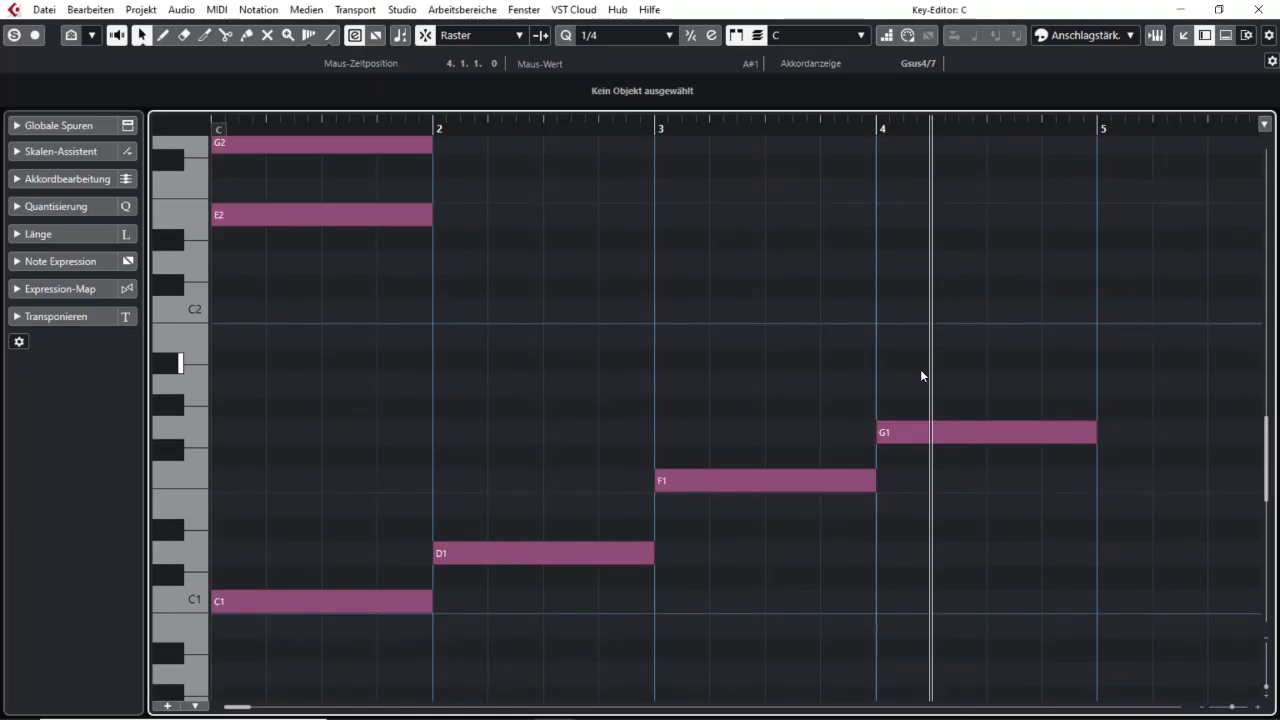
pyautogui.scroll(10, 921, 372)
pyautogui.scroll(-8, 920, 431)
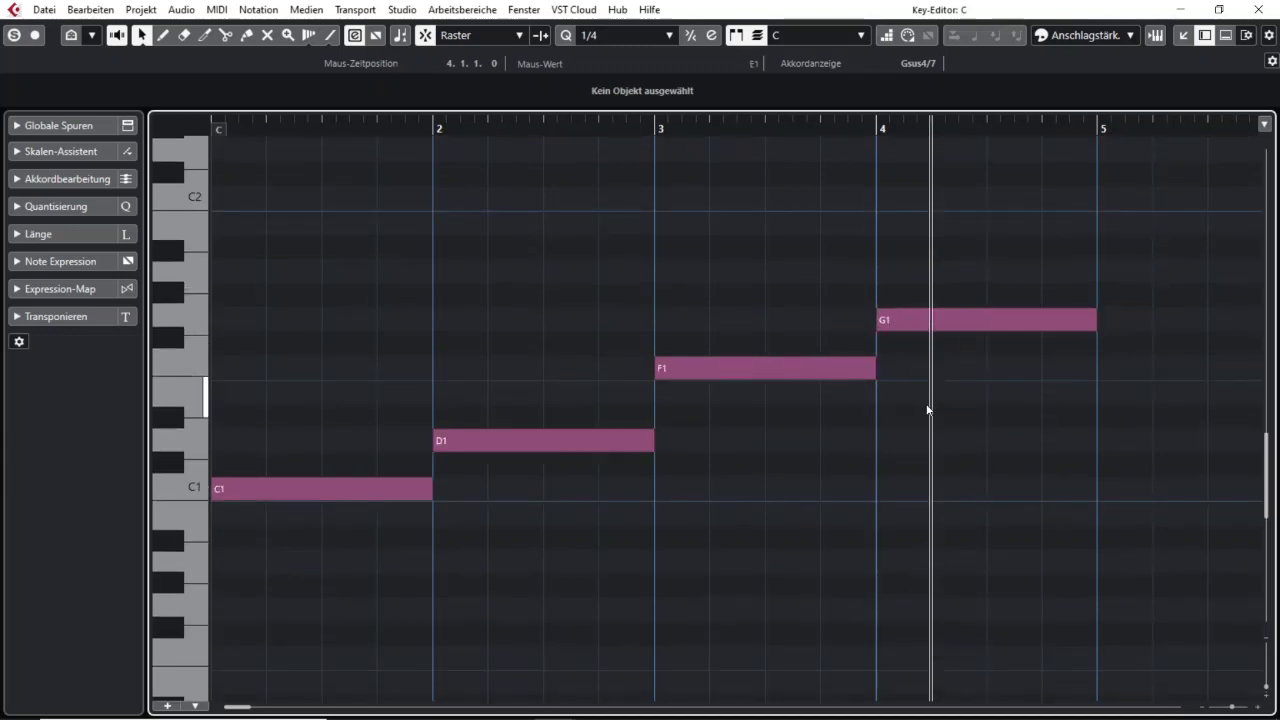
pyautogui.scroll(-2, 929, 420)
pyautogui.scroll(2, 934, 439)
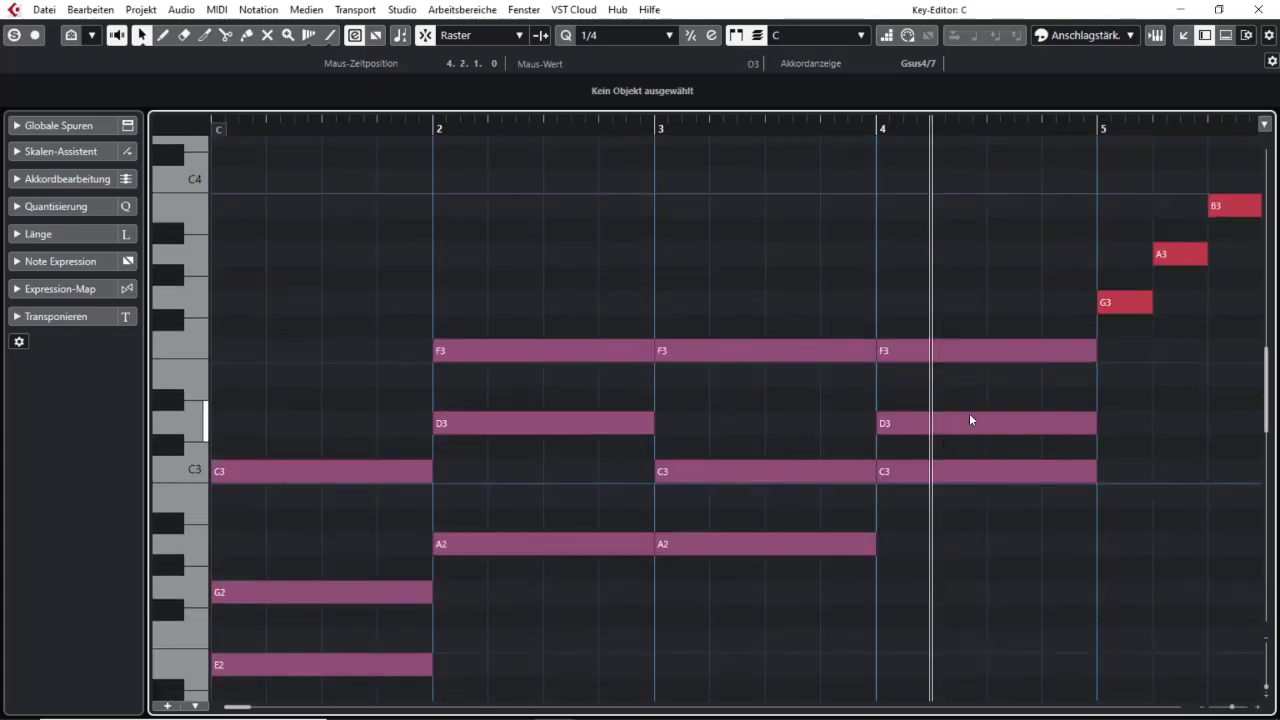
# - Select the F3 note in bar 4 and zoom out vertically to view more of the pitch range
pyautogui.click(952, 353)
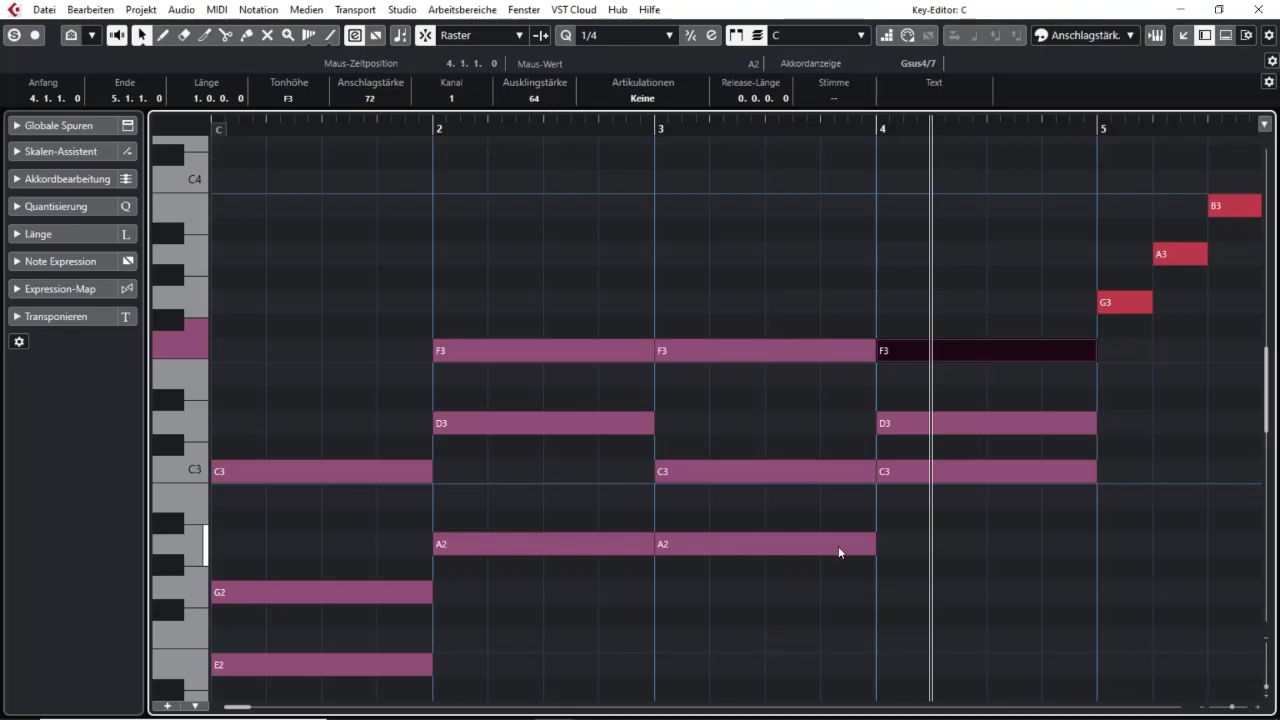
pyautogui.moveTo(158, 424); pyautogui.dragTo(114, 423)
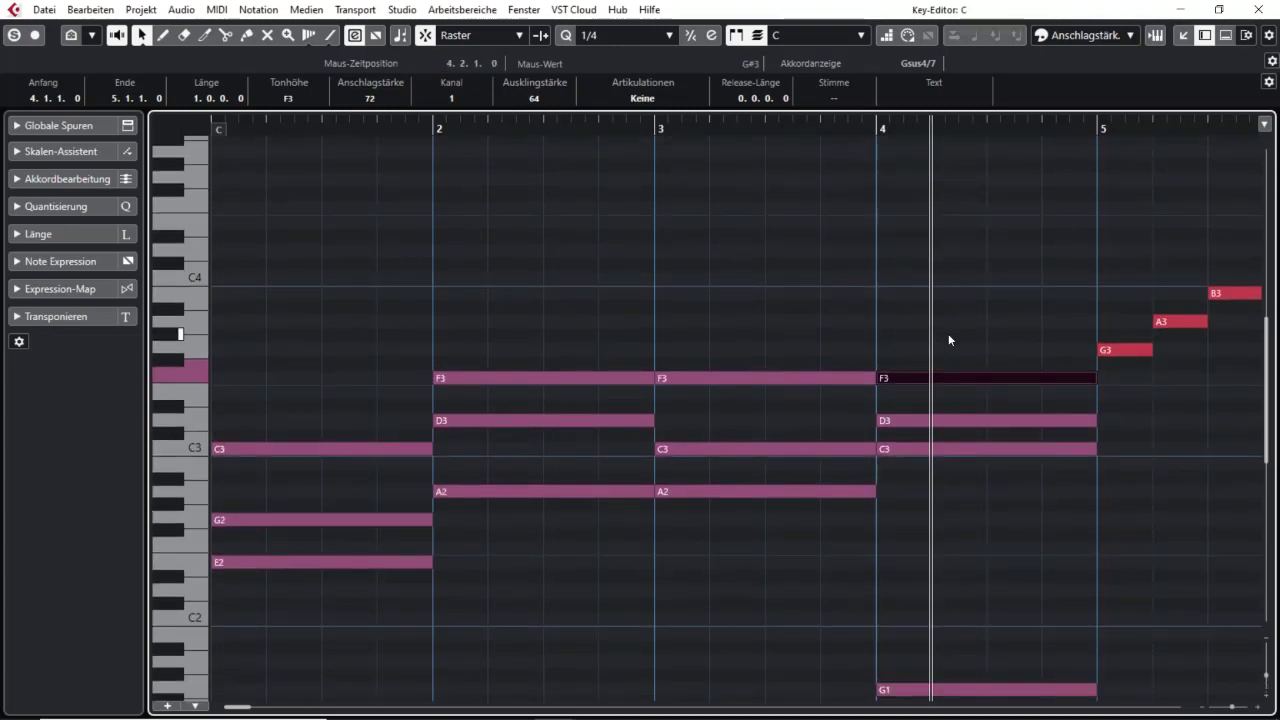
pyautogui.moveTo(964, 322); pyautogui.dragTo(990, 588)
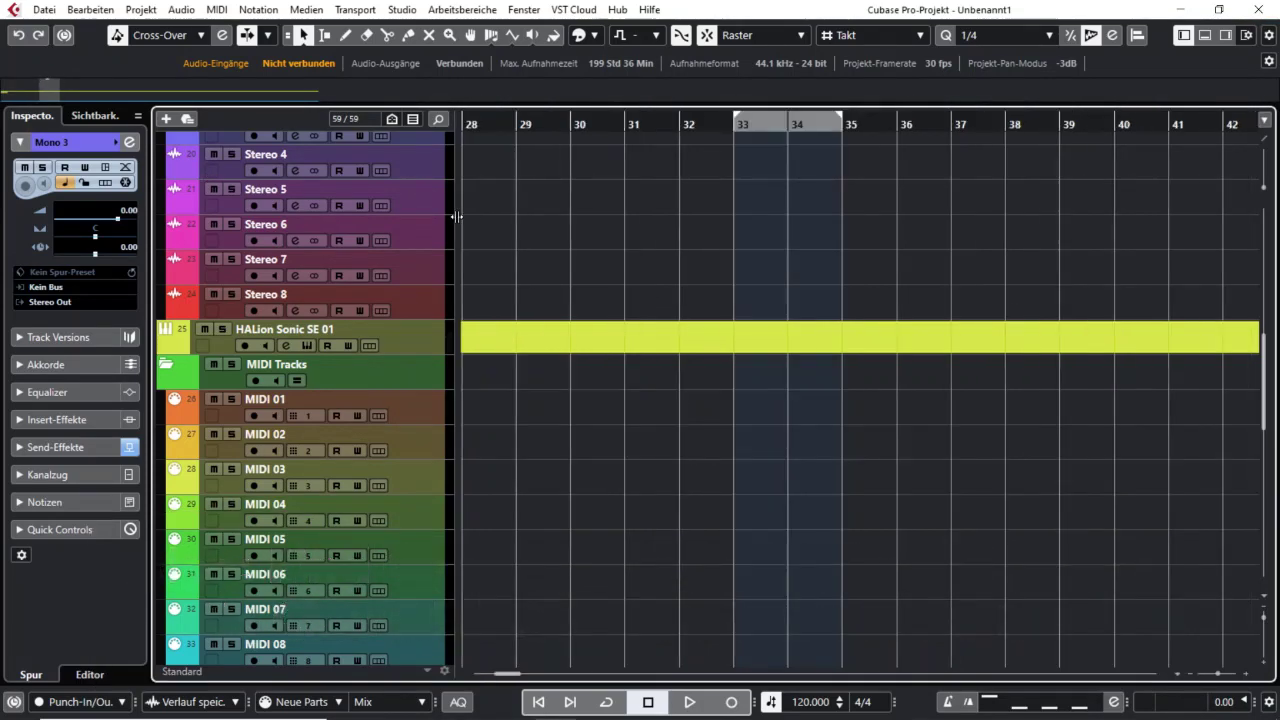
# - Open the vocal event on the Mono 2 track in the Sample Editor and view its VariAudio segments
pyautogui.scroll(10, 840, 225)
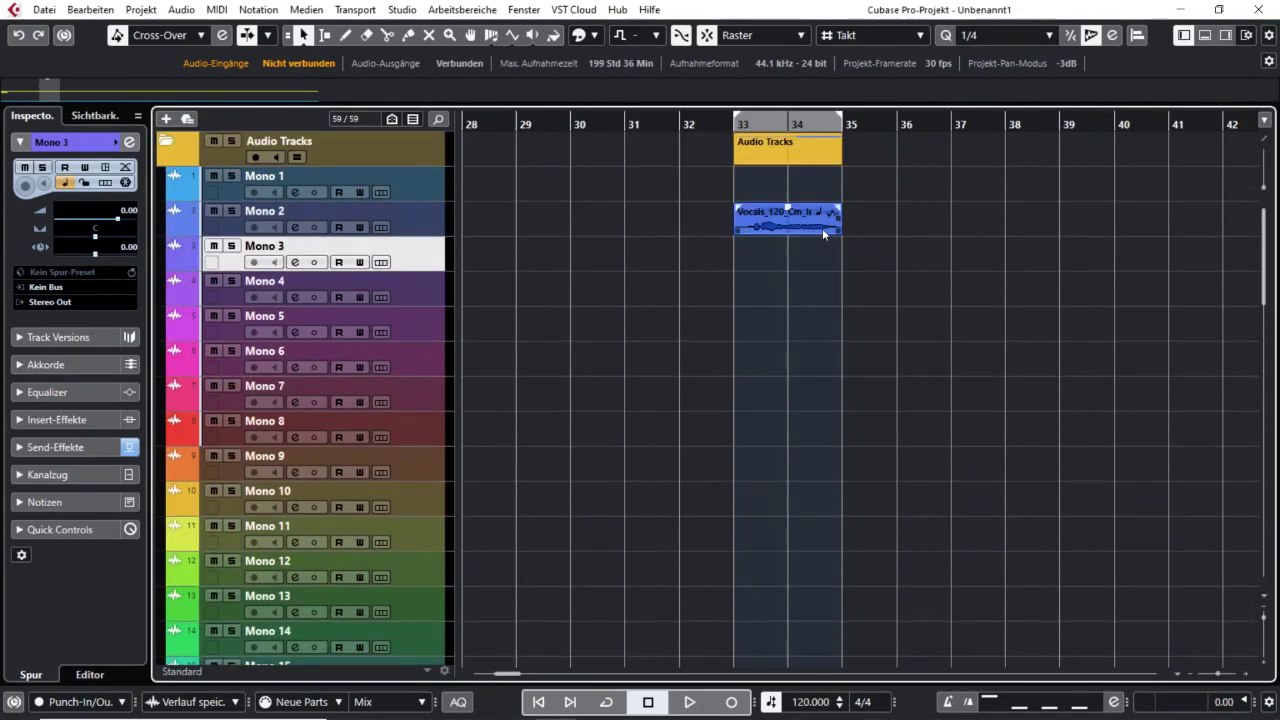
pyautogui.doubleClick(822, 225)
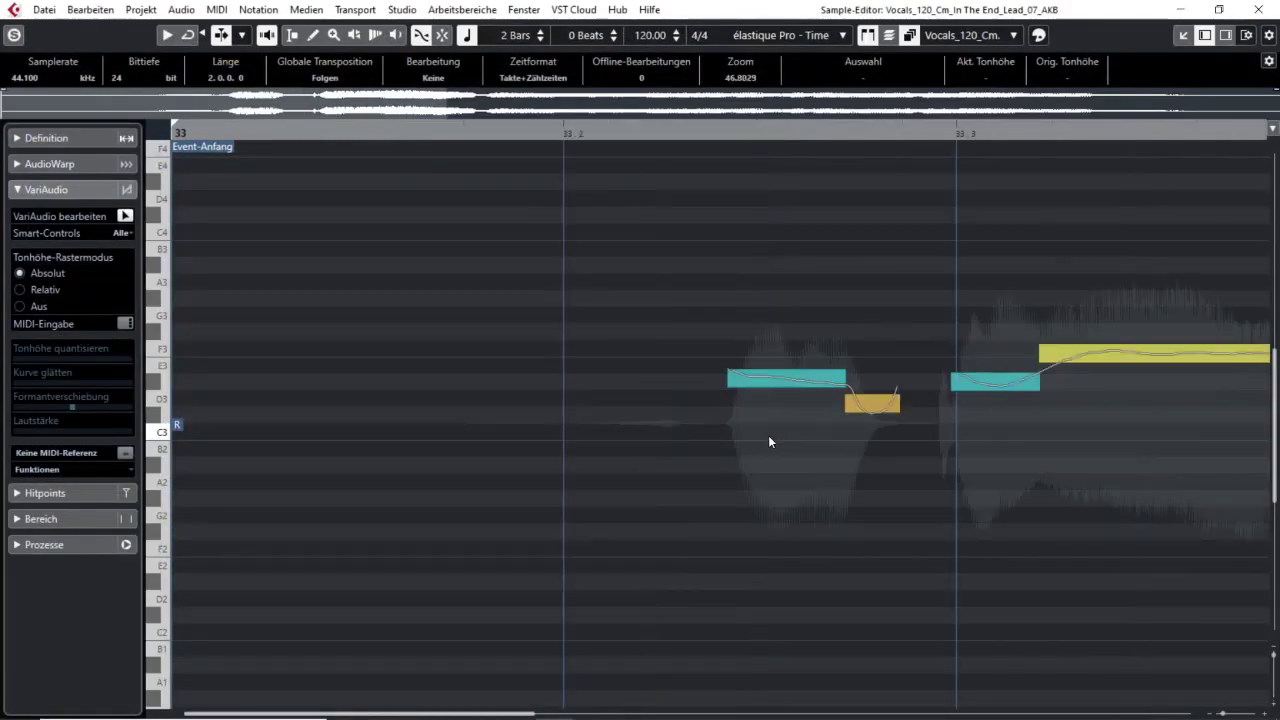
pyautogui.hscroll(3, 706, 429)
pyautogui.scroll(2, 706, 429)
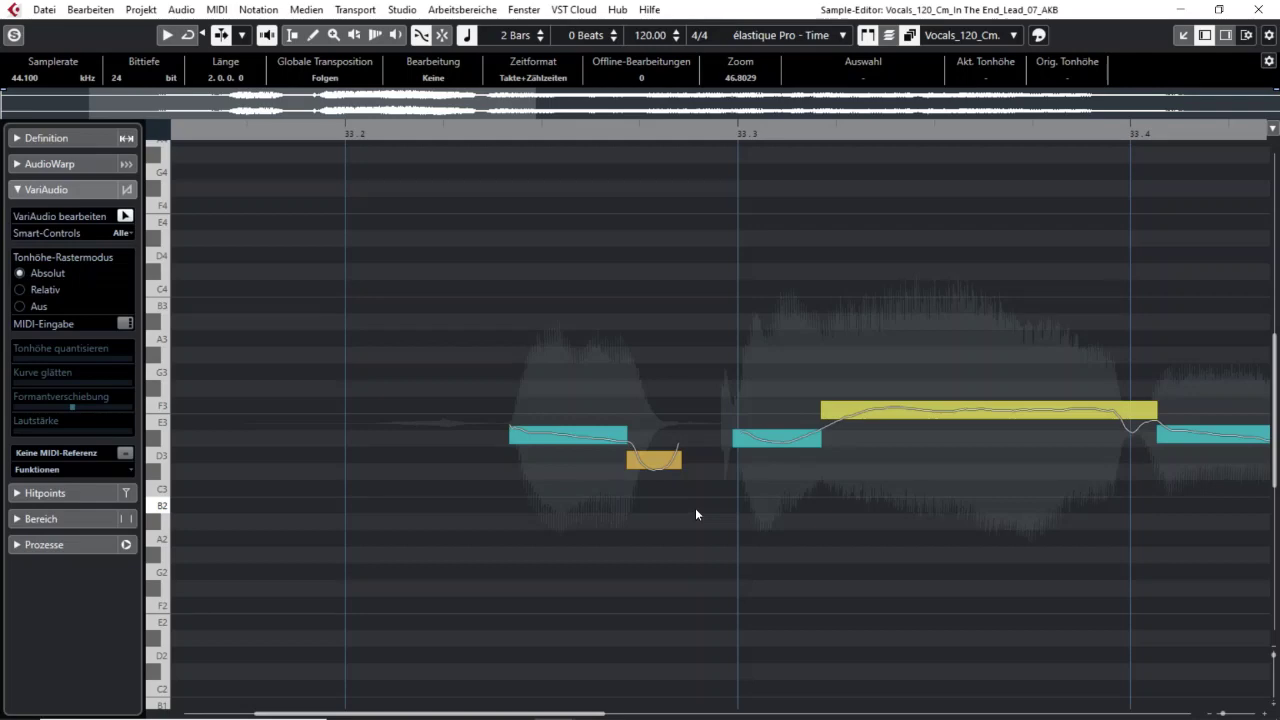
# - Delete the short D3 segment before 33.3, and stretch the preceding D#3 segment so it ends at 33.2.4.3
pyautogui.moveTo(584, 437)
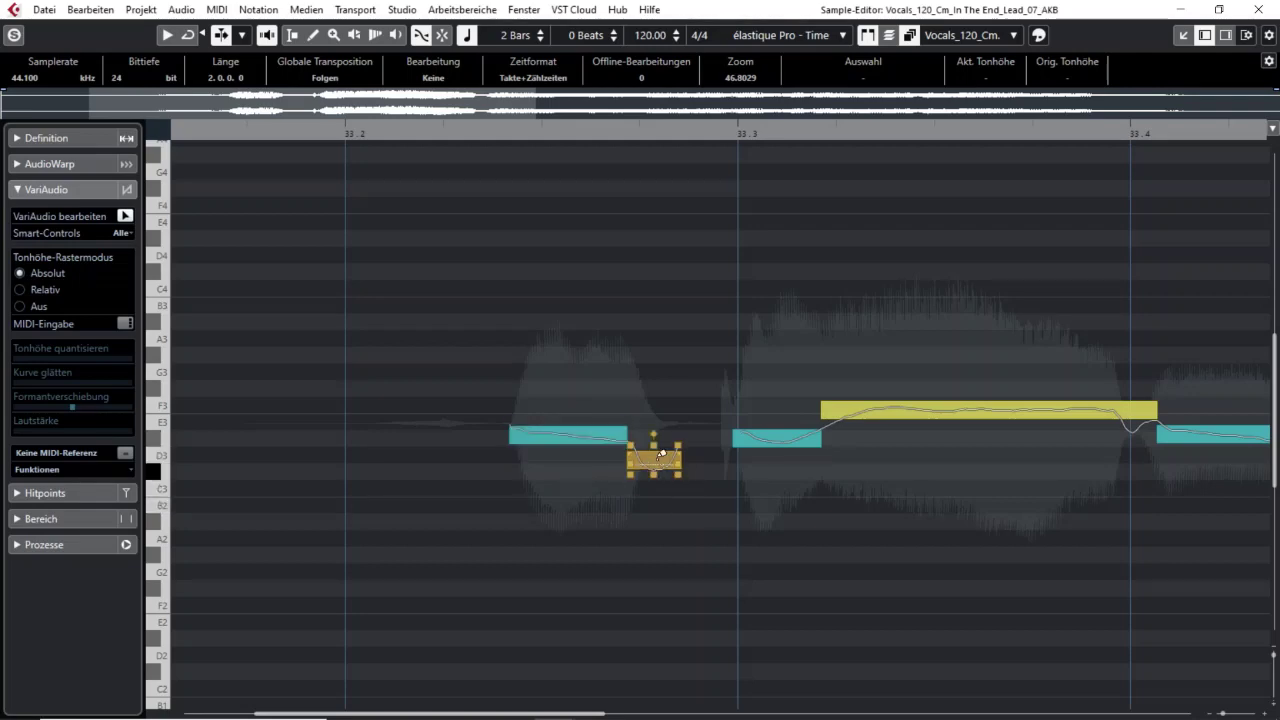
pyautogui.moveTo(712, 131); pyautogui.dragTo(716, 142)
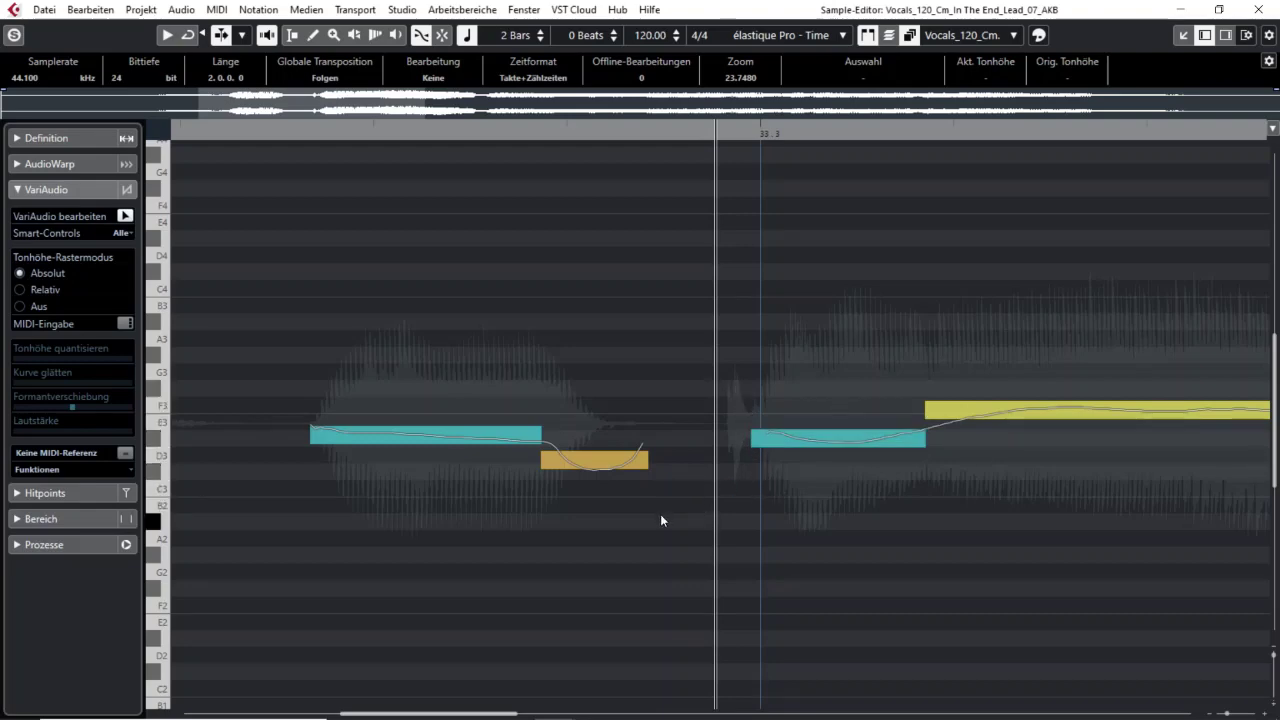
pyautogui.click(611, 463)
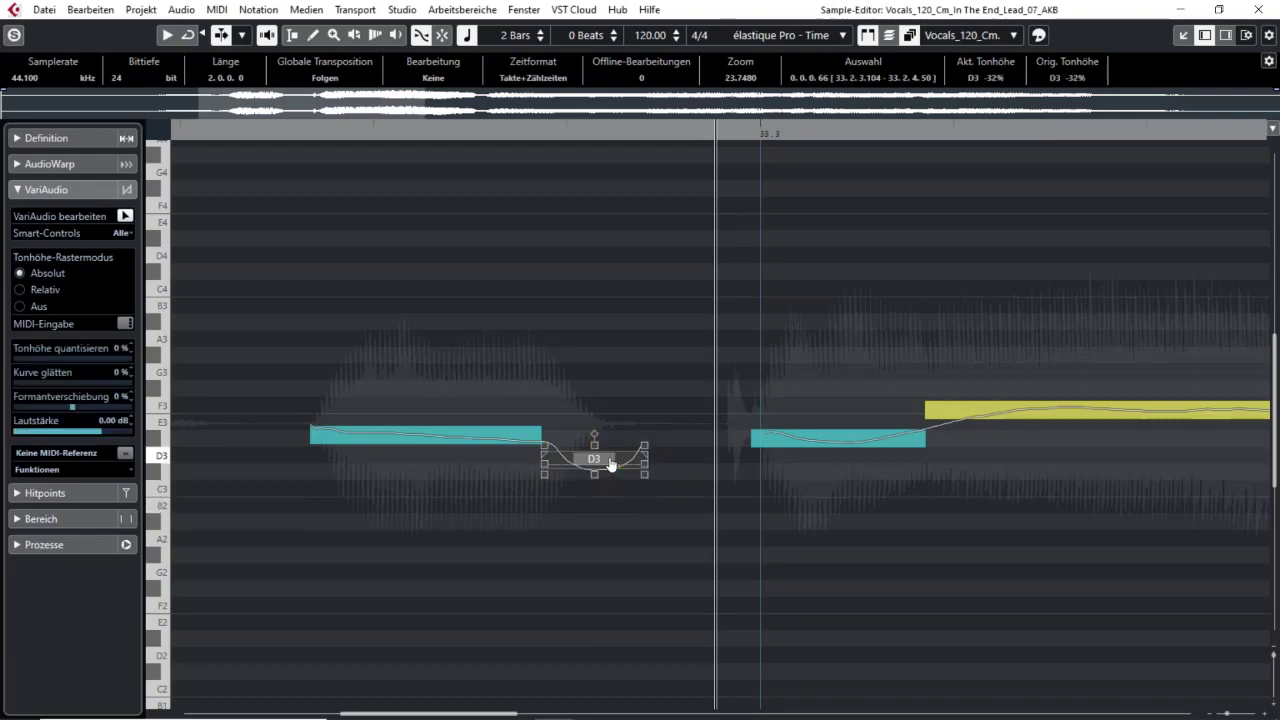
pyautogui.press('Delete')
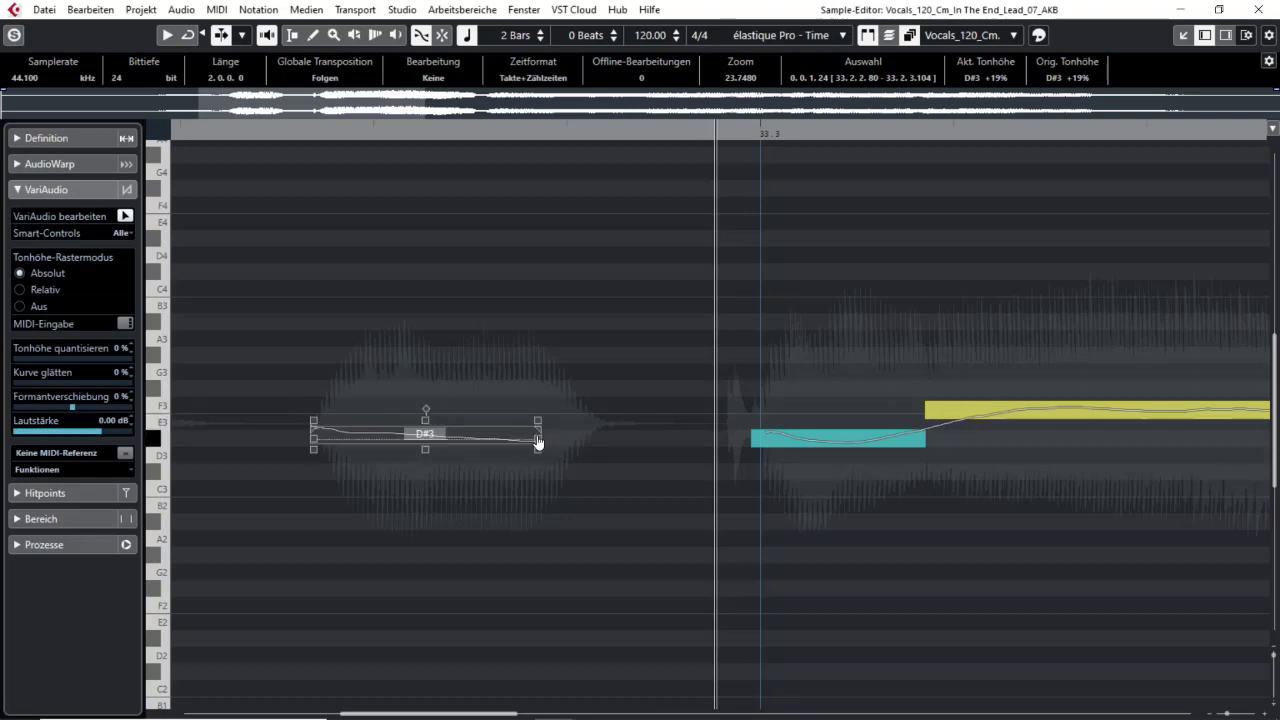
pyautogui.moveTo(538, 439); pyautogui.dragTo(573, 451)
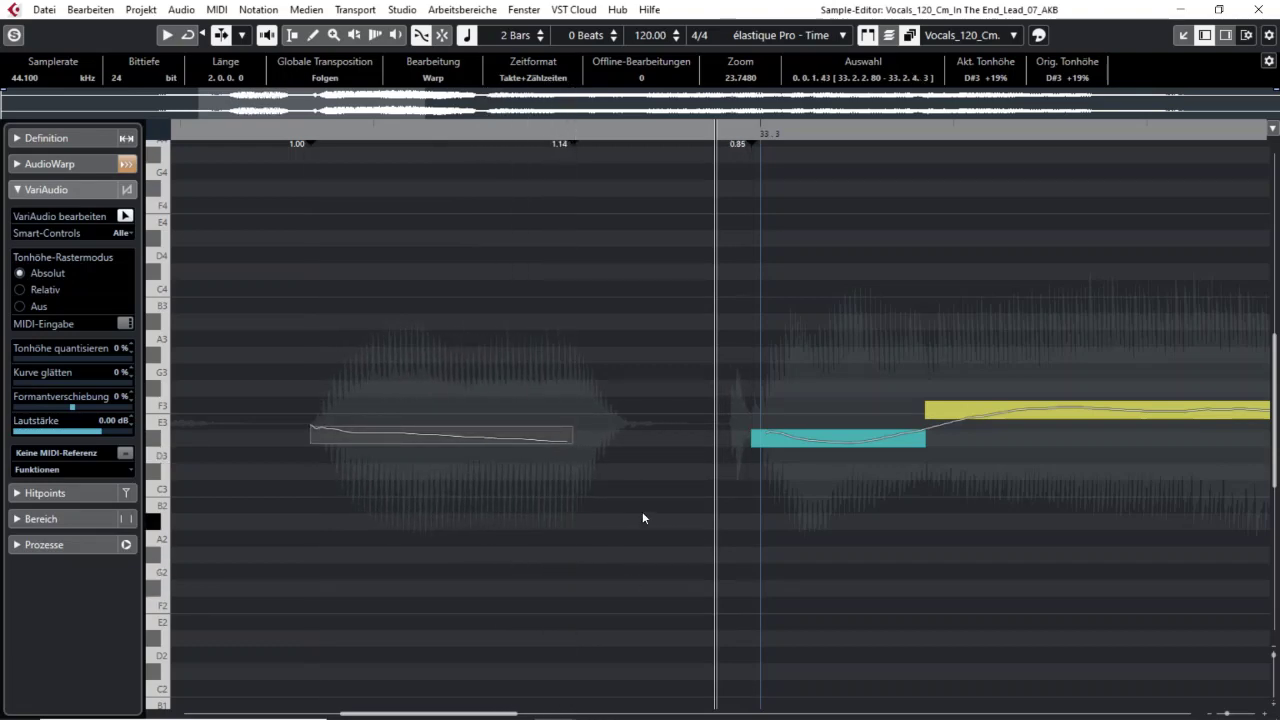
# - Try shortening the D#3 segment so it ends at 33.2.3.94, undo the change, and deselect the segment
pyautogui.moveTo(551, 466)
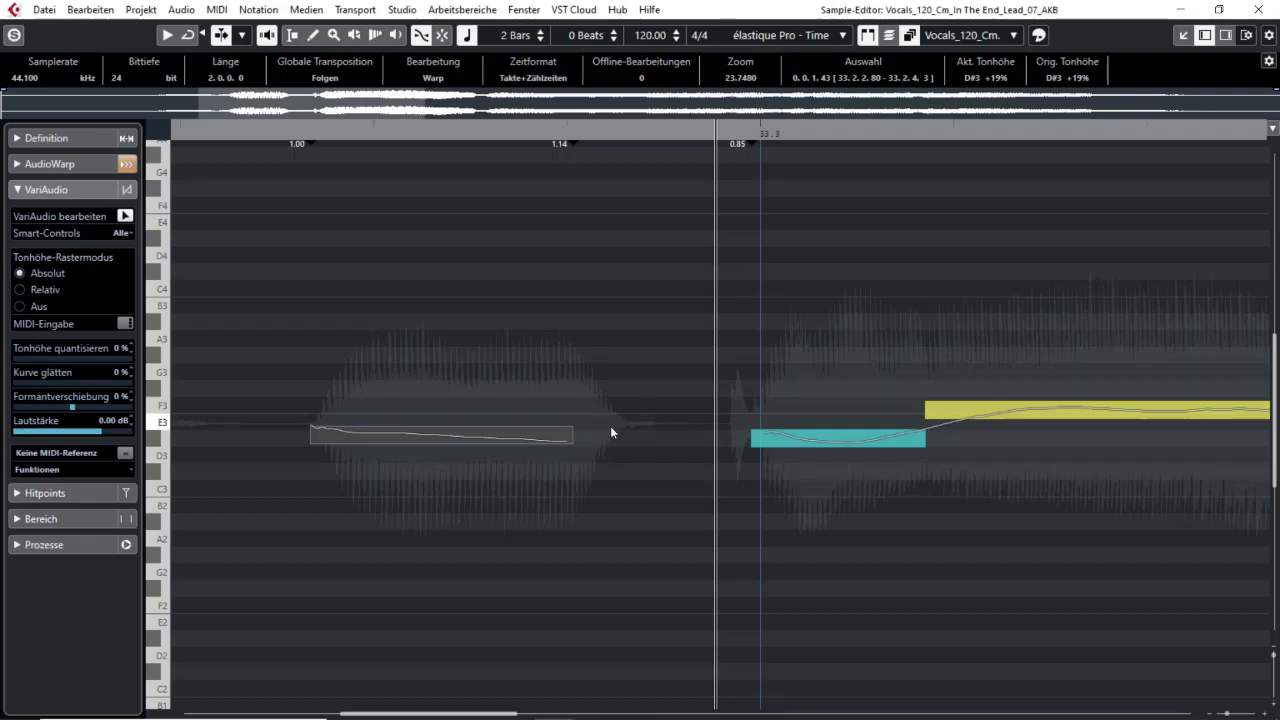
pyautogui.moveTo(570, 438)
pyautogui.moveTo(568, 437); pyautogui.dragTo(524, 437)
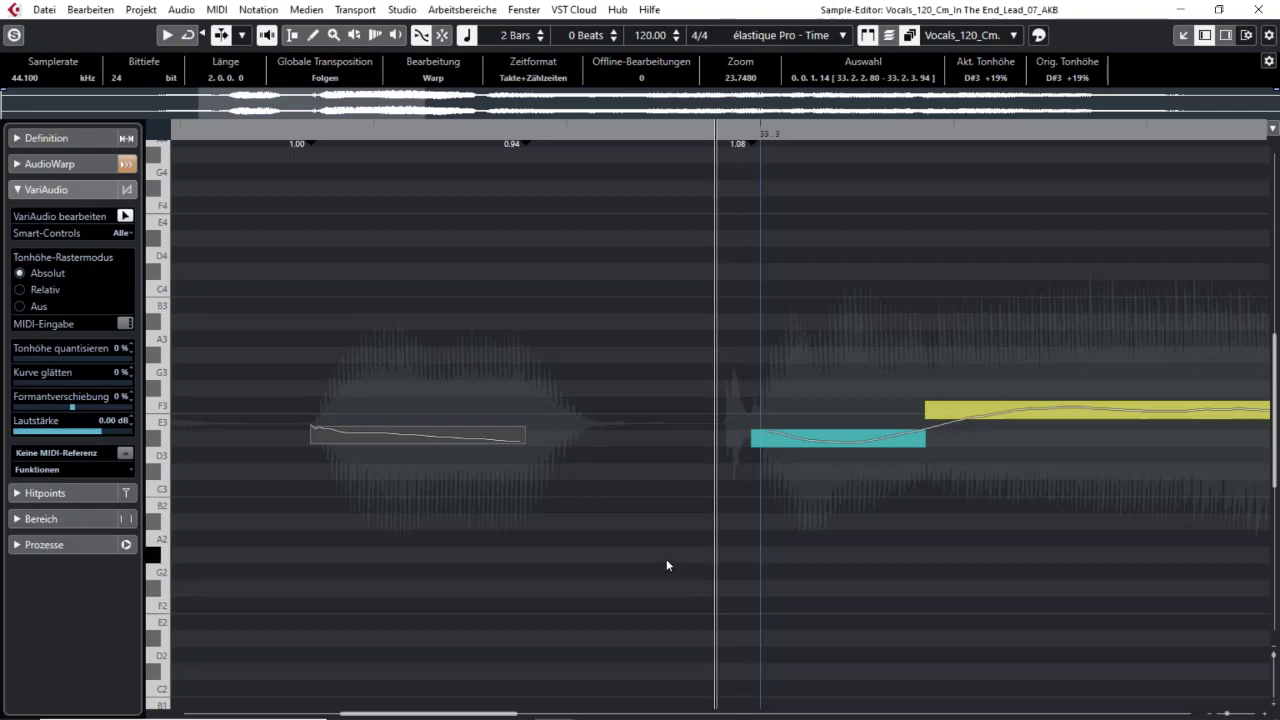
pyautogui.hotkey('ctrl', 'z')
pyautogui.click(635, 492)
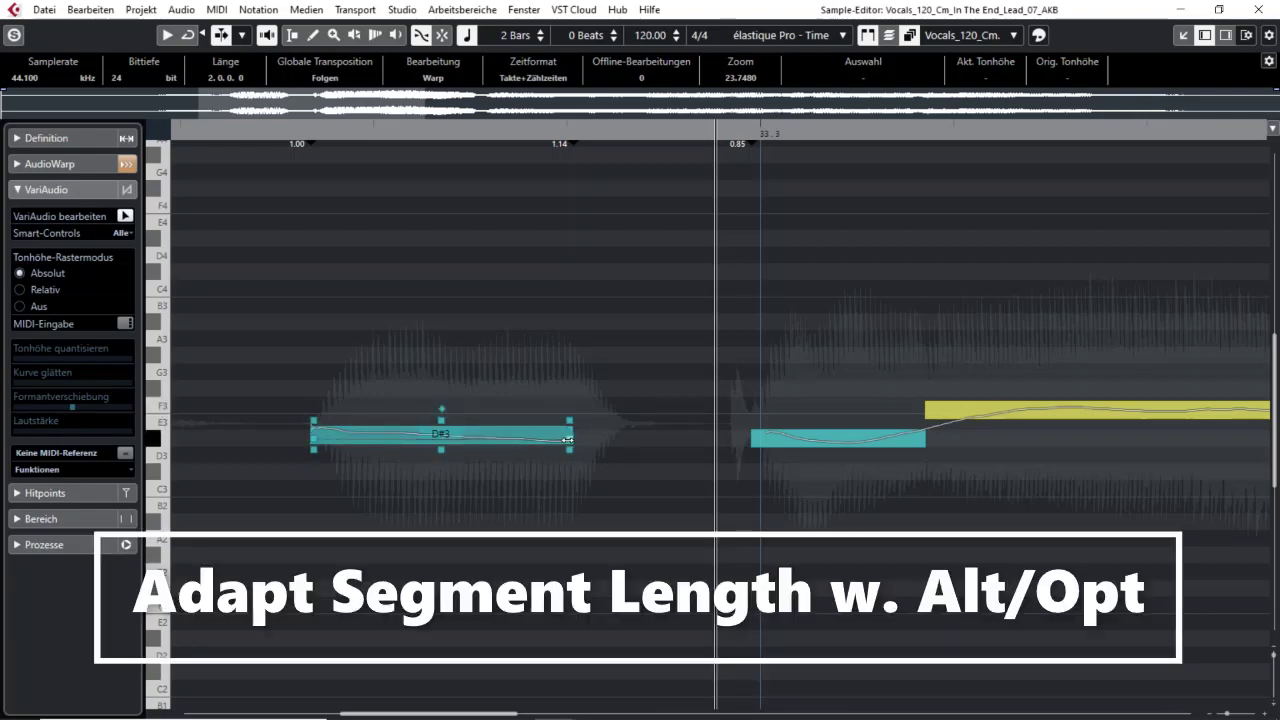
# - Shorten the D#3 segment before 33.3 to end at 33.2.3.116, and extend its right boundary to 33.2.4.53
pyautogui.moveTo(567, 439)
pyautogui.mouseDown()
pyautogui.moveTo(590, 439)
pyautogui.moveTo(502, 437)
pyautogui.moveTo(626, 437)
pyautogui.moveTo(508, 431)
pyautogui.moveTo(561, 431)
pyautogui.mouseUp()
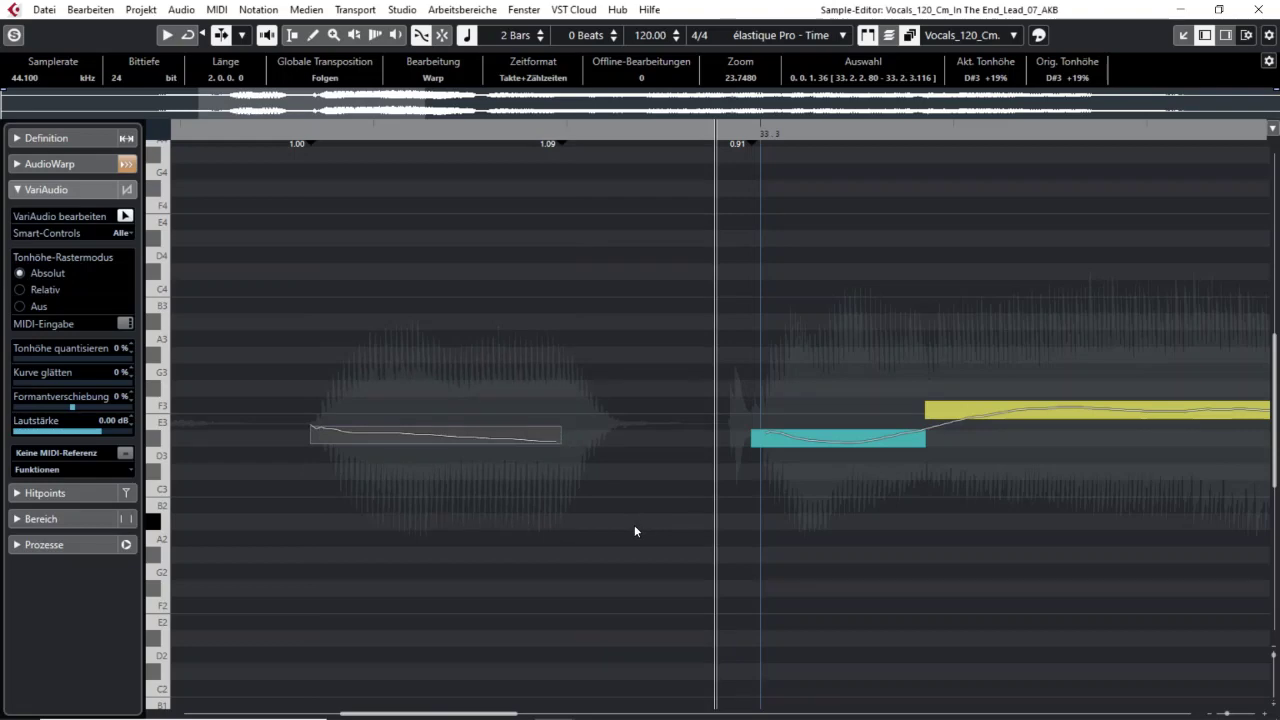
pyautogui.moveTo(560, 431)
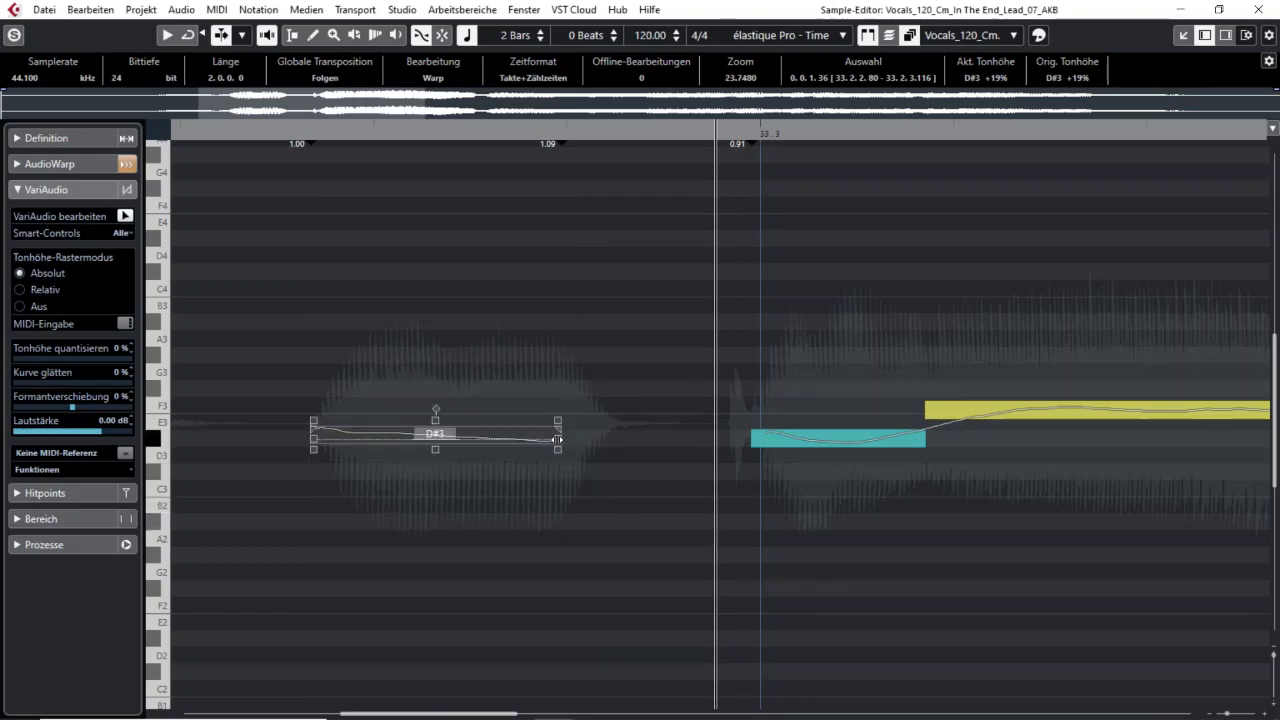
pyautogui.moveTo(559, 436); pyautogui.dragTo(652, 440)
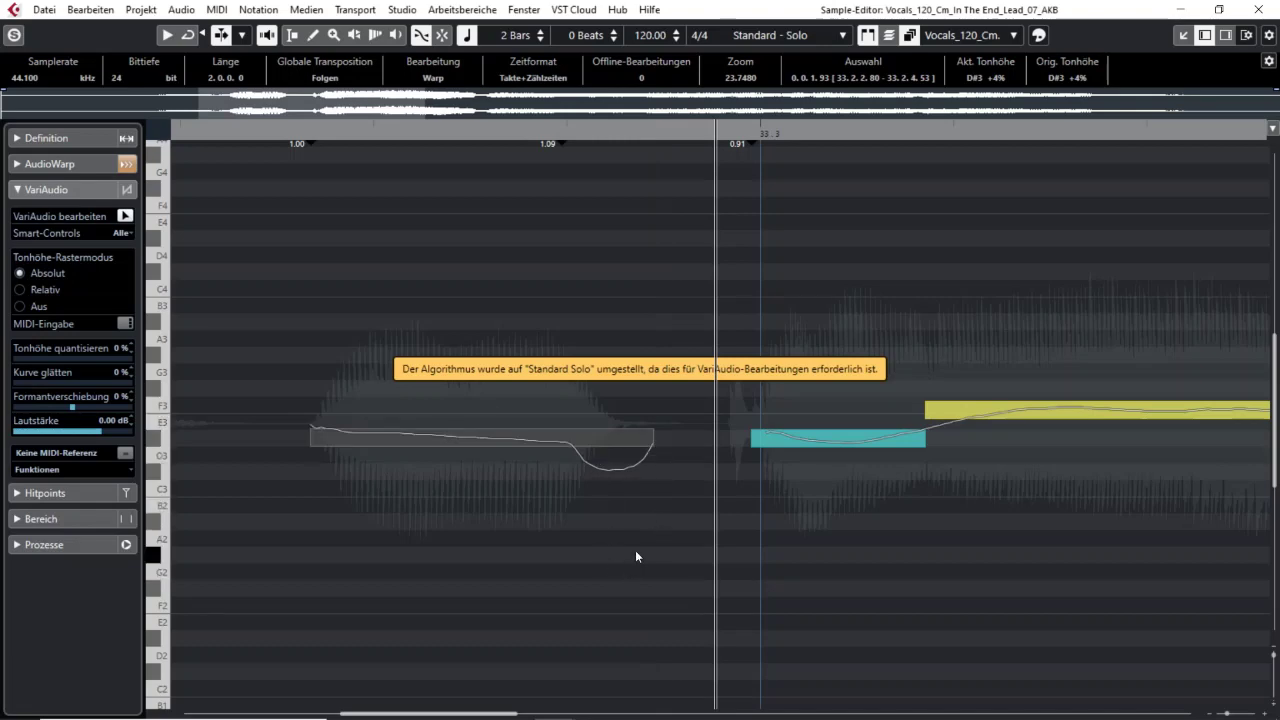
# - Adjust the first D#3 segment to span from 33.2.2.88 to 33.2.3.119
pyautogui.press('h')
pyautogui.click(716, 437)
pyautogui.moveTo(726, 441); pyautogui.dragTo(638, 449)
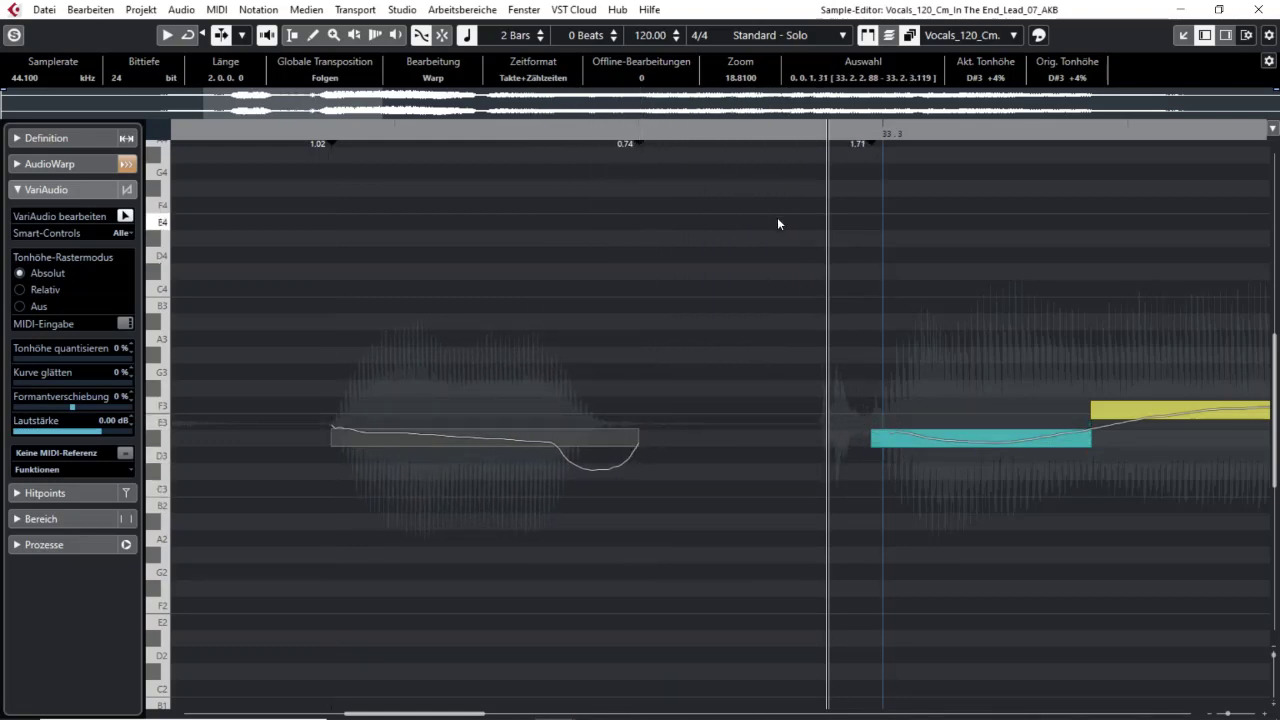
pyautogui.click(731, 432)
# - Extend the start of the second D#3 segment, near 33.3, back to about 33.2.4.47
pyautogui.moveTo(878, 446)
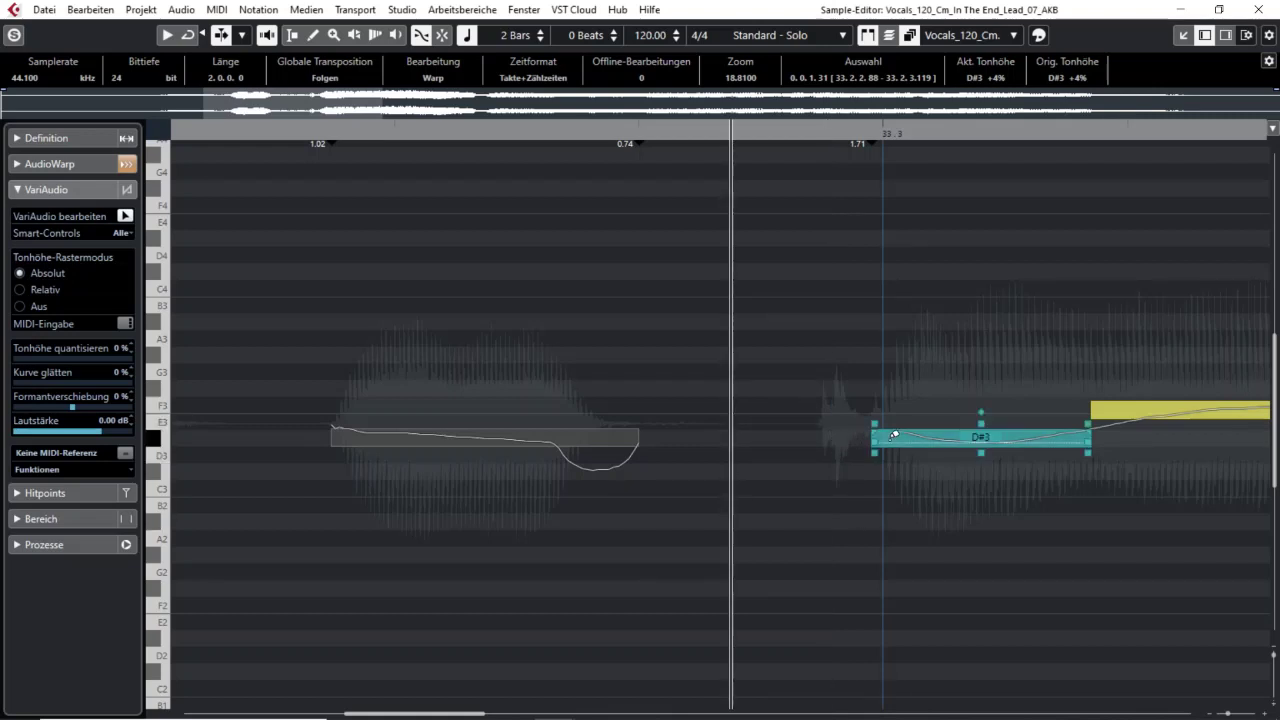
pyautogui.moveTo(873, 440); pyautogui.dragTo(768, 432)
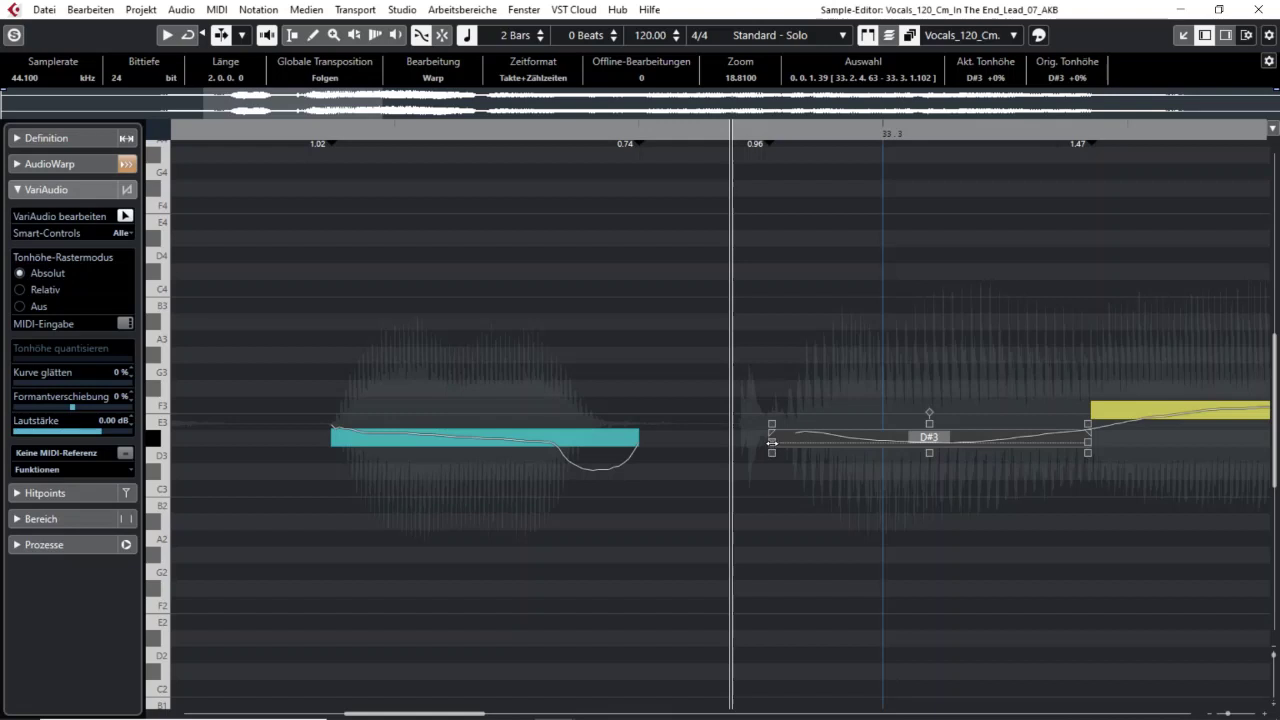
pyautogui.moveTo(771, 443); pyautogui.dragTo(738, 441)
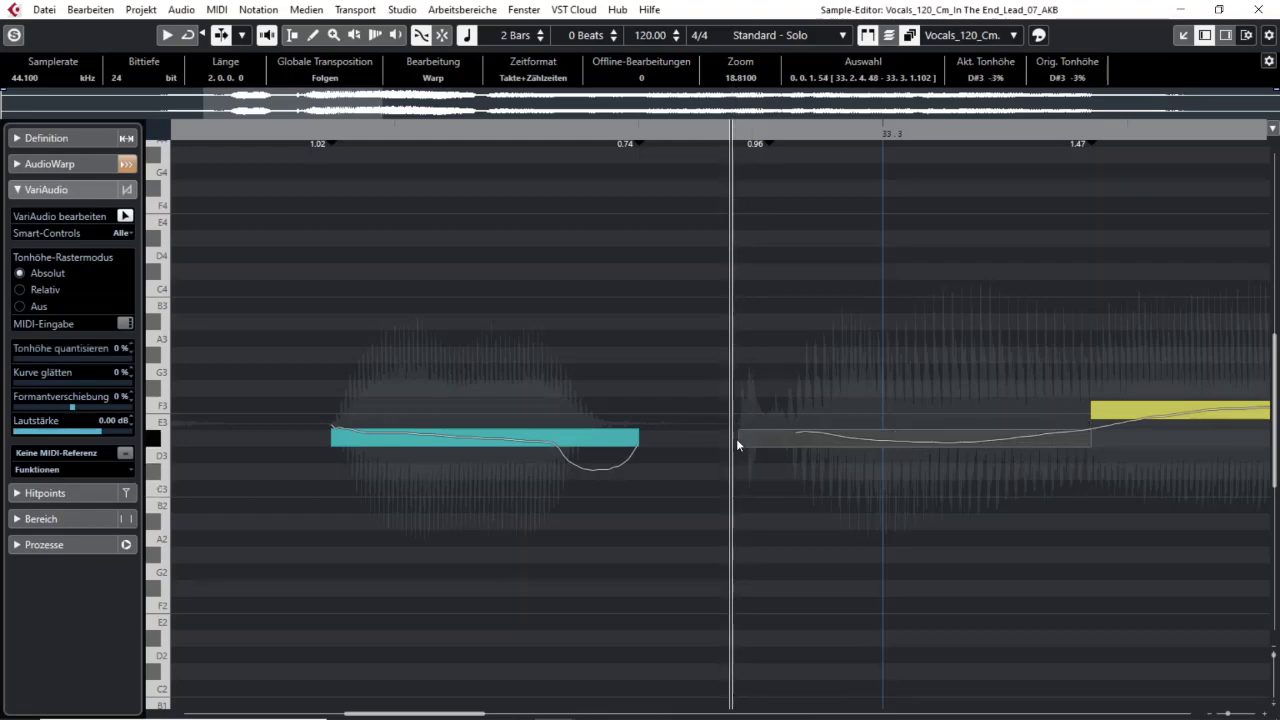
pyautogui.moveTo(742, 441)
pyautogui.hotkey('ctrl', 'z')
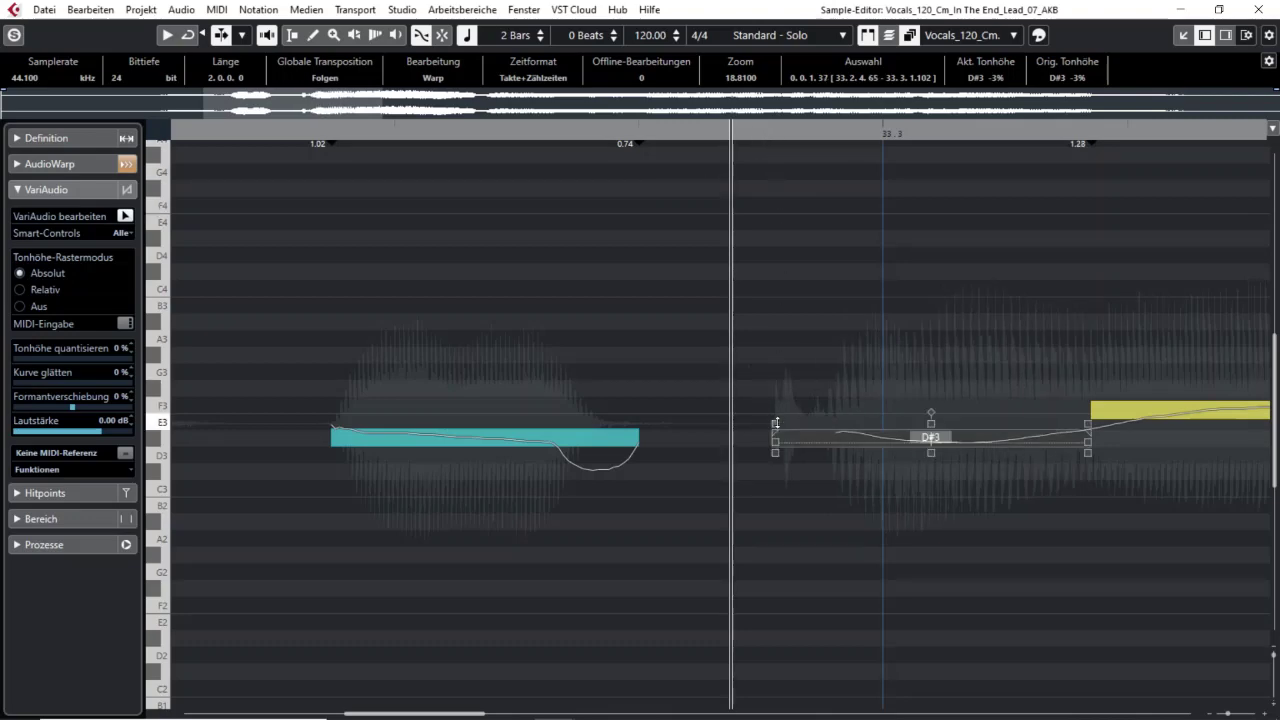
pyautogui.moveTo(776, 441); pyautogui.dragTo(736, 436)
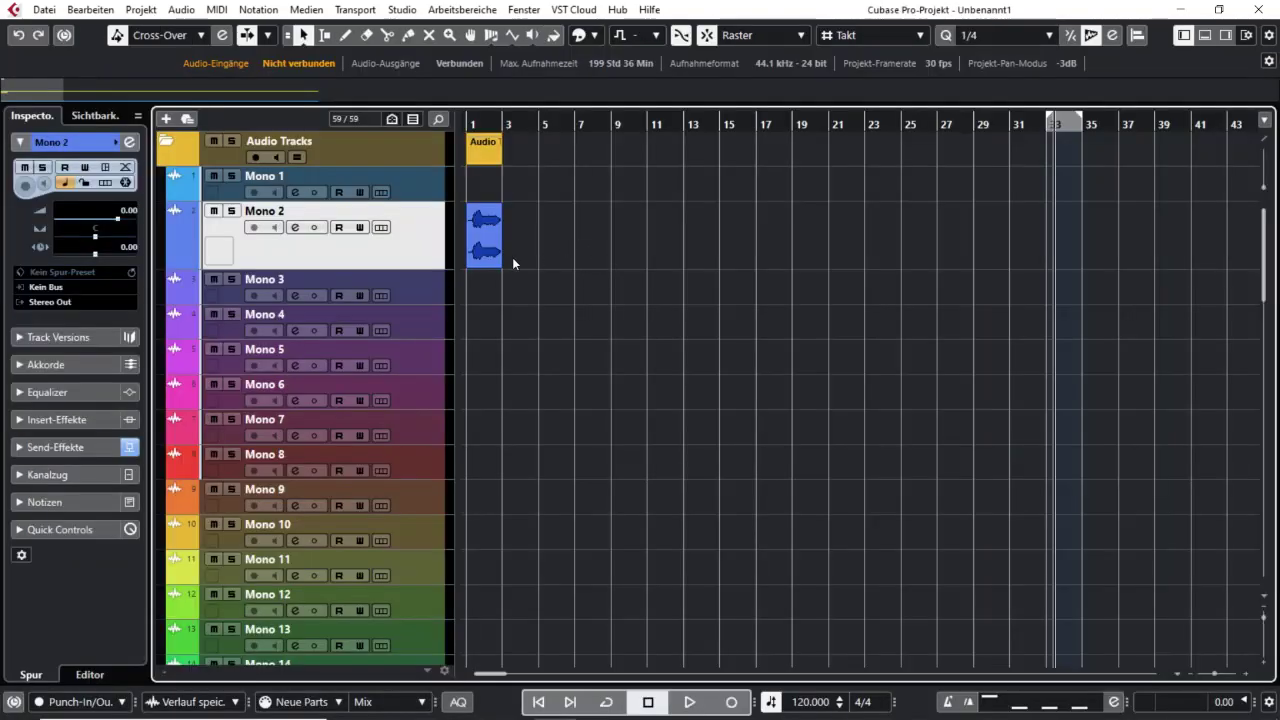
# - Place copies of the Mono 2 vocal event at bars 5, 9, 15 and 22, and deselect the events
pyautogui.moveTo(504, 241); pyautogui.dragTo(648, 238)
pyautogui.moveTo(526, 243); pyautogui.dragTo(864, 226)
pyautogui.moveTo(596, 245); pyautogui.dragTo(742, 248)
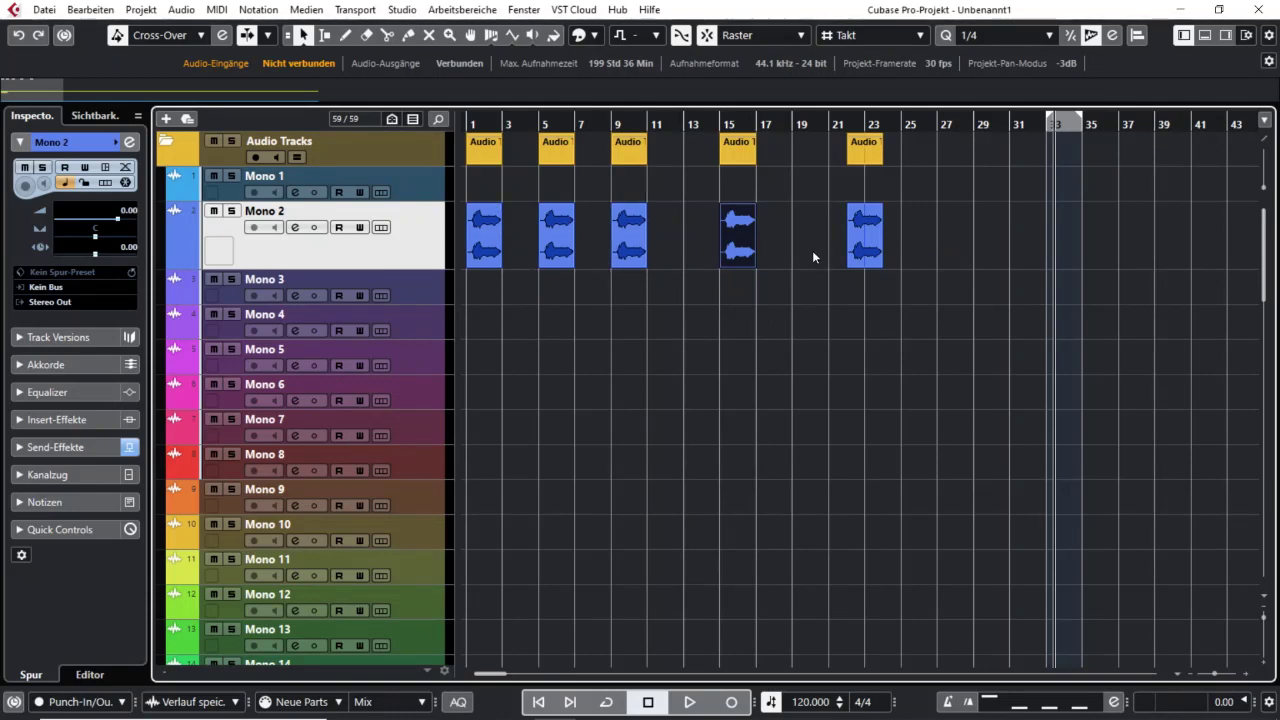
pyautogui.click(966, 357)
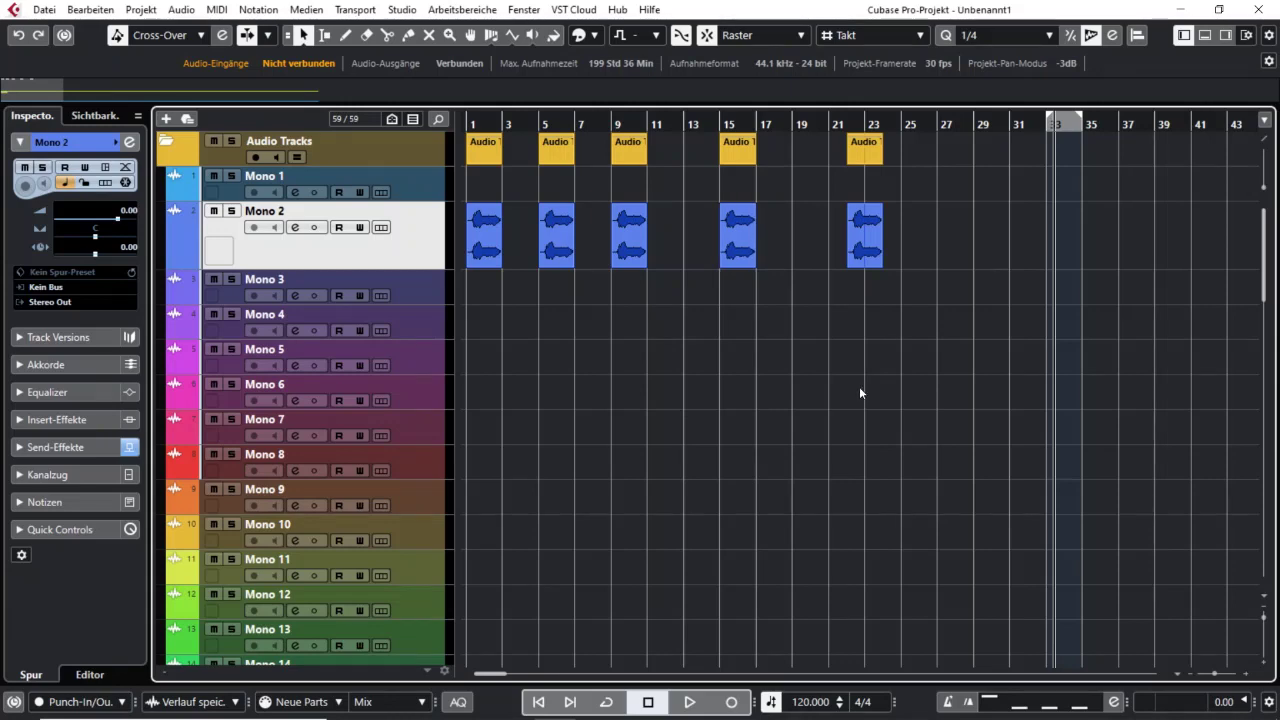
# - Inspect the first Mono 2 event's Definition settings in the Sample Editor, and close the editor
pyautogui.click(486, 232)
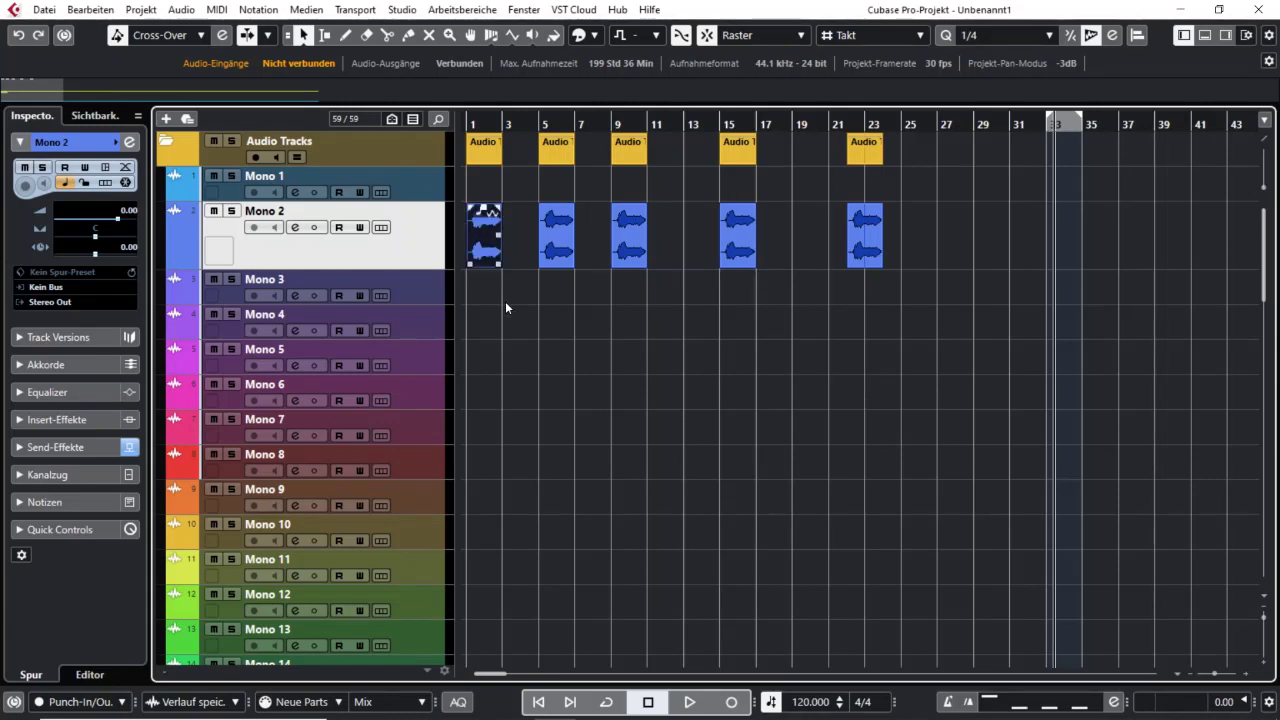
pyautogui.press('Return')
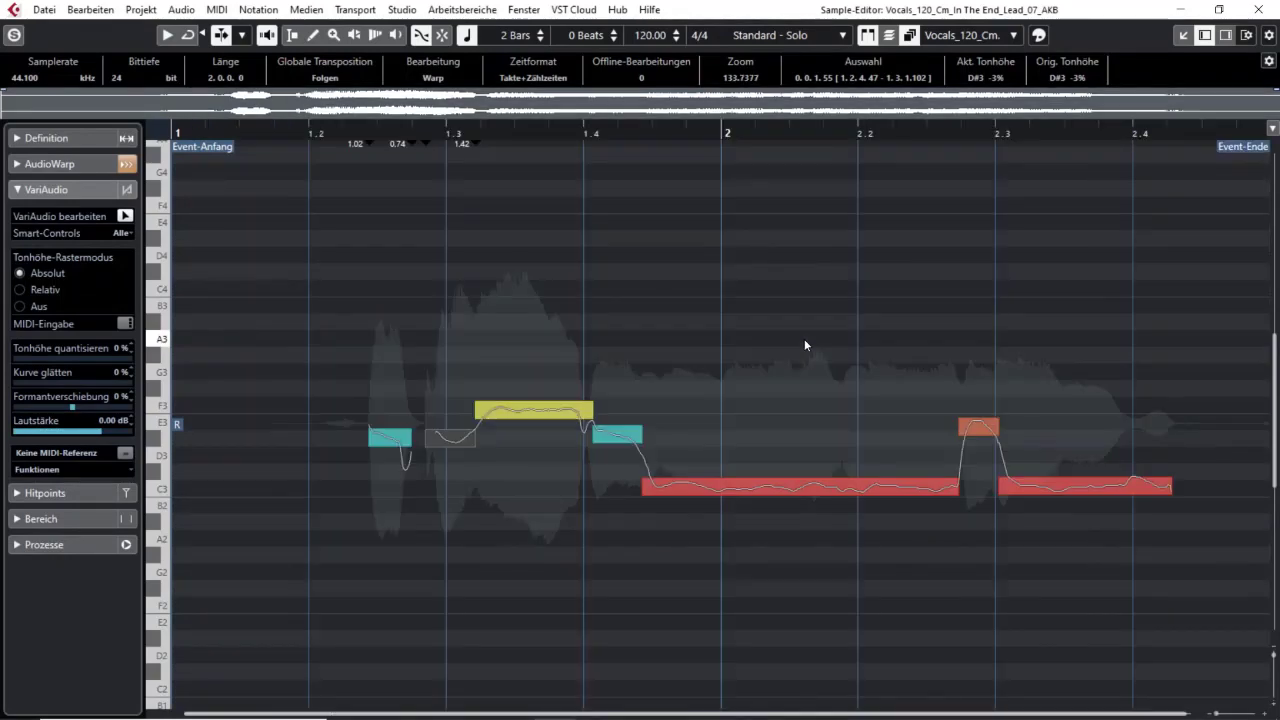
pyautogui.click(14, 137)
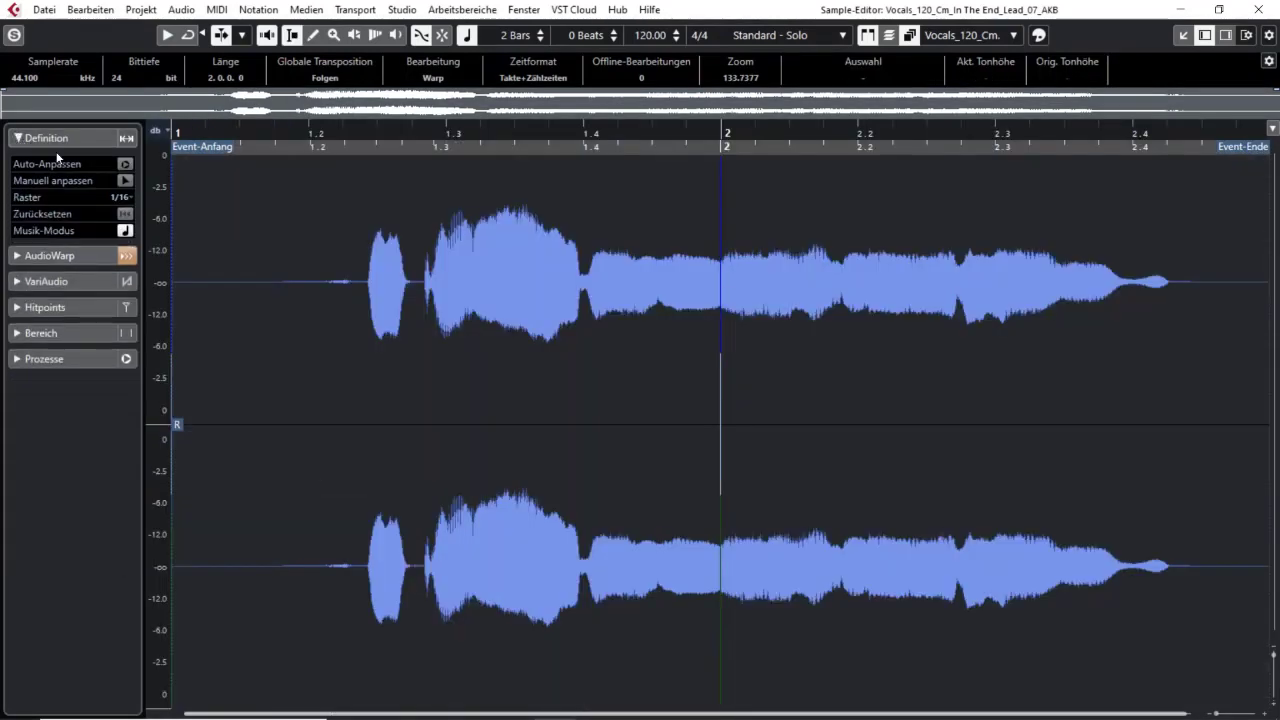
pyautogui.click(1258, 10)
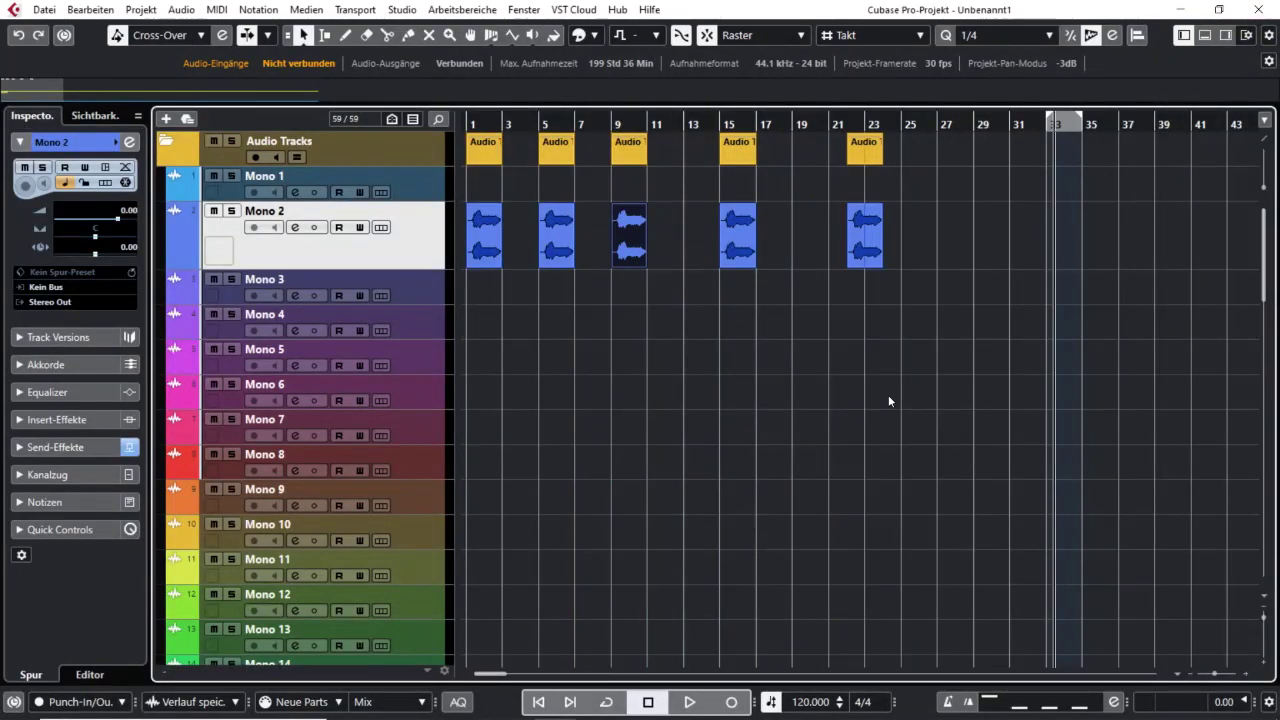
# - Duplicate the MIDI part on the MIDI 01 track three times in a row
pyautogui.scroll(-10, 888, 395)
pyautogui.scroll(-6, 886, 393)
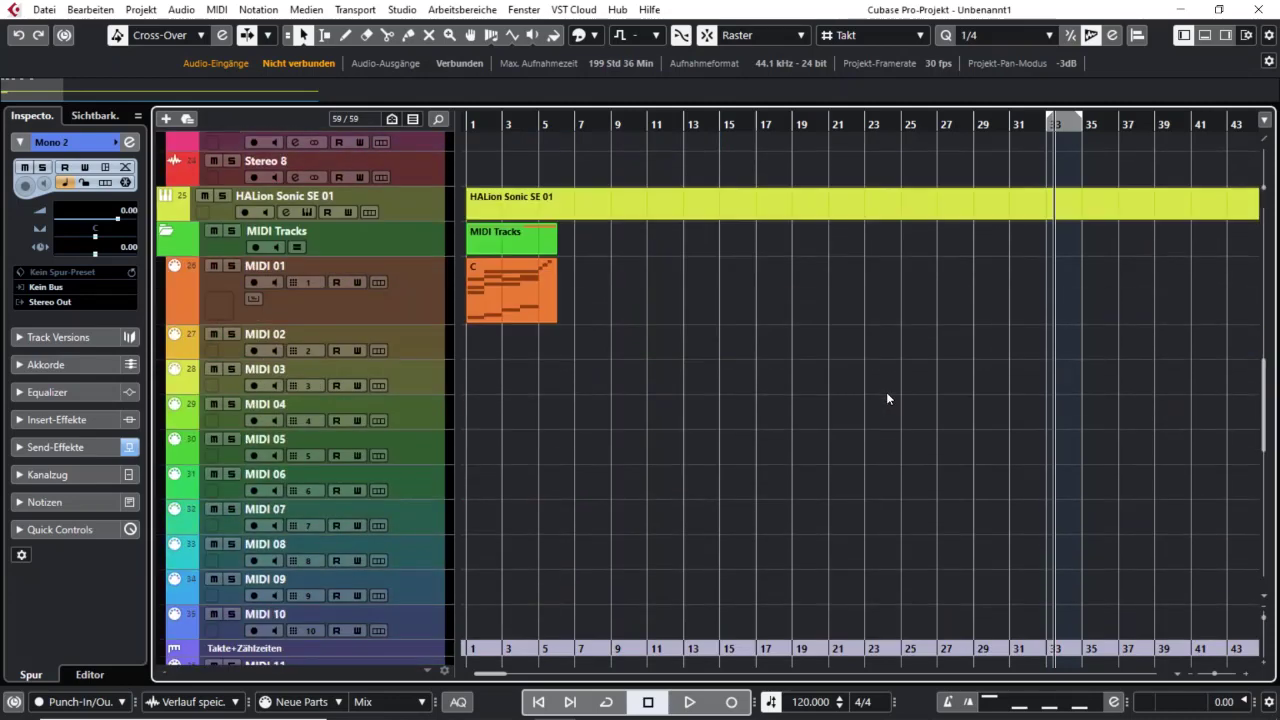
pyautogui.click(545, 293)
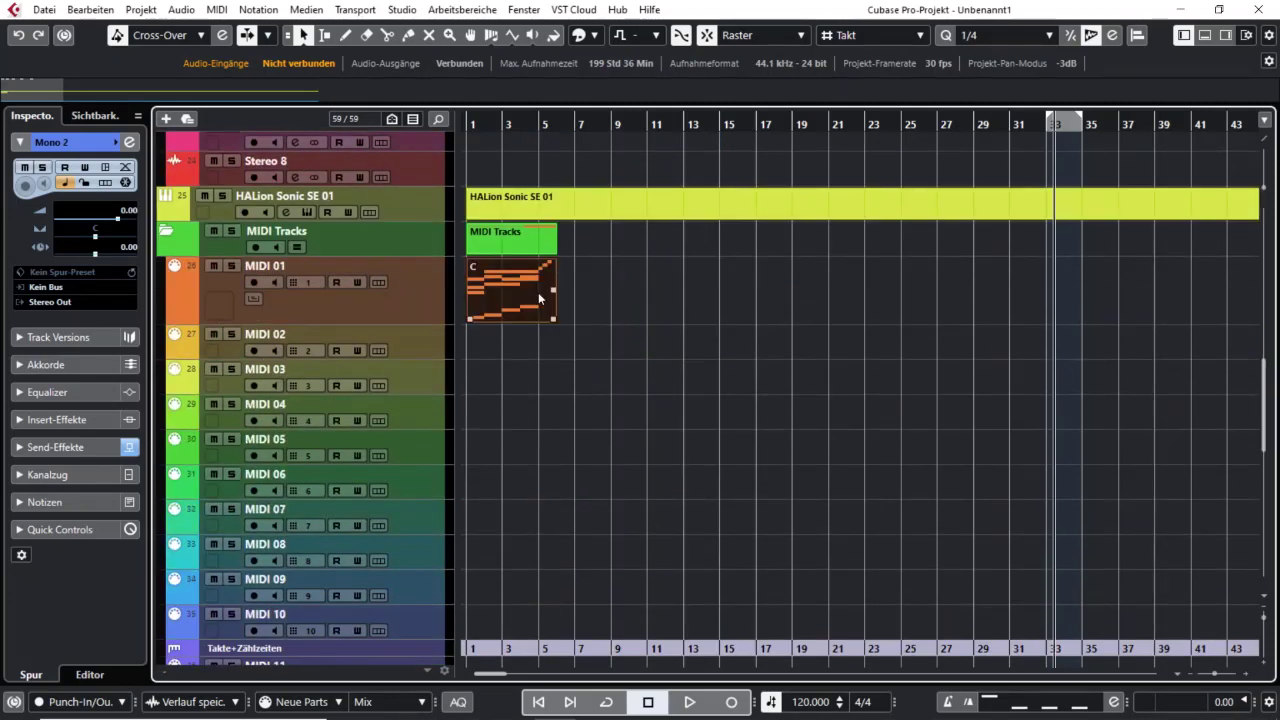
pyautogui.hotkey('ctrl', 'd')
pyautogui.hotkey('ctrl', 'd')
pyautogui.hotkey('ctrl', 'd')
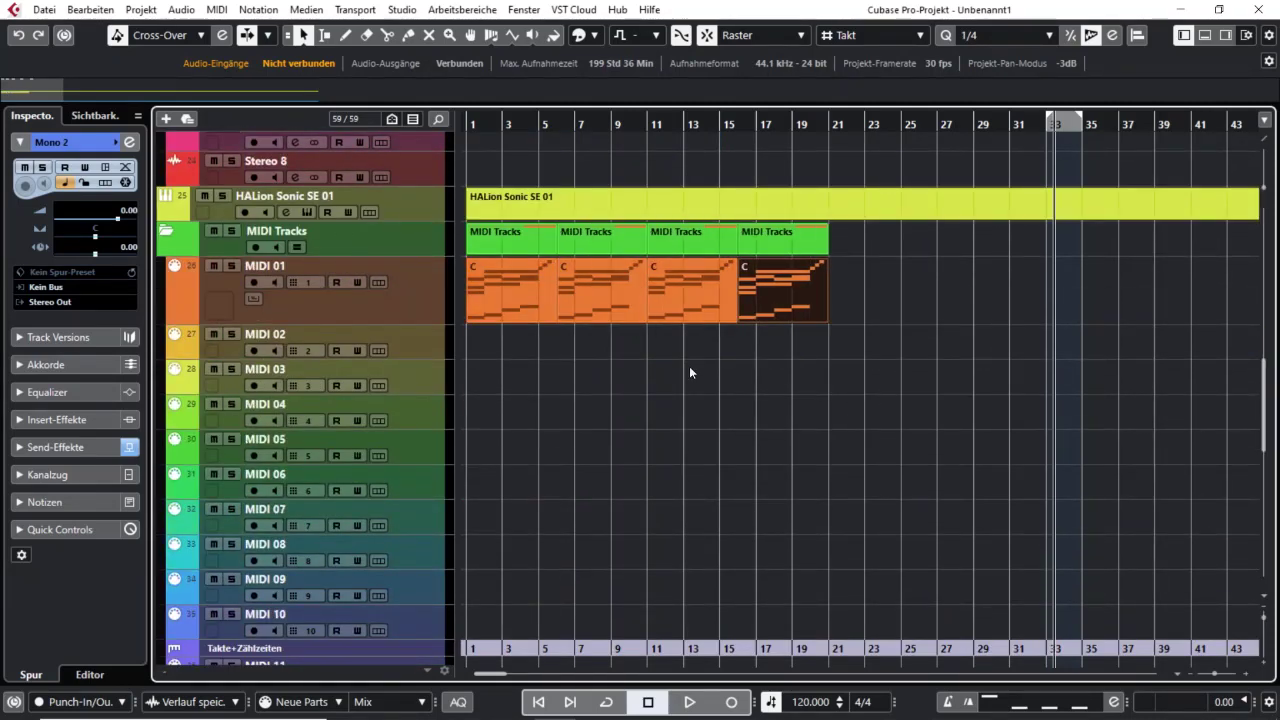
# - Move the first two copies of the MIDI part to bars 24 and 33, and deselect them
pyautogui.moveTo(603, 305); pyautogui.dragTo(927, 303)
pyautogui.moveTo(697, 290); pyautogui.dragTo(1092, 302)
pyautogui.hscroll(2, 1076, 434)
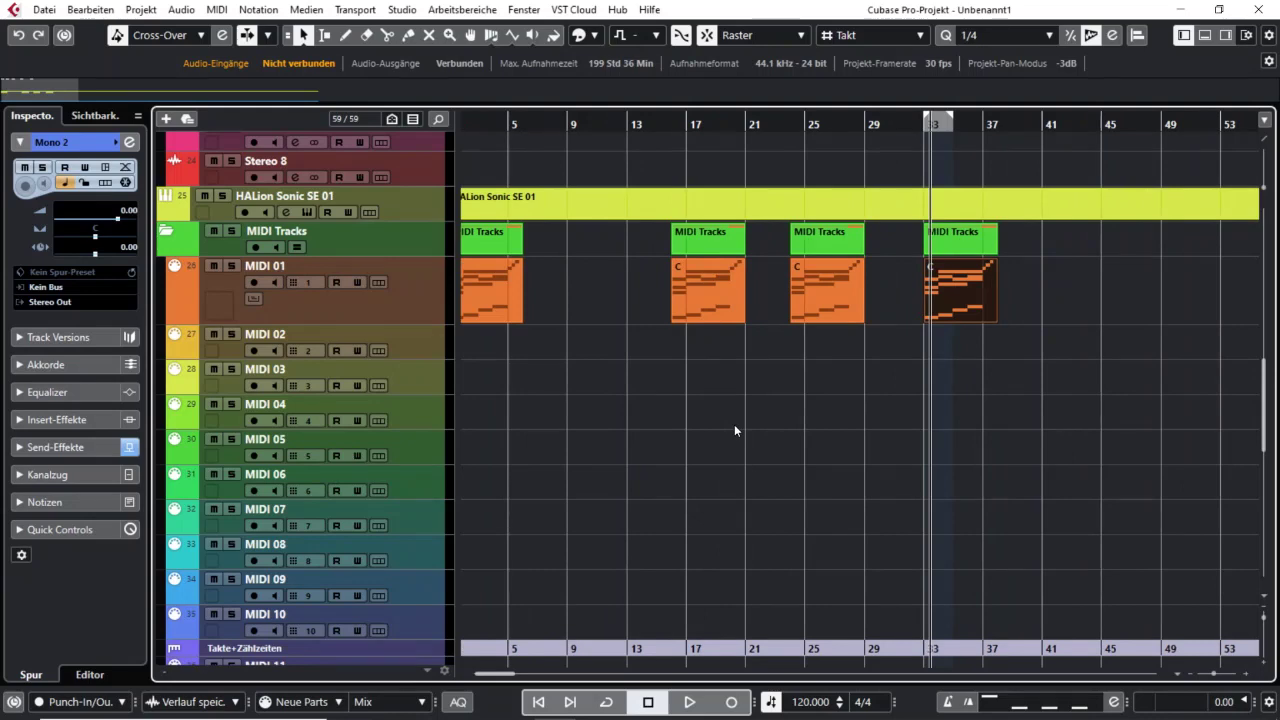
pyautogui.press('g')
pyautogui.click(614, 436)
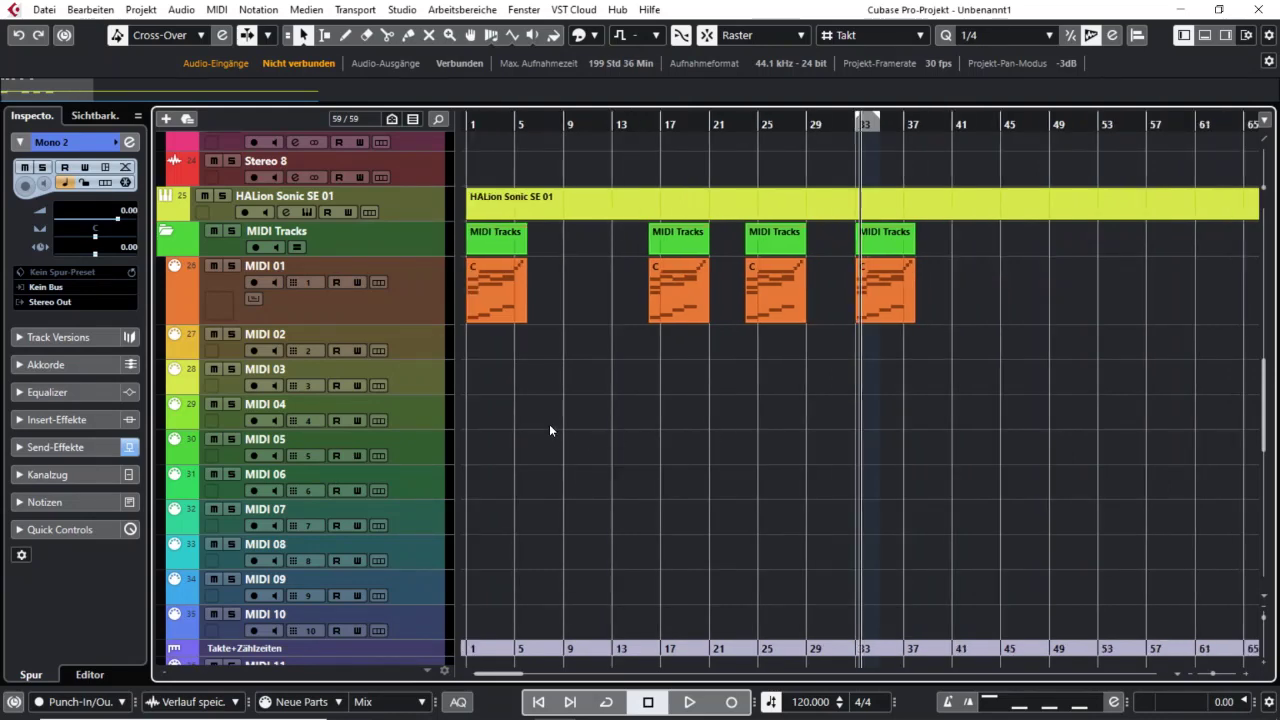
# - Open the In-Place Editor on the MIDI 01 track and view the controller types available for its velocity lane
pyautogui.click(251, 298)
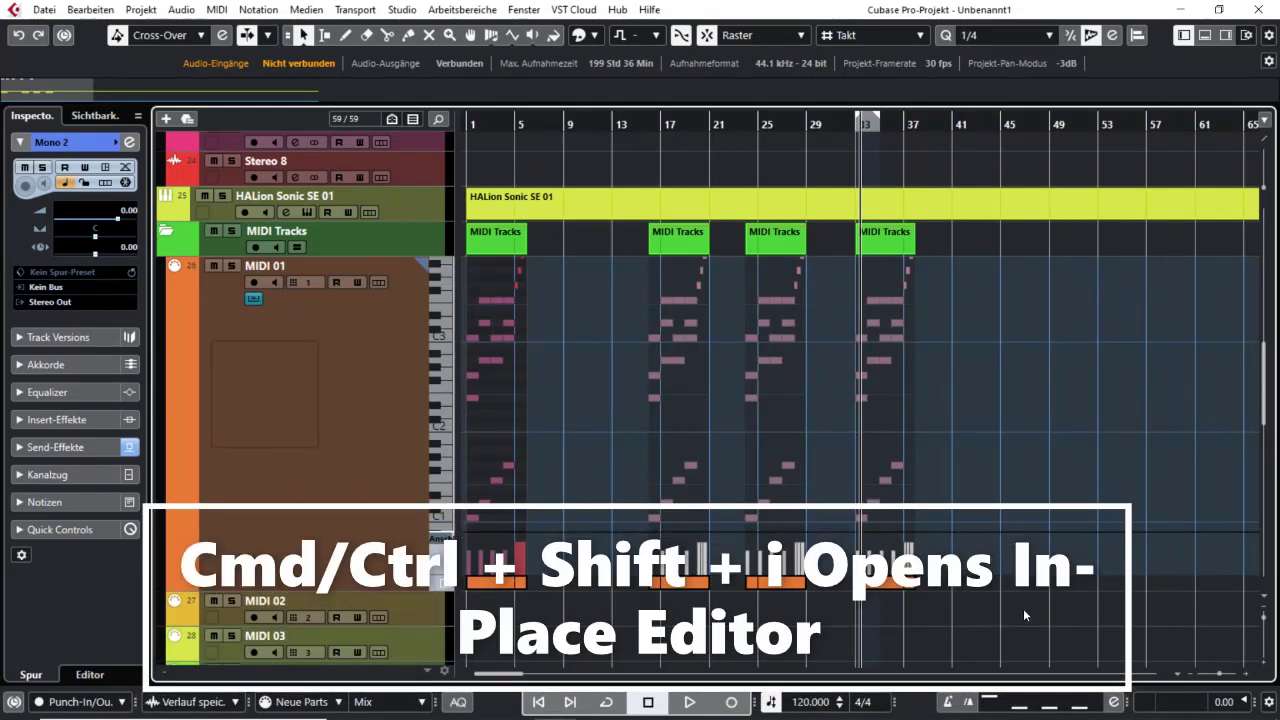
pyautogui.moveTo(1206, 674)
pyautogui.mouseDown()
pyautogui.moveTo(1227, 678)
pyautogui.moveTo(1216, 678)
pyautogui.mouseUp()
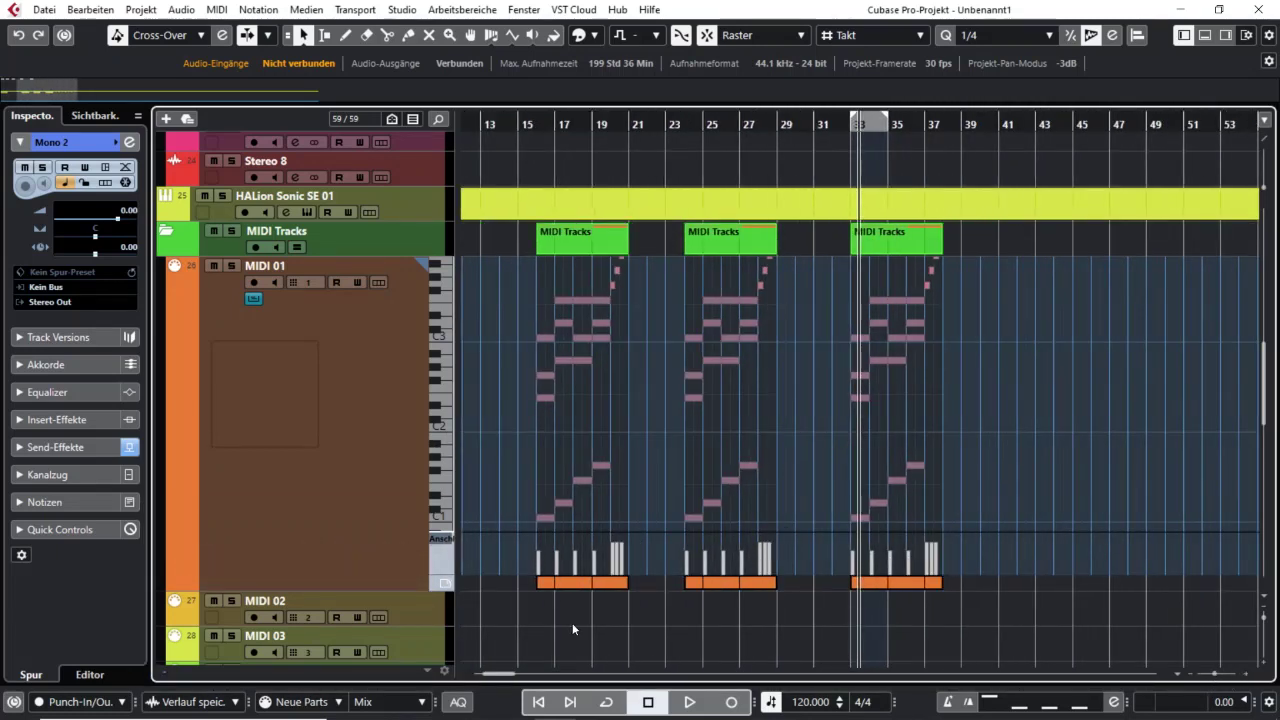
pyautogui.hscroll(-4, 524, 659)
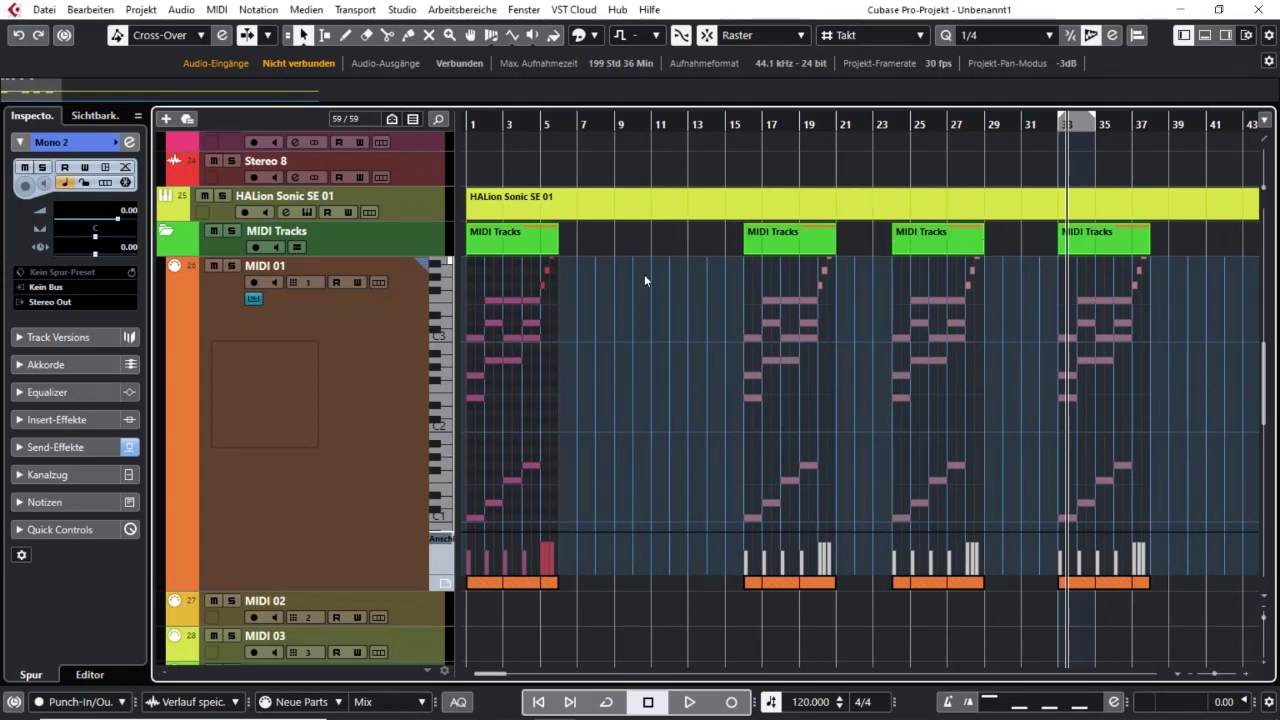
pyautogui.click(603, 212)
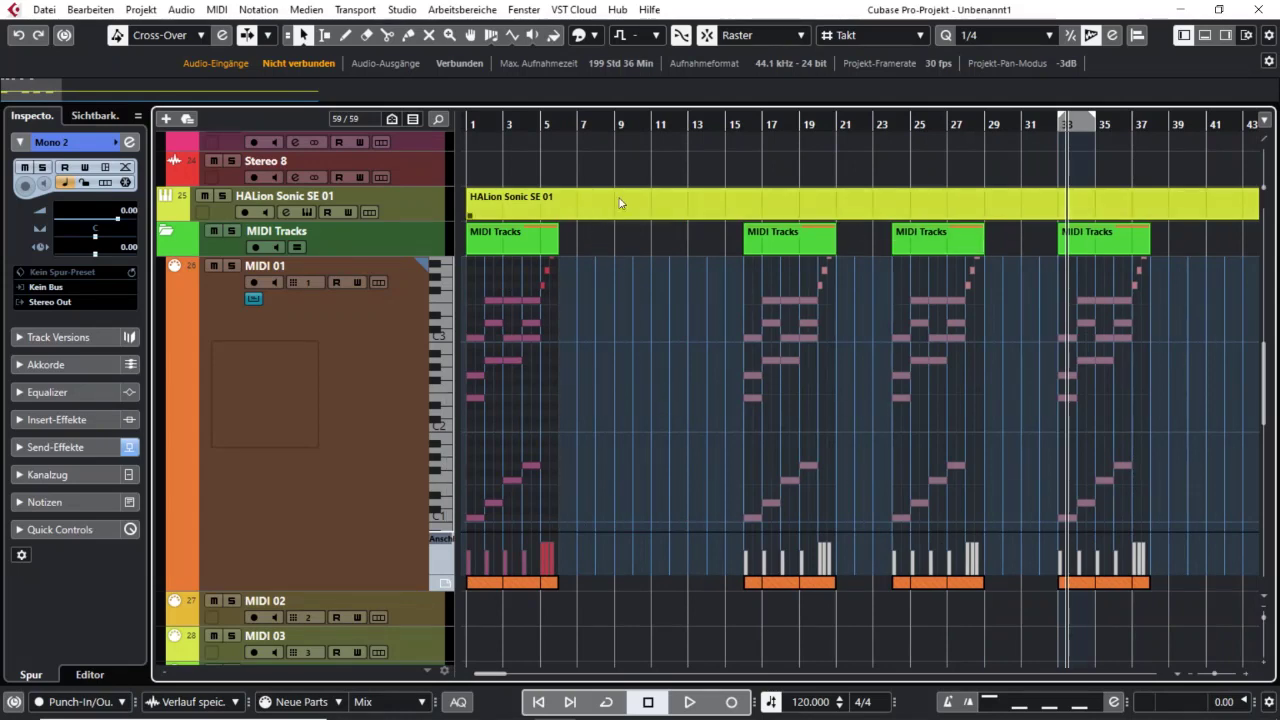
pyautogui.click(617, 250)
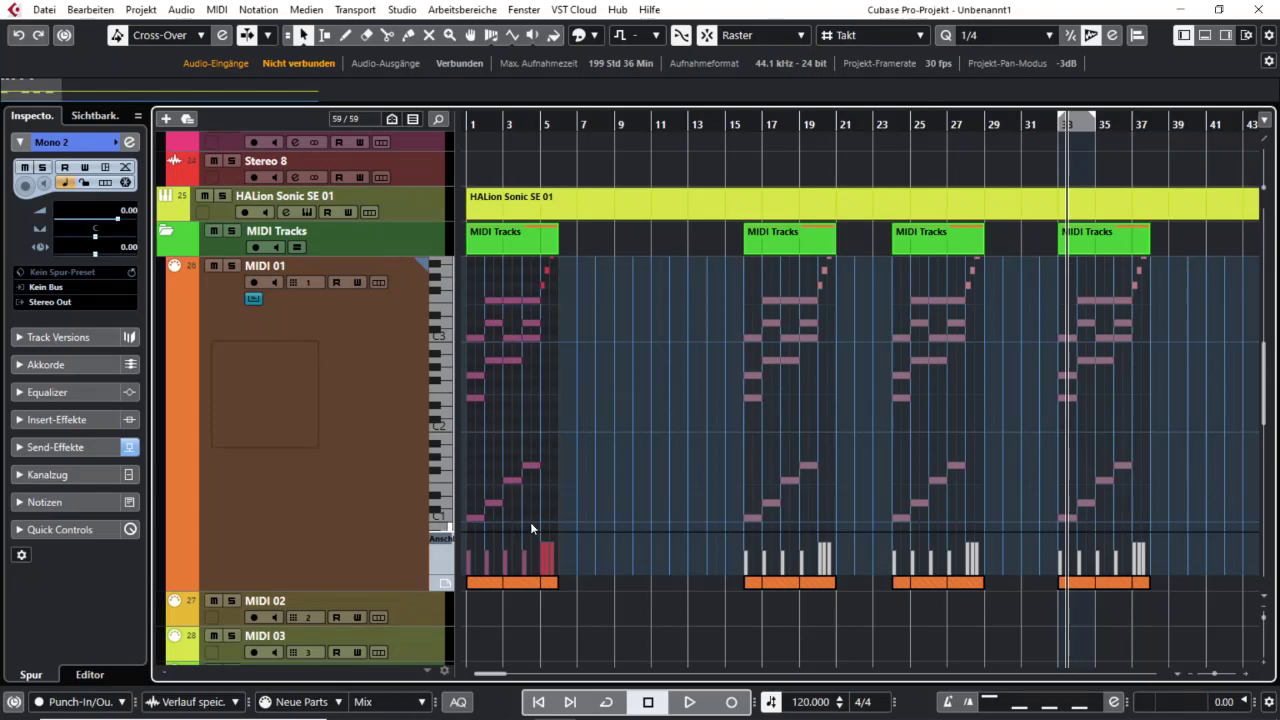
pyautogui.click(447, 546)
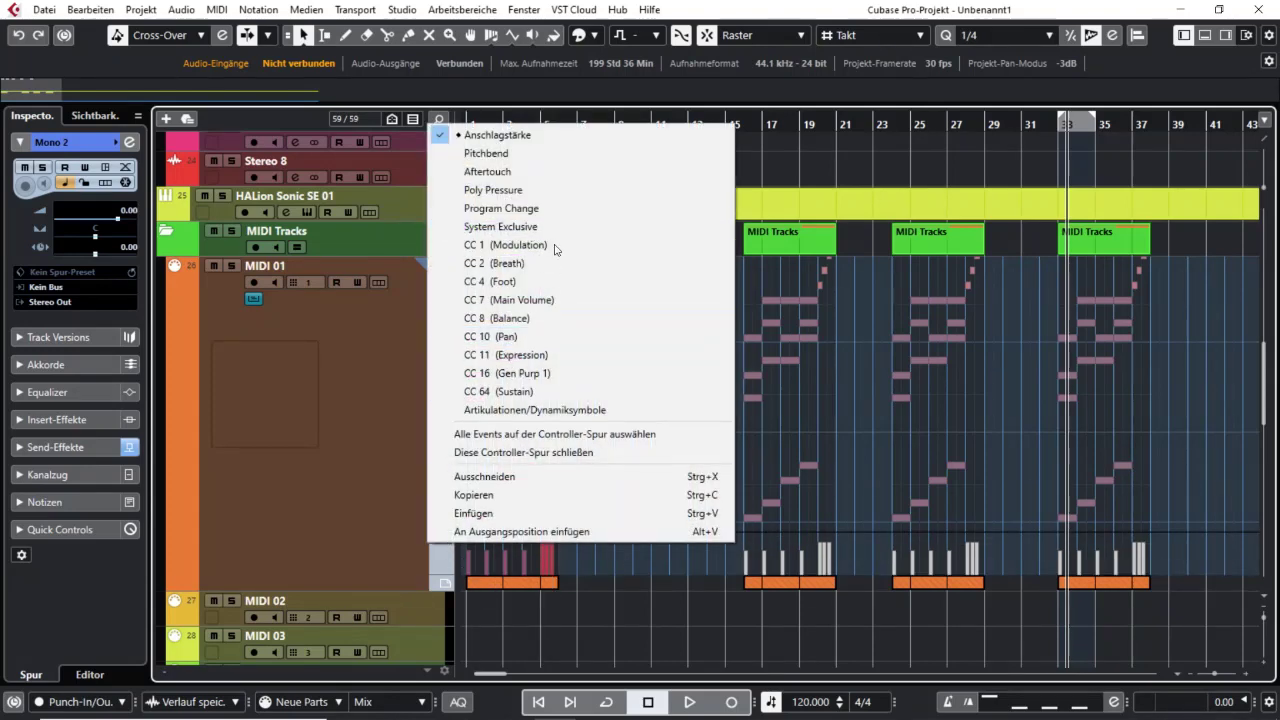
pyautogui.click(397, 449)
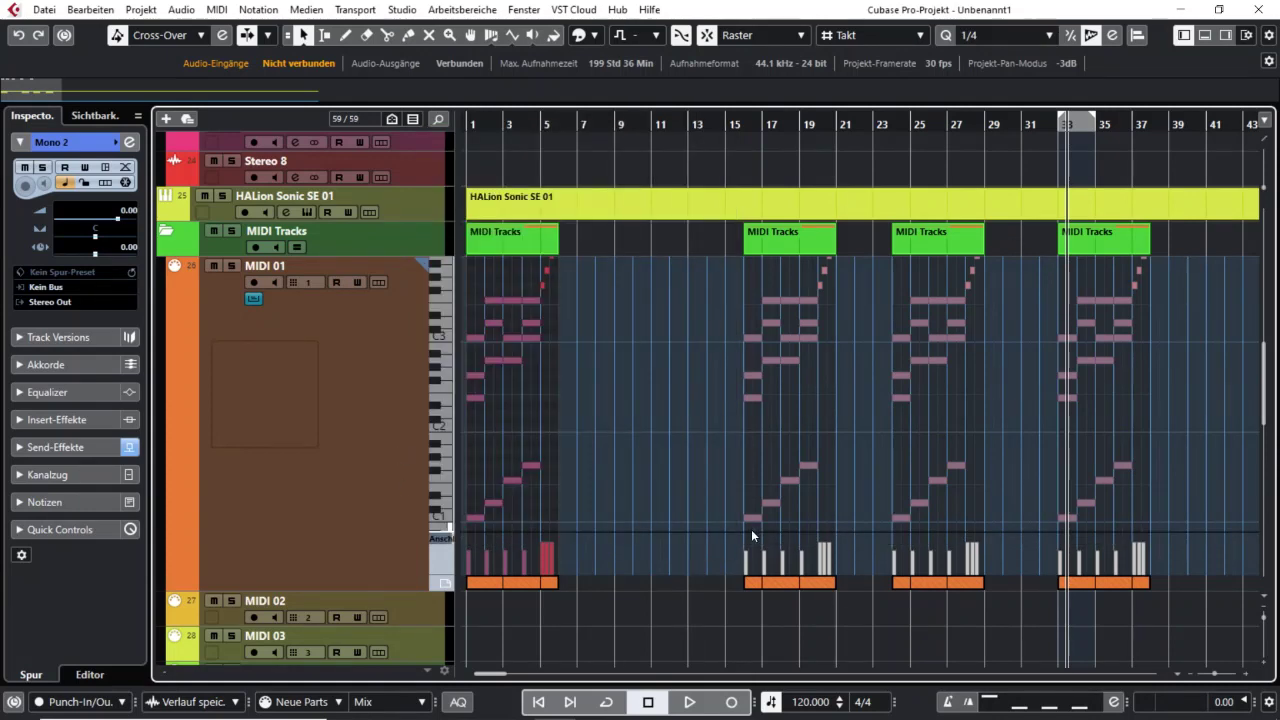
# - In the part at bar 16, lower the velocity of the bar 18 notes and move the bar 19 C3 note to 19.4.1.0
pyautogui.moveTo(766, 545)
pyautogui.mouseDown()
pyautogui.moveTo(796, 562)
pyautogui.moveTo(935, 565)
pyautogui.mouseUp()
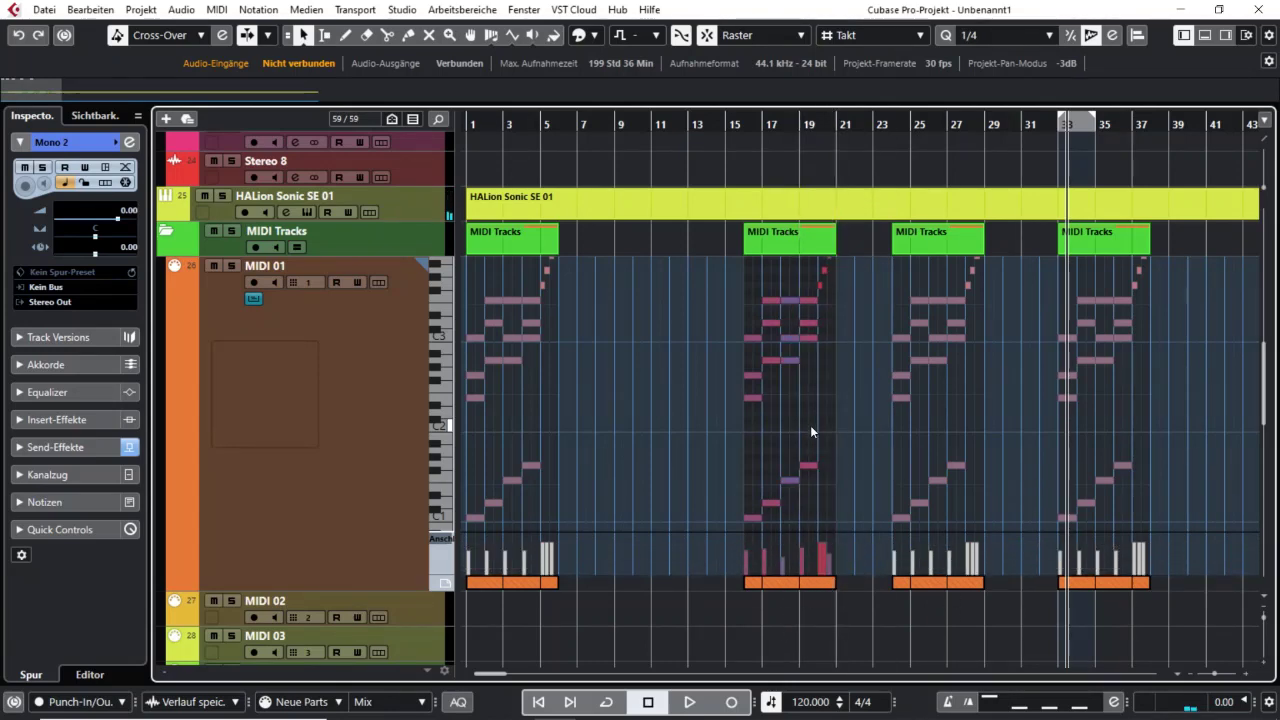
pyautogui.click(814, 338)
pyautogui.moveTo(815, 338); pyautogui.dragTo(828, 340)
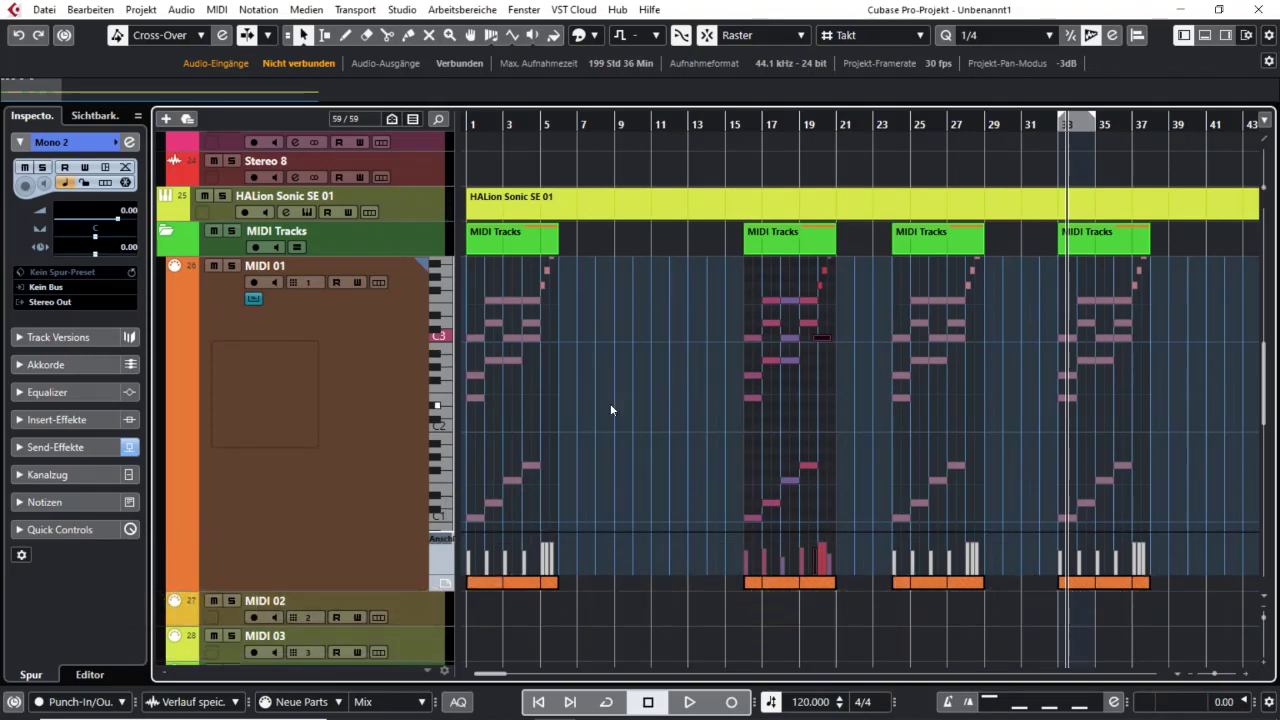
# - Close the In-Place Editor and open all four MIDI 01 parts together in the Key Editor, zoomed to their full length
pyautogui.click(253, 298)
pyautogui.moveTo(502, 376); pyautogui.dragTo(1111, 290)
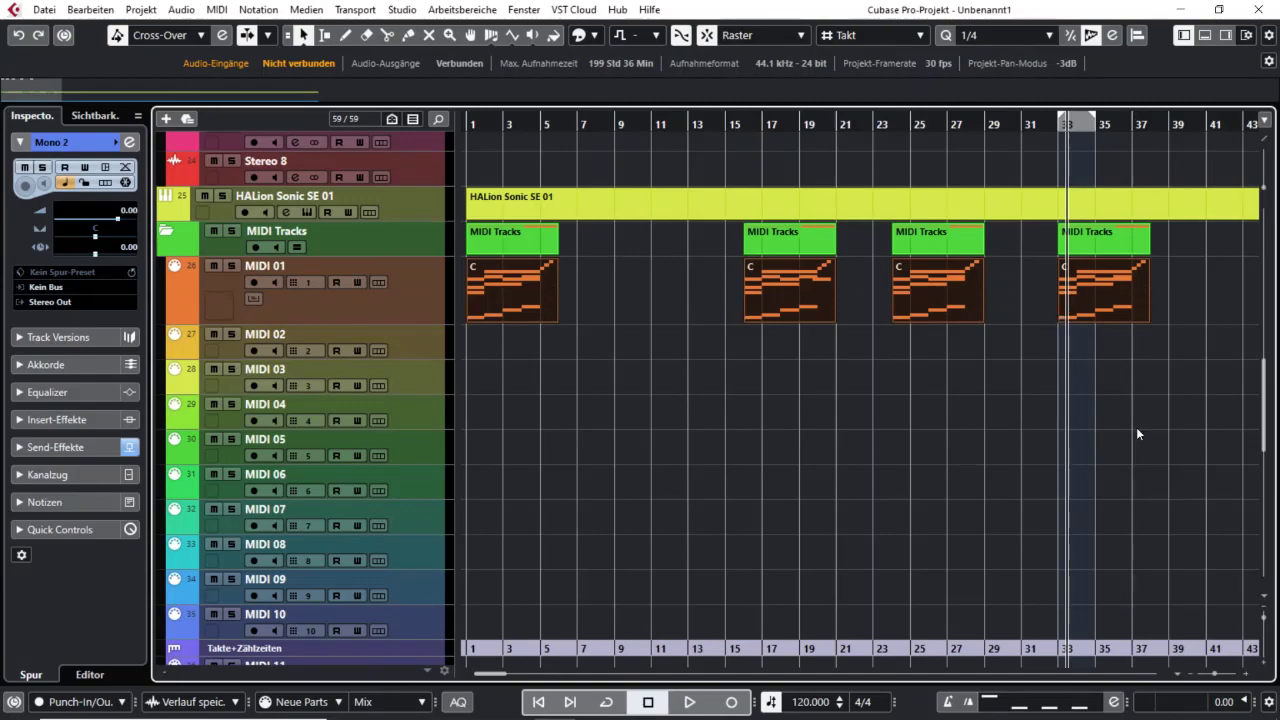
pyautogui.hotkey('ctrl', 'e')
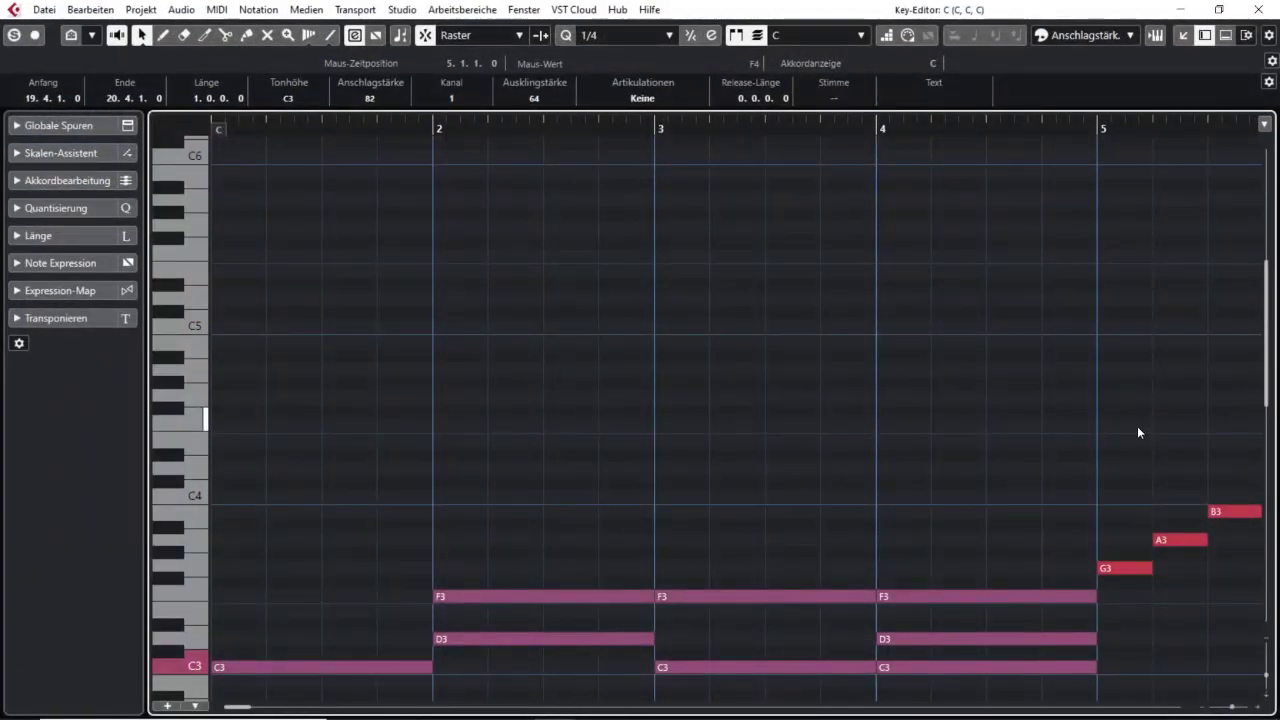
pyautogui.hotkey('shift', 'f')
# - Raise the F3 note in bar 3 of the first part to G3
pyautogui.scroll(-5, 942, 334)
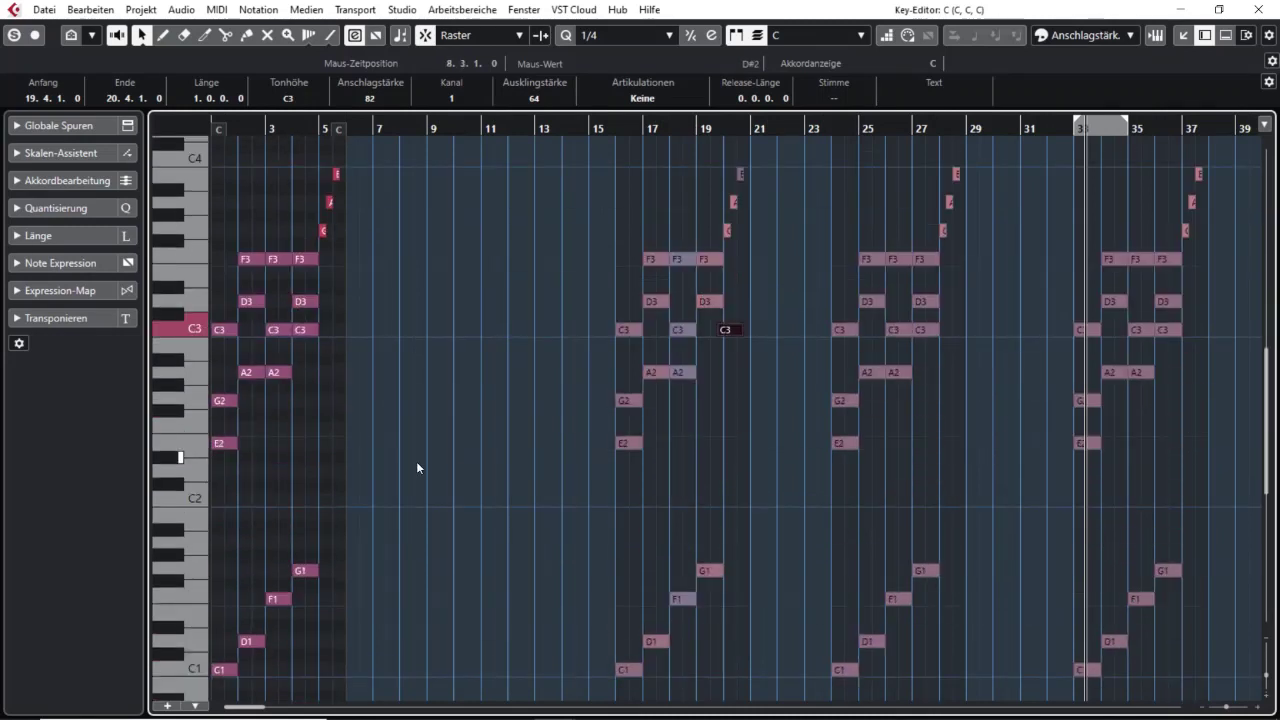
pyautogui.hotkey('shift', 'g')
pyautogui.hotkey('shift', 'g')
pyautogui.hotkey('shift', 'g')
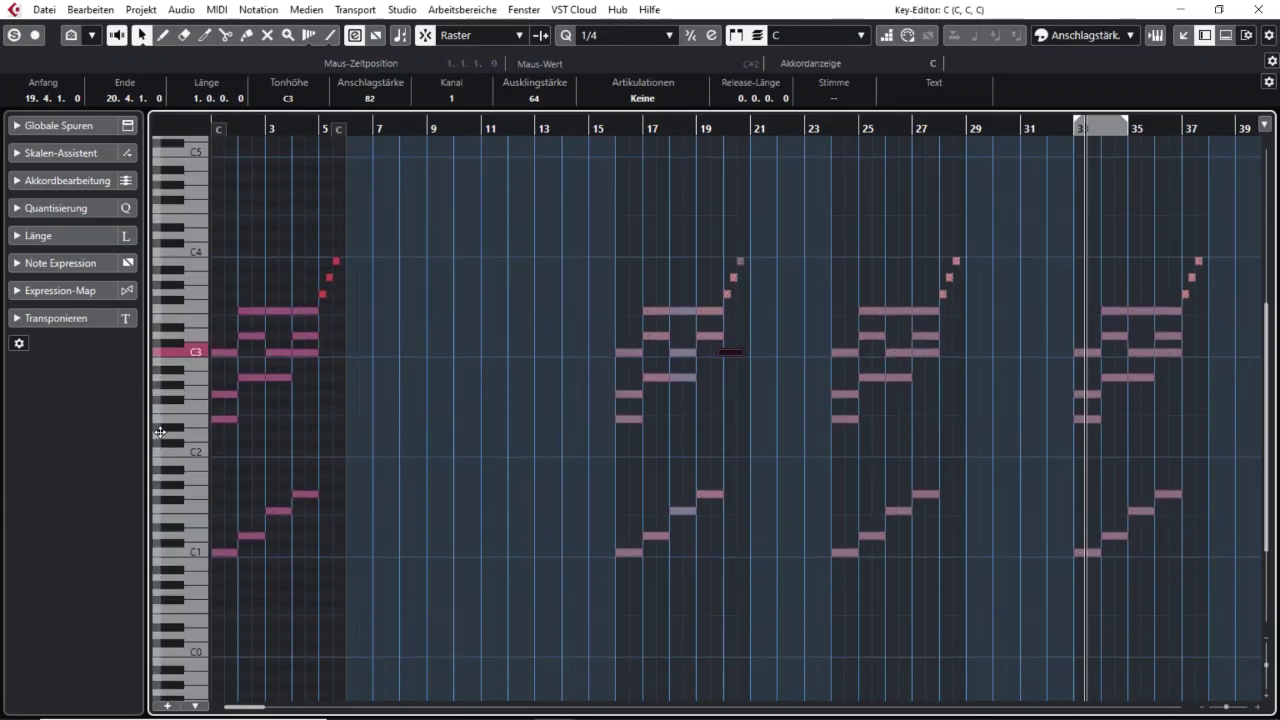
pyautogui.moveTo(160, 432); pyautogui.dragTo(205, 428)
pyautogui.click(509, 348)
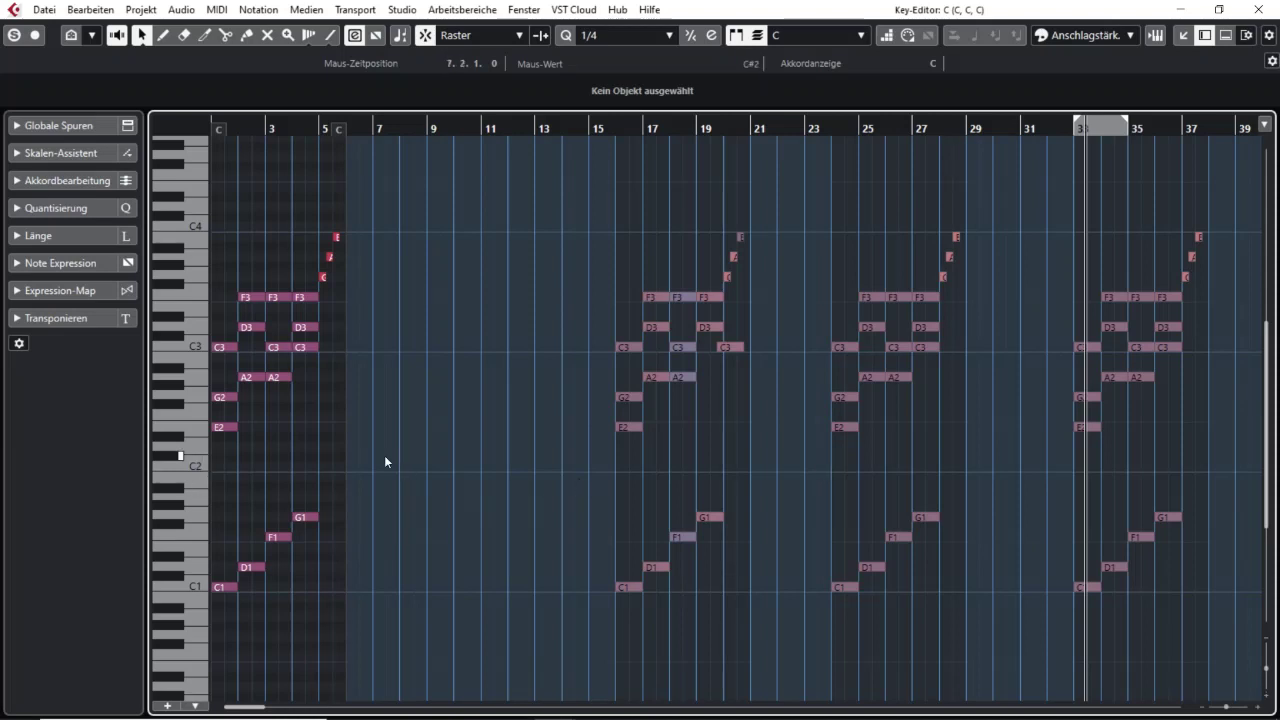
pyautogui.moveTo(279, 298); pyautogui.dragTo(279, 287)
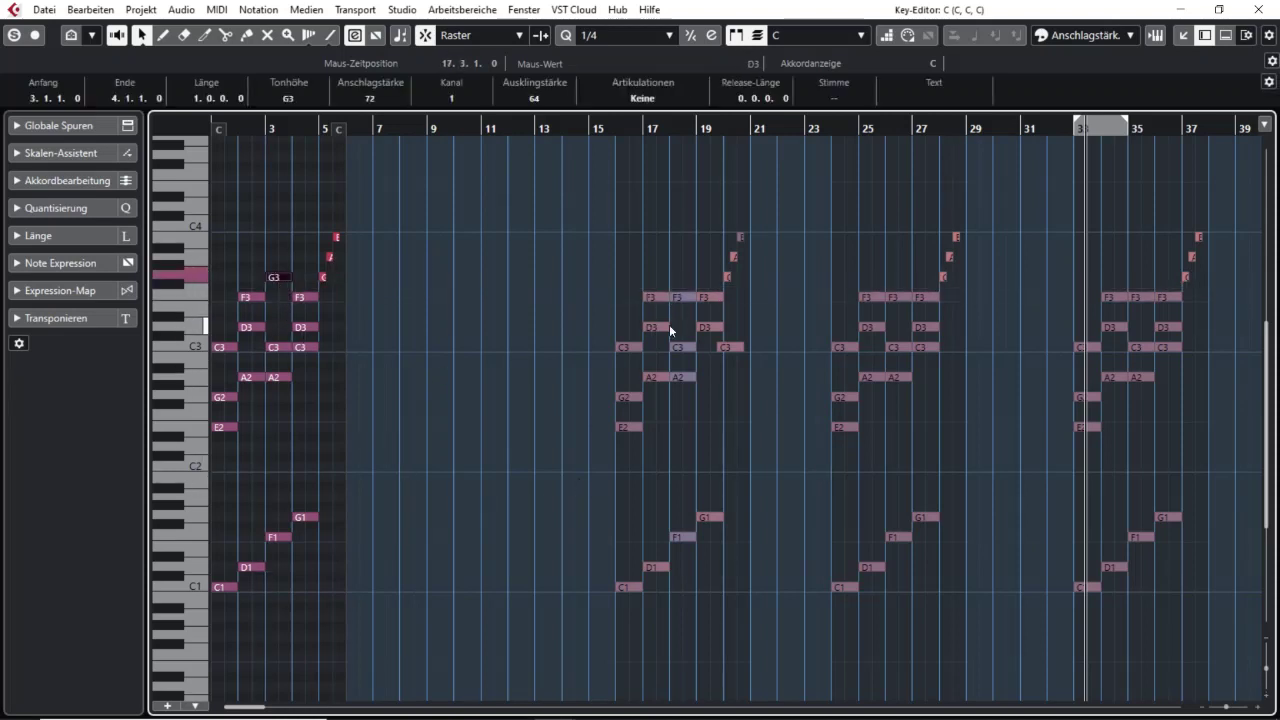
# - Make the part at bar 16 active and raise its F3 note in bar 17 to G#3
pyautogui.click(682, 265)
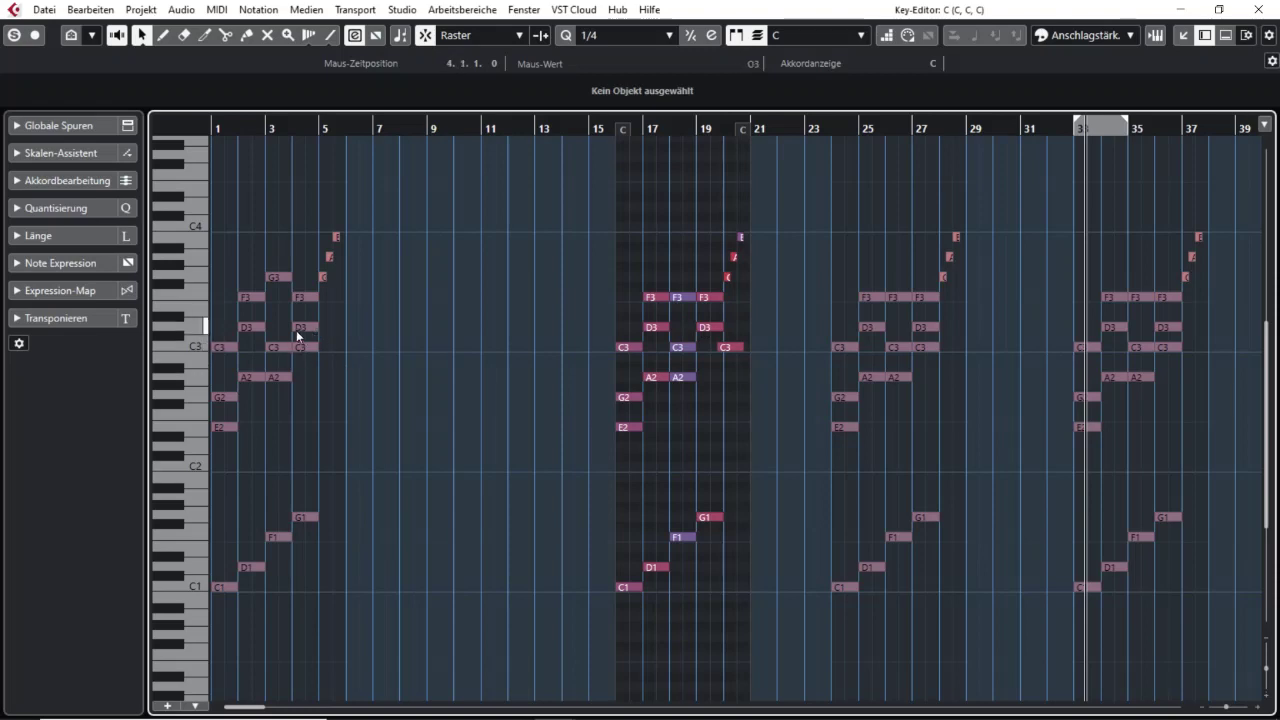
pyautogui.moveTo(686, 128); pyautogui.dragTo(688, 148)
pyautogui.moveTo(584, 297); pyautogui.dragTo(584, 266)
# - Erase the F3 note in bar 18 and the A3 note in bar 20, then return to the selection tool
pyautogui.rightClick(665, 319)
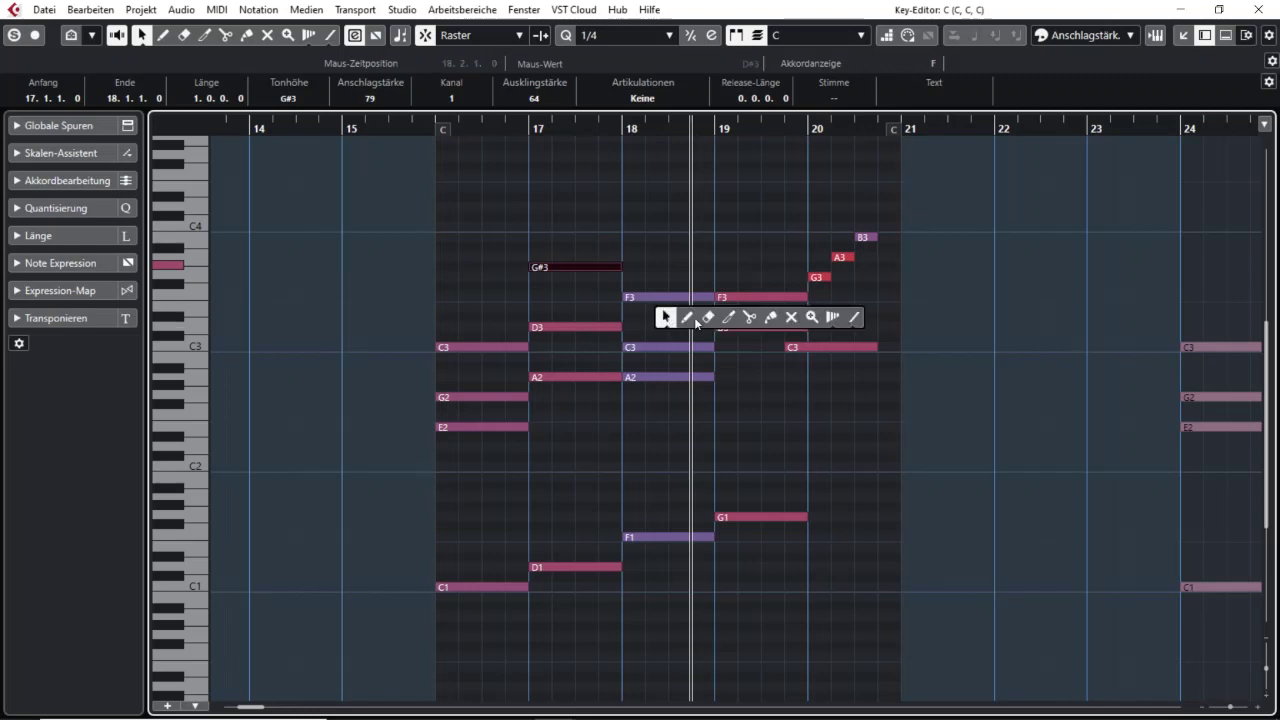
pyautogui.click(703, 321)
pyautogui.click(673, 291)
pyautogui.click(842, 257)
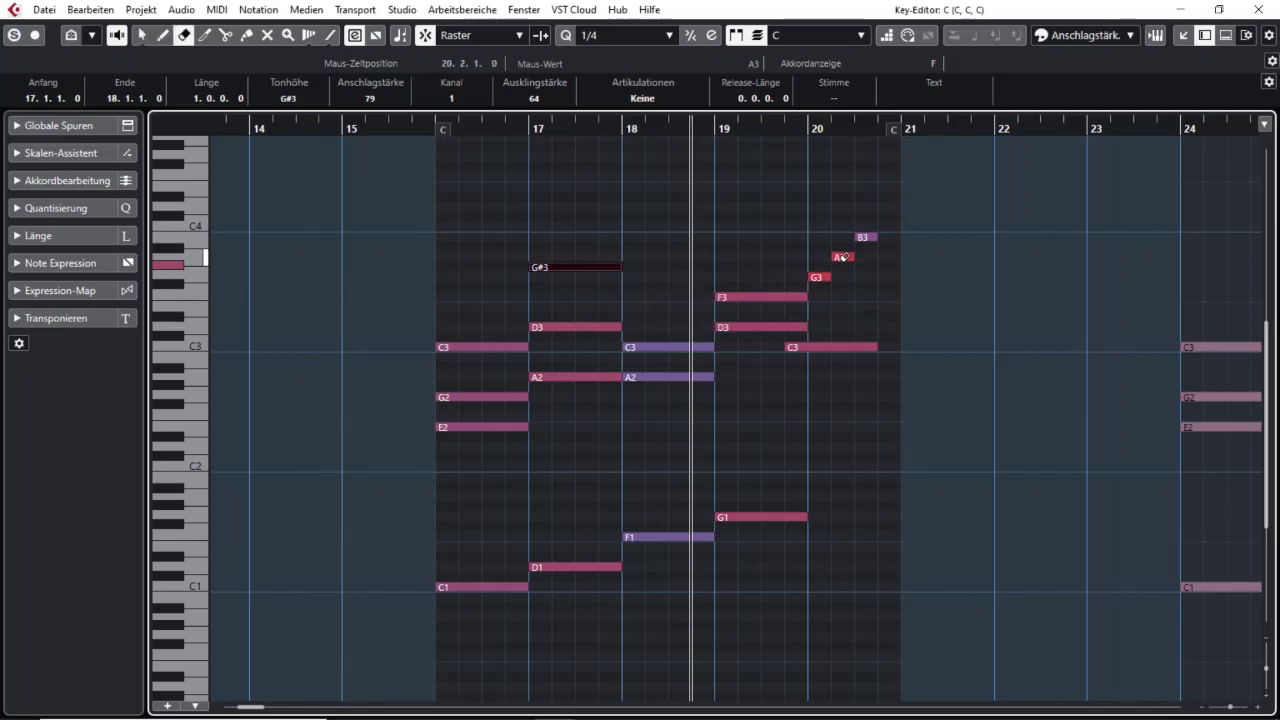
pyautogui.rightClick(944, 327)
pyautogui.click(948, 327)
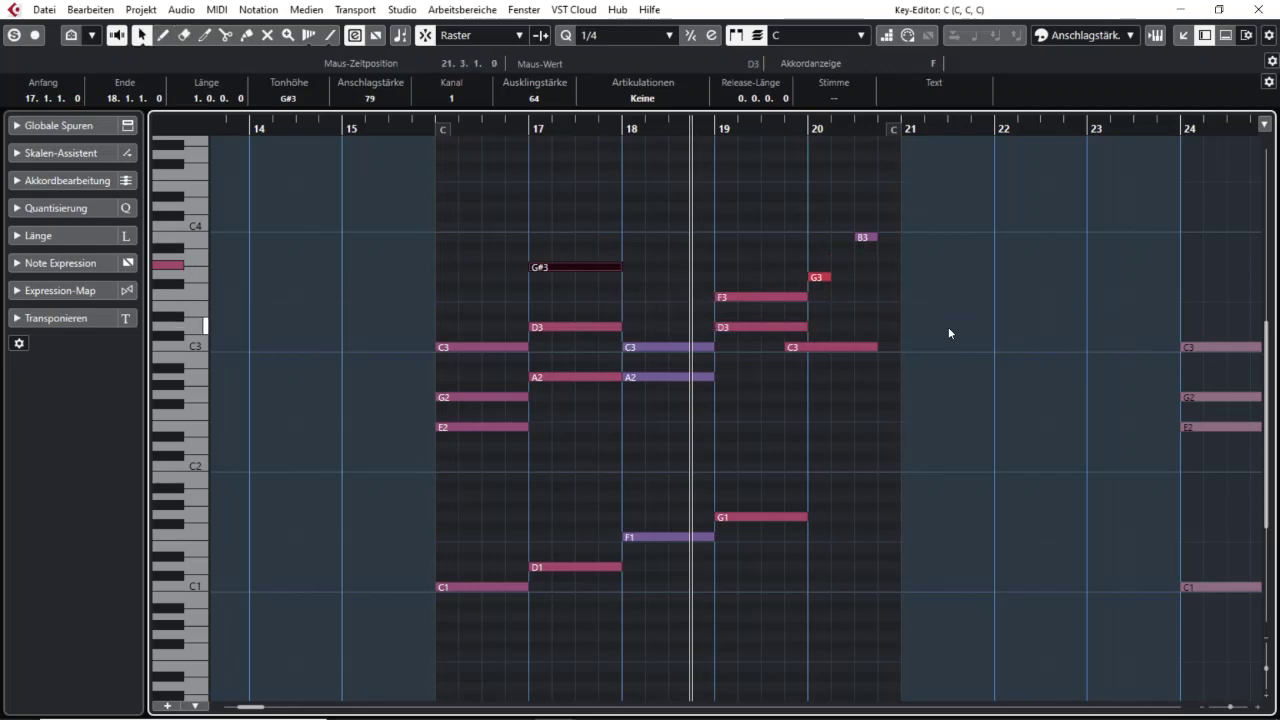
# - Make the last part at bar 33 active and lower its A2 note in bar 35 to F2
pyautogui.press('g')
pyautogui.press('g')
pyautogui.press('g')
pyautogui.click(1145, 464)
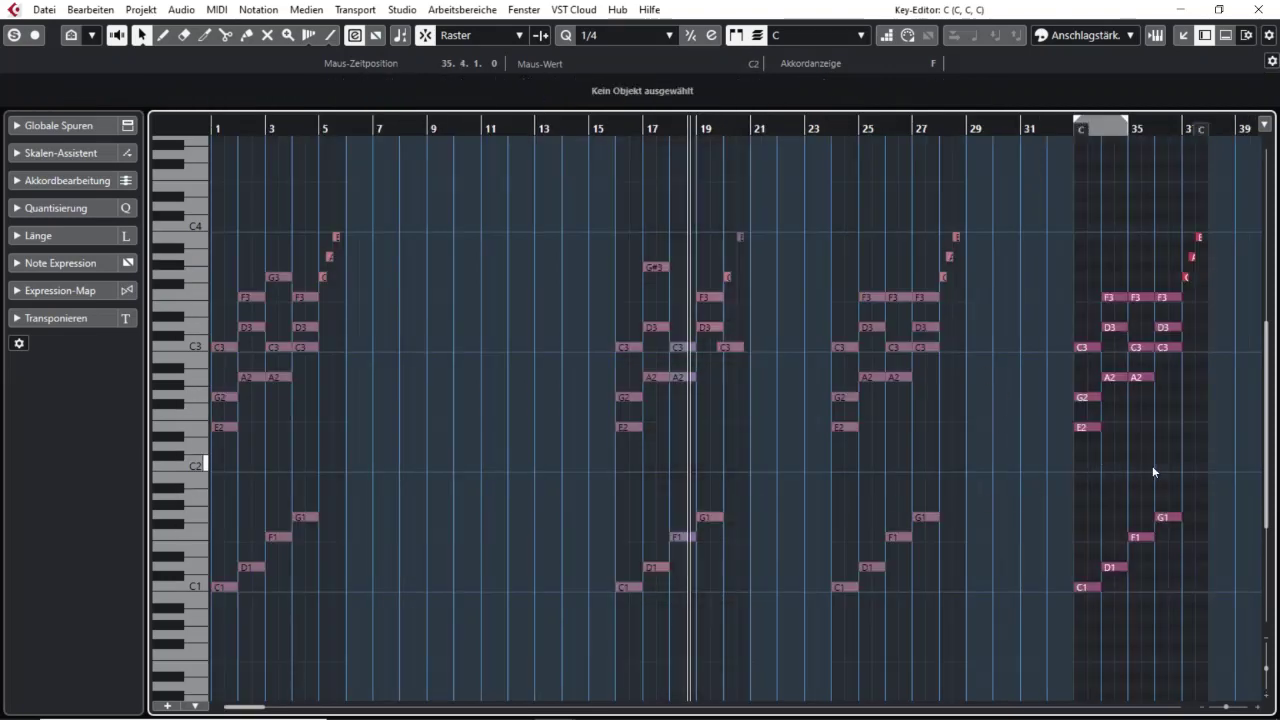
pyautogui.moveTo(1242, 128); pyautogui.dragTo(1242, 158)
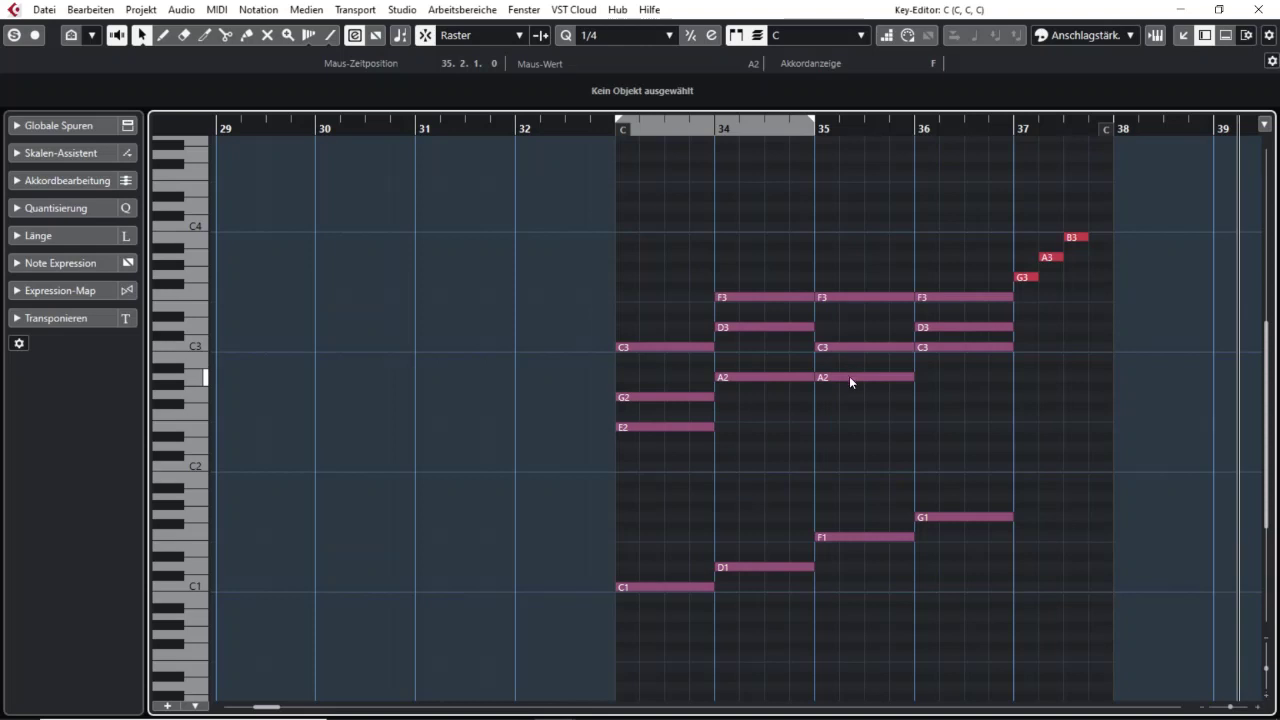
pyautogui.moveTo(849, 378); pyautogui.dragTo(849, 420)
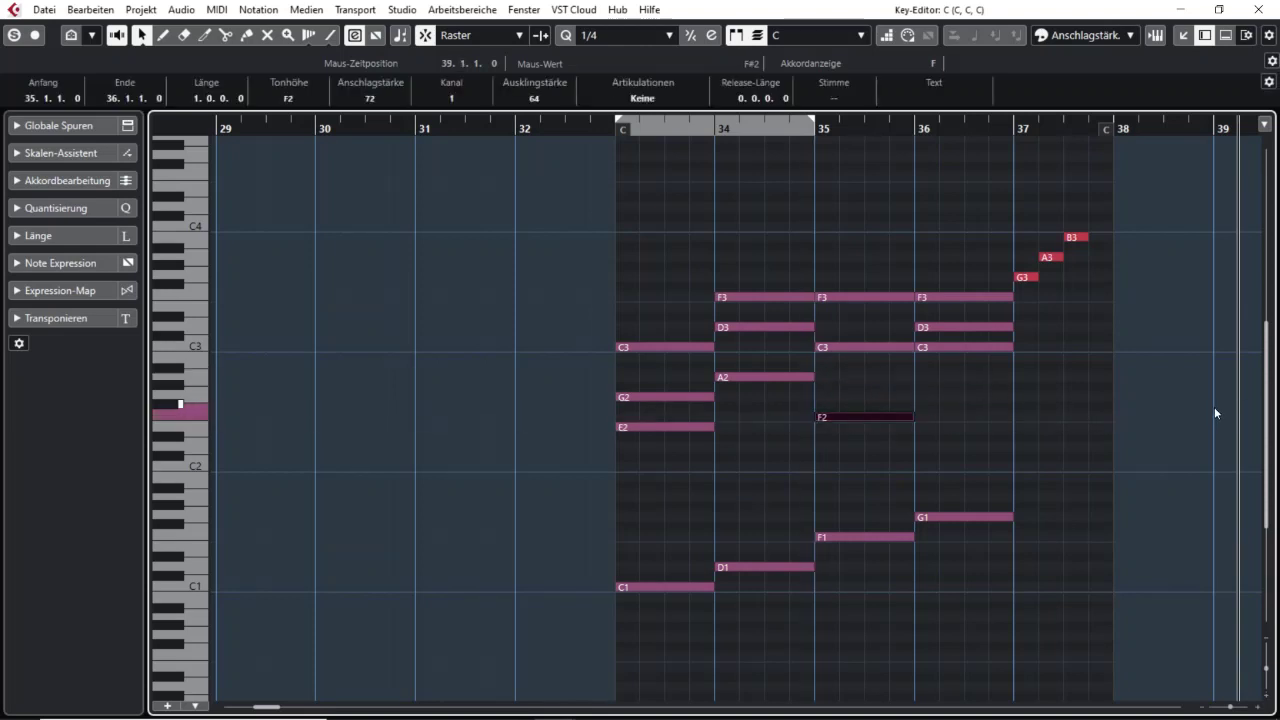
pyautogui.hotkey('shift', 'f')
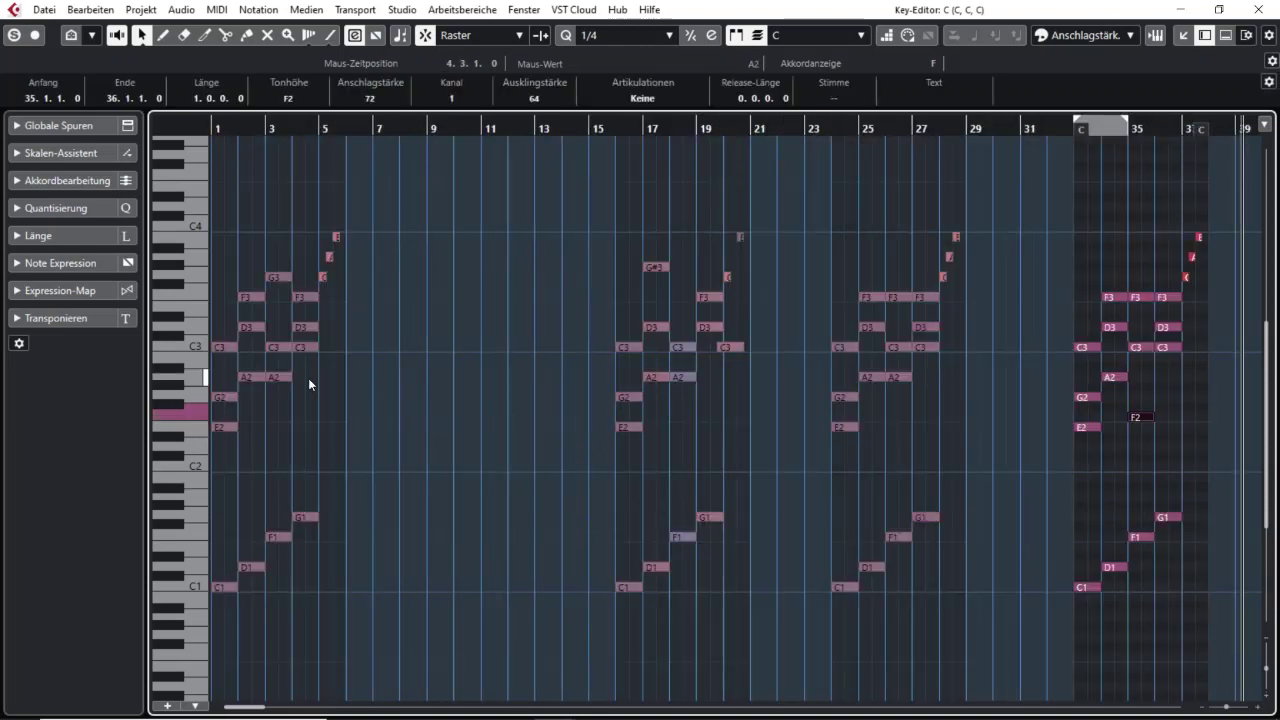